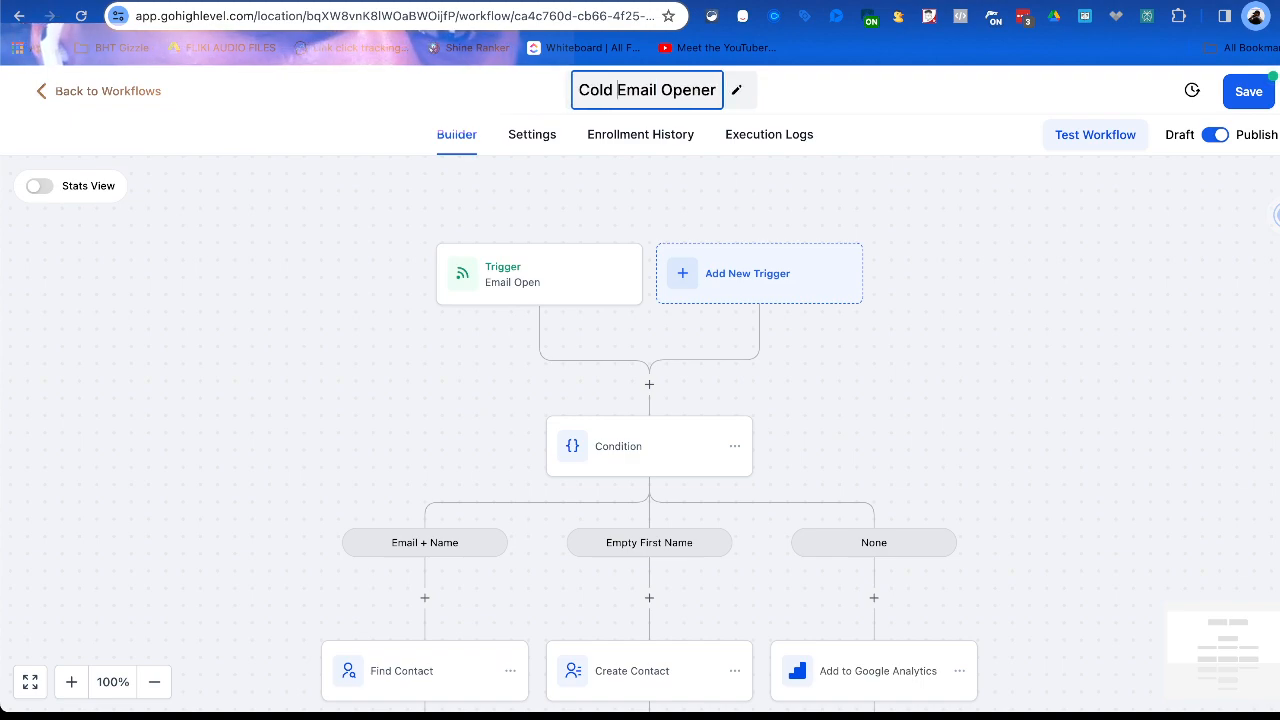
scroll(646, 418, "down", 3)
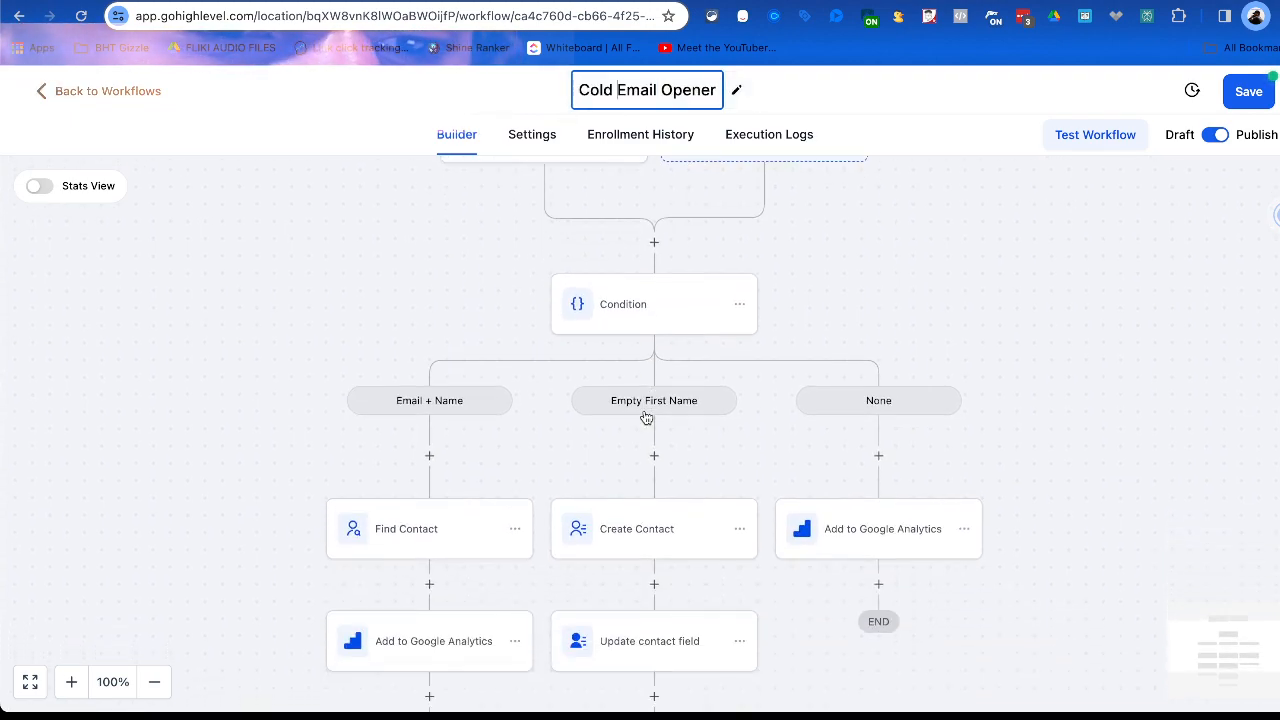
scroll(636, 282, "up", 2)
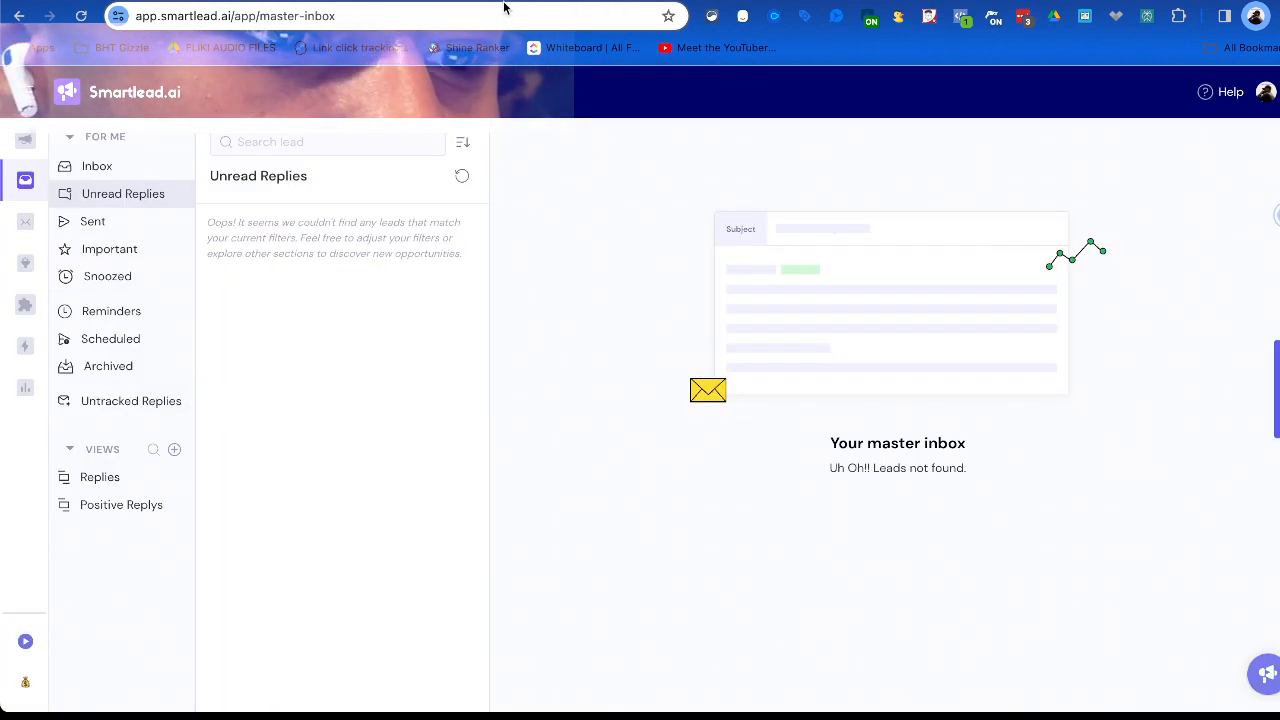
In Smartlead, open Global Analytics and filter the statistics by client, applying the first listed client.
left_click(25, 139)
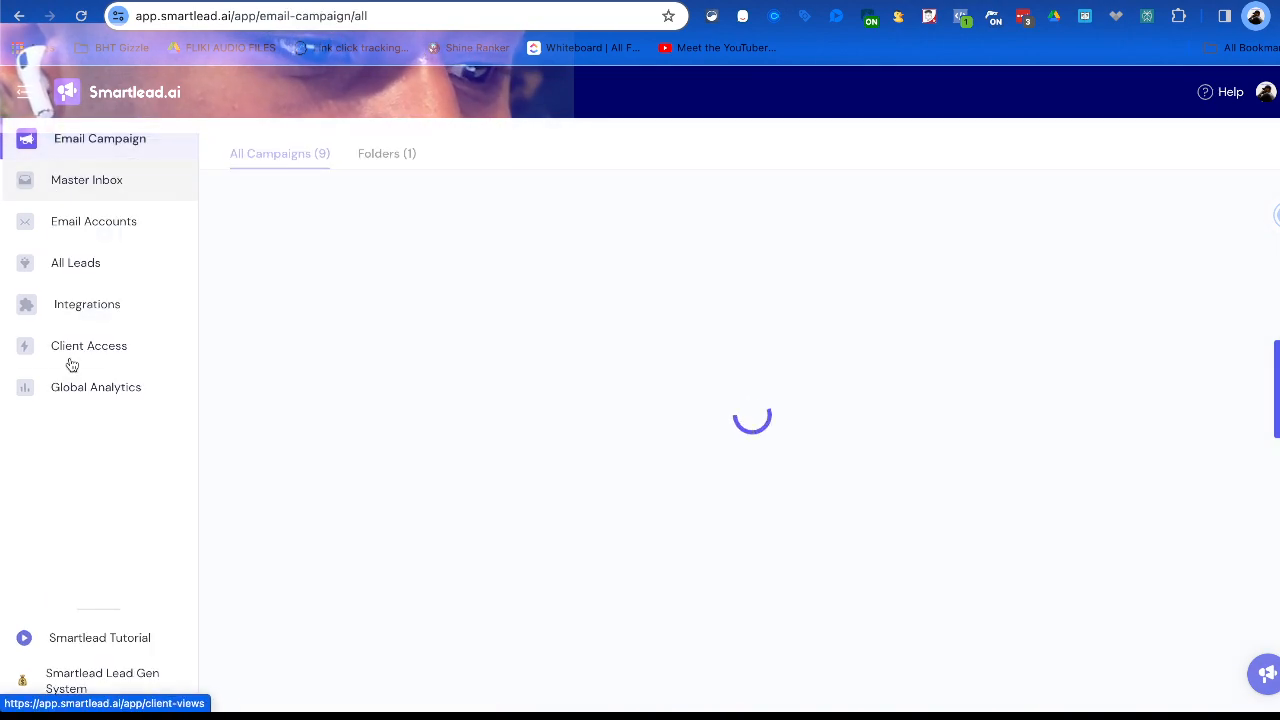
left_click(75, 392)
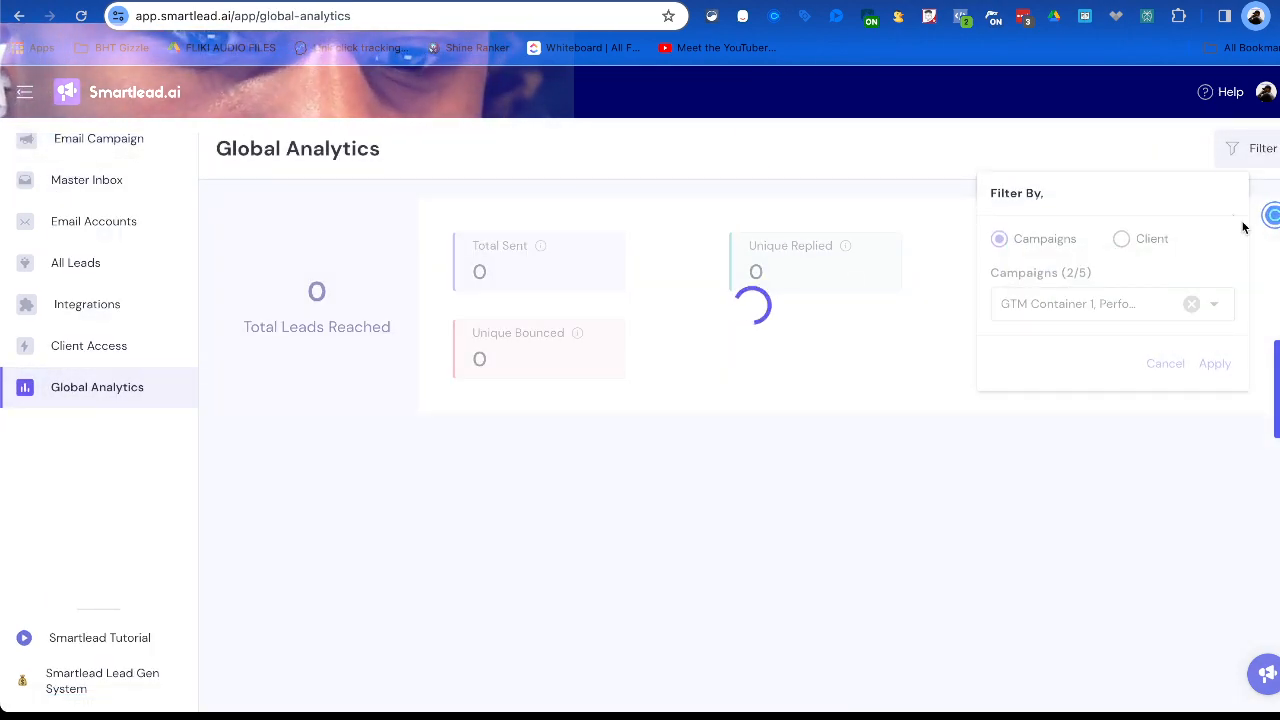
left_click(1121, 239)
left_click(1094, 303)
left_click(1120, 334)
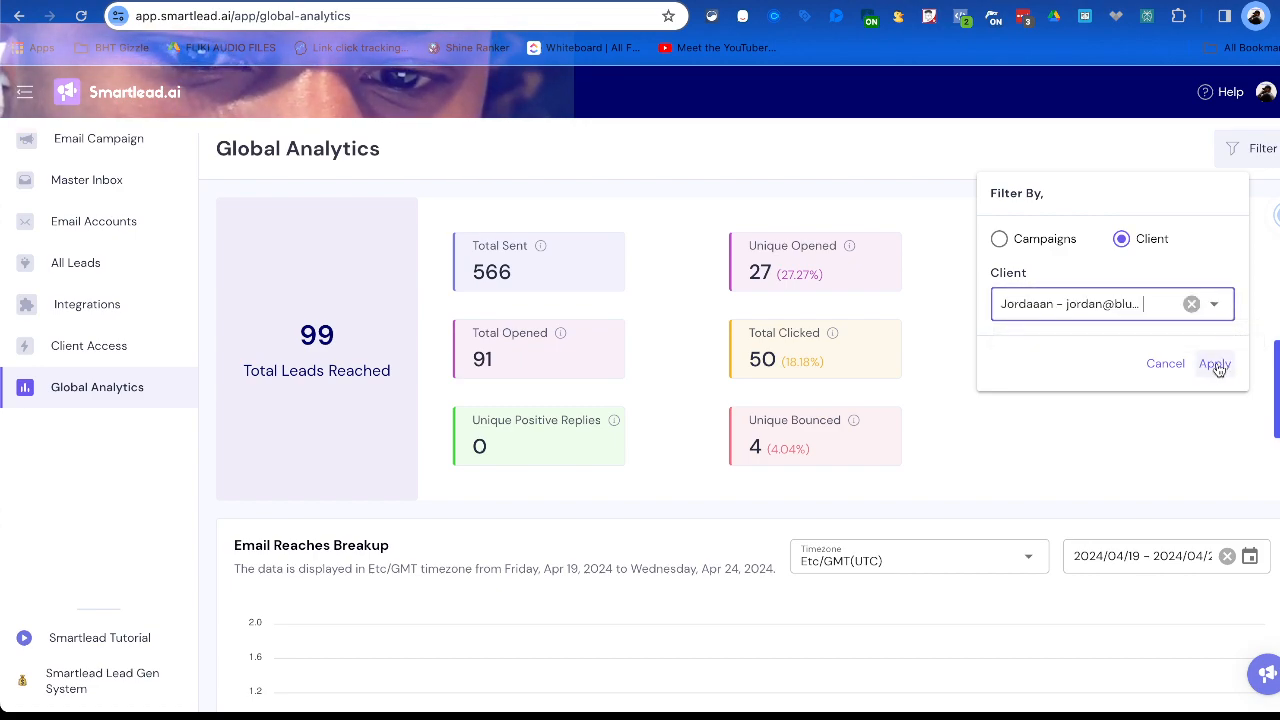
left_click(1215, 365)
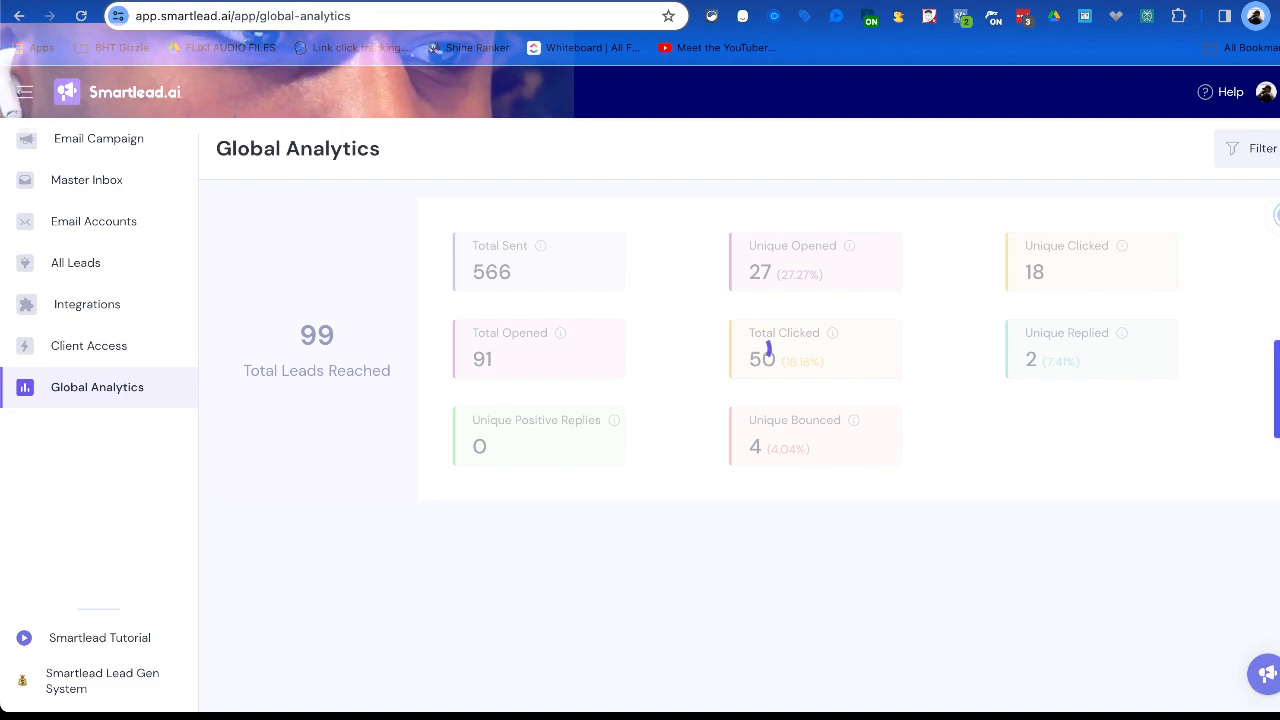
Switch to HighLevel, look through the Email Opener workflow's enrollment history, and open the record of the fourth listed contact.
left_click(580, 2)
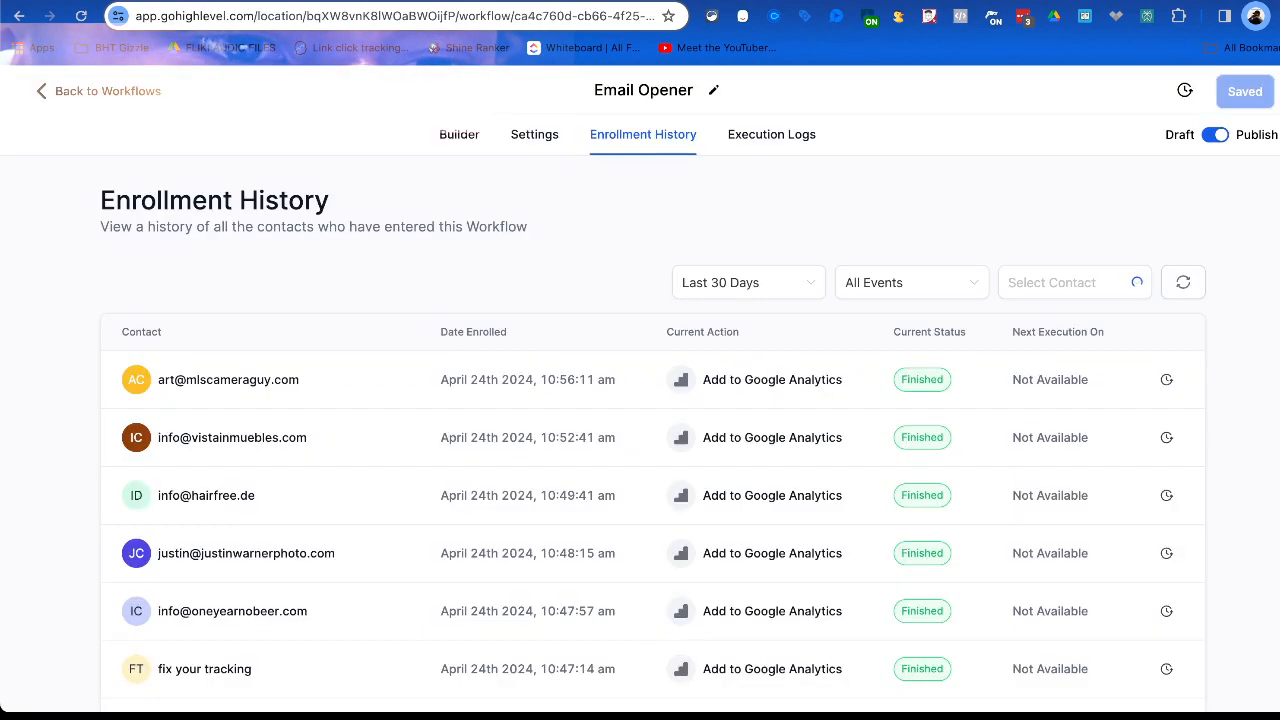
left_click(615, 2)
left_click(580, 2)
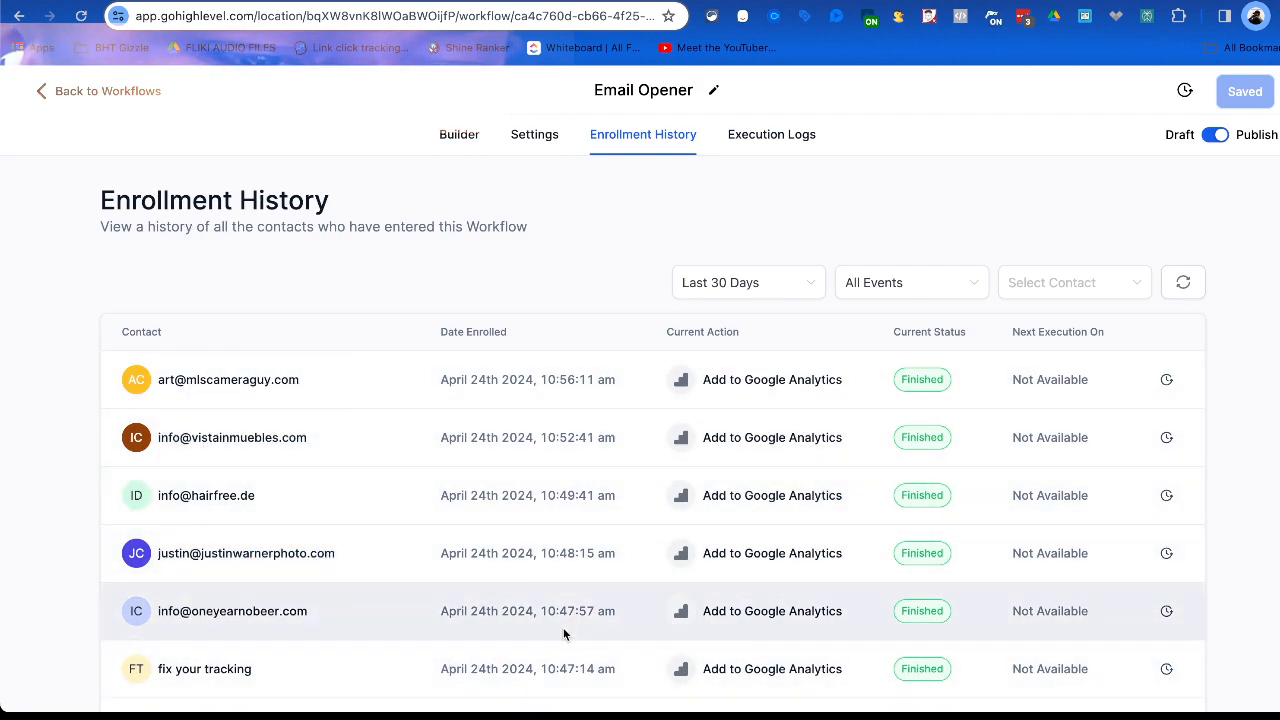
scroll(540, 628, "down", 3)
scroll(319, 642, "down", 3)
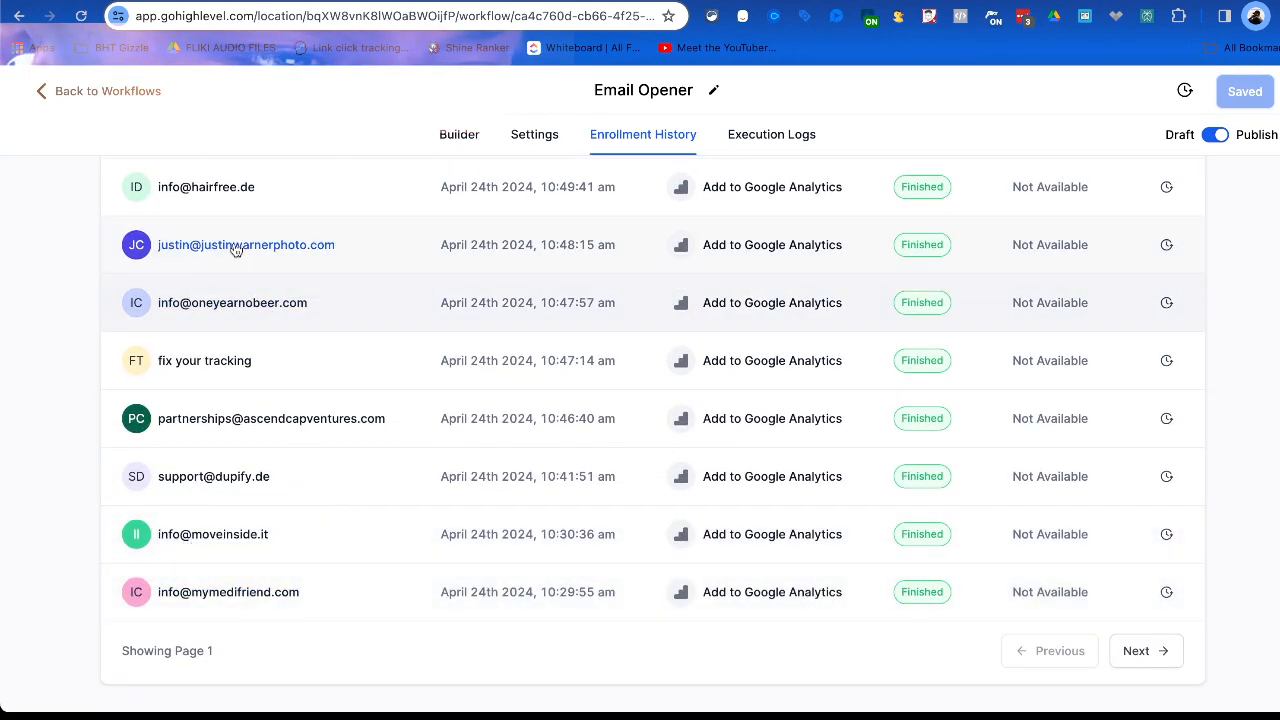
scroll(280, 266, "up", 4)
scroll(260, 425, "up", 2)
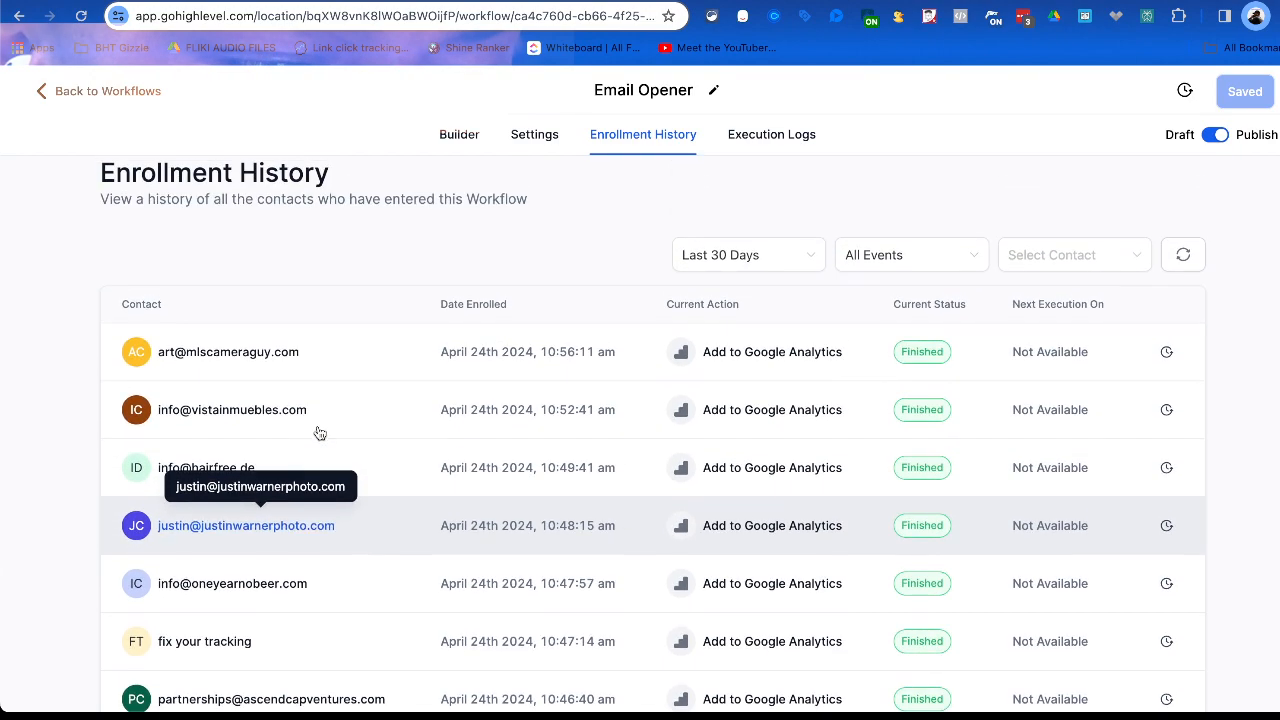
left_click(283, 533)
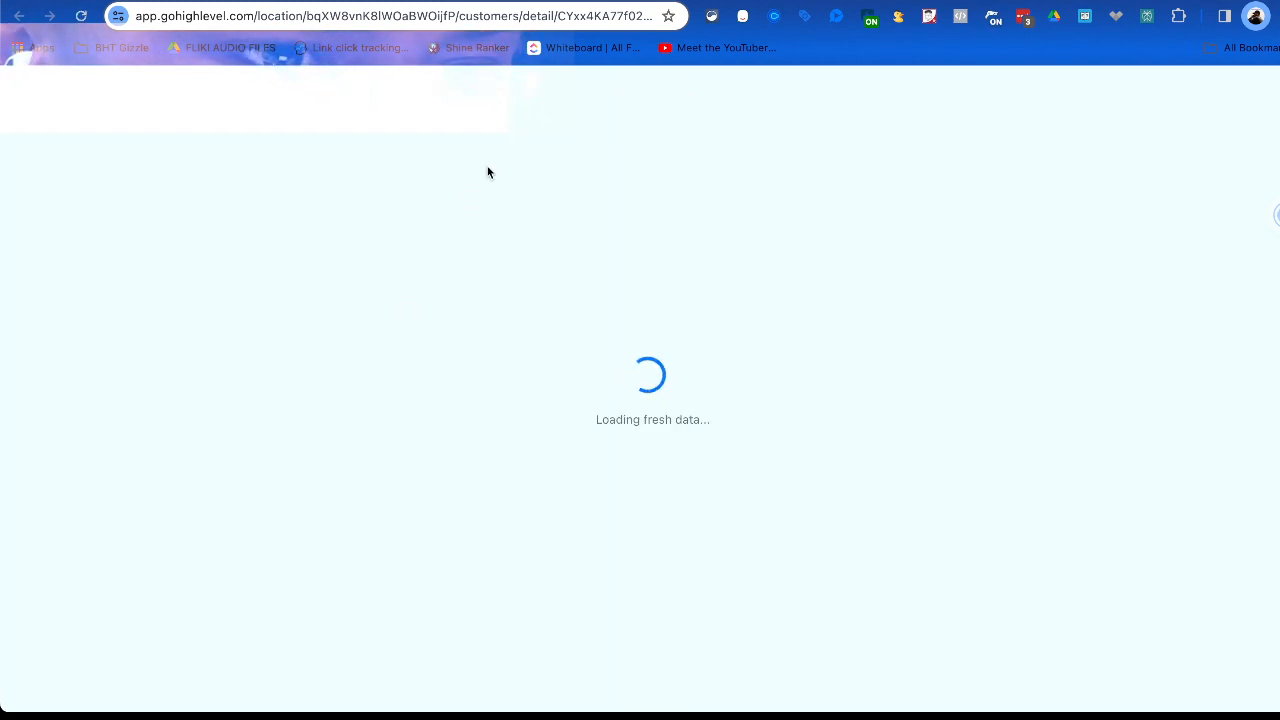
Return to the workflow builder and save the workflow under the name Cold Email Opener.
left_click(650, 1)
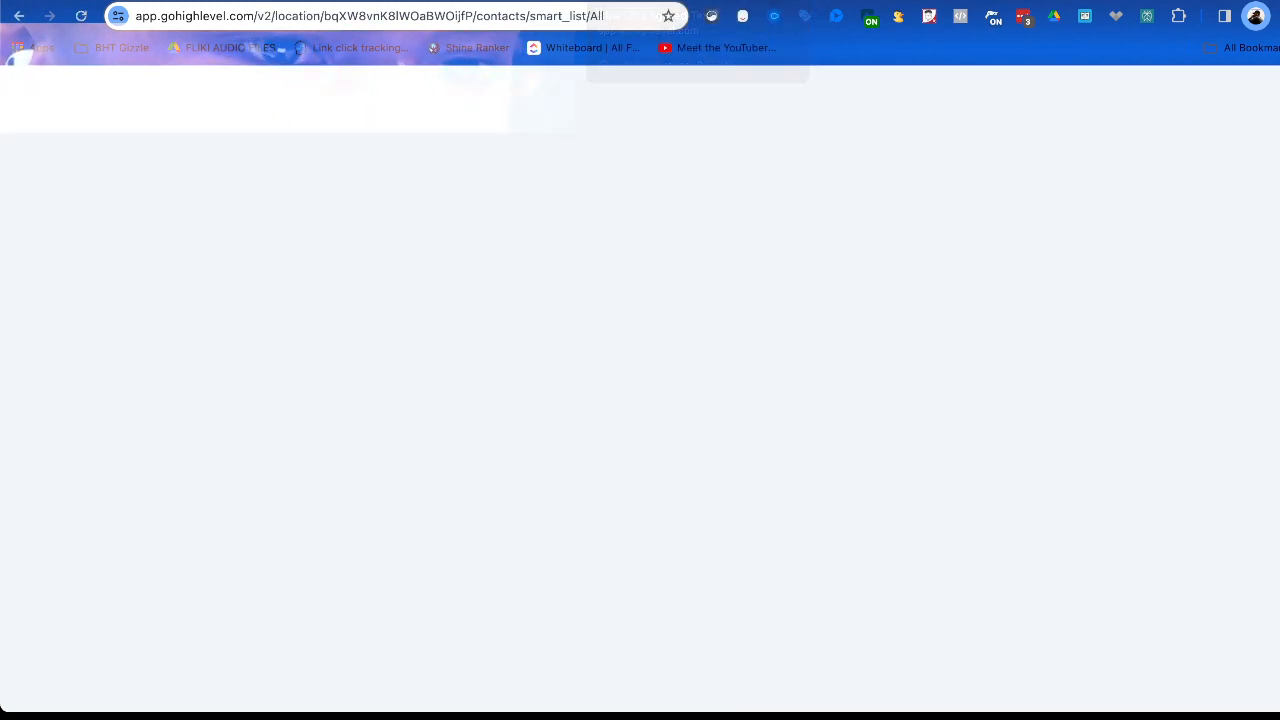
left_click(720, 2)
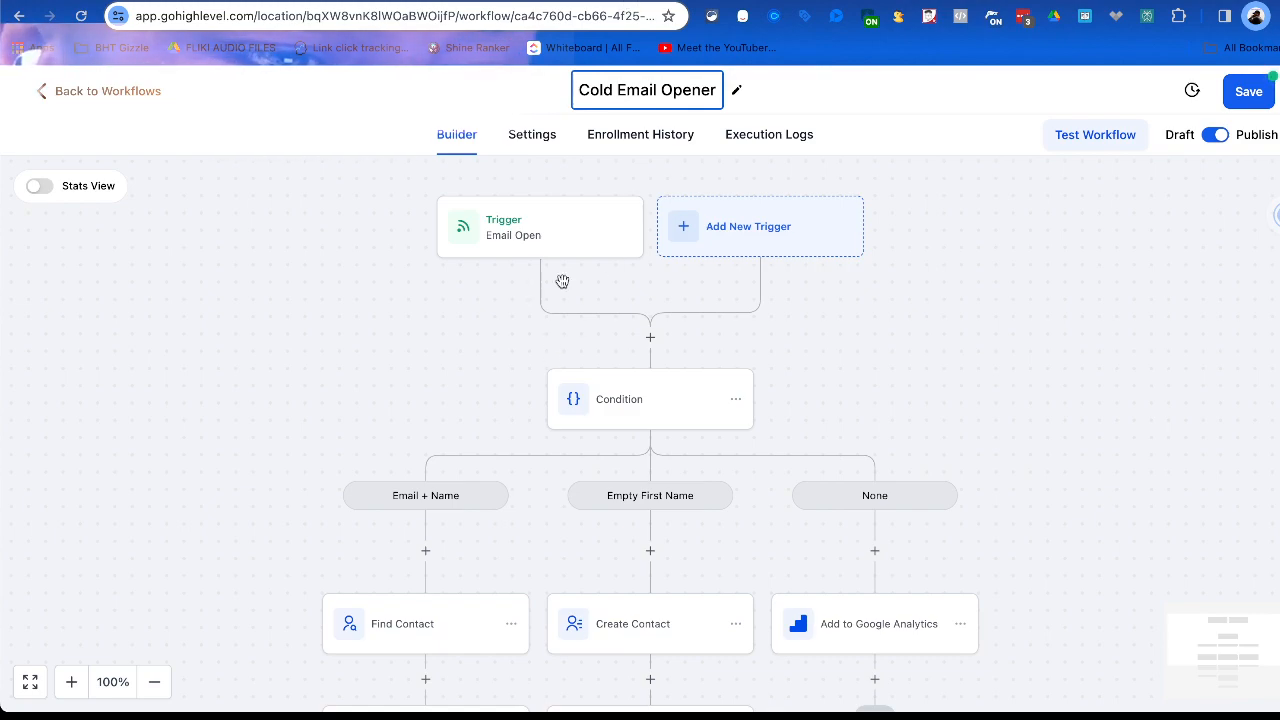
left_click(1257, 92)
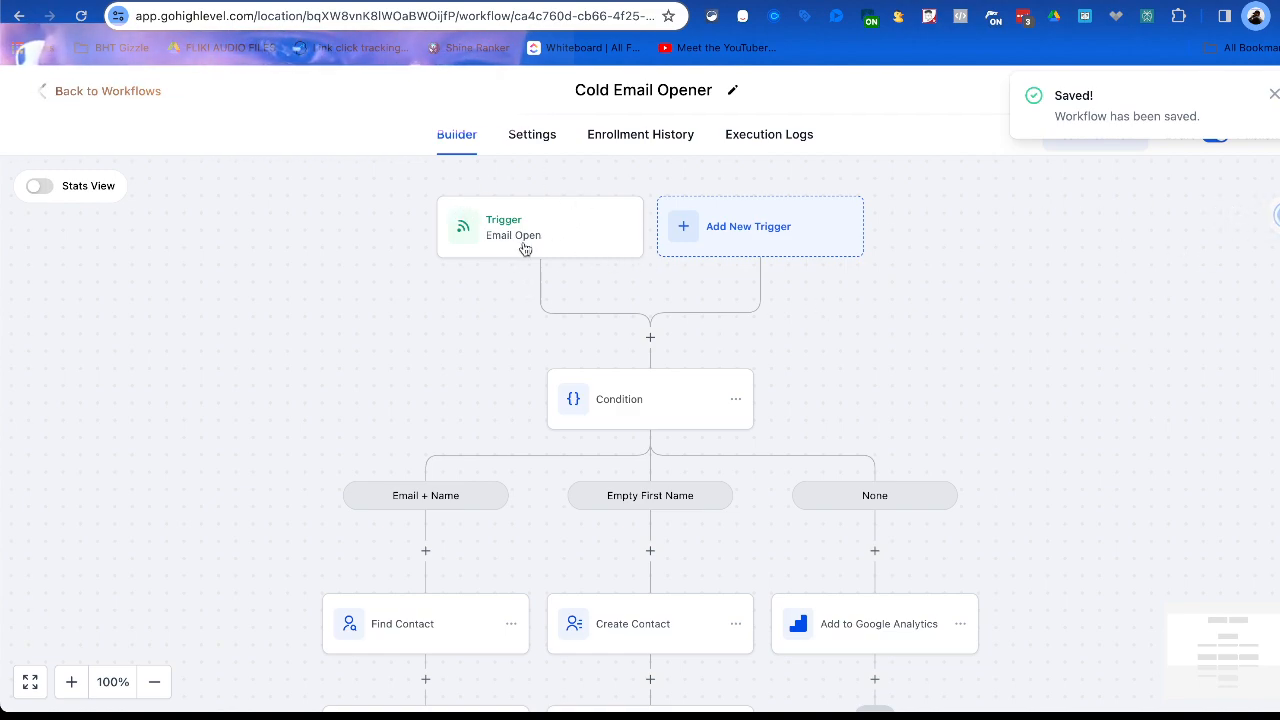
Open the Email Open trigger, examine the webhook URL and the mapping reference's sample request, and close it without saving.
left_click(523, 249)
scroll(660, 388, "down", 4)
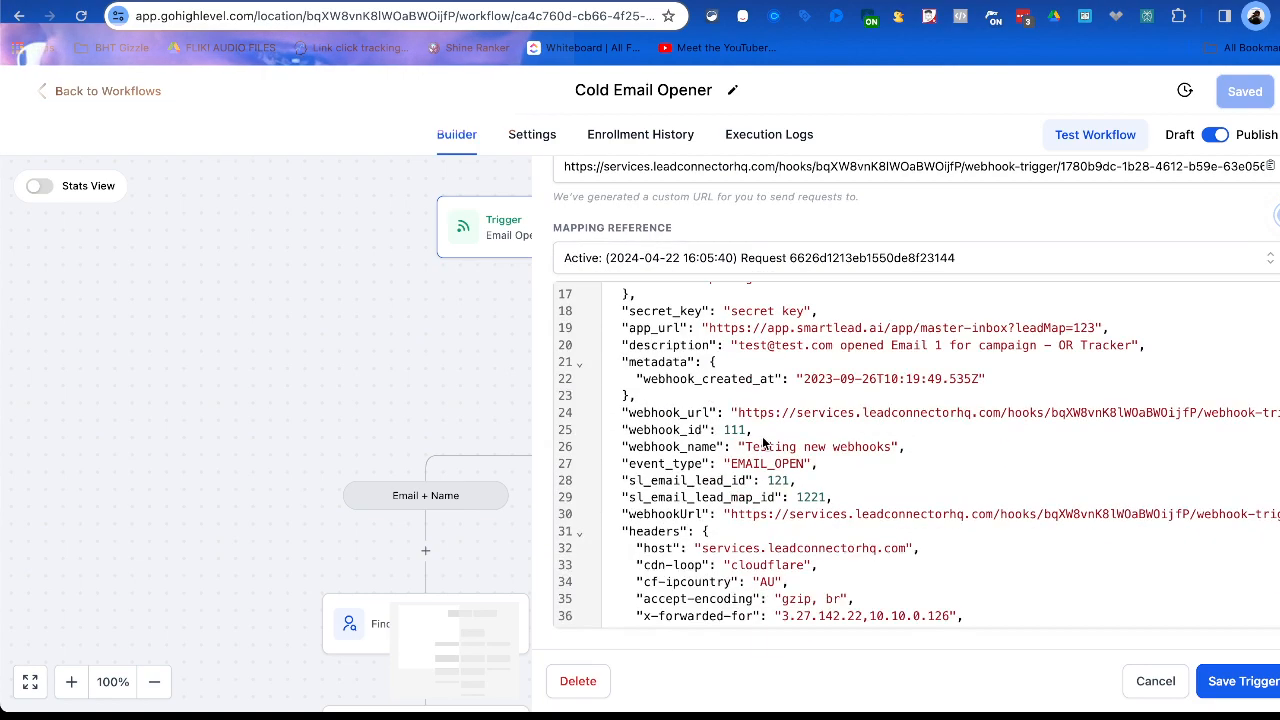
scroll(708, 542, "down", 3)
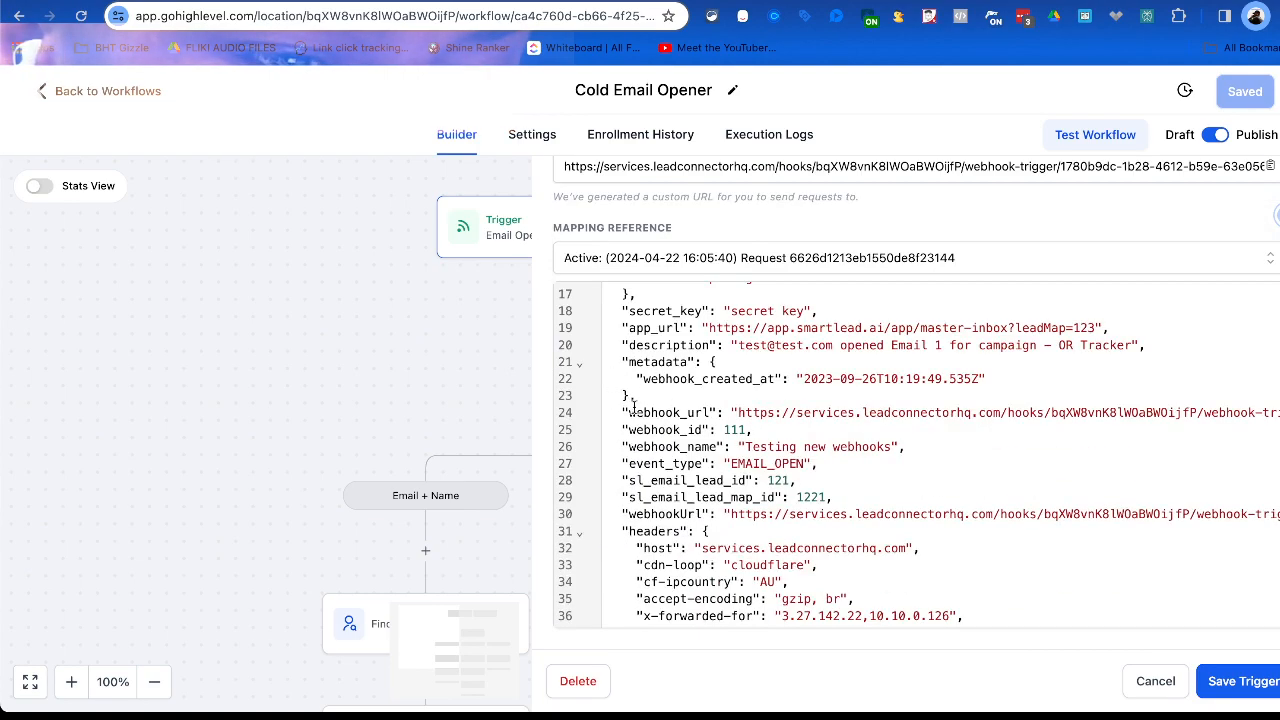
scroll(700, 480, "down", 5)
scroll(688, 440, "up", 6)
scroll(712, 383, "up", 2)
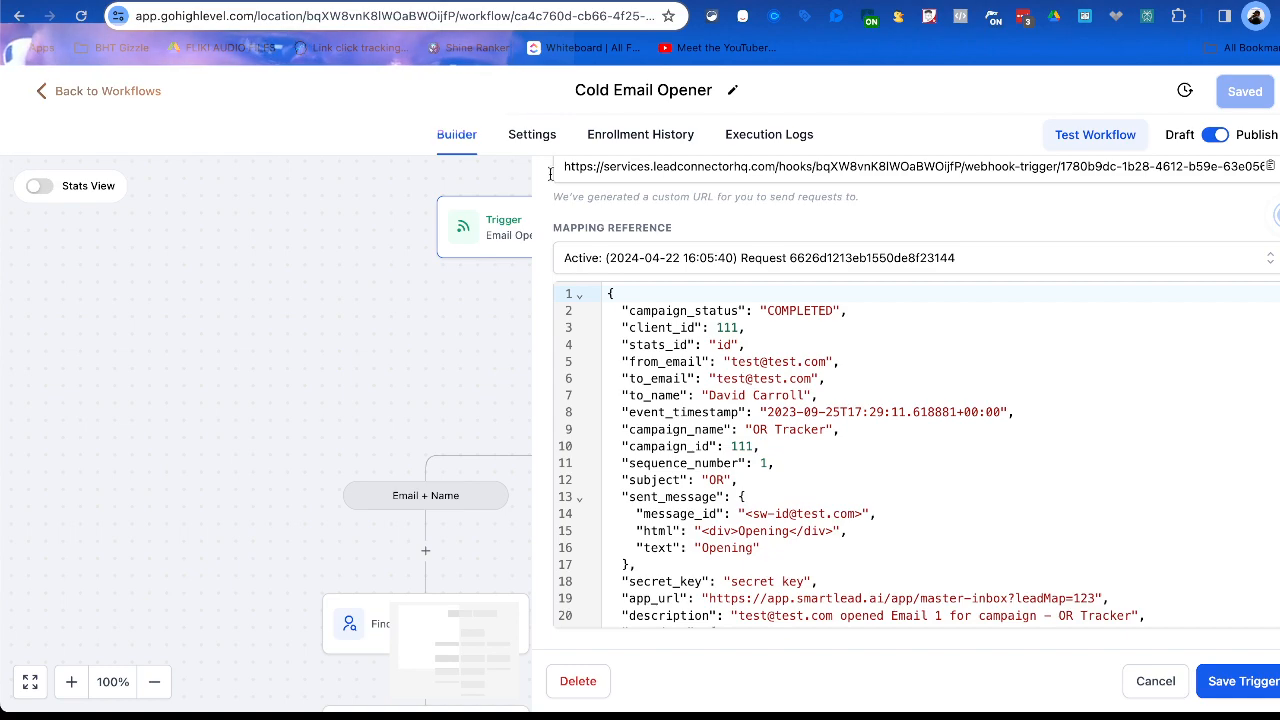
left_click(1155, 681)
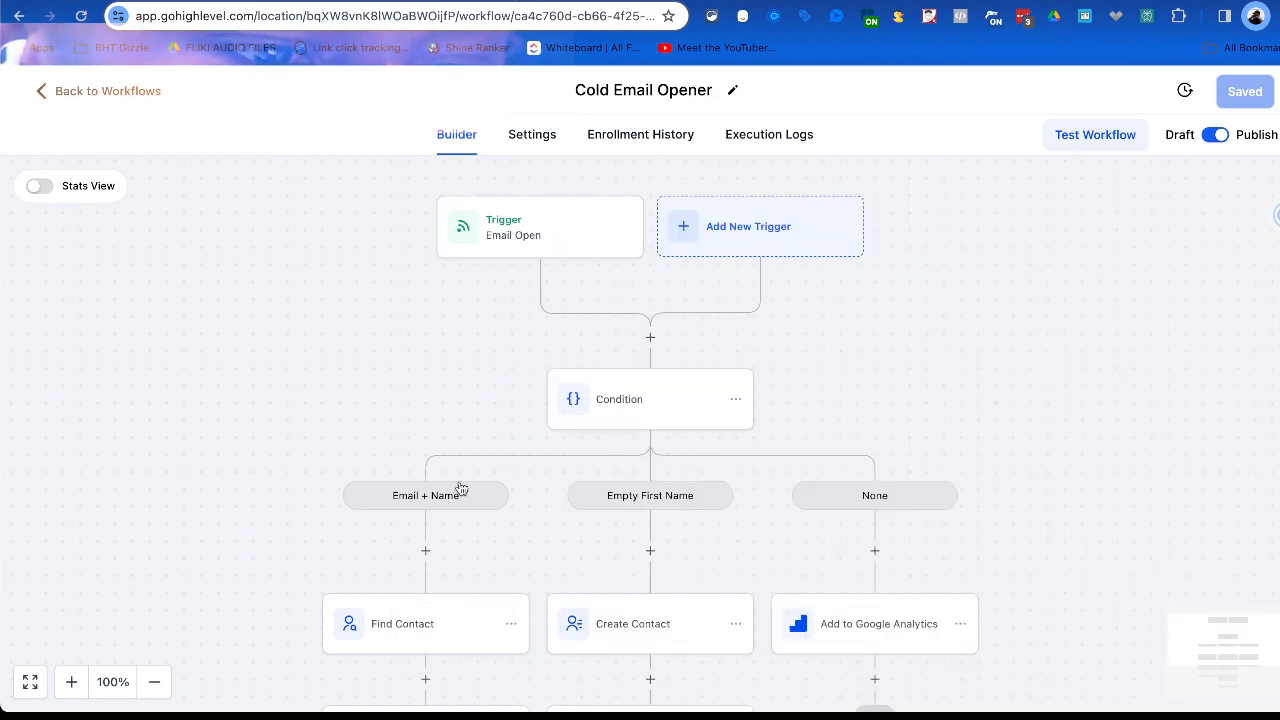
Examine the workflow's condition and its three branches: Email + Name, Empty First Name and None.
scroll(470, 522, "down", 2)
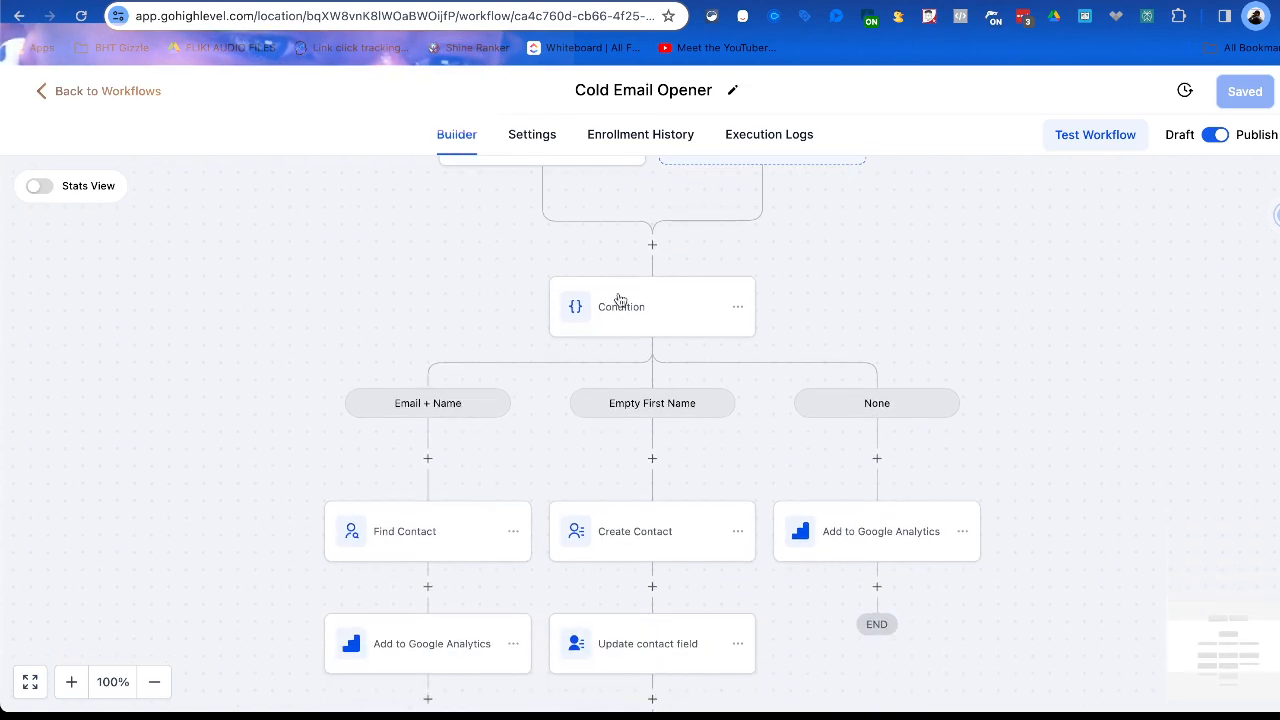
scroll(560, 240, "up", 2)
scroll(413, 428, "down", 1)
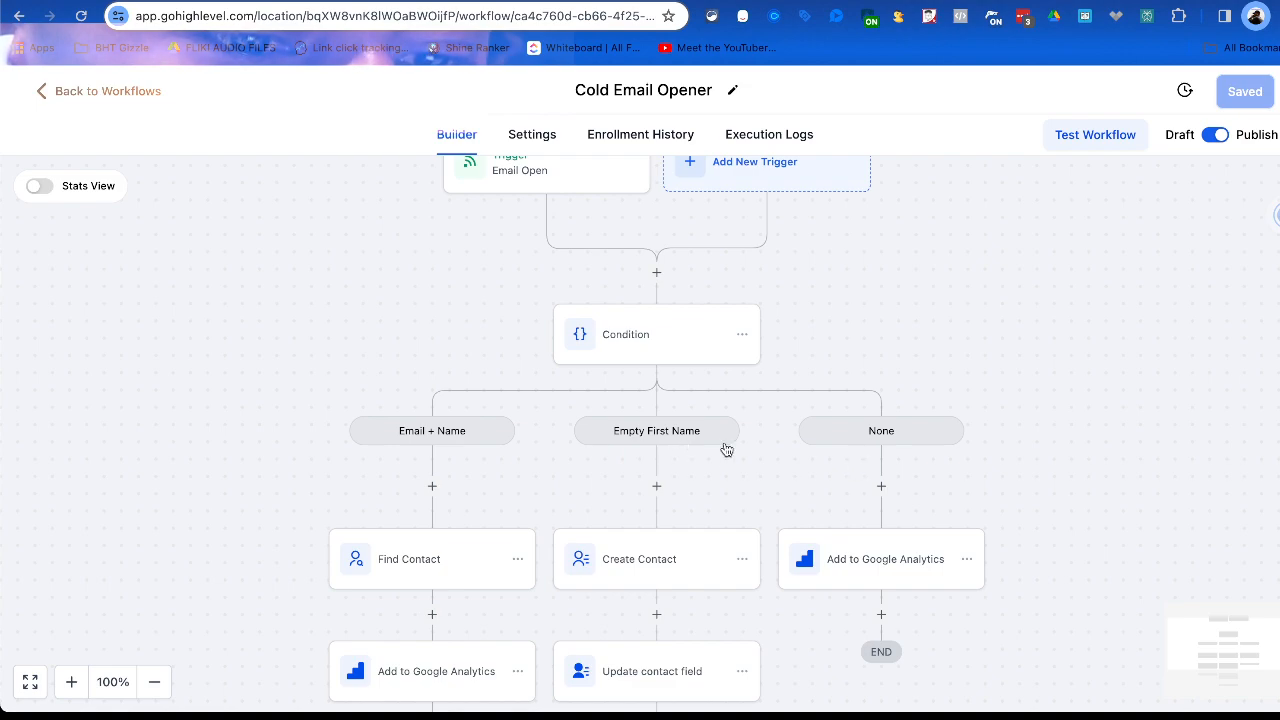
scroll(869, 471, "down", 1)
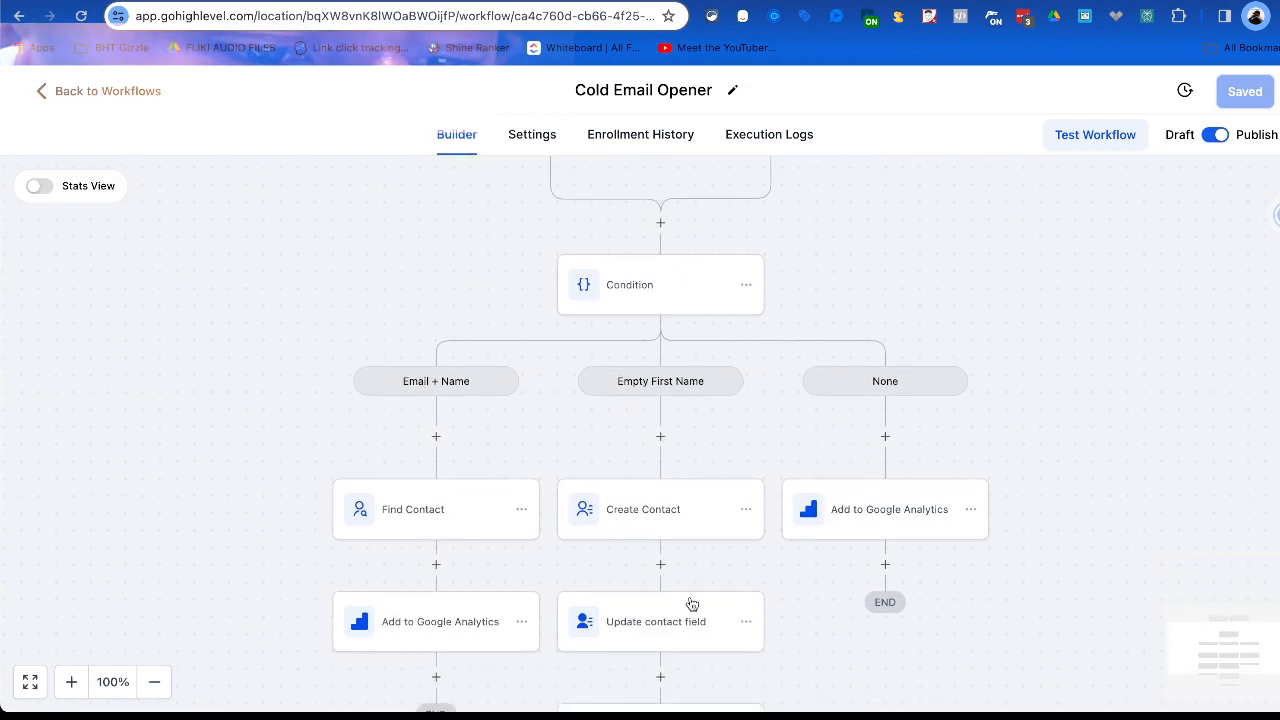
scroll(700, 604, "down", 3)
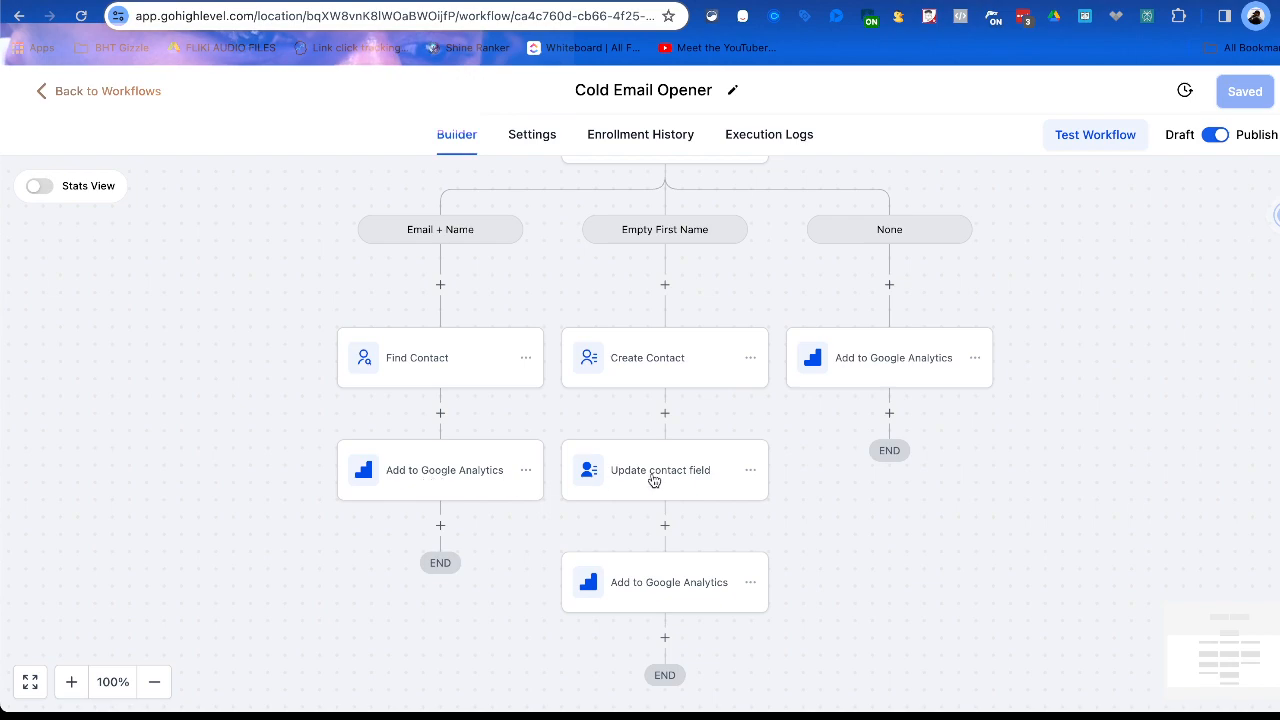
scroll(606, 405, "up", 8)
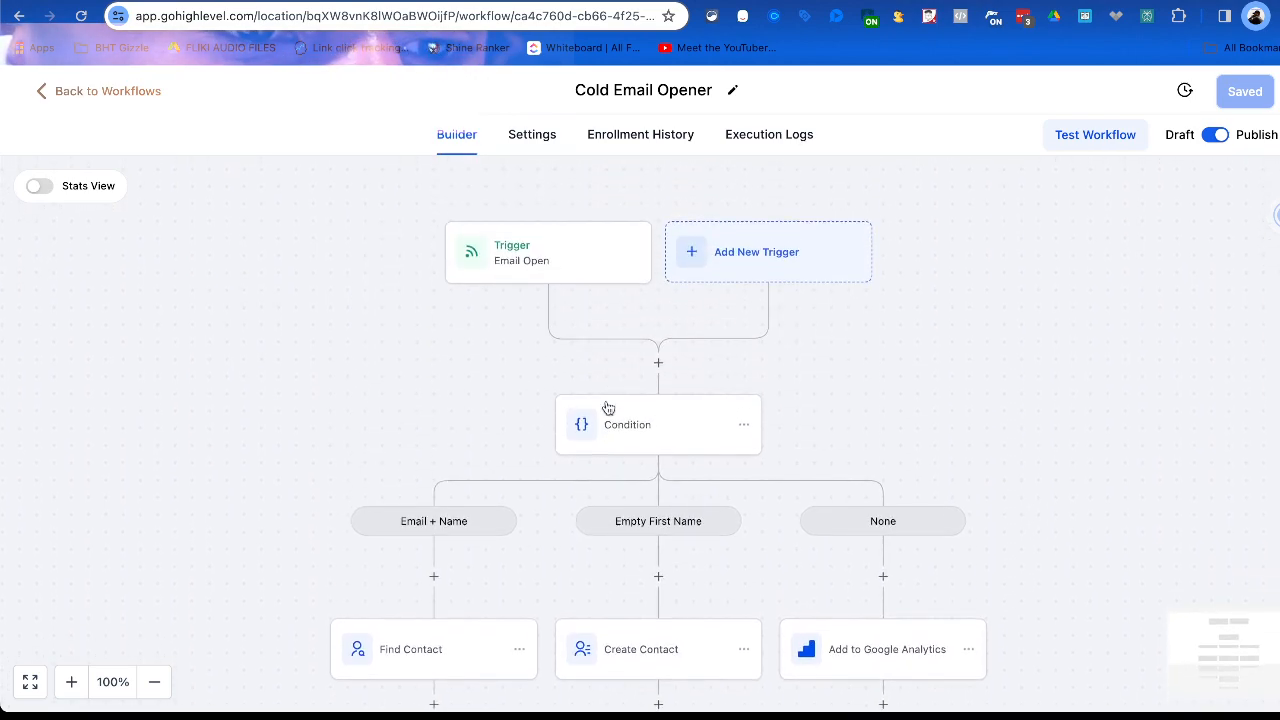
Reopen the Email Open trigger, read its sample payload through to the request headers, and close the trigger.
left_click(517, 388)
scroll(628, 401, "down", 12)
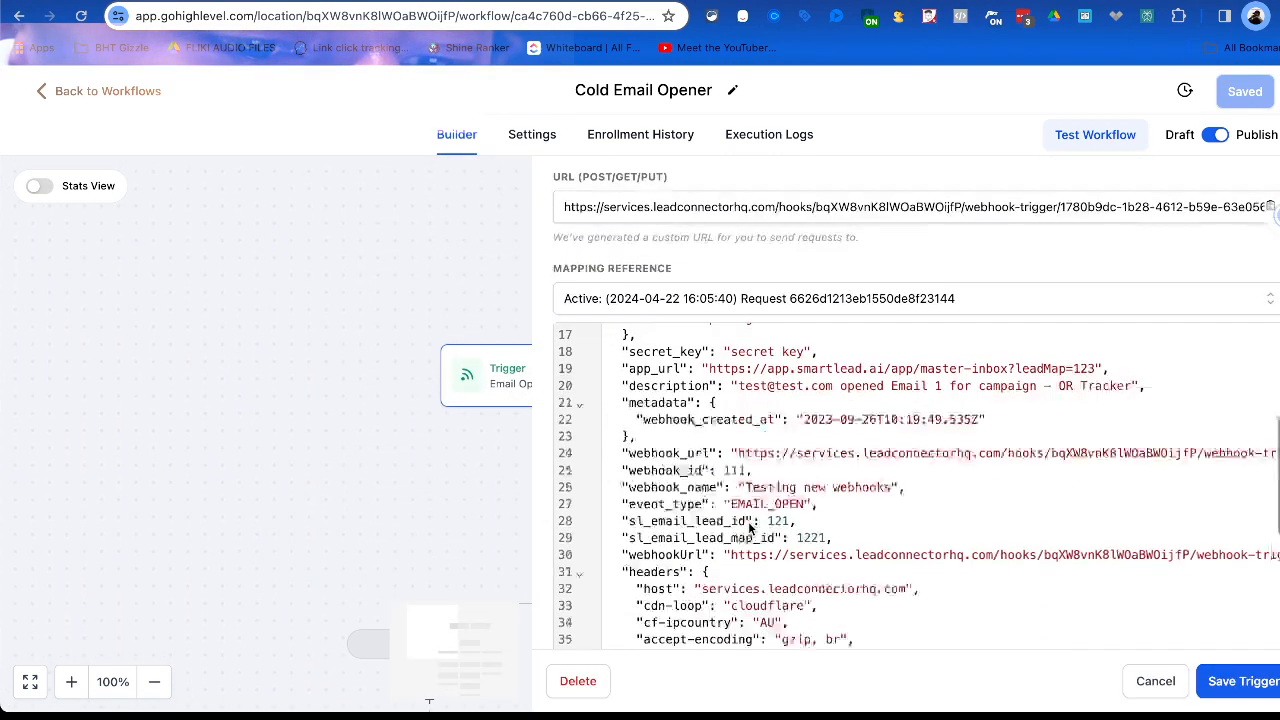
scroll(749, 522, "up", 10)
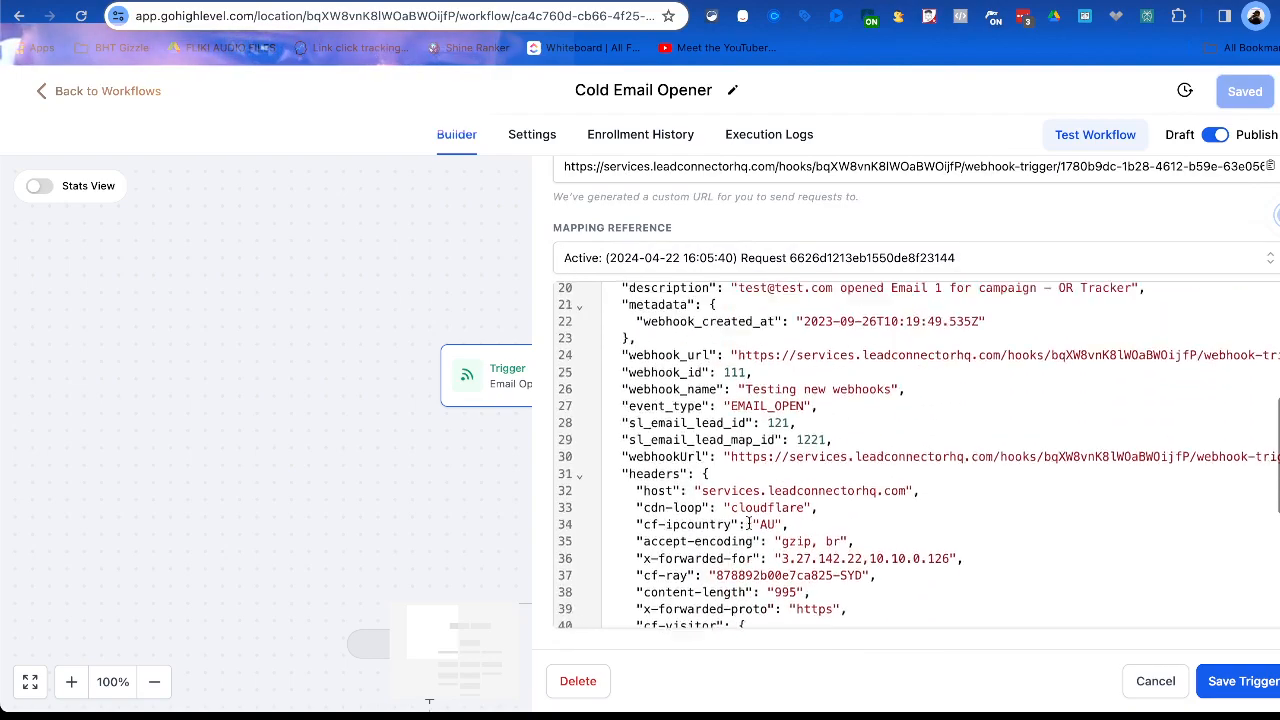
scroll(725, 375, "up", 2)
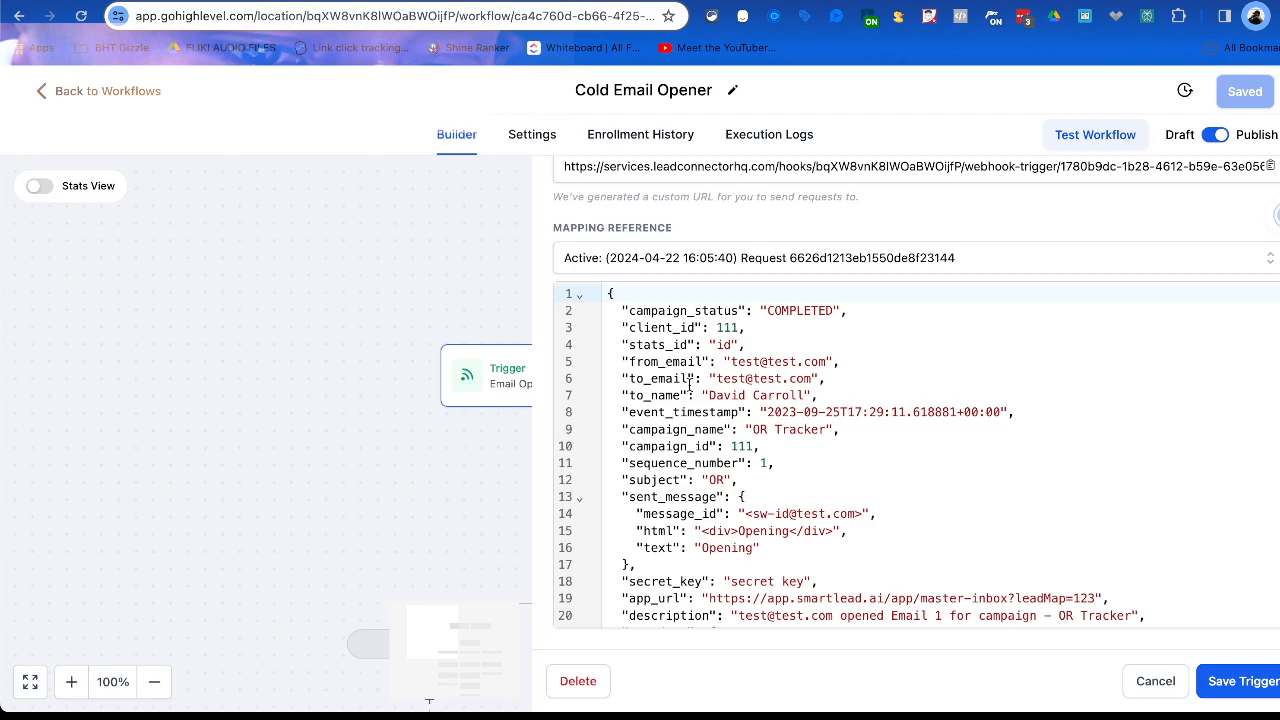
scroll(688, 385, "down", 15)
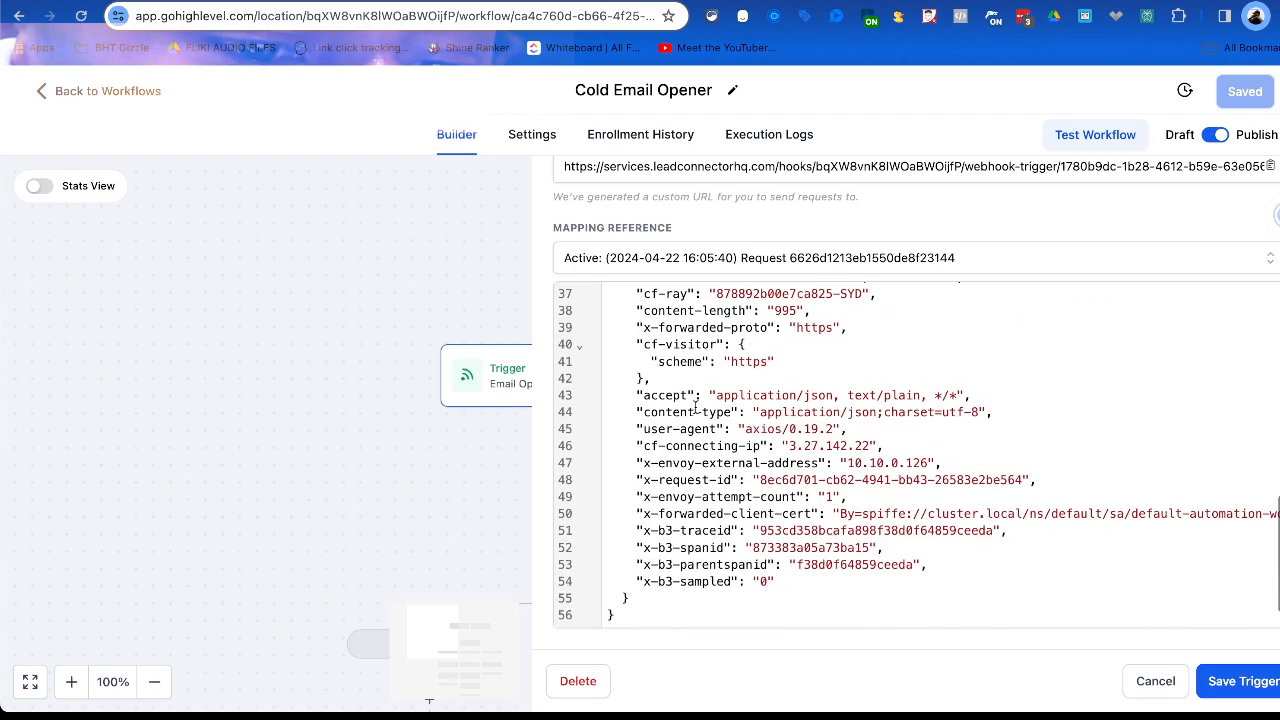
scroll(698, 404, "up", 15)
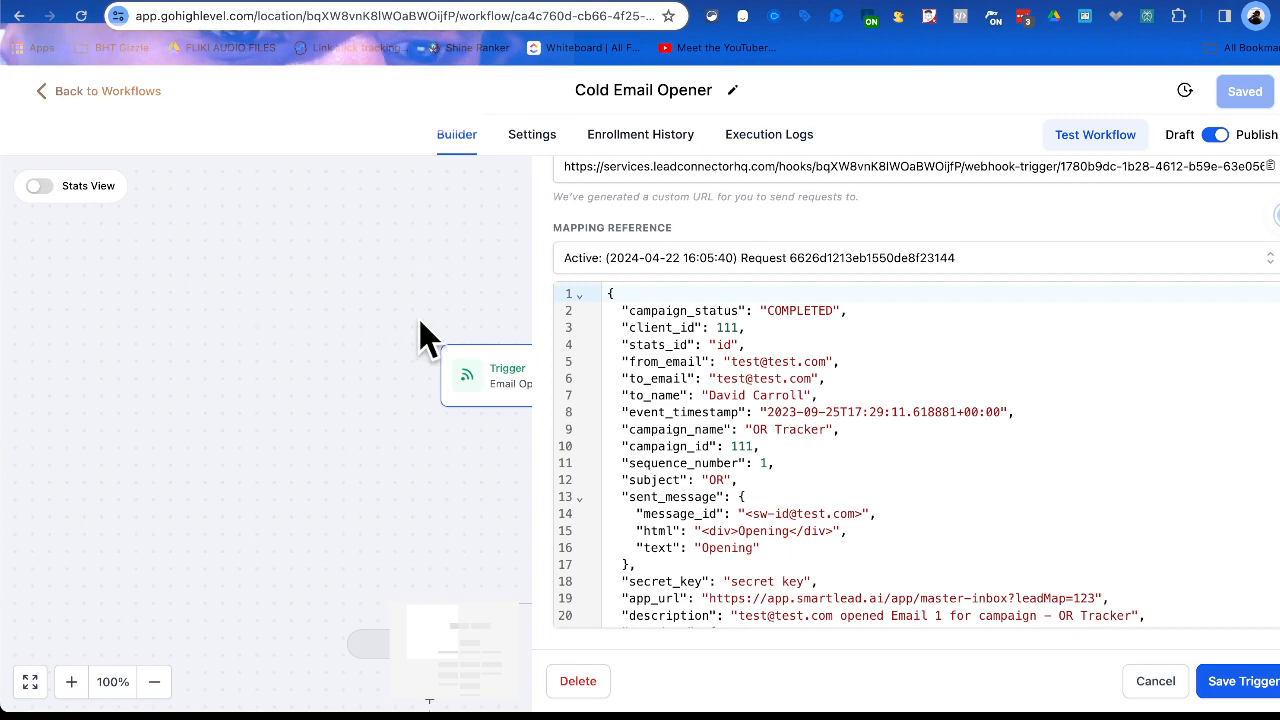
left_click(401, 361)
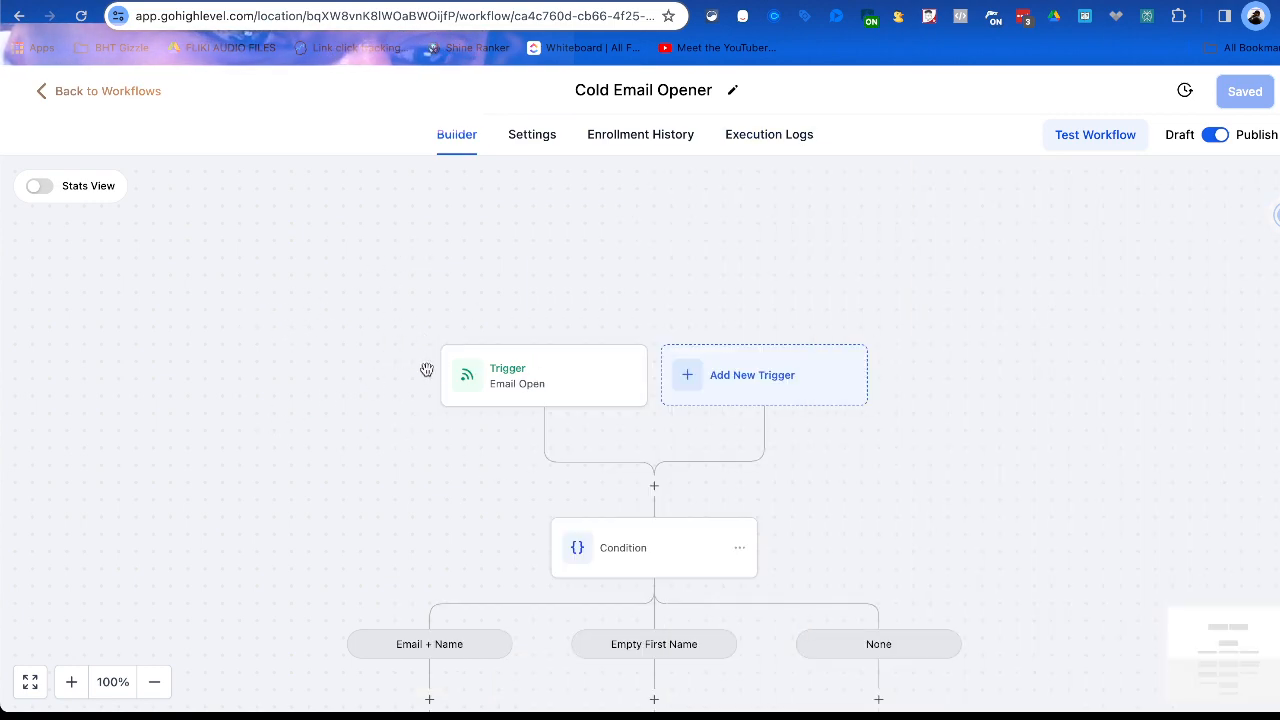
Review the contact and Add to Google Analytics actions that follow each branch of the condition.
scroll(690, 393, "down", 4)
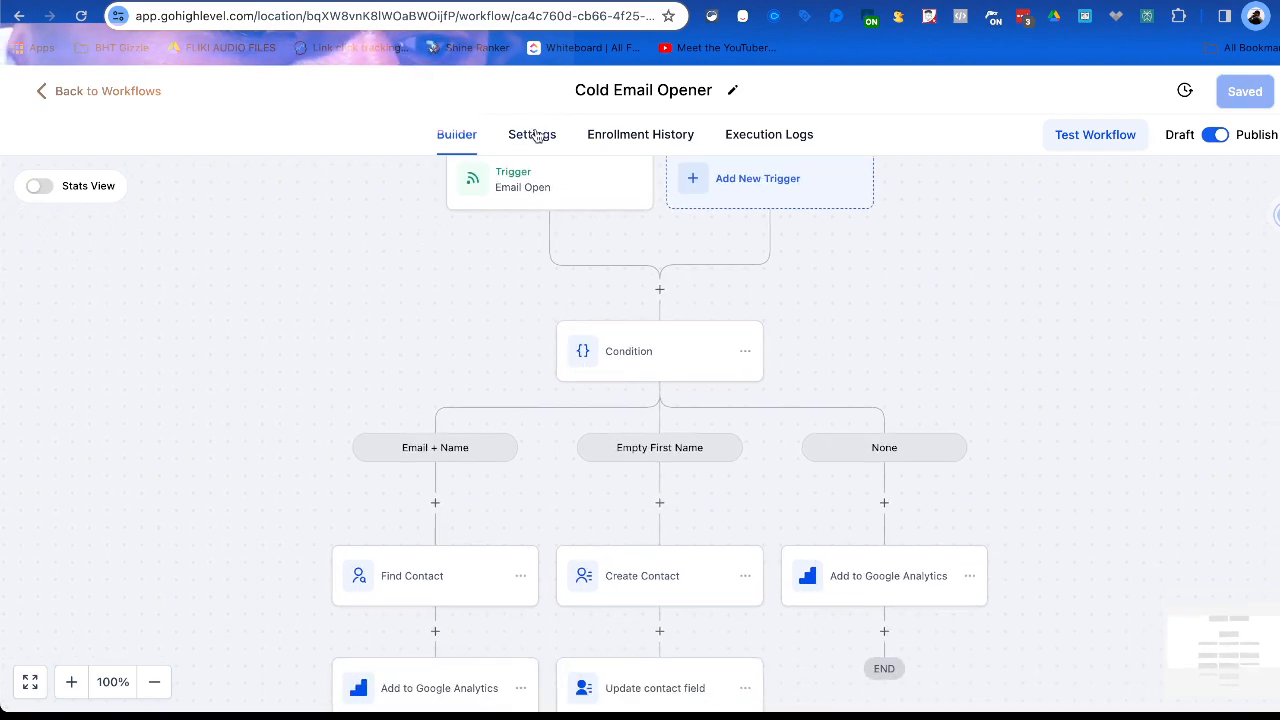
scroll(560, 363, "down", 2)
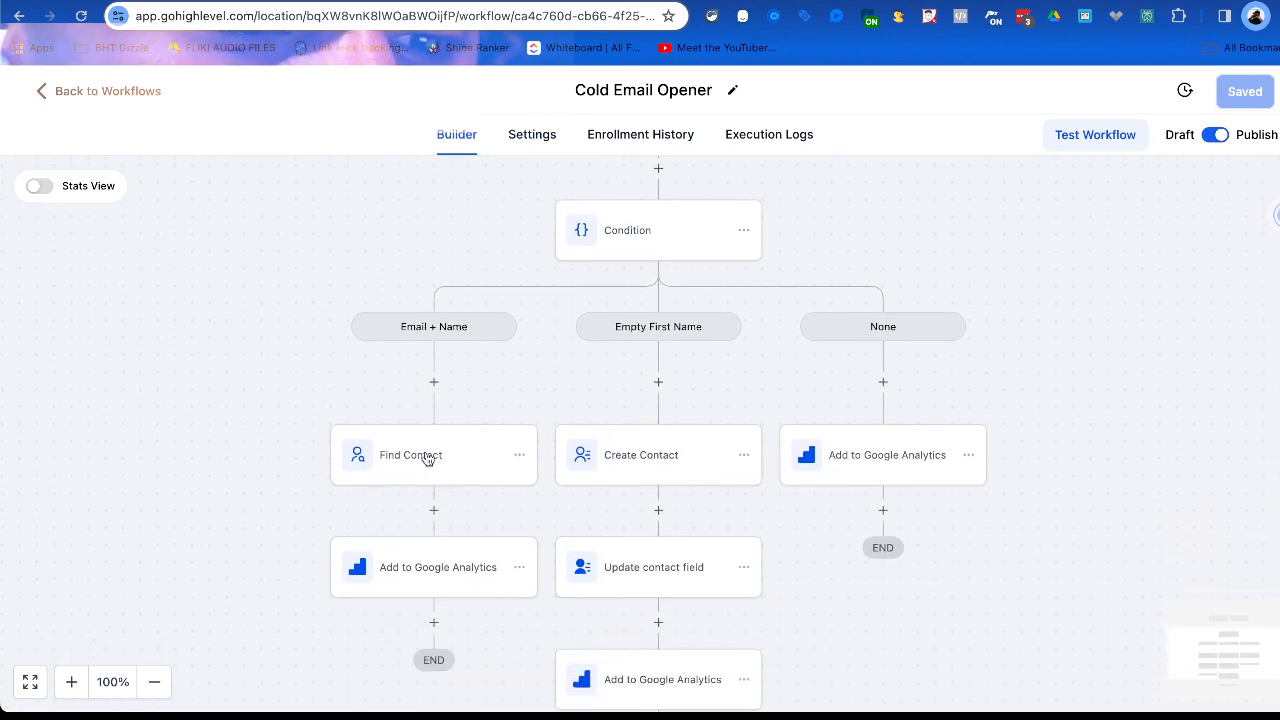
scroll(612, 483, "down", 1)
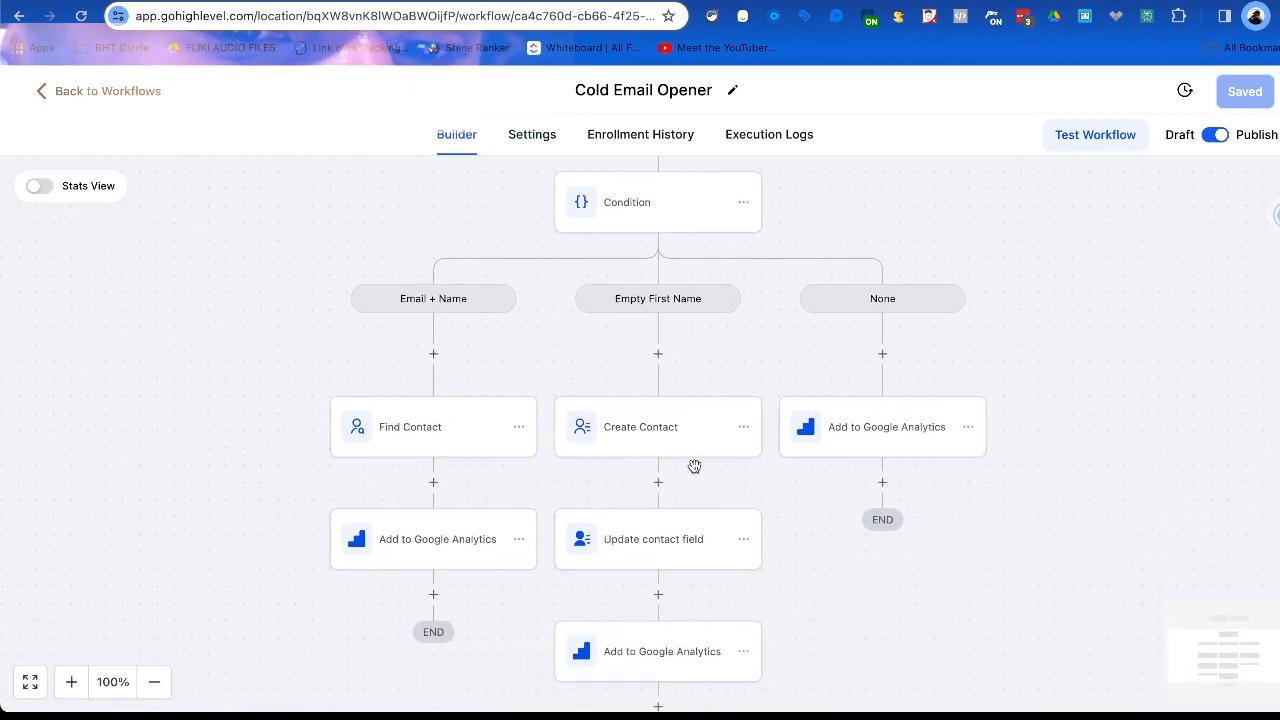
scroll(694, 466, "down", 2)
scroll(680, 528, "down", 2)
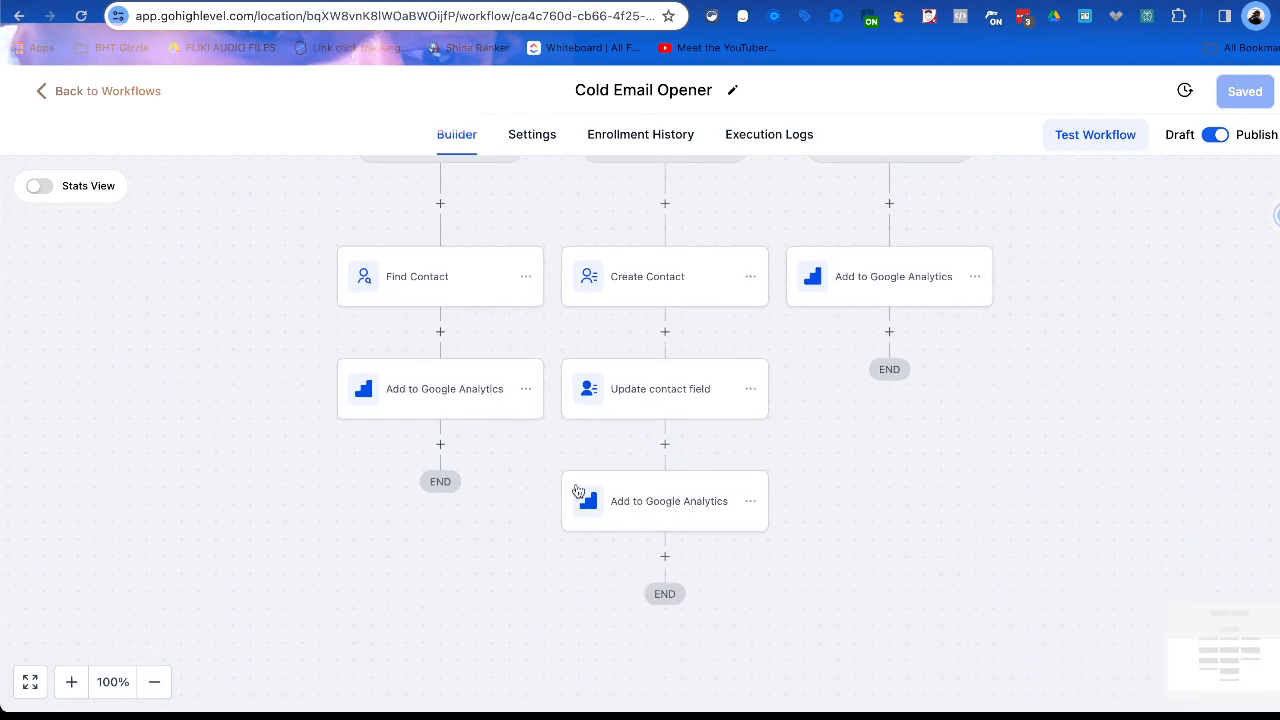
scroll(655, 510, "up", 5)
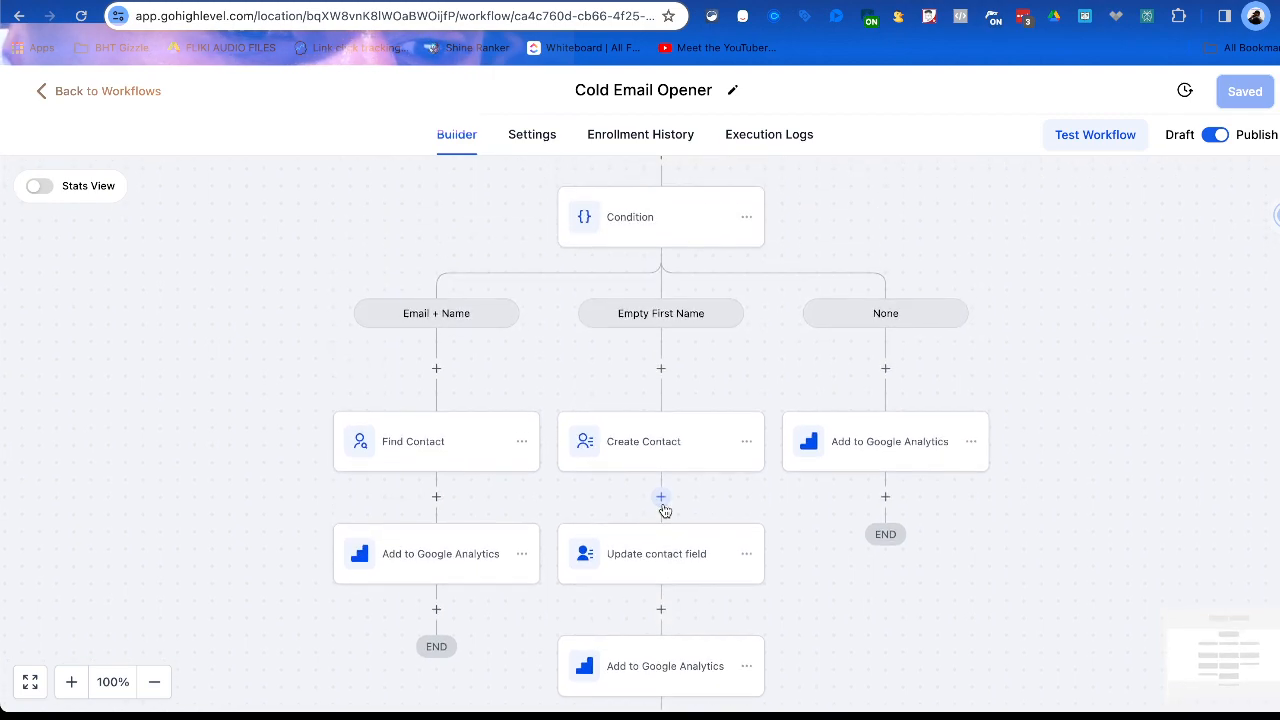
scroll(668, 398, "up", 3)
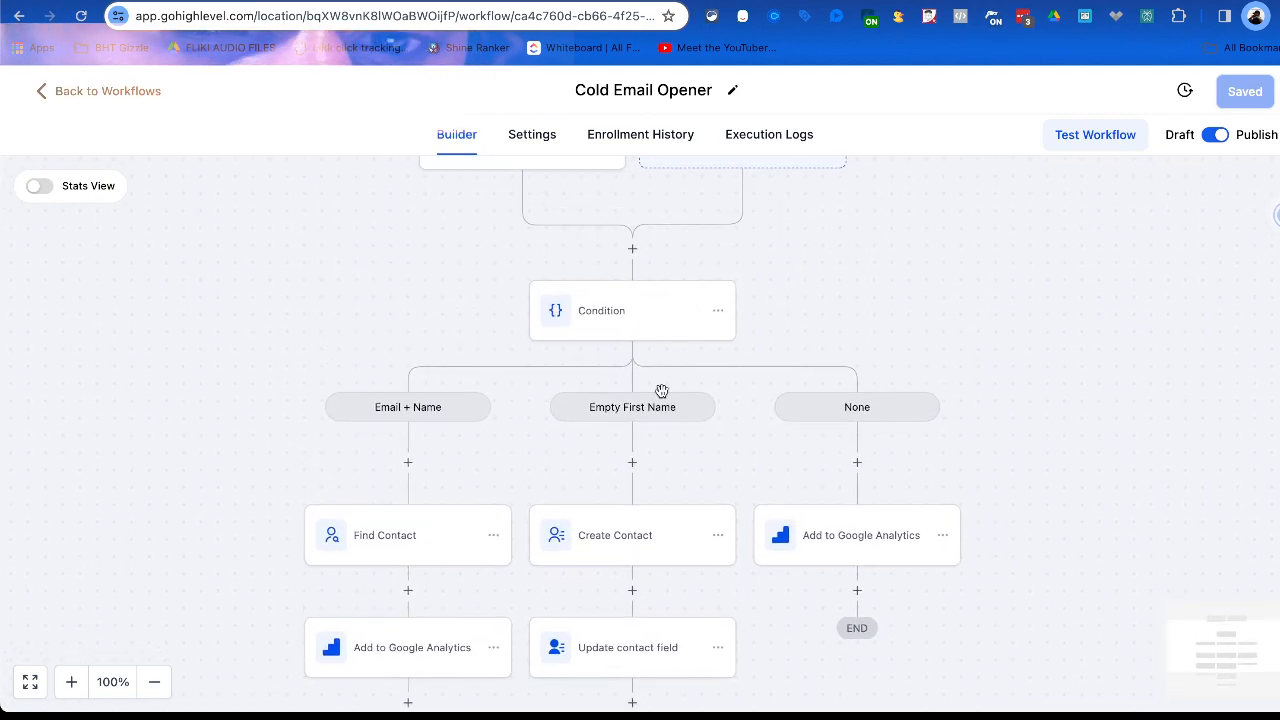
Switch to the HighLevel contact record created by the workflow and read its details through to the creation source.
scroll(662, 398, "down", 4)
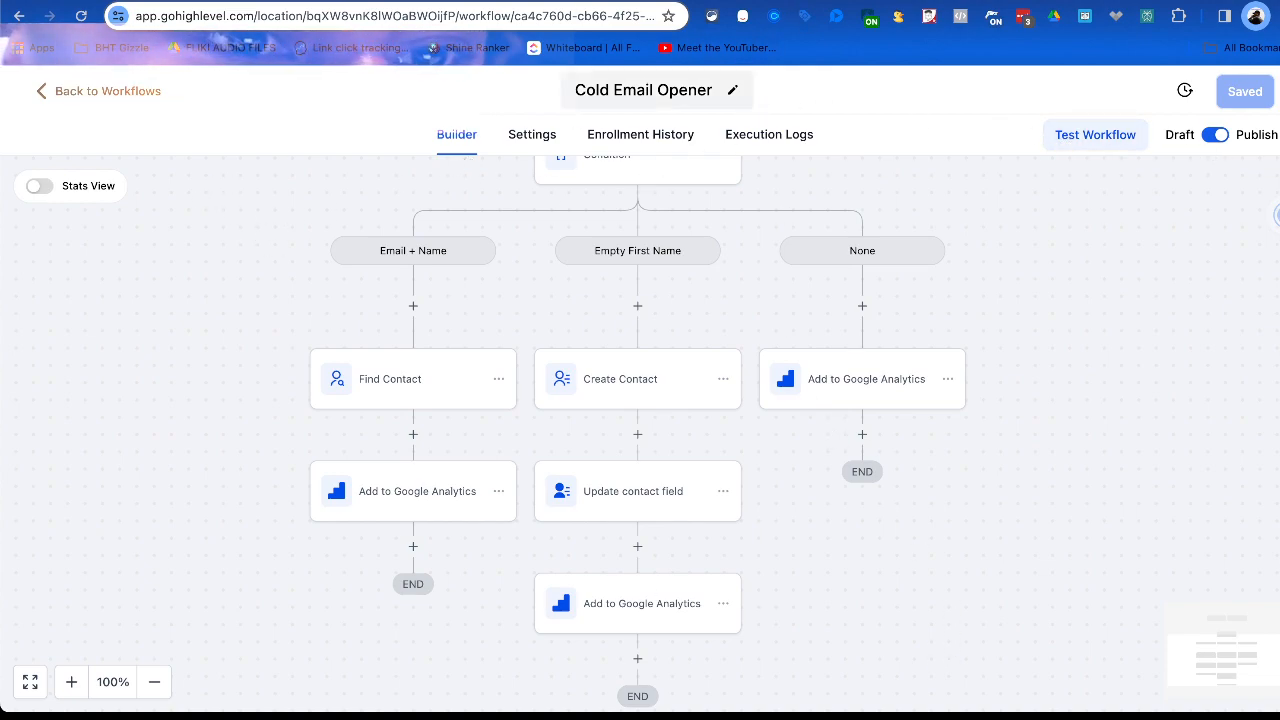
left_click(598, 1)
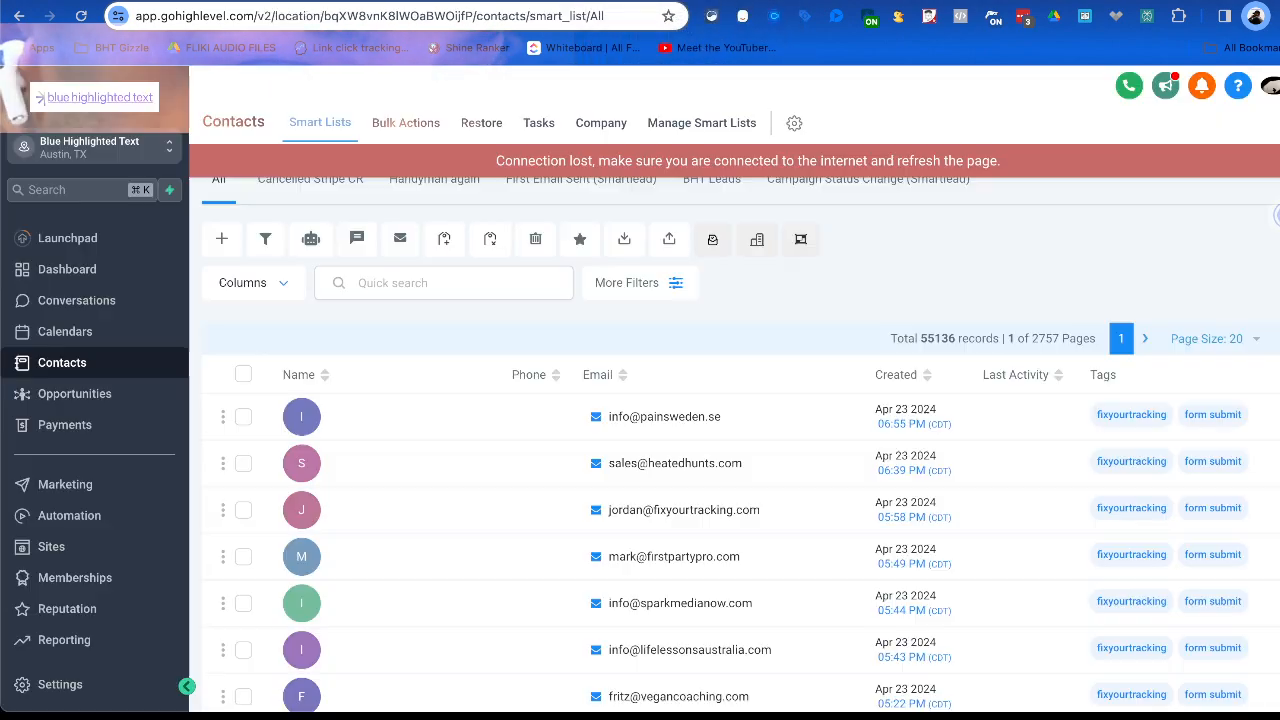
left_click(572, 1)
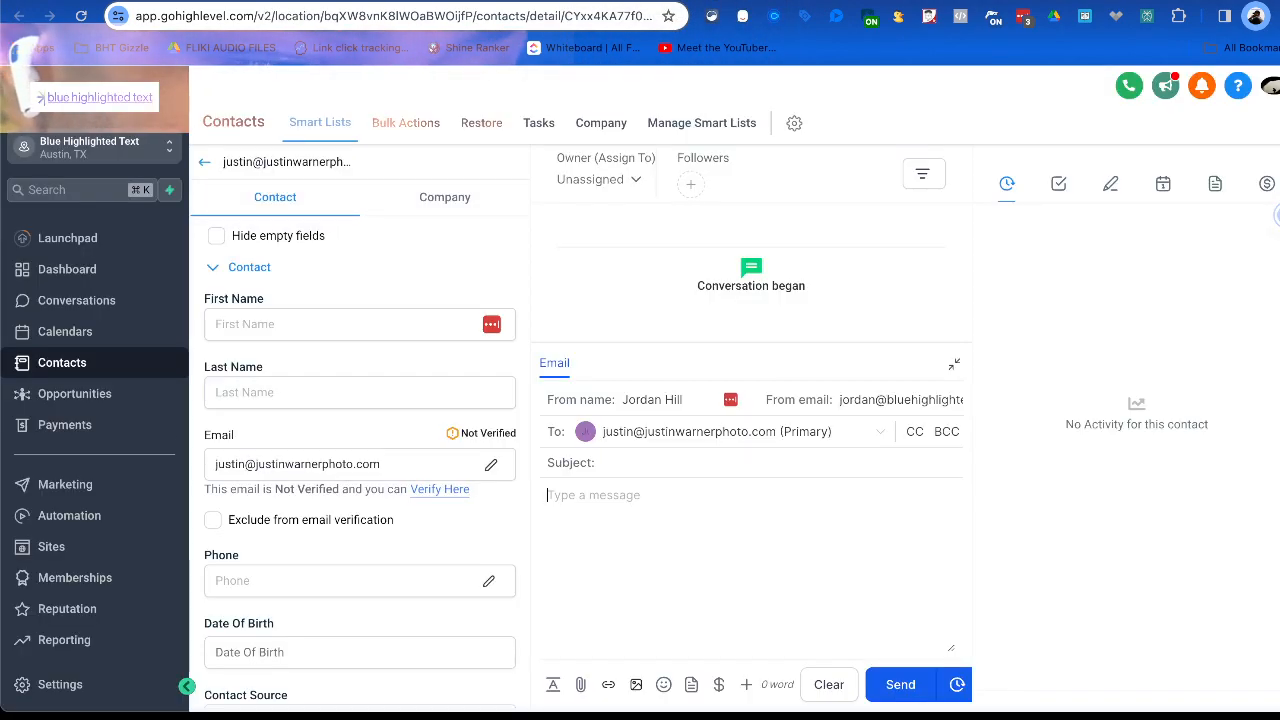
scroll(289, 454, "down", 4)
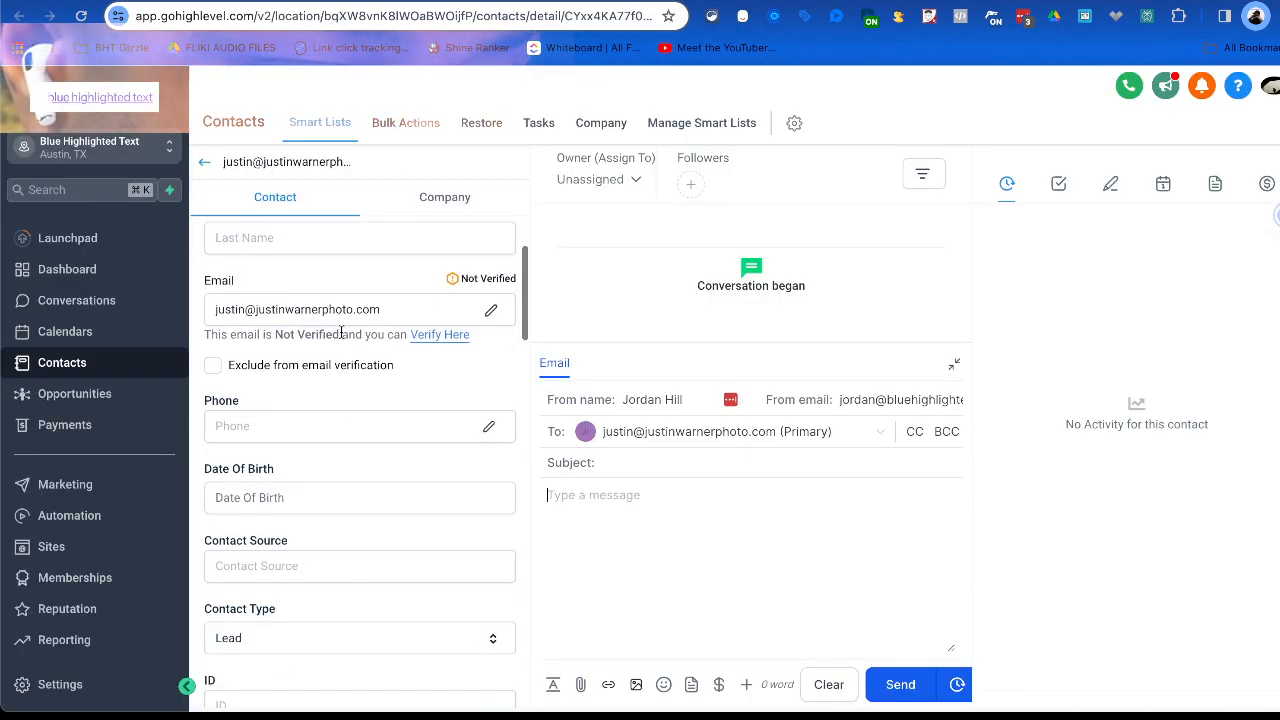
scroll(289, 455, "down", 8)
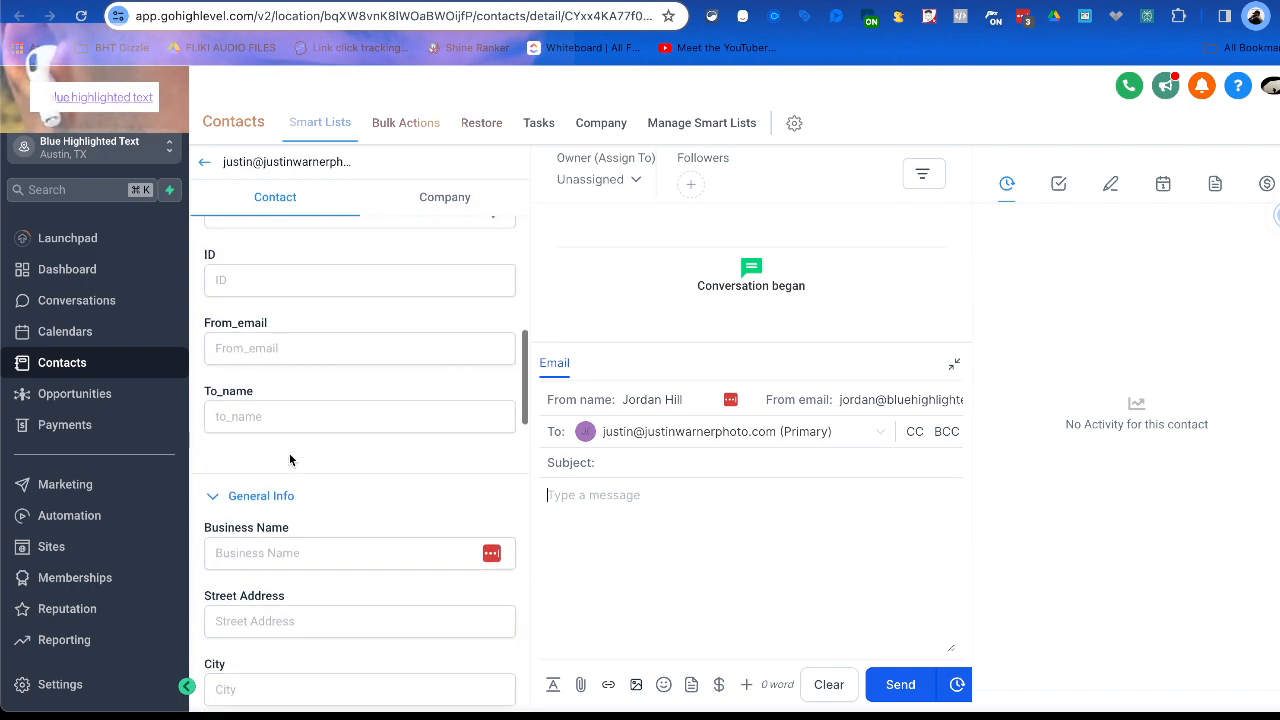
scroll(290, 461, "down", 8)
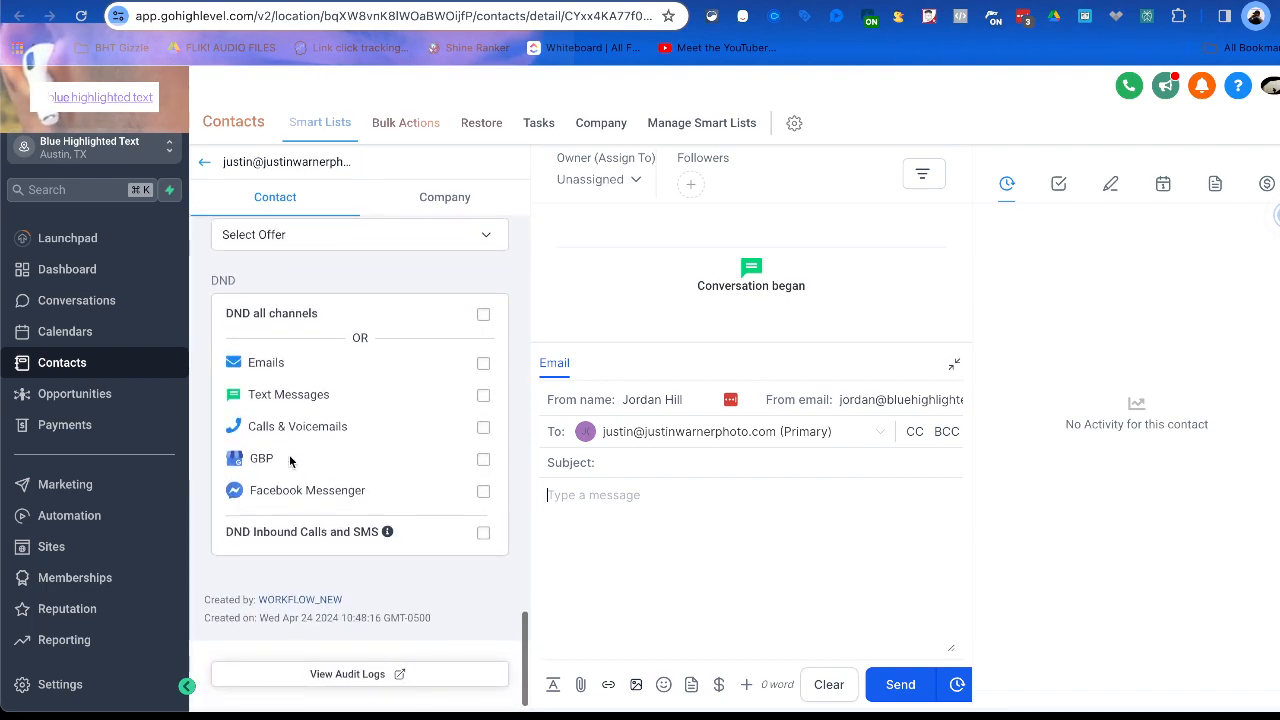
Examine the contact's ID, phone, email, last name and first name fields without changing them.
scroll(289, 454, "up", 15)
left_click(222, 488)
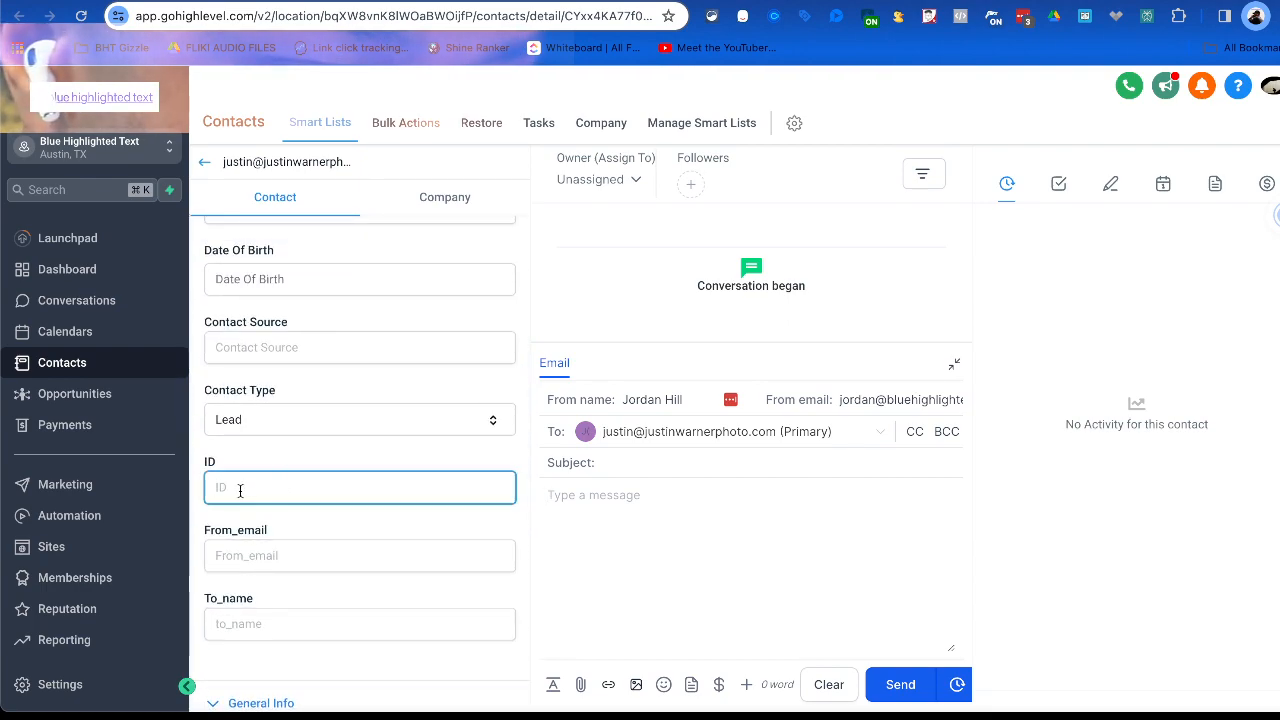
scroll(243, 490, "up", 3)
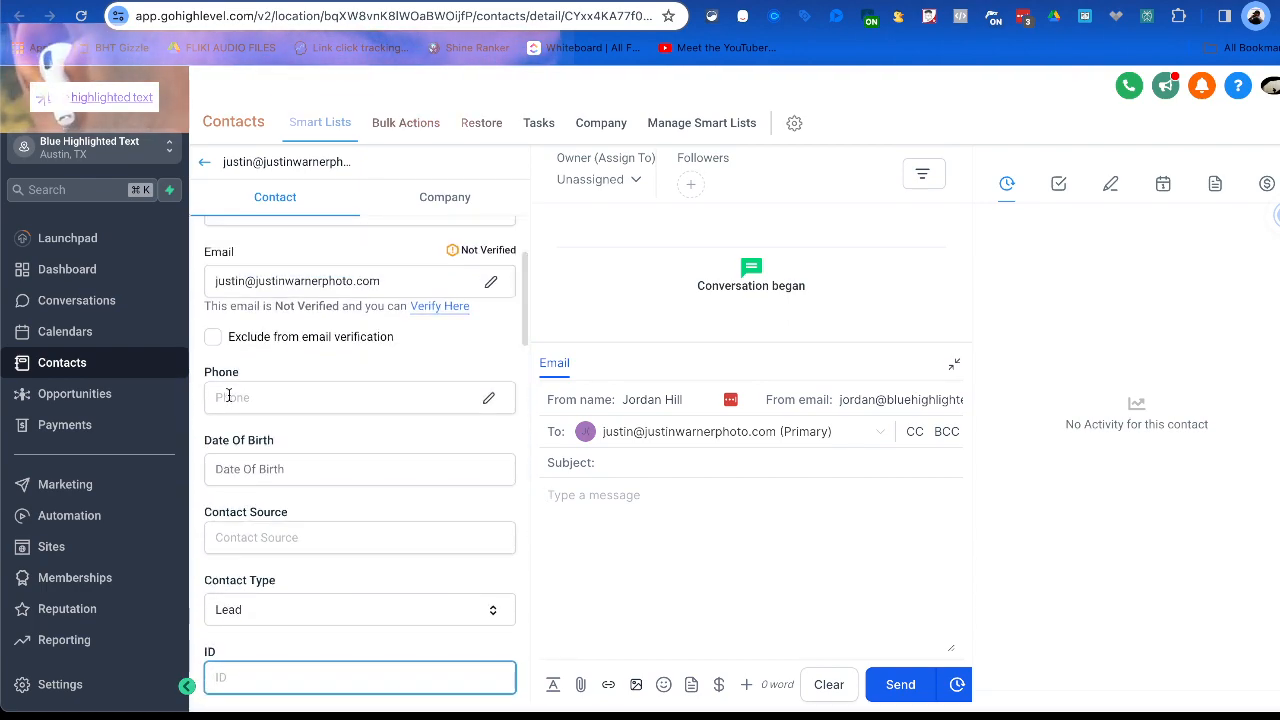
scroll(232, 400, "up", 3)
left_click(230, 393)
left_click(245, 325)
left_click(236, 461)
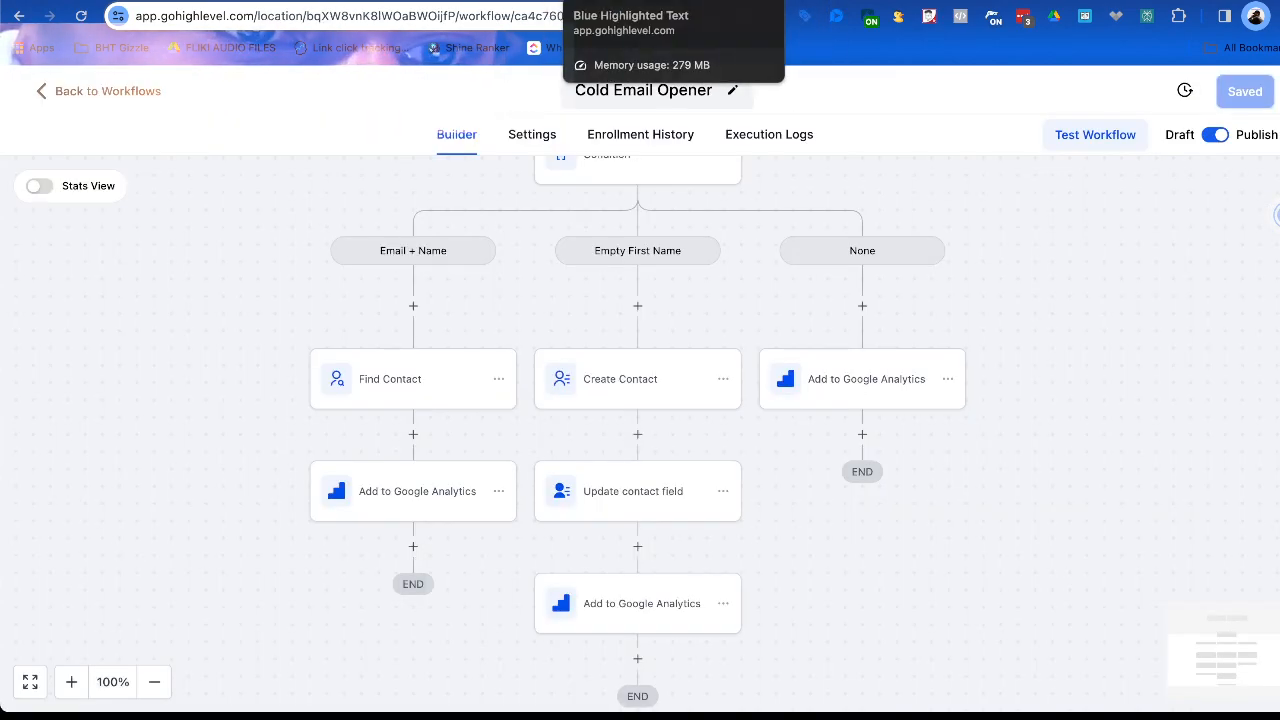
Switch to Smartlead's Global Analytics and review the sending totals, daily email breakdown, sender health and lead quality.
left_click(551, 1)
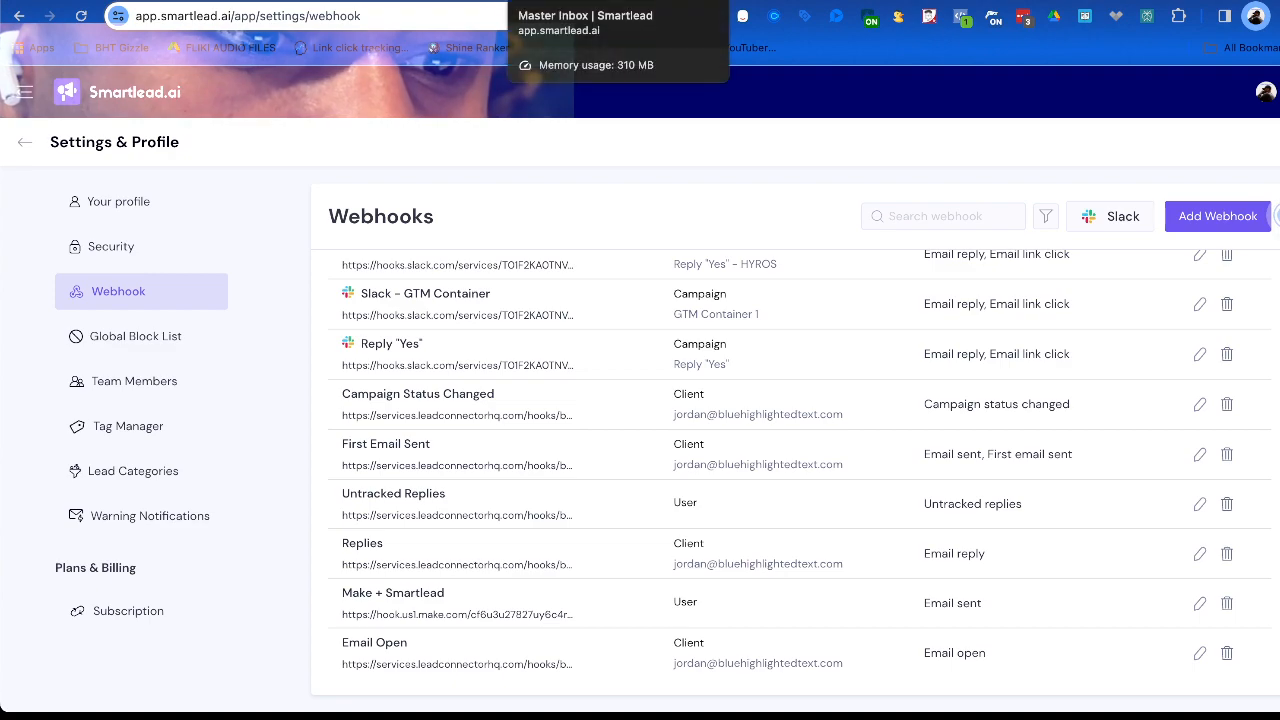
left_click(550, 2)
left_click(546, 2)
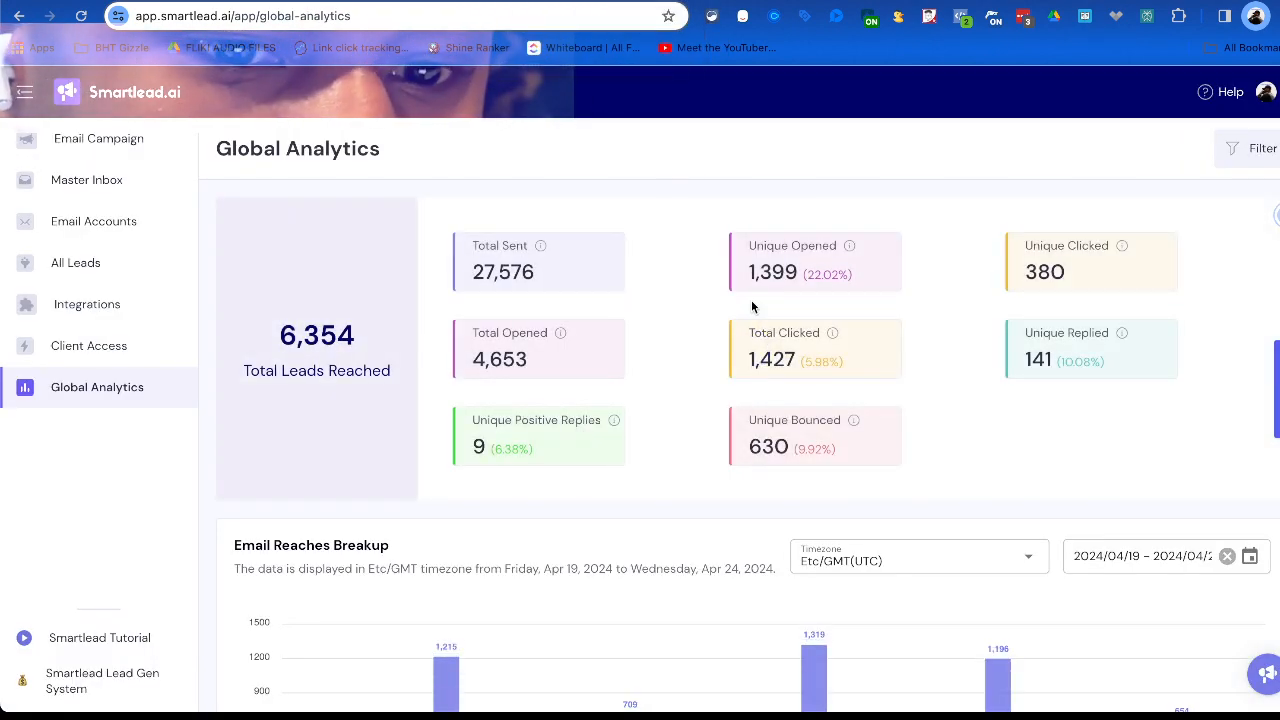
scroll(800, 401, "down", 4)
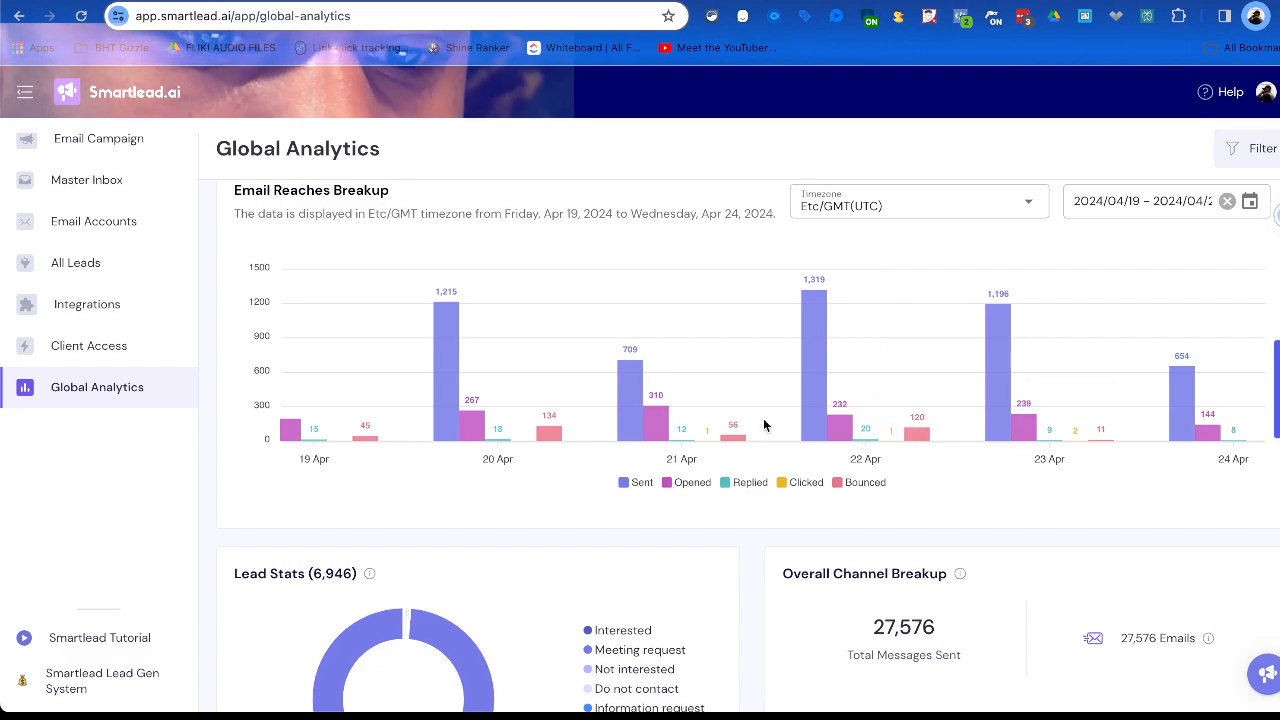
scroll(1073, 430, "down", 6)
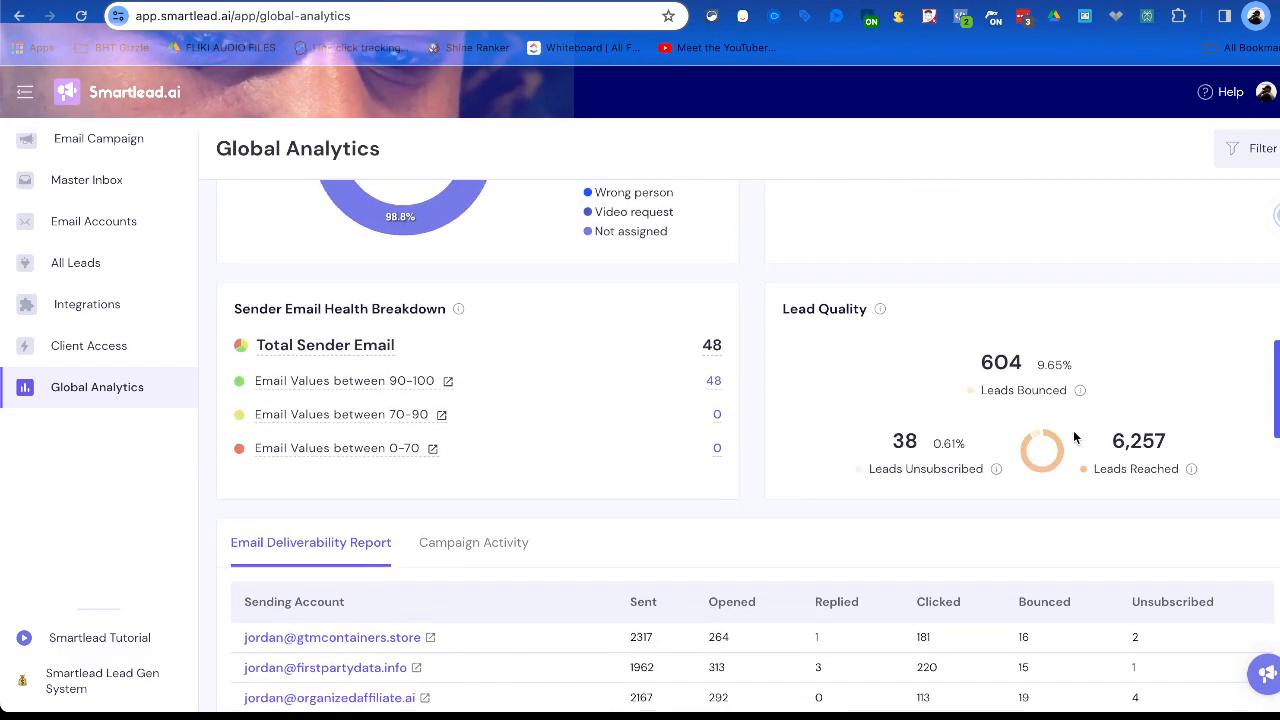
scroll(1073, 430, "down", 1)
scroll(443, 449, "down", 3)
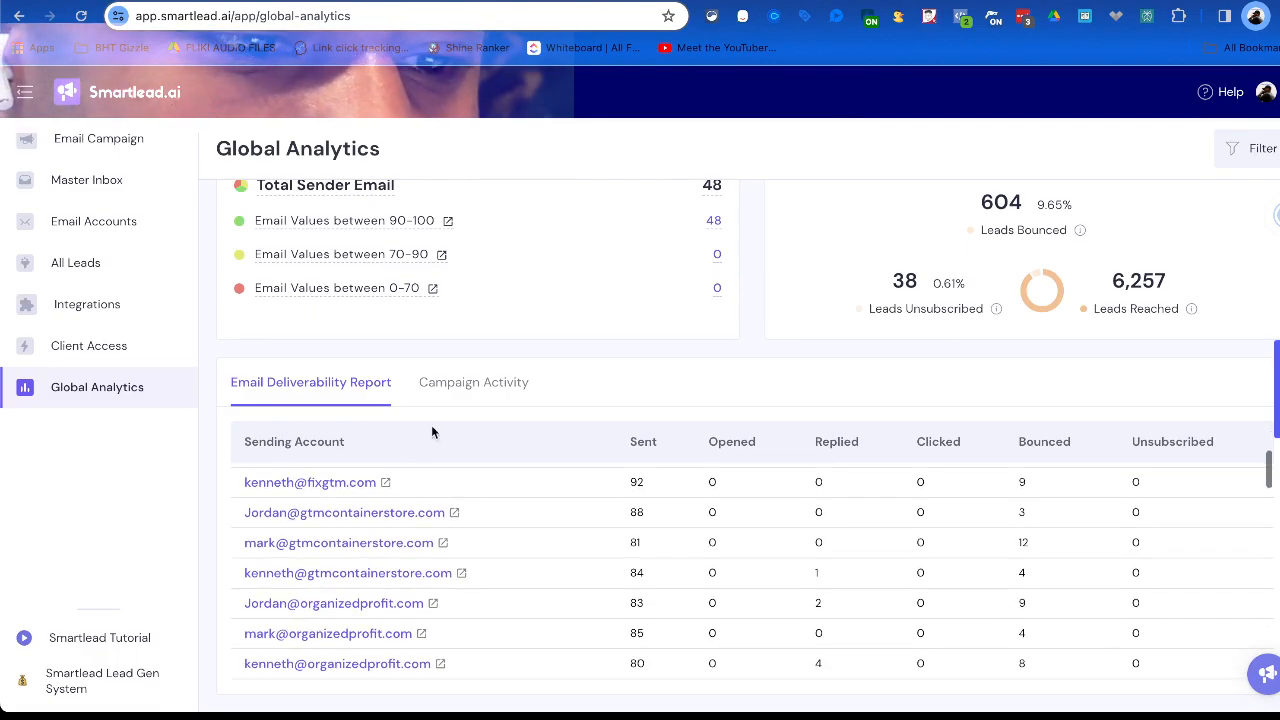
Read through the Email Deliverability Report for each sending account in Smartlead's Global Analytics.
scroll(469, 500, "down", 5)
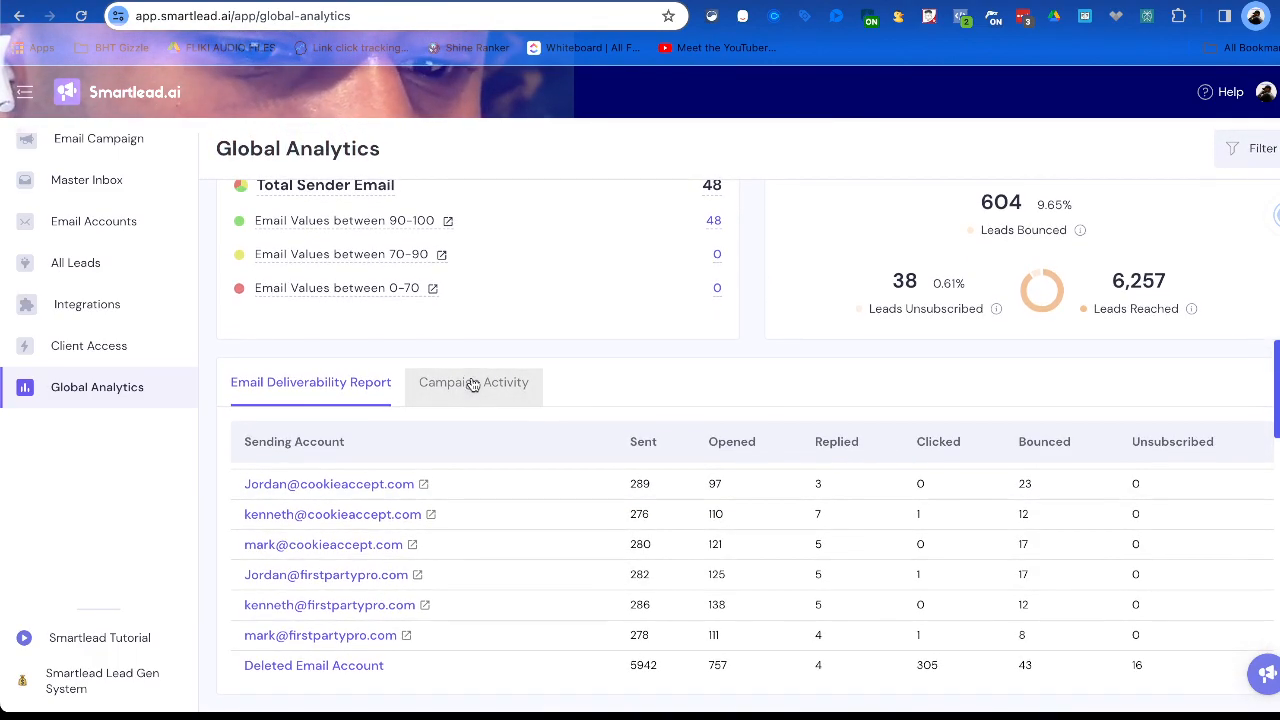
scroll(471, 543, "up", 8)
scroll(826, 535, "up", 10)
scroll(882, 513, "down", 8)
scroll(624, 598, "down", 1)
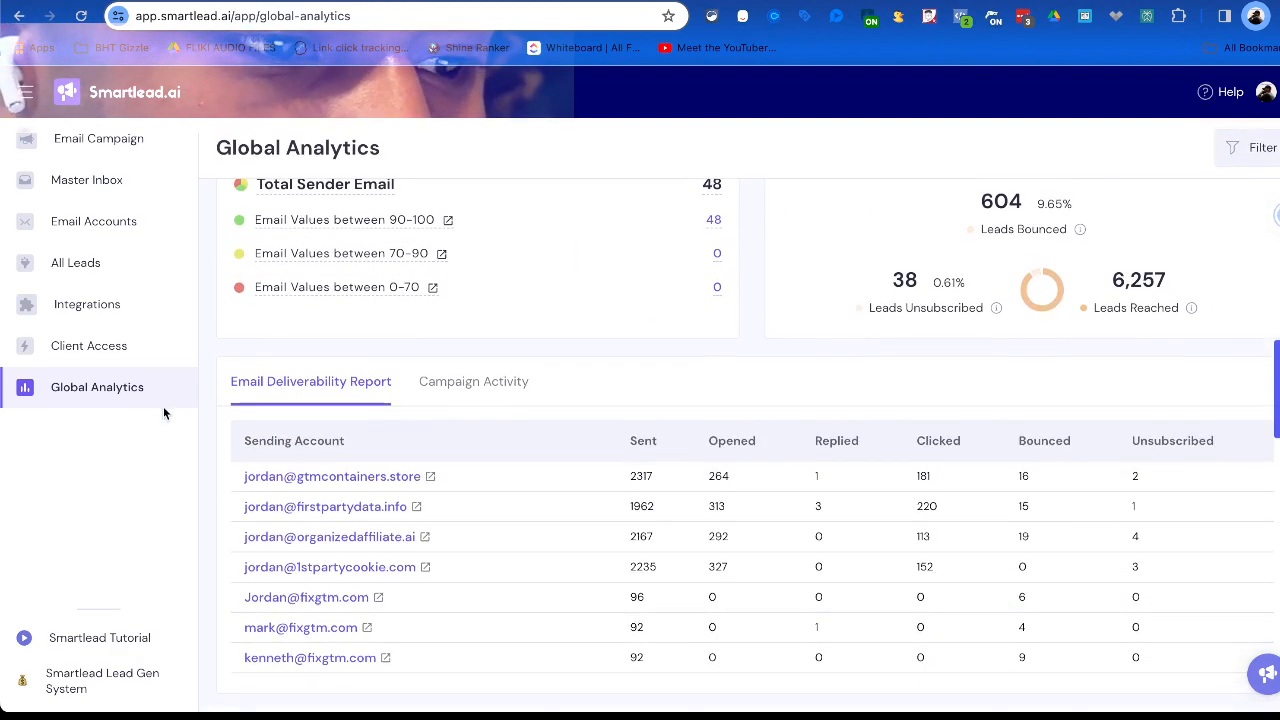
Show the Campaign Activity report and compare the sent, opened, clicked and replied figures across the campaigns.
left_click(484, 398)
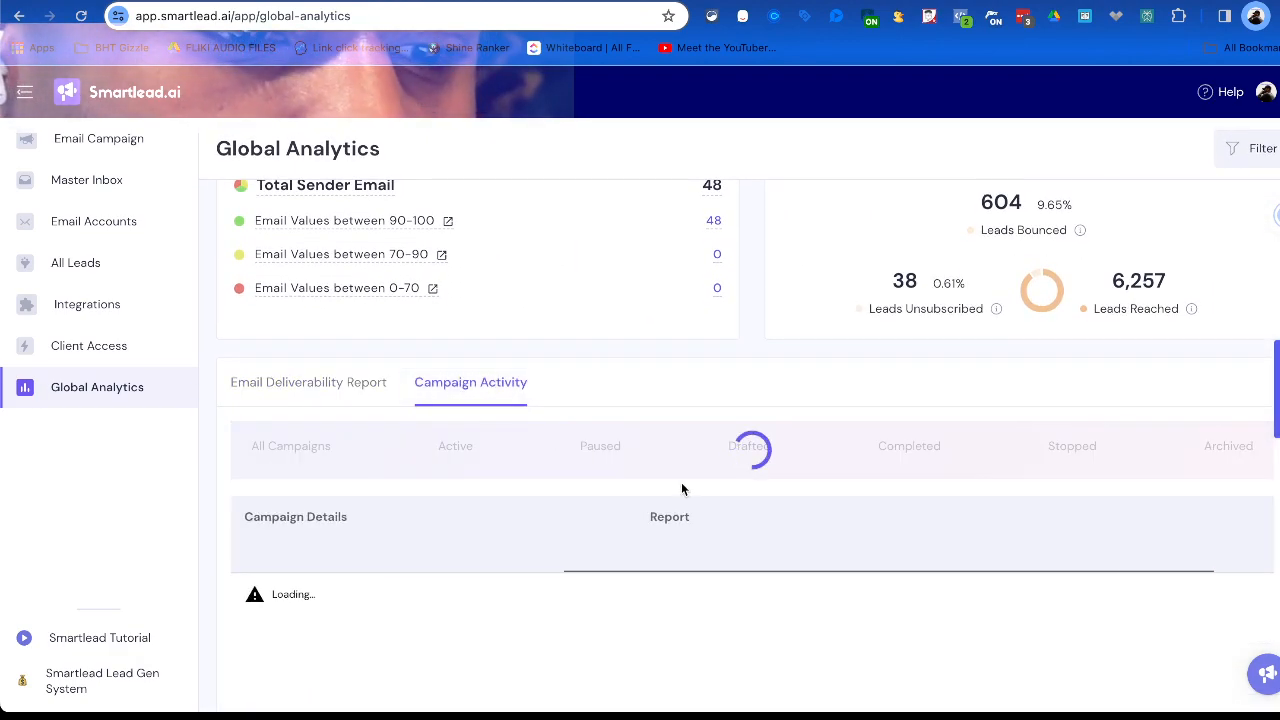
scroll(580, 613, "down", 8)
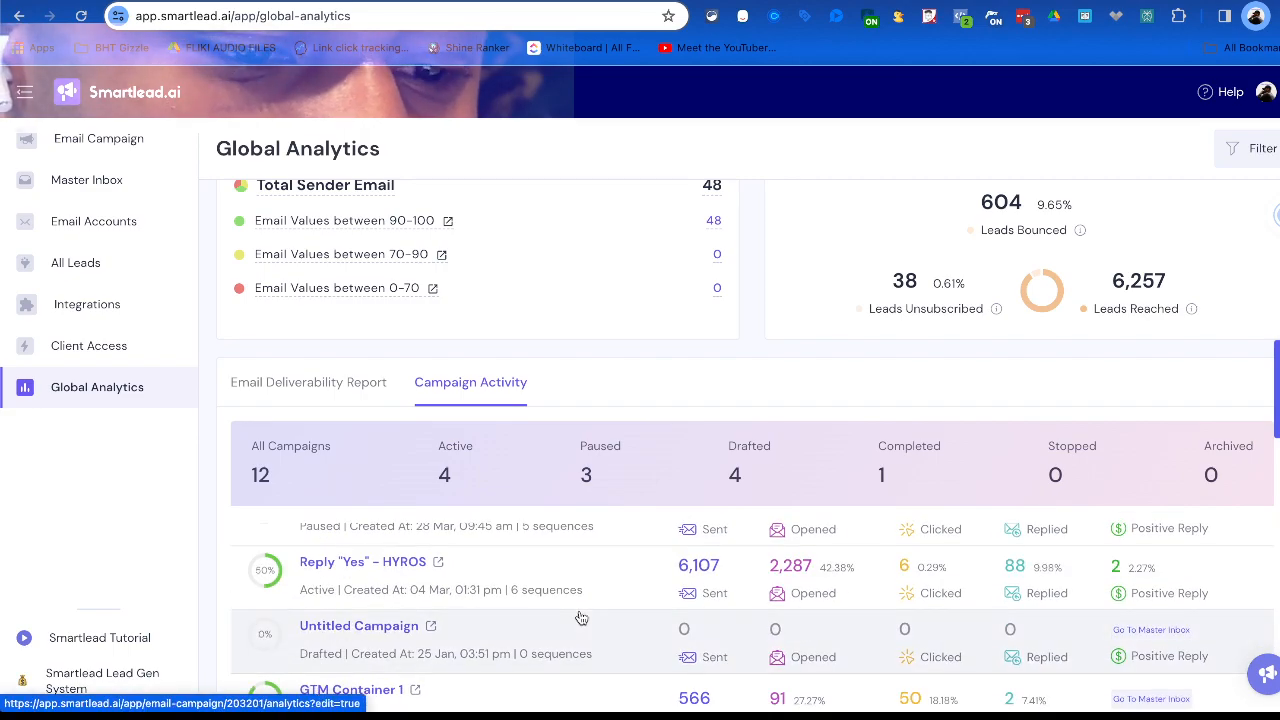
scroll(545, 540, "up", 6)
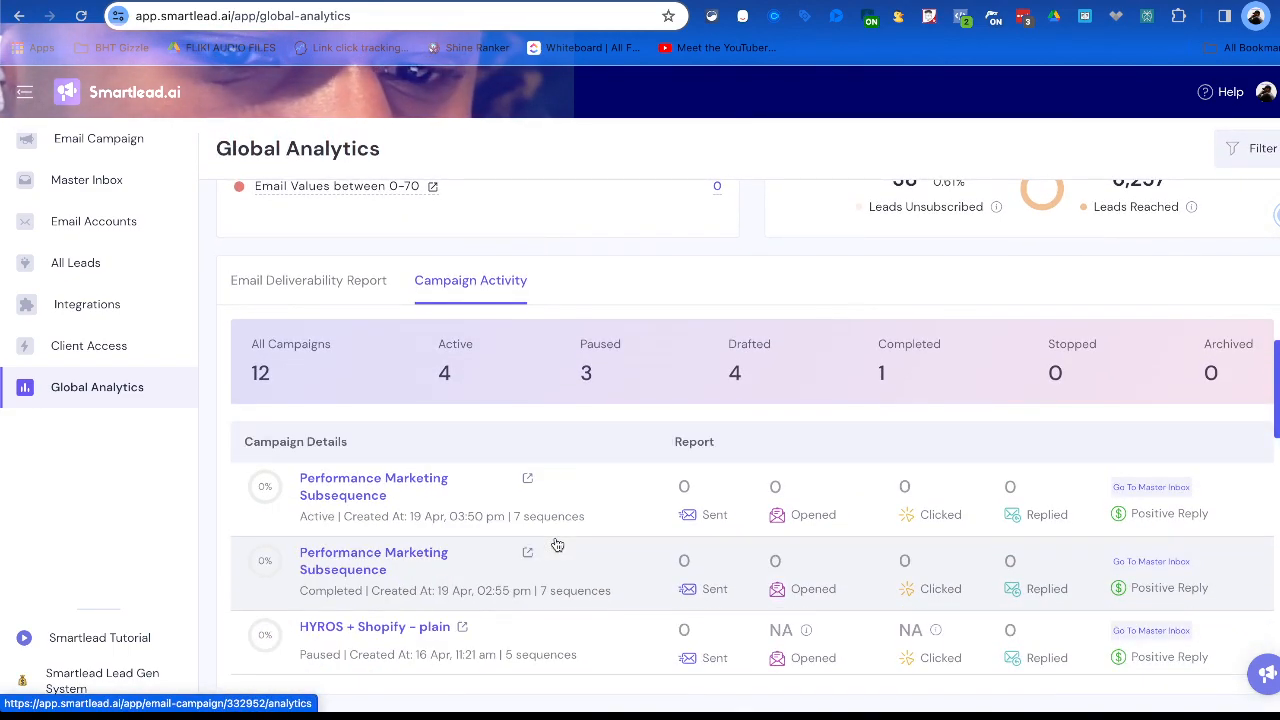
scroll(557, 544, "down", 4)
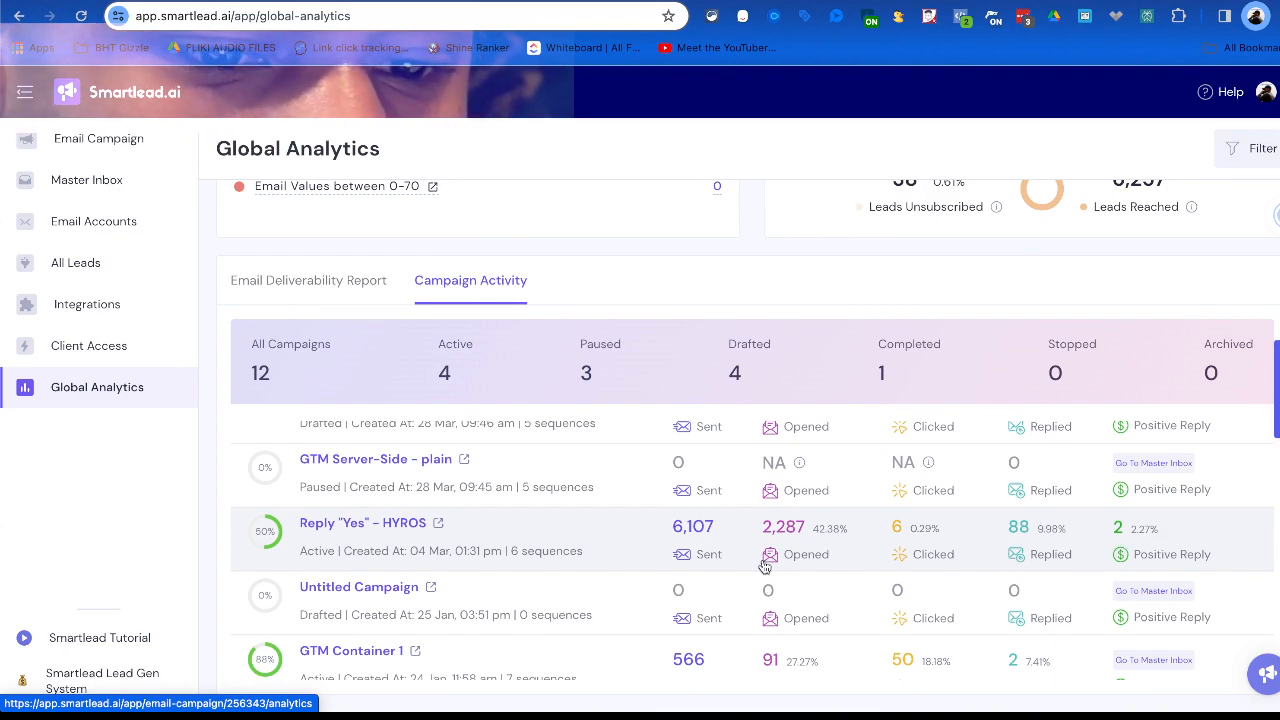
scroll(766, 564, "up", 2)
scroll(766, 564, "up", 1)
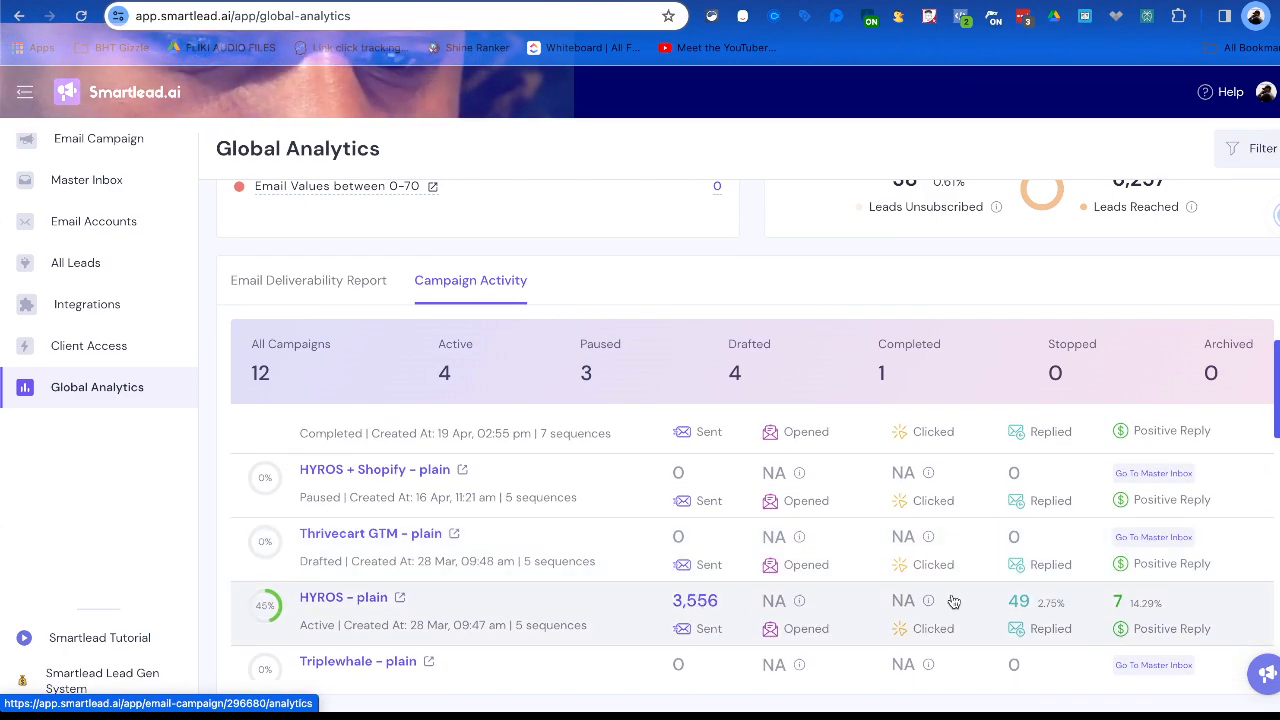
scroll(884, 603, "up", 3)
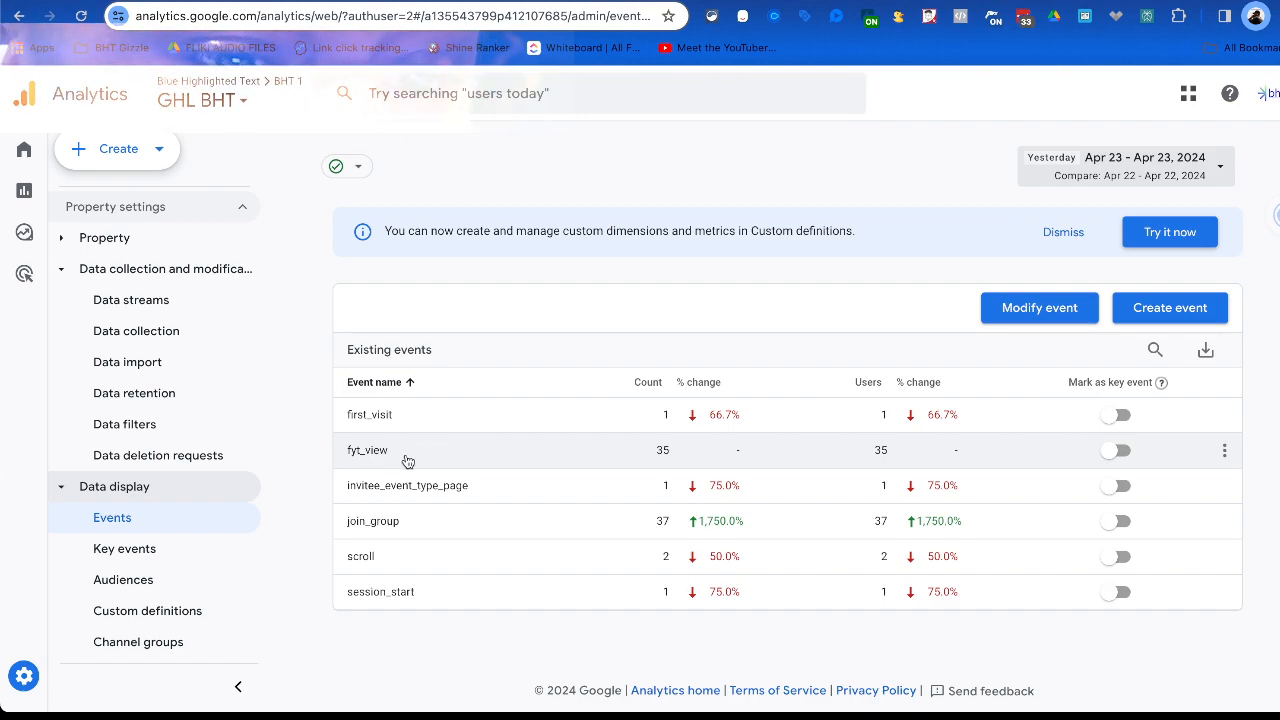
In Google Analytics, set the events list's date to April 22, 2024, and review the fyt_view event's report.
left_click(1098, 163)
left_click(875, 285)
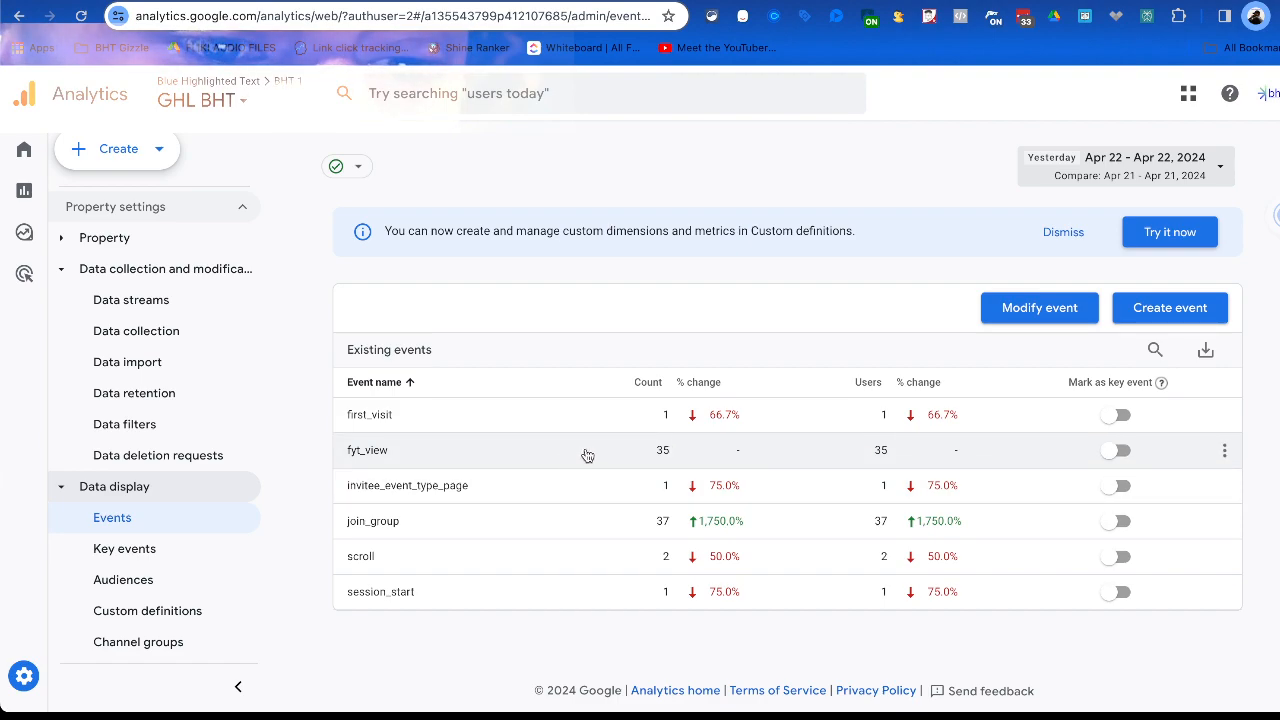
left_click_drag(344, 450, 403, 451)
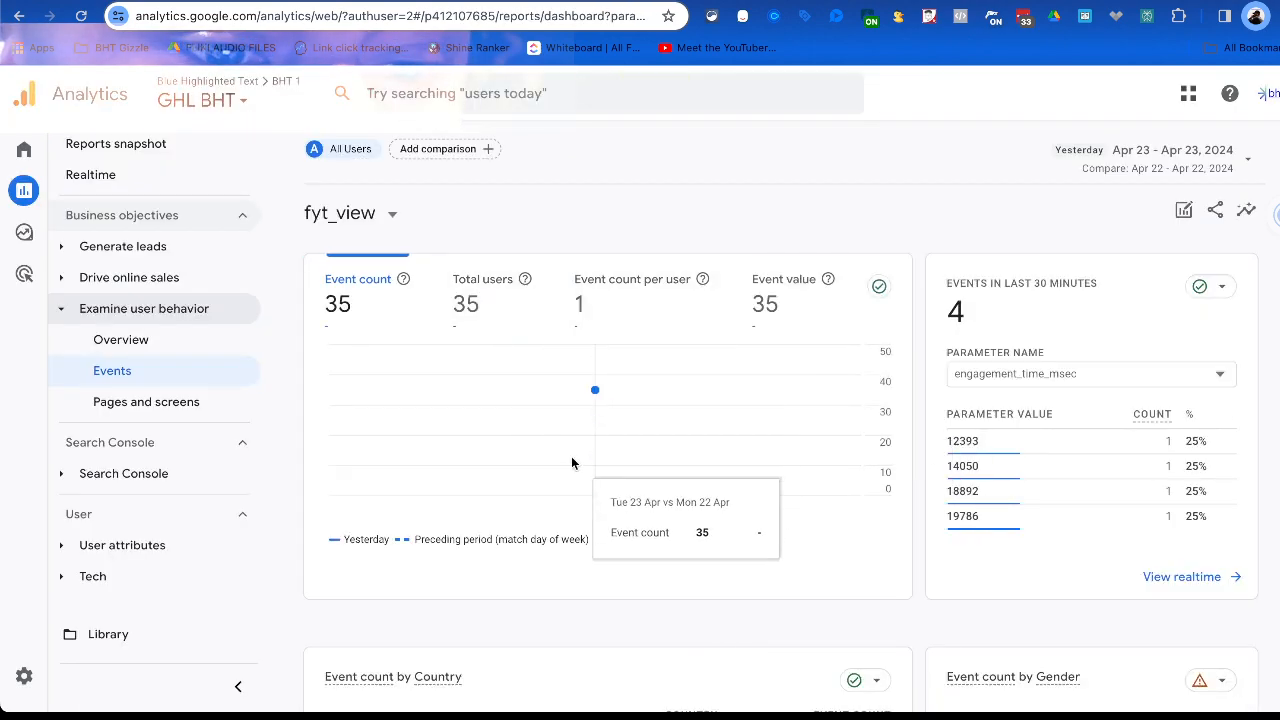
scroll(600, 390, "down", 2)
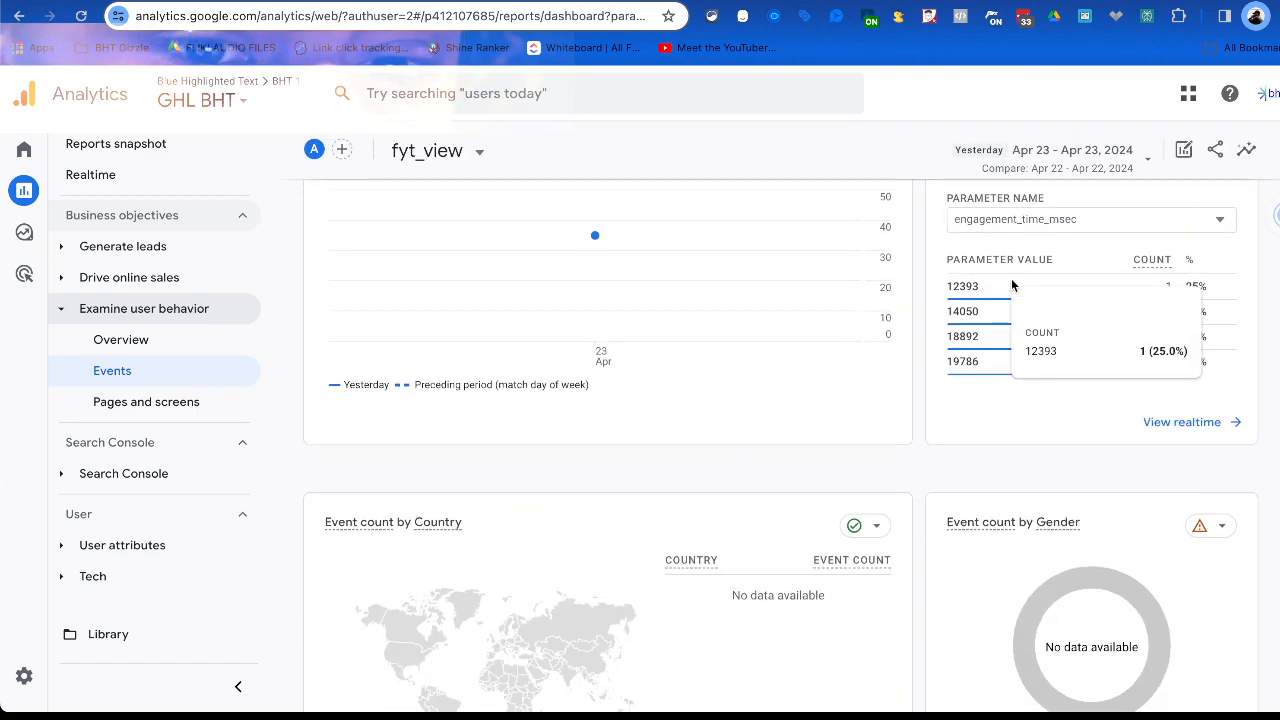
scroll(992, 397, "up", 1)
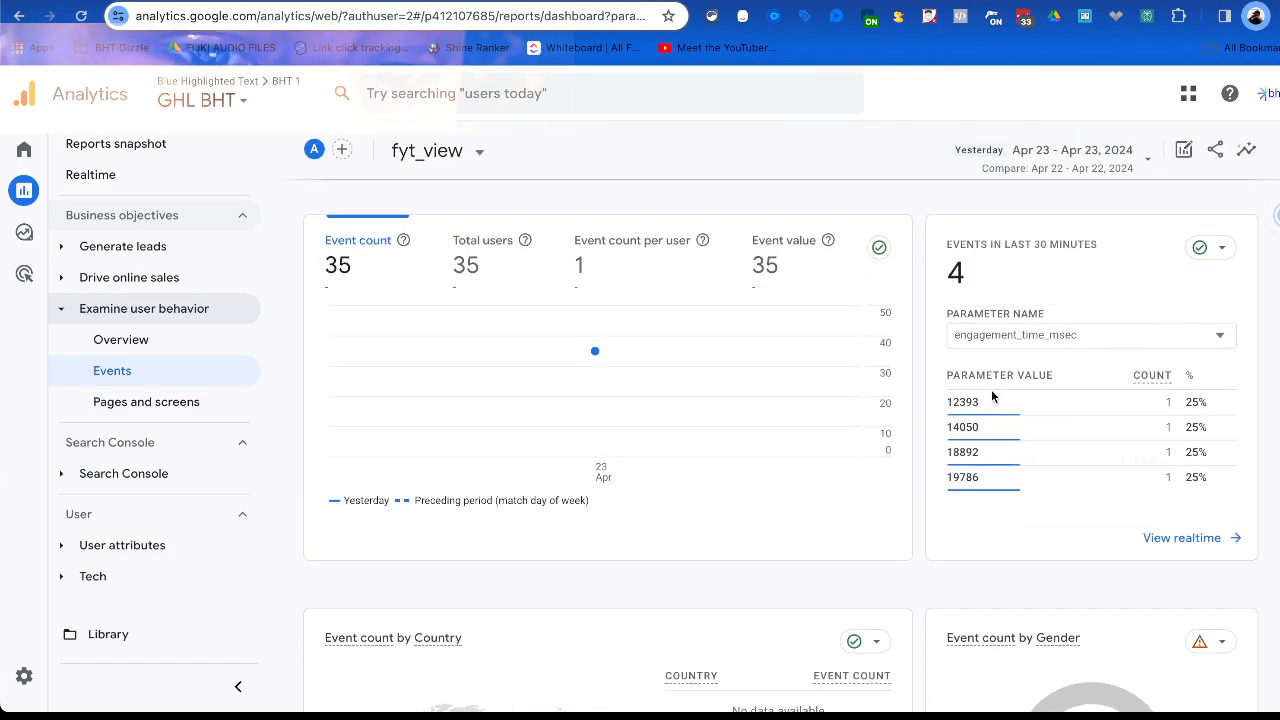
Break down the recent fyt_view events by the ga_session_id parameter and look through the rest of the report.
left_click(1046, 335)
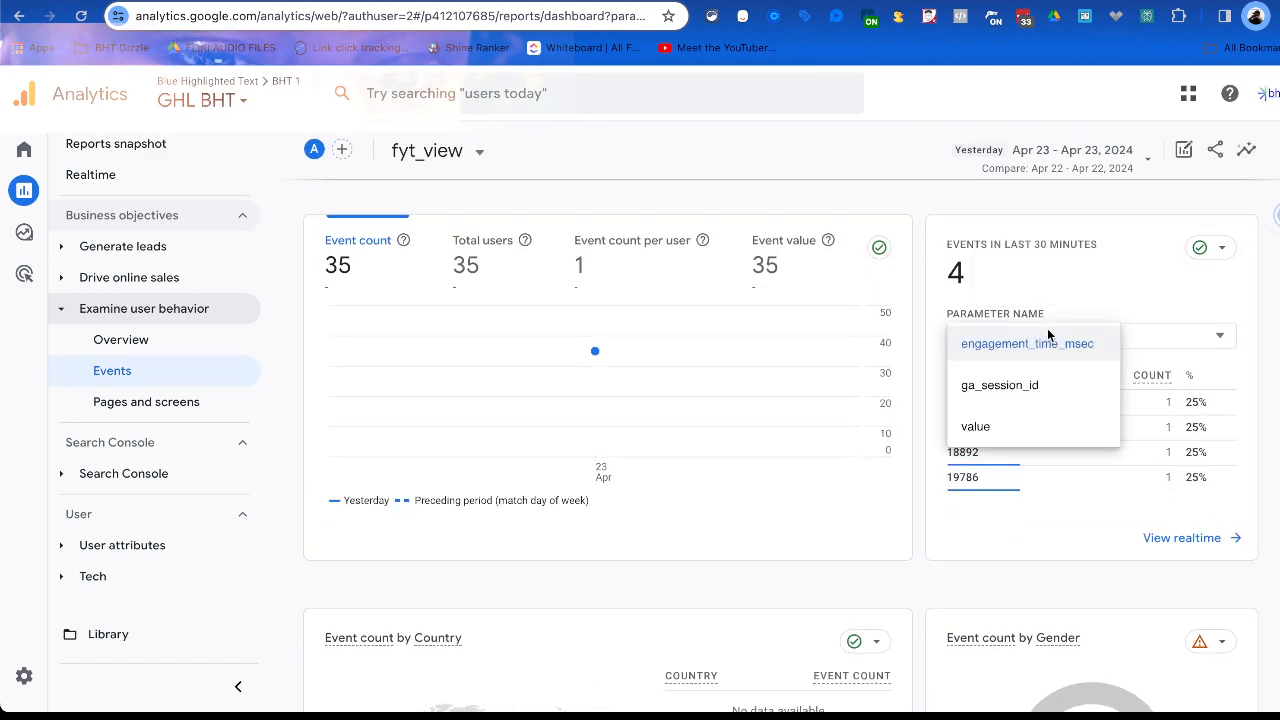
left_click(1022, 390)
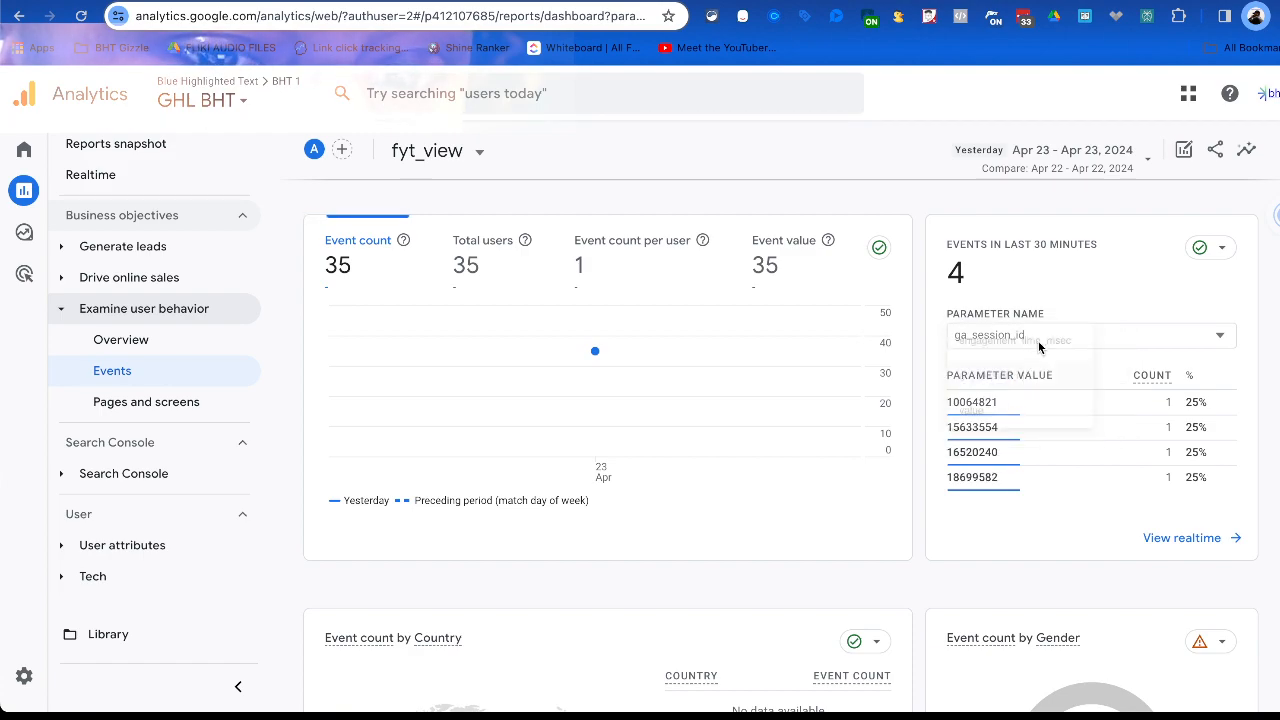
left_click(1025, 338)
left_click(1128, 353)
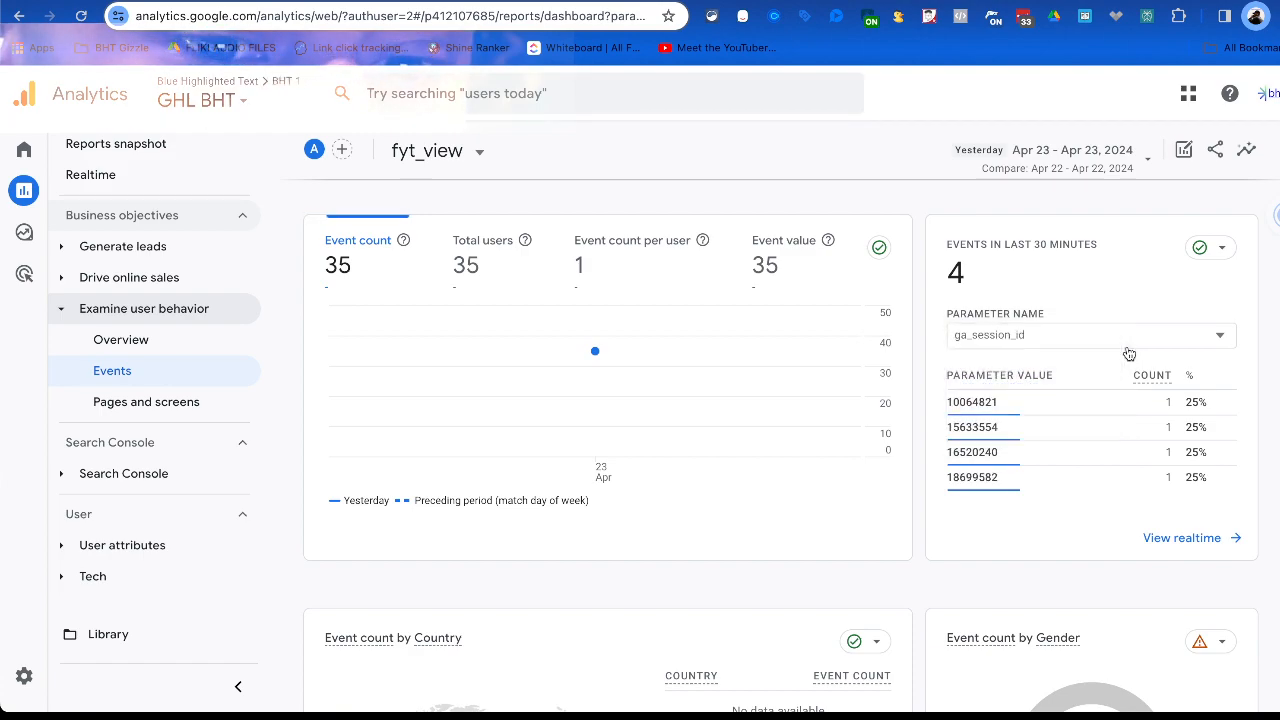
left_click(1075, 341)
left_click(1152, 341)
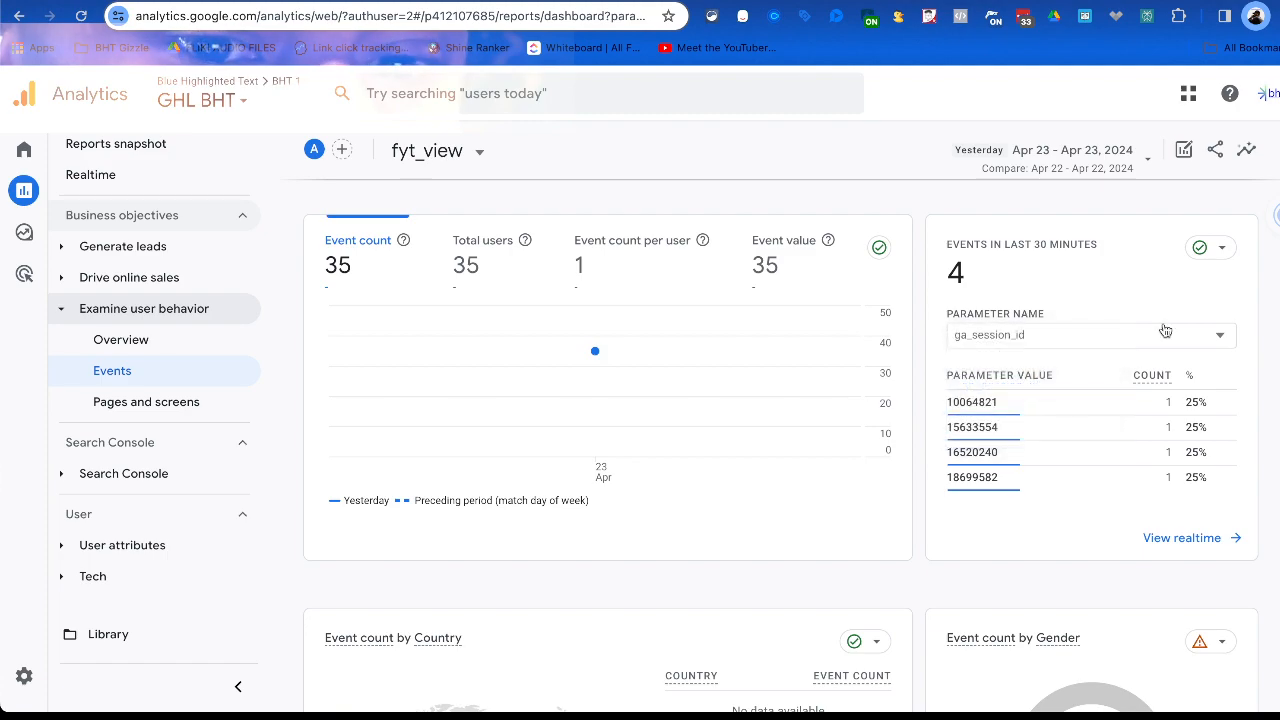
scroll(1017, 400, "down", 5)
scroll(1017, 407, "down", 2)
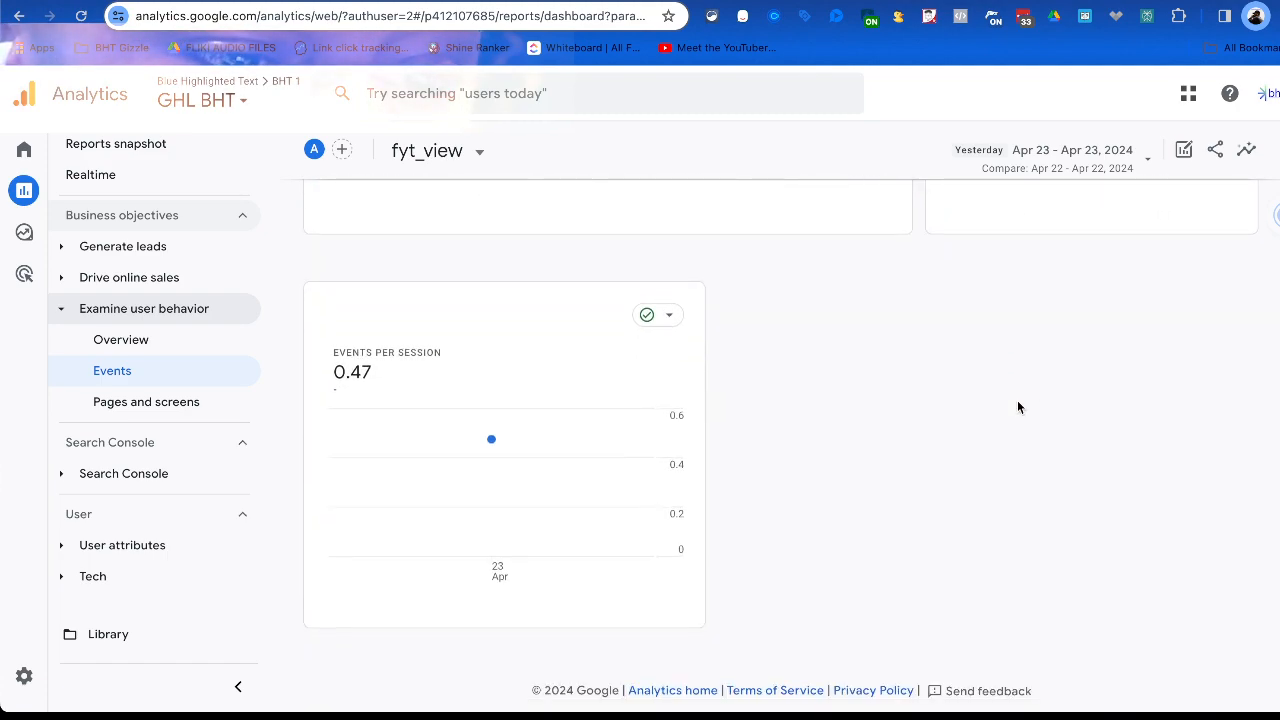
scroll(630, 315, "up", 7)
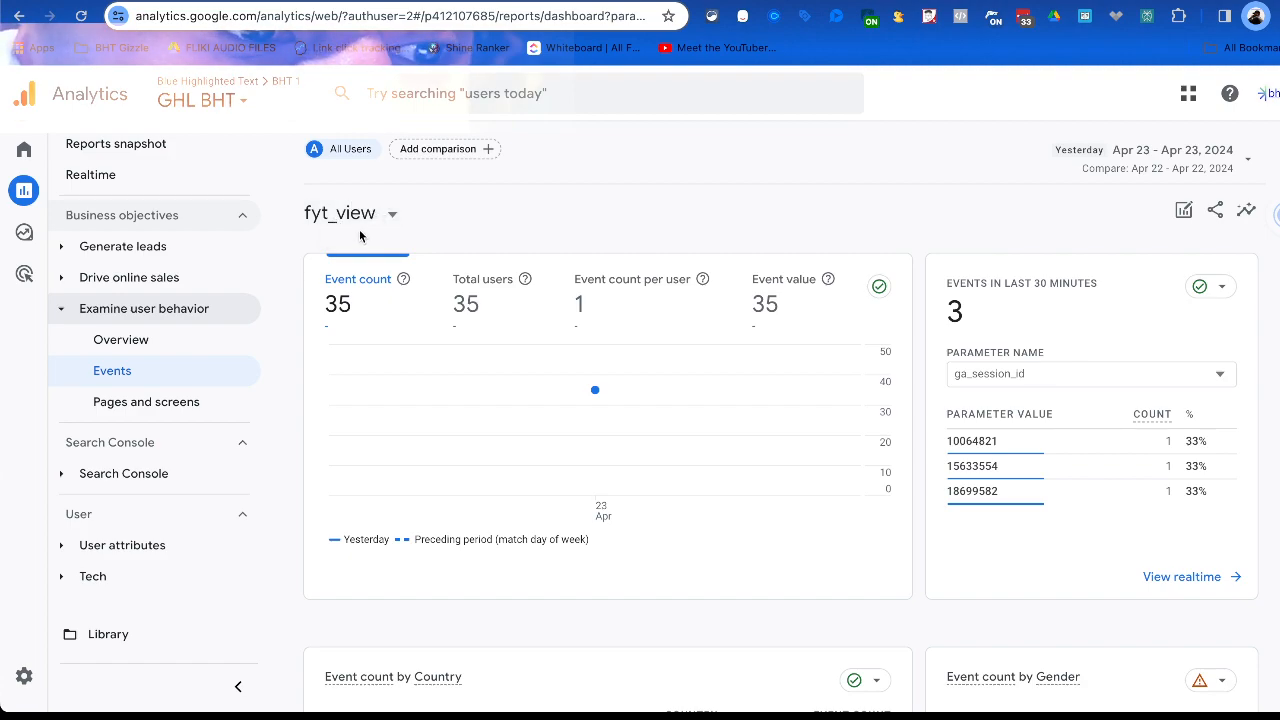
View the overall Events report with the navigation collapsed, and open the property's Admin settings.
left_click(120, 371)
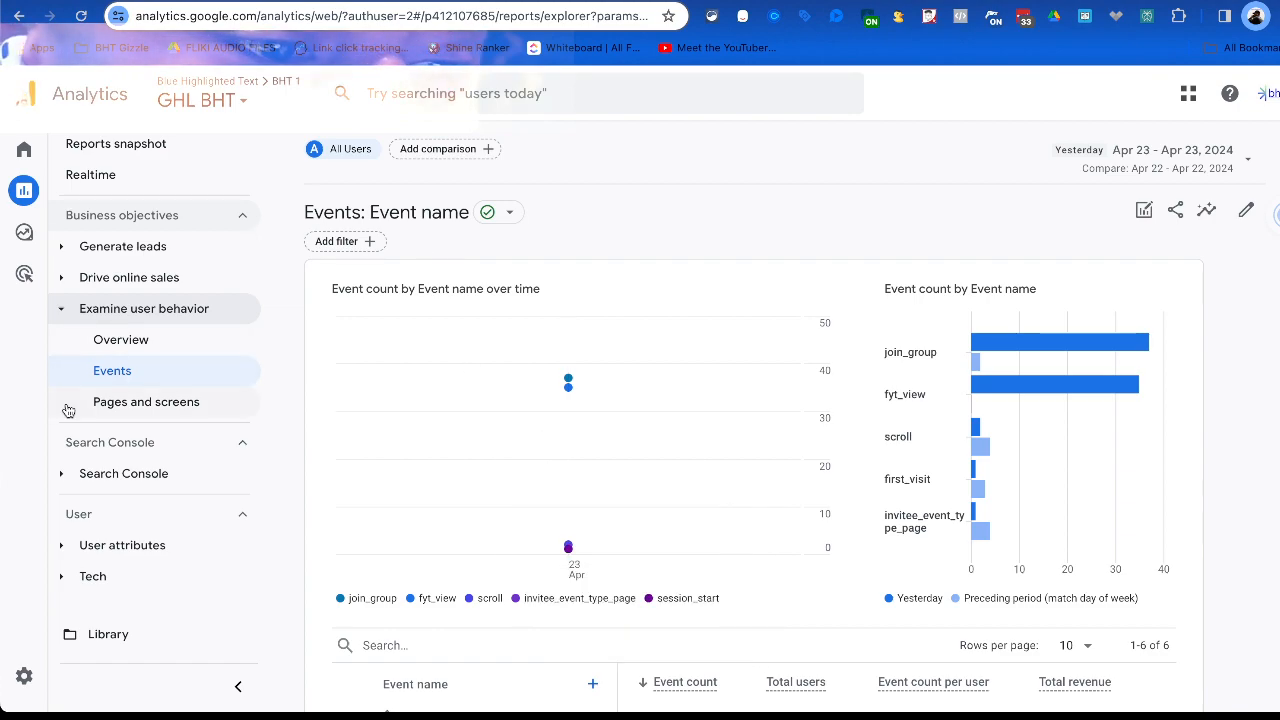
left_click(238, 686)
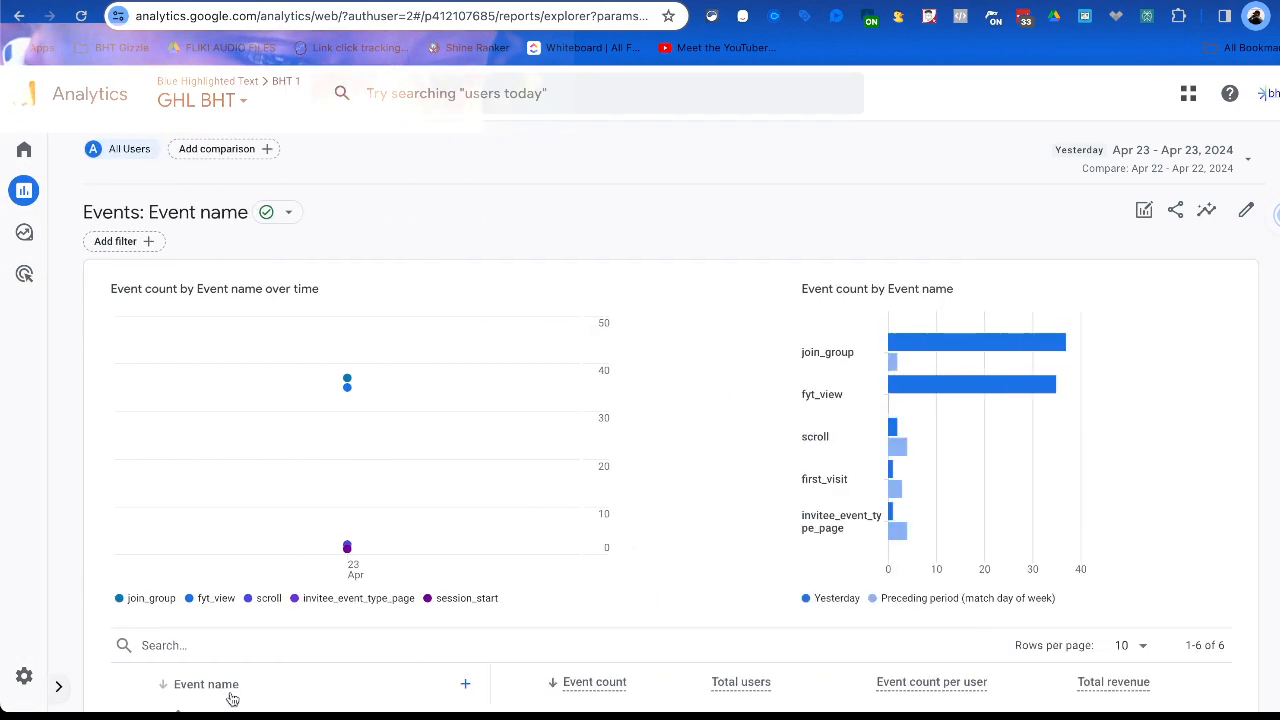
left_click(170, 668)
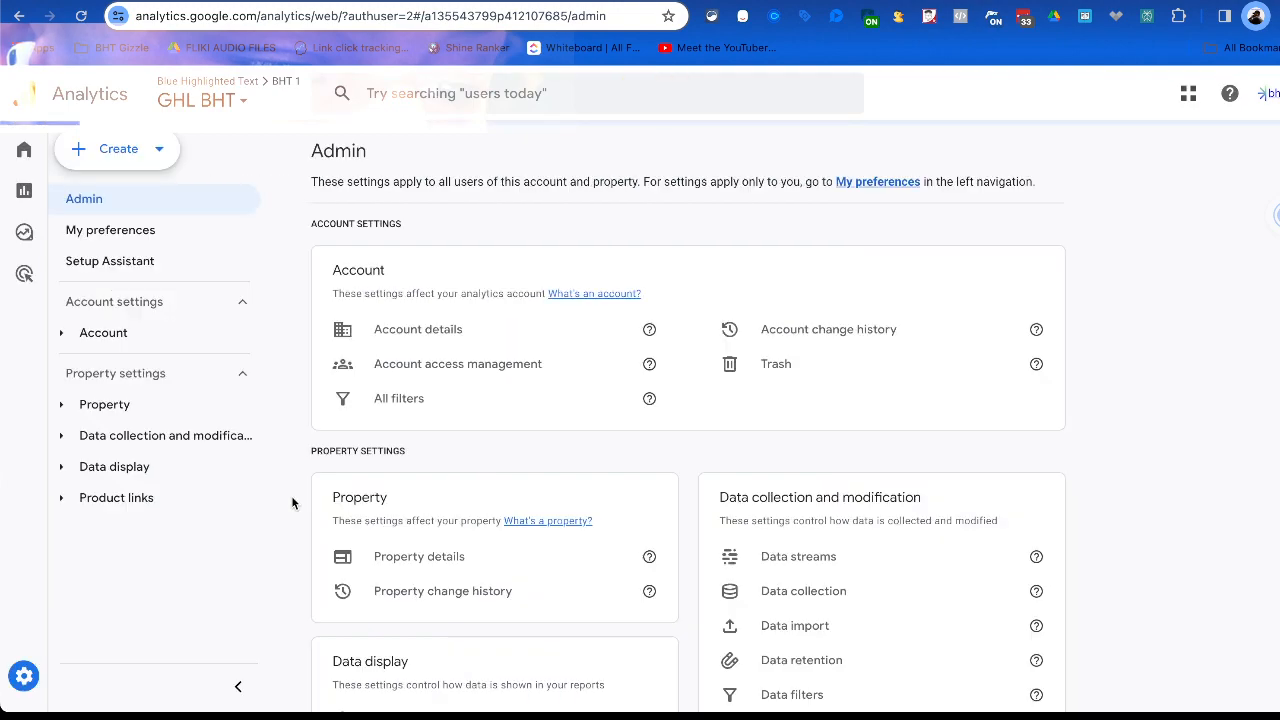
Show the property's existing events under the data display settings and mark fyt_view as a key event.
scroll(474, 543, "down", 3)
left_click(485, 414)
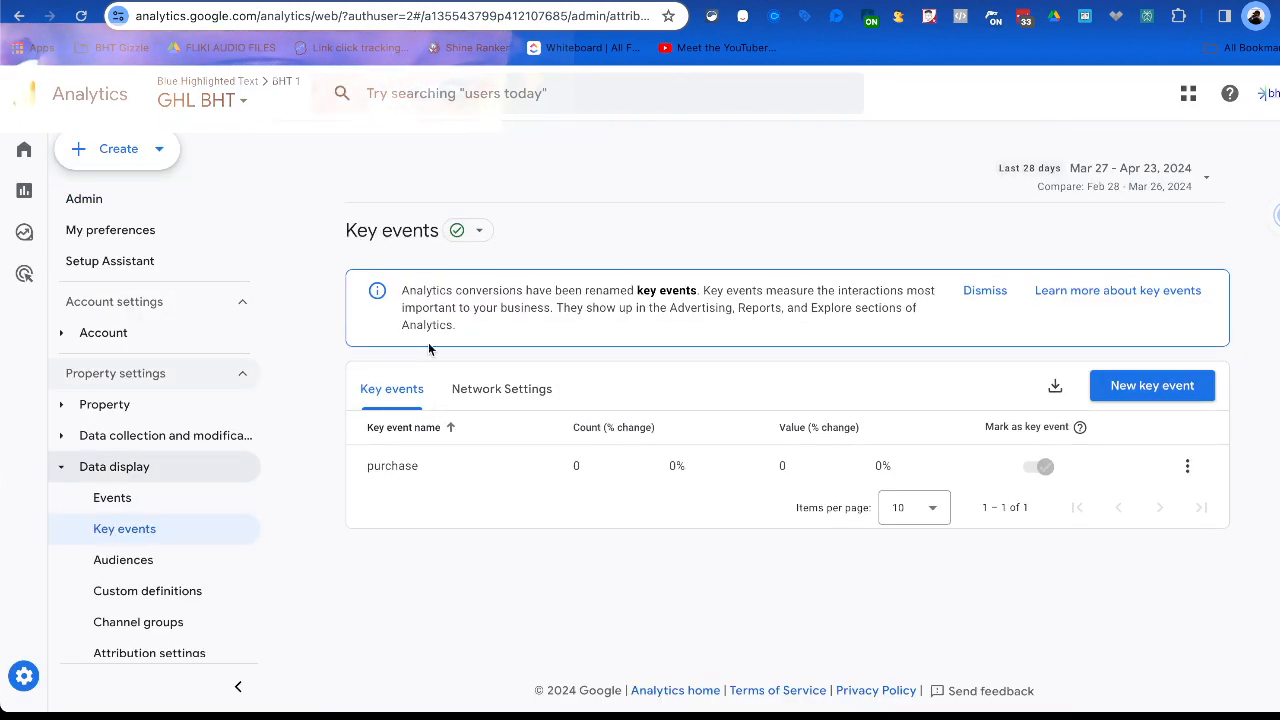
left_click(123, 500)
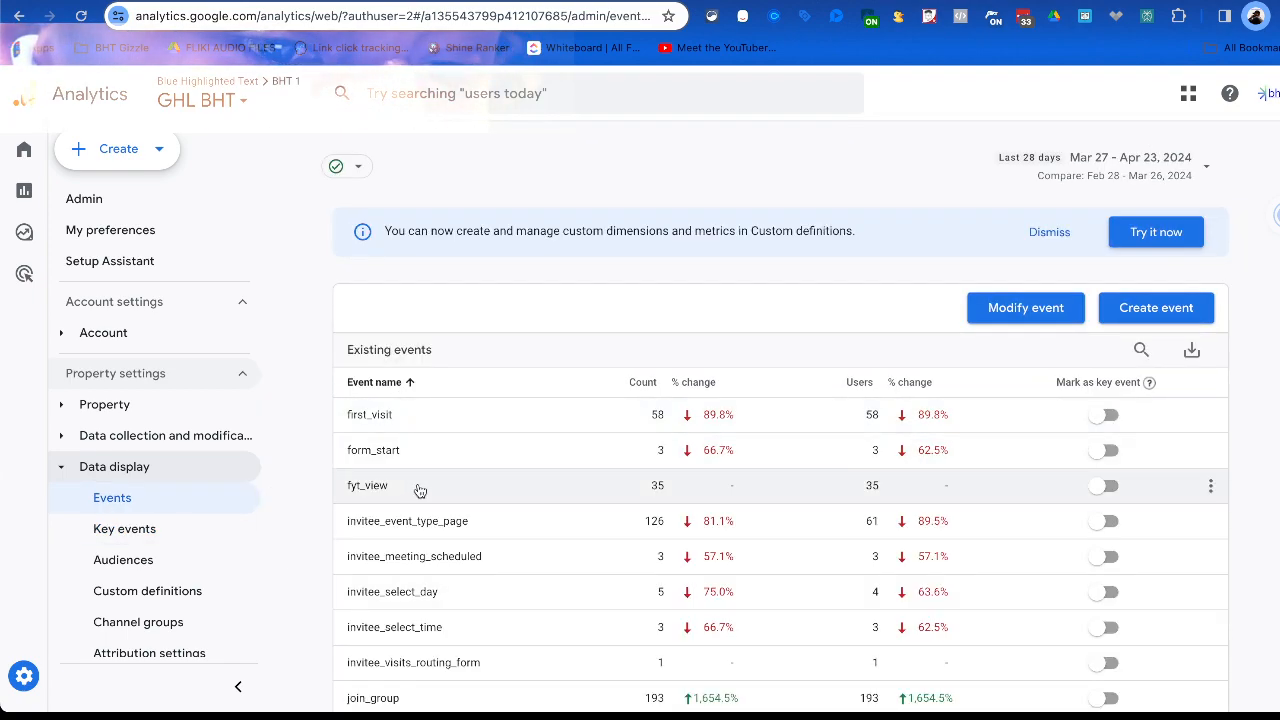
left_click(1108, 485)
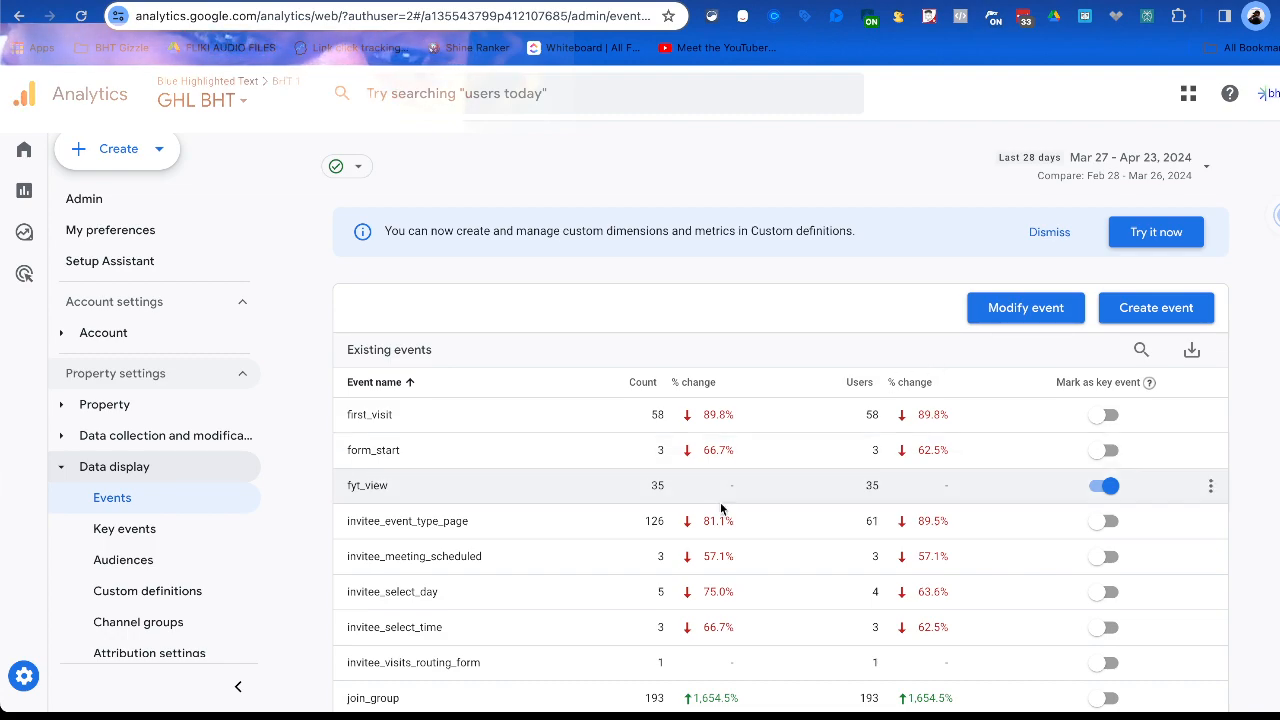
Mark the join_group event as a key event too.
scroll(548, 540, "down", 1)
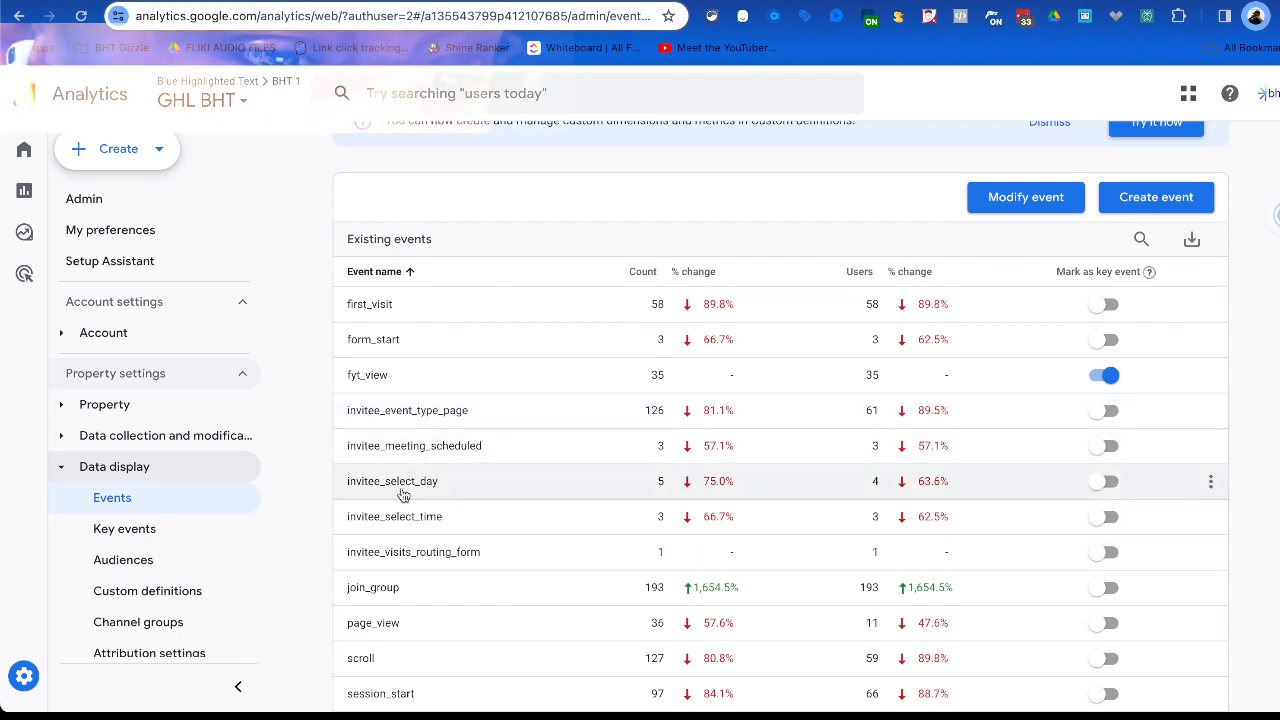
scroll(425, 515, "down", 2)
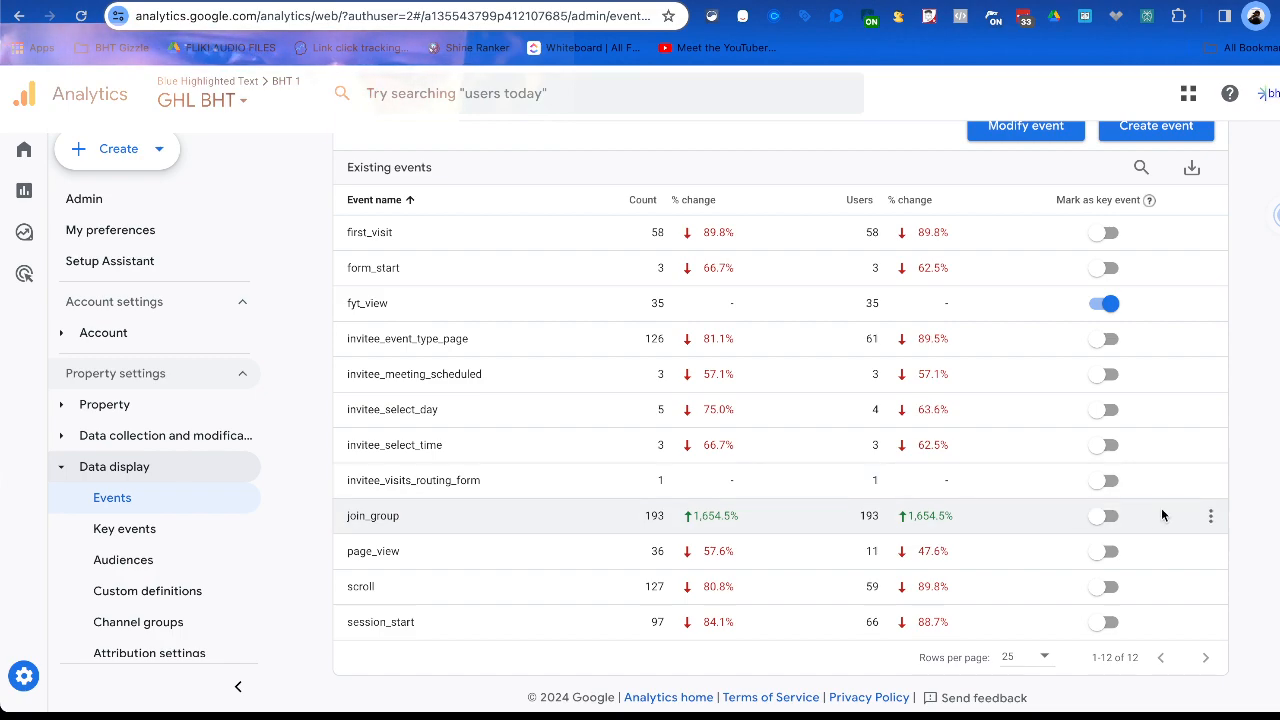
left_click(1105, 516)
scroll(372, 497, "up", 2)
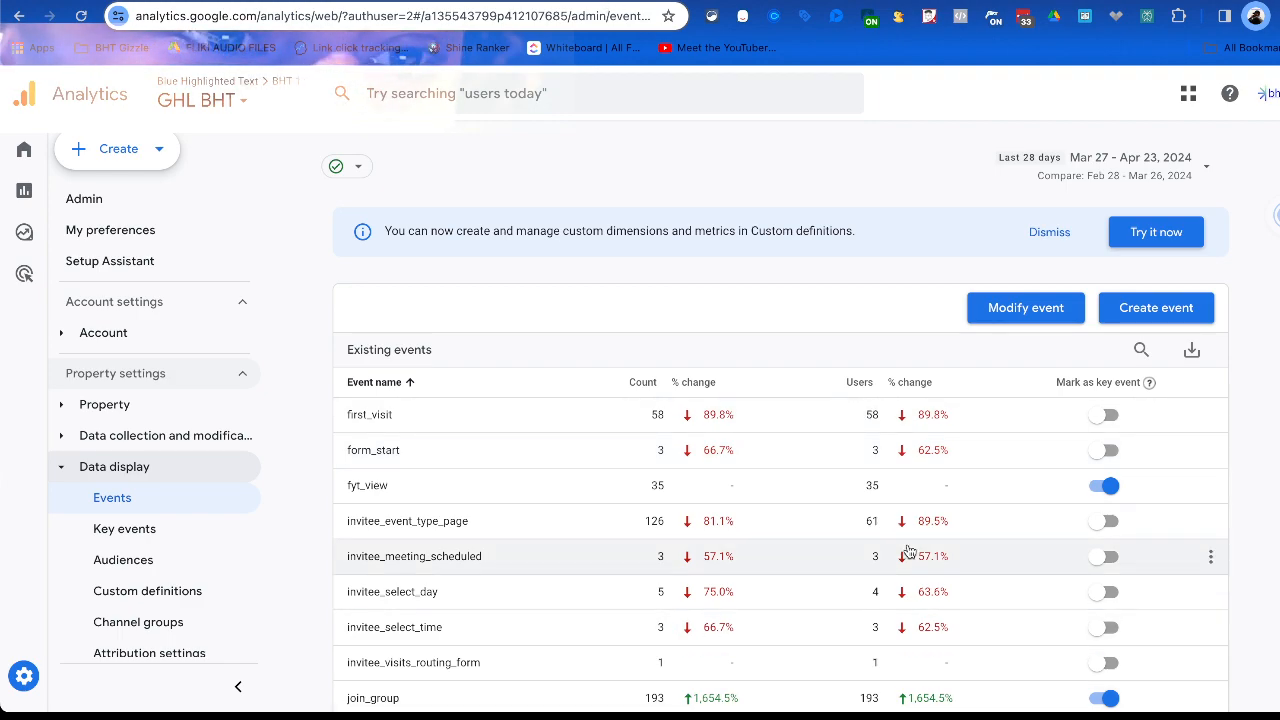
Switch to HighLevel, look through the Smartlead folder's workflows, and check the enrollment history of Campaign Status Change (Smartlead Webhook).
left_click(602, 2)
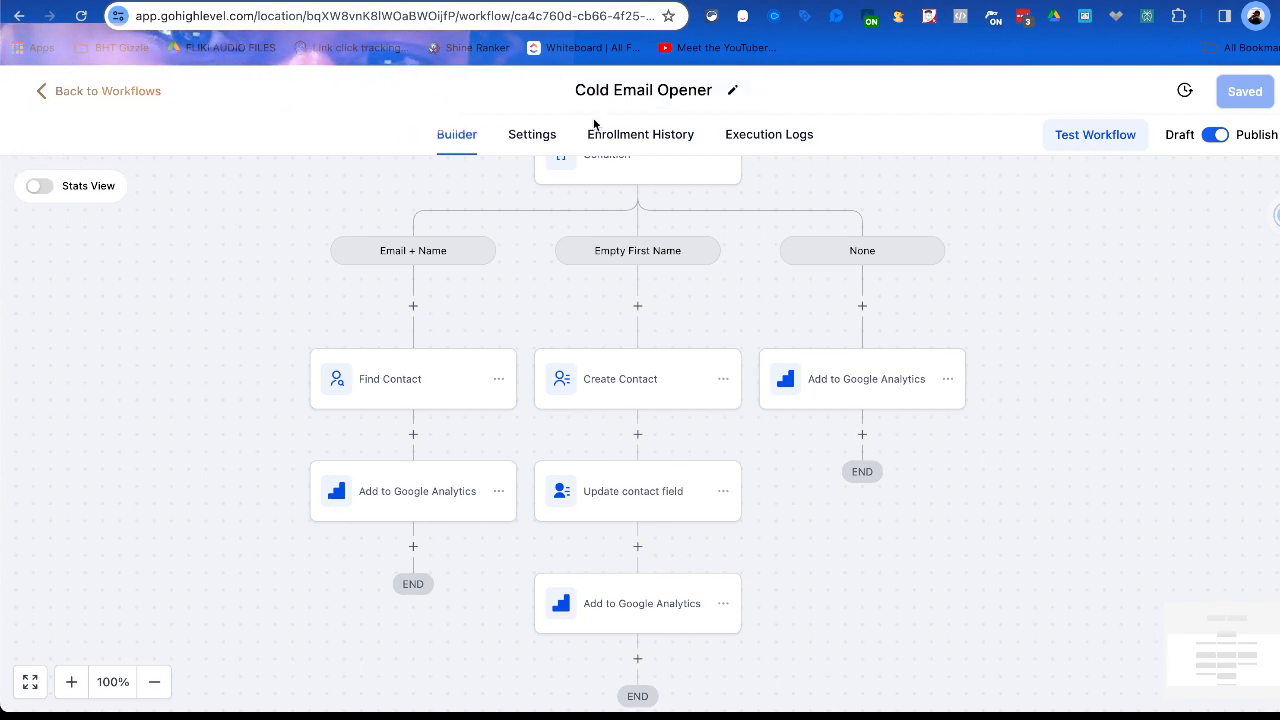
left_click(60, 90)
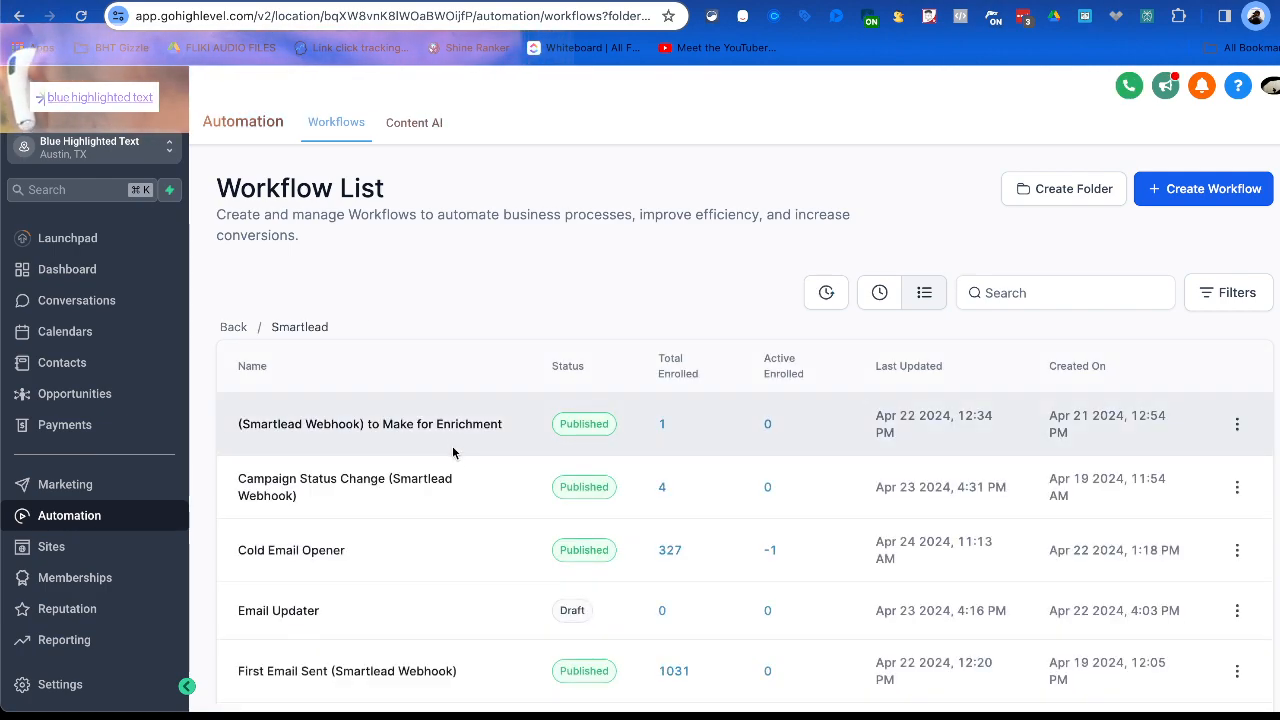
scroll(453, 452, "down", 3)
scroll(660, 412, "down", 1)
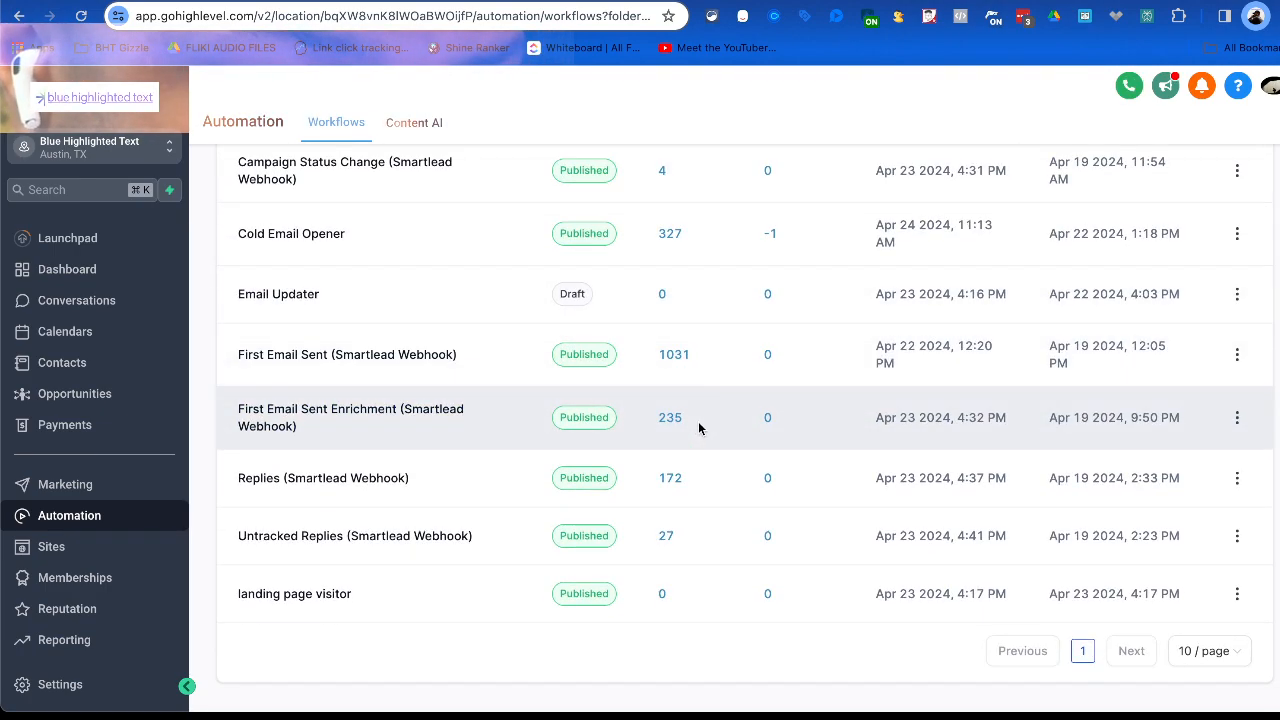
scroll(556, 389, "up", 3)
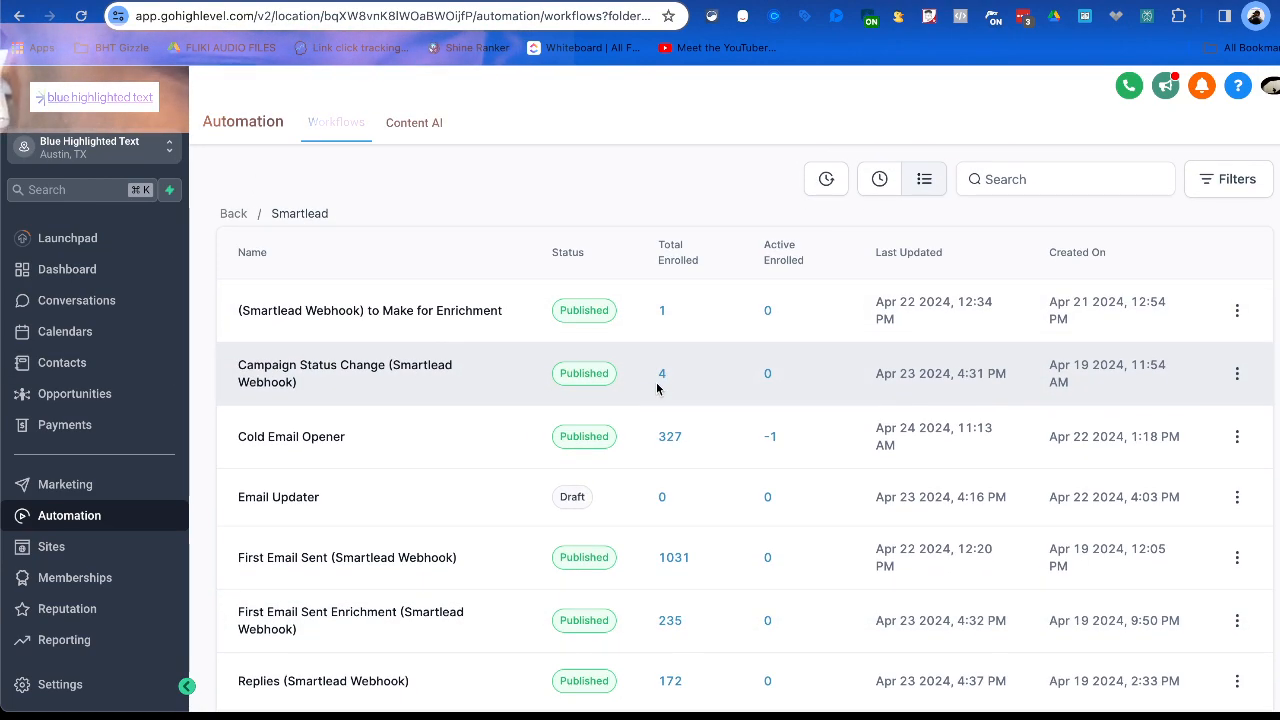
scroll(657, 389, "down", 2)
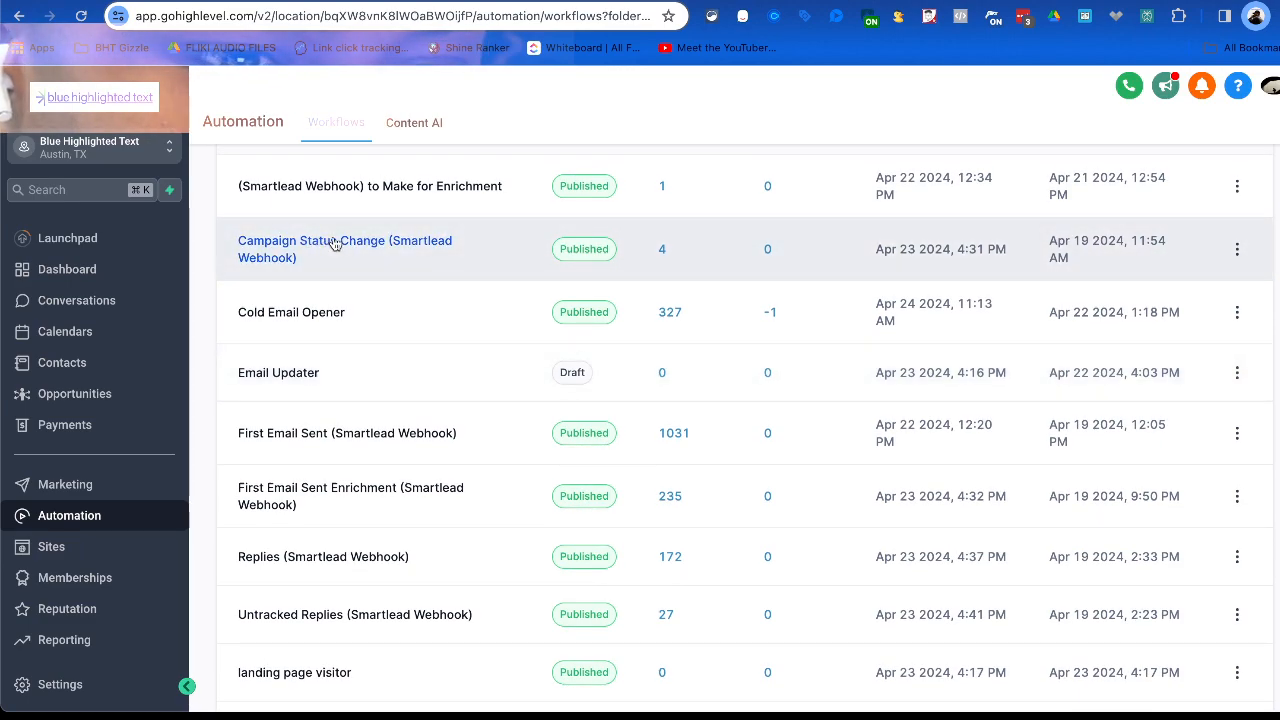
left_click(664, 250)
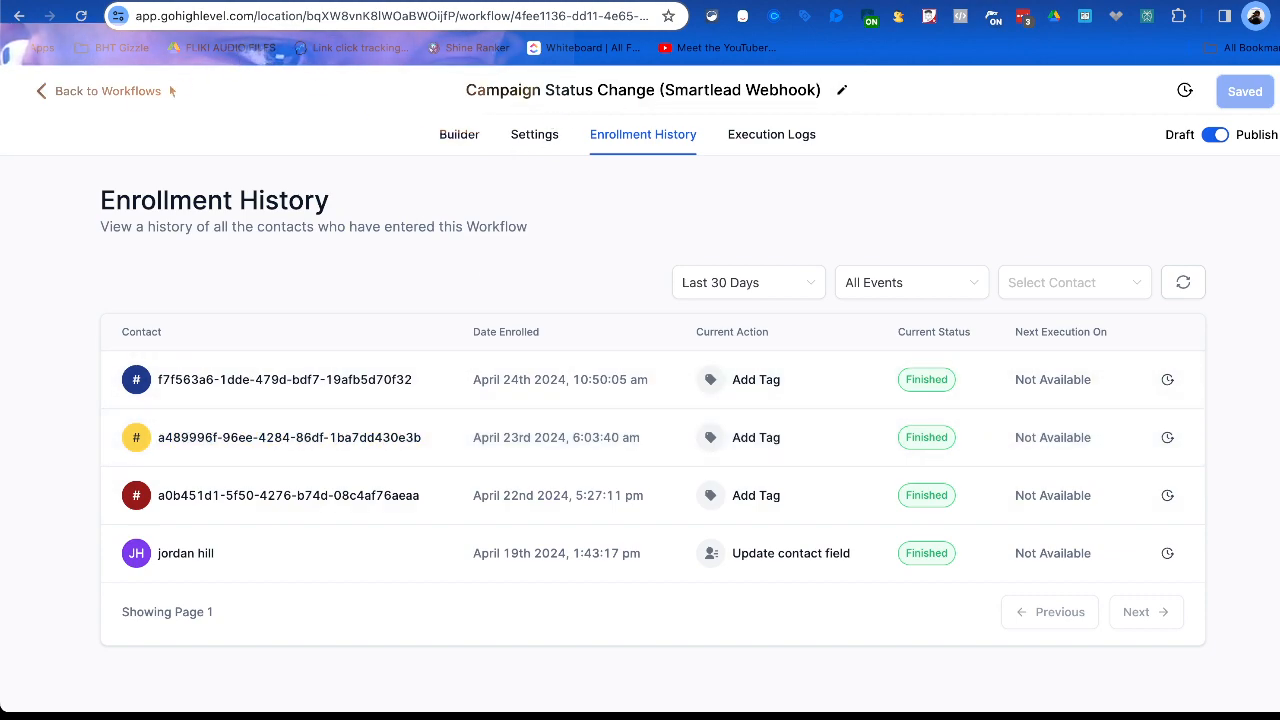
left_click(125, 91)
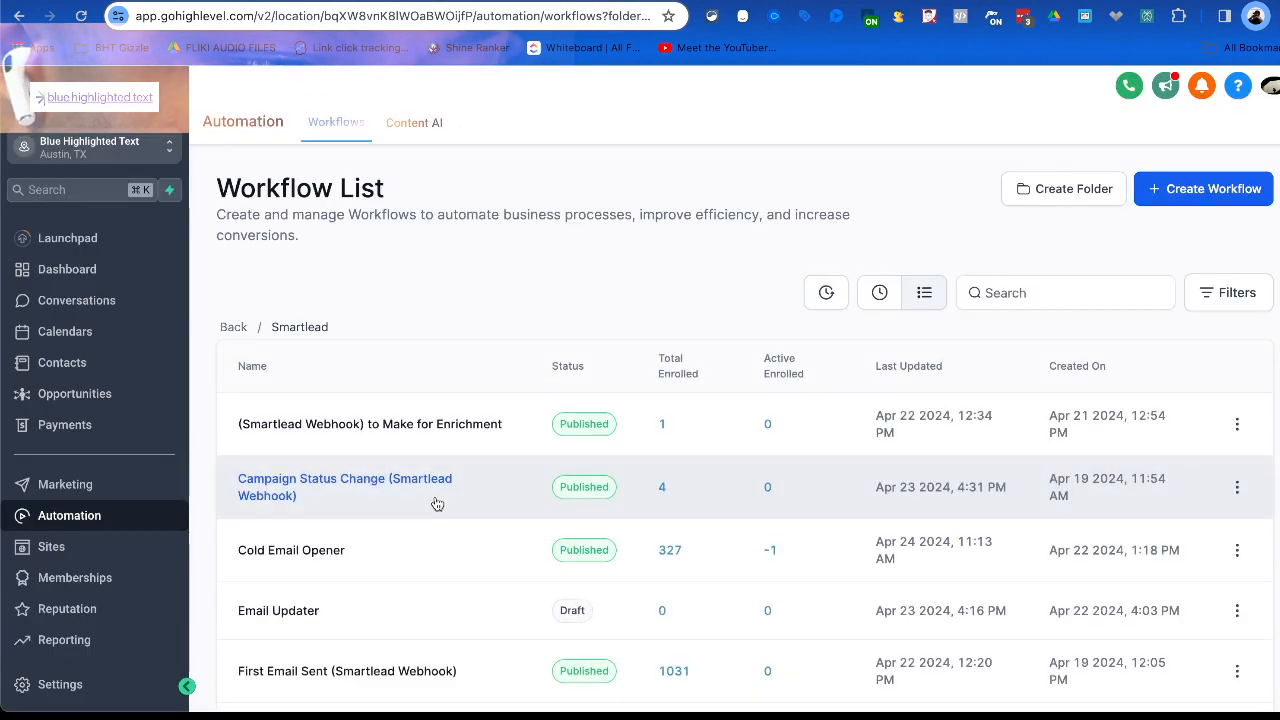
Review the enrollment history of the Replies (Smartlead Webhook) workflow and open the most recently enrolled contact's record separately.
scroll(436, 505, "down", 2)
scroll(486, 495, "down", 1)
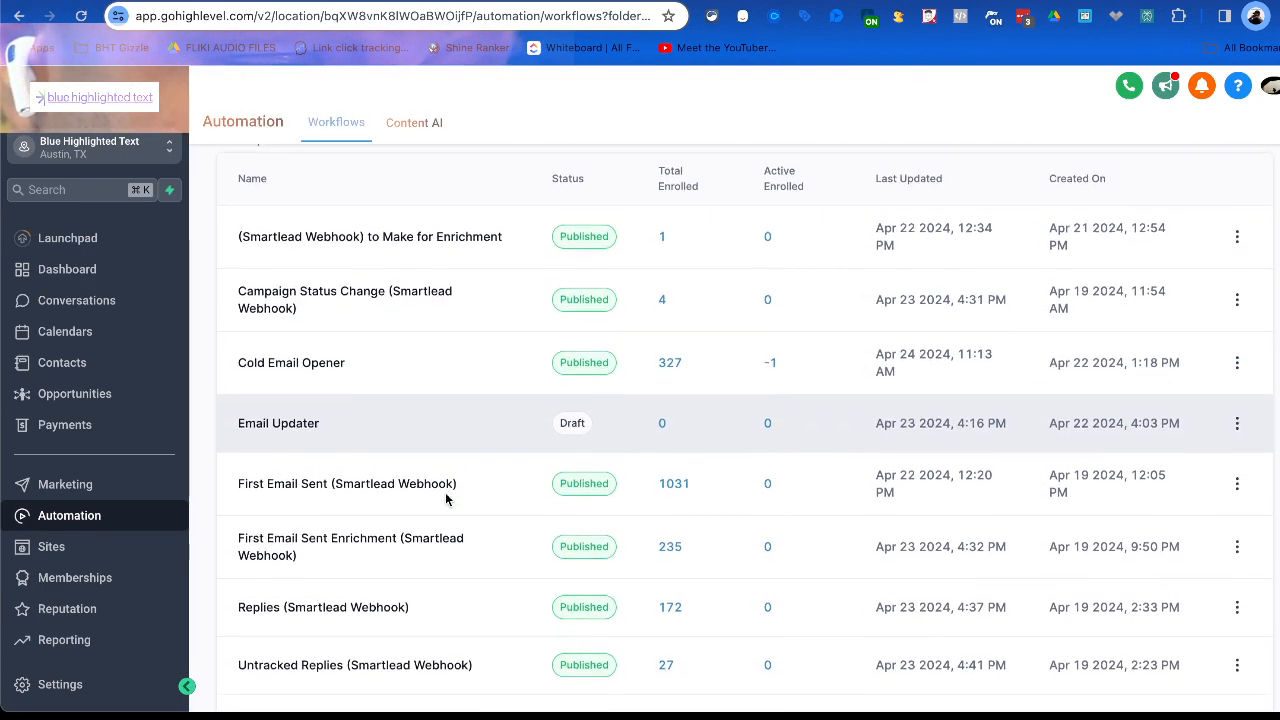
scroll(437, 486, "down", 2)
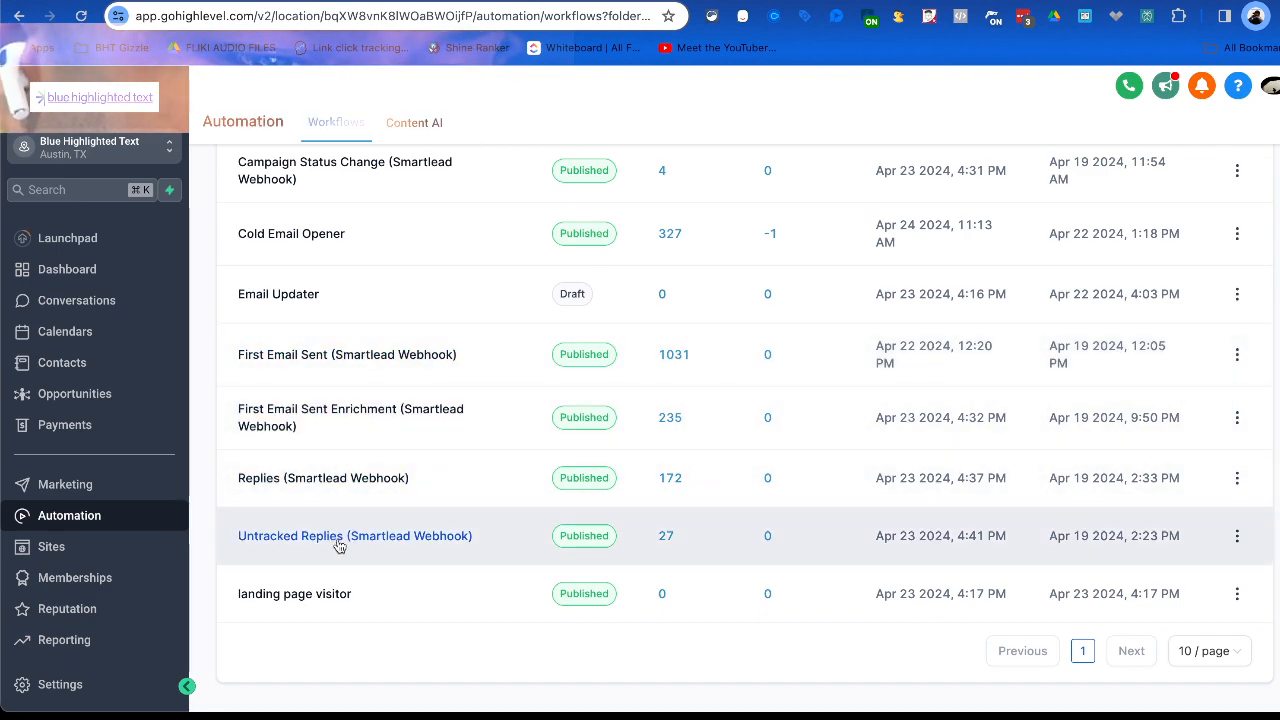
left_click(322, 480)
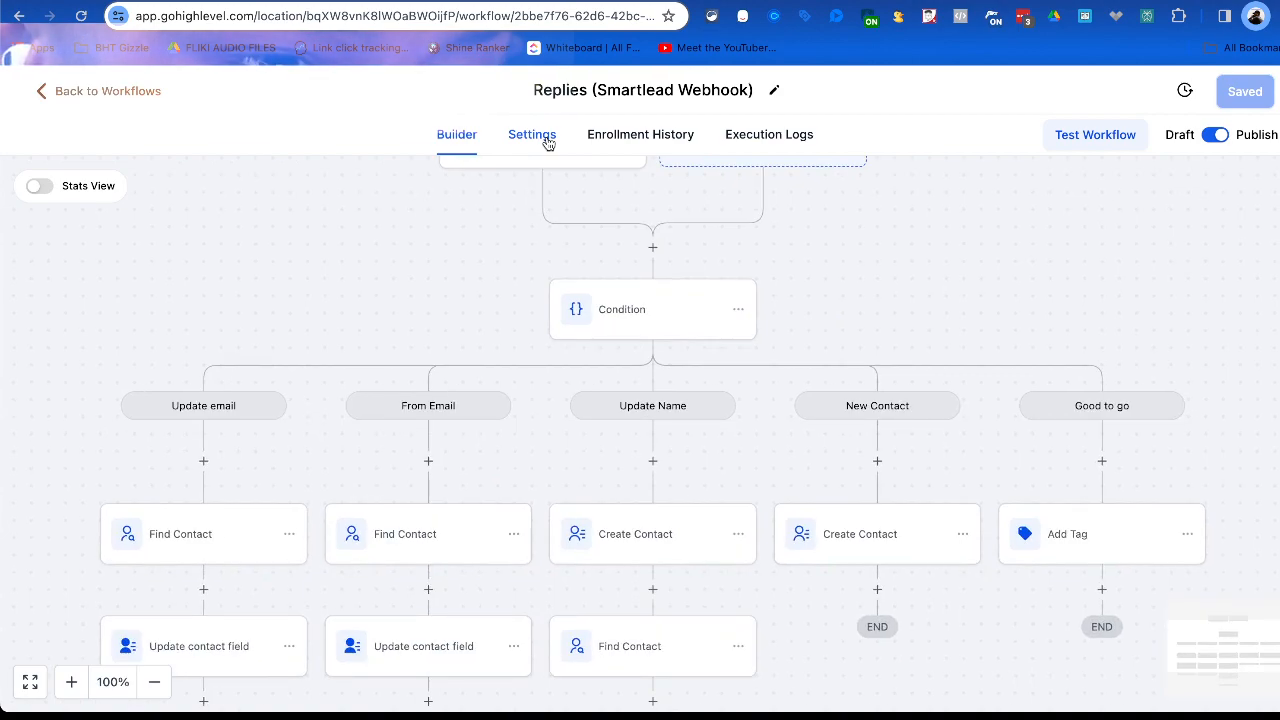
left_click(623, 140)
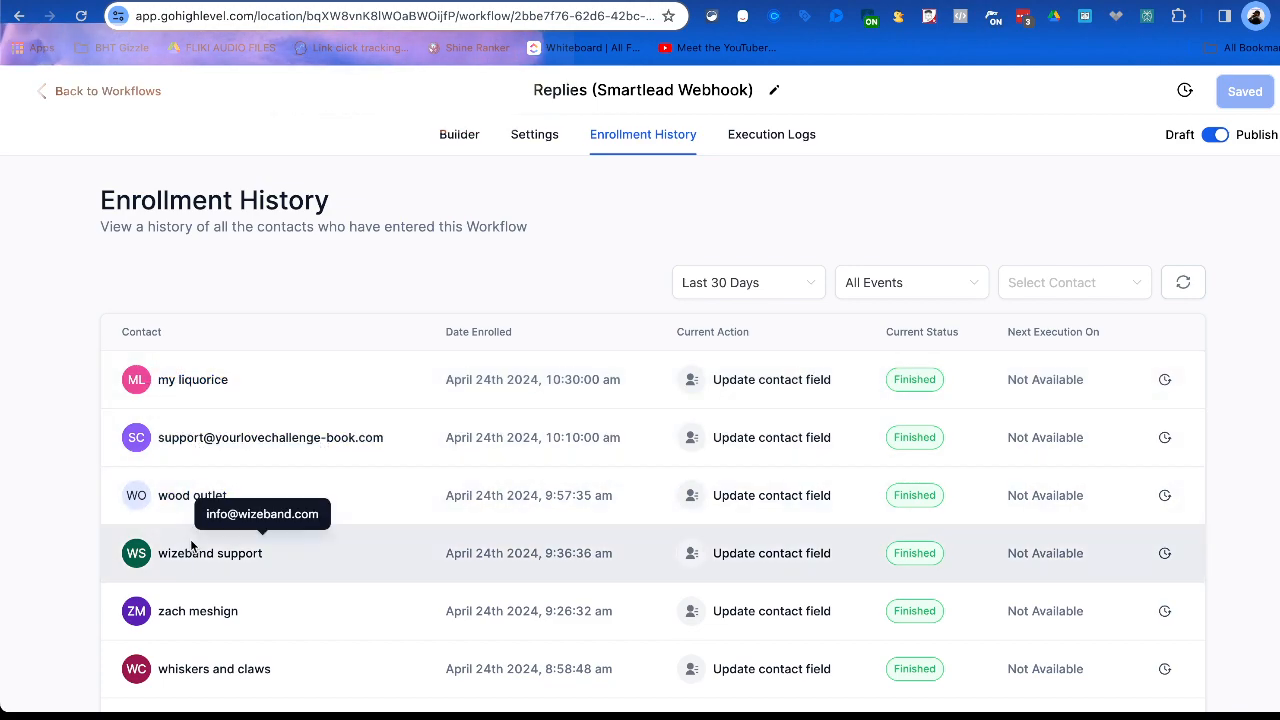
scroll(192, 535, "down", 2)
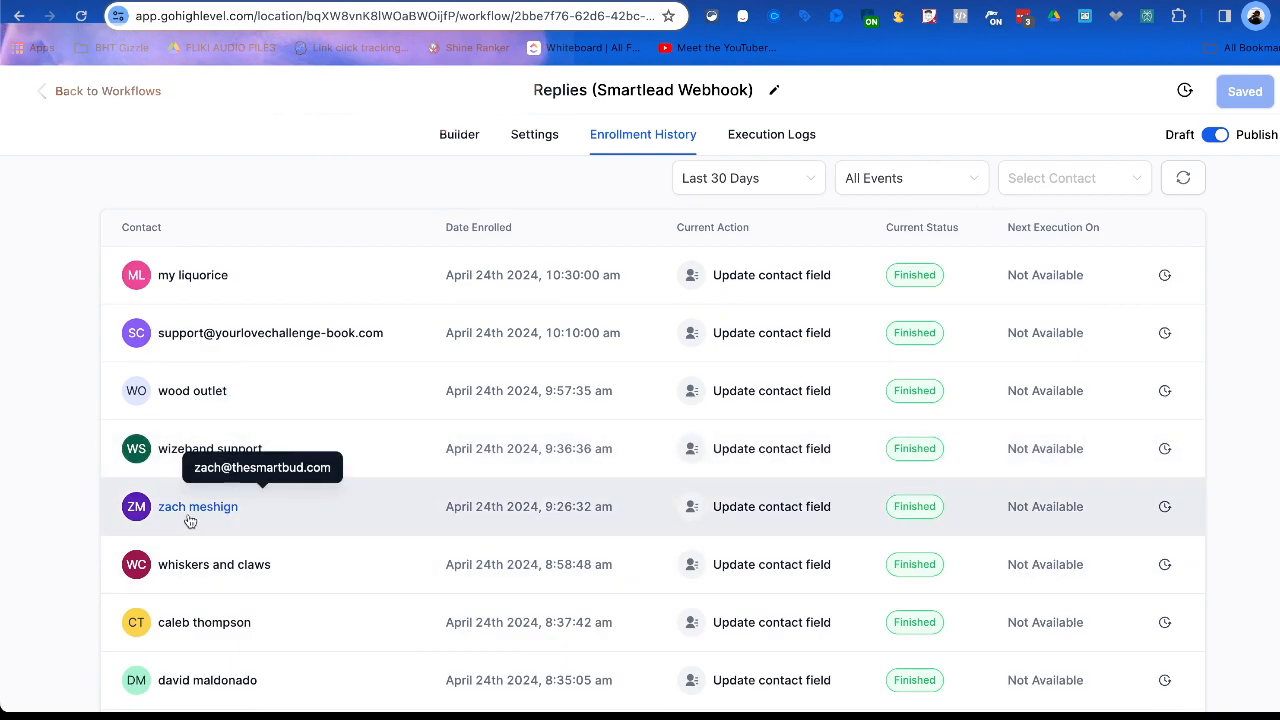
scroll(187, 501, "down", 2)
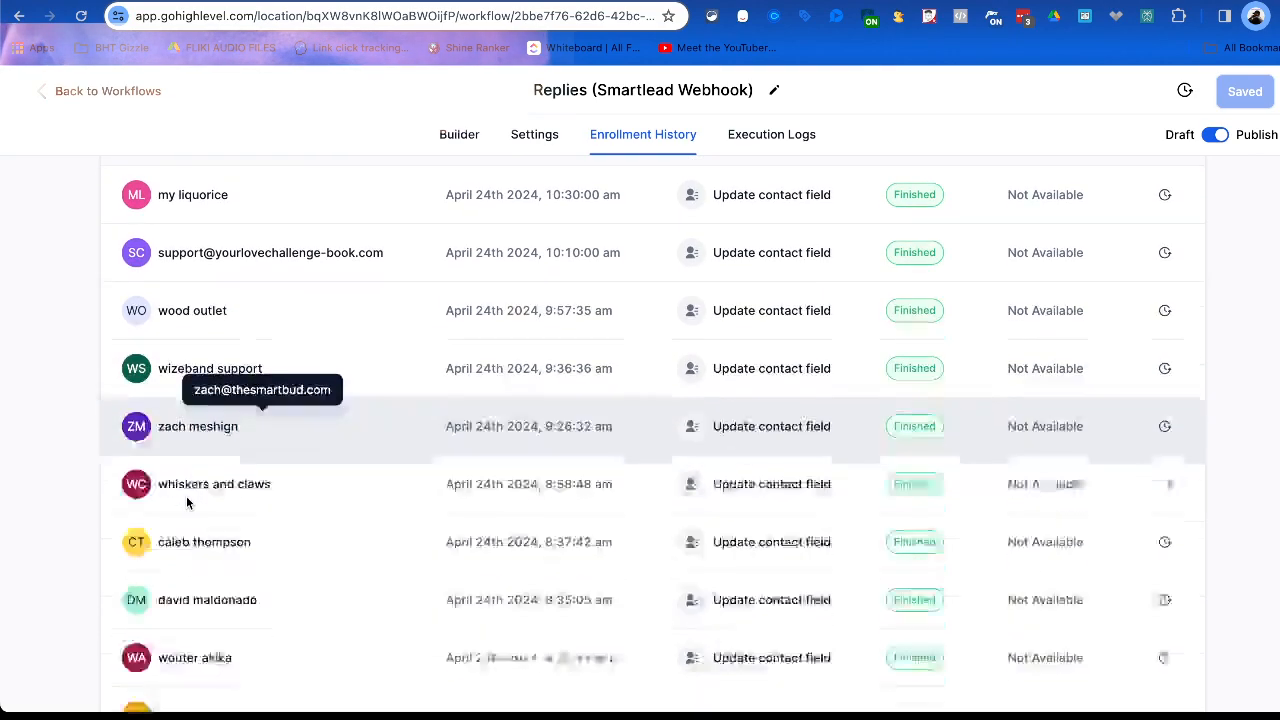
scroll(211, 549, "down", 2)
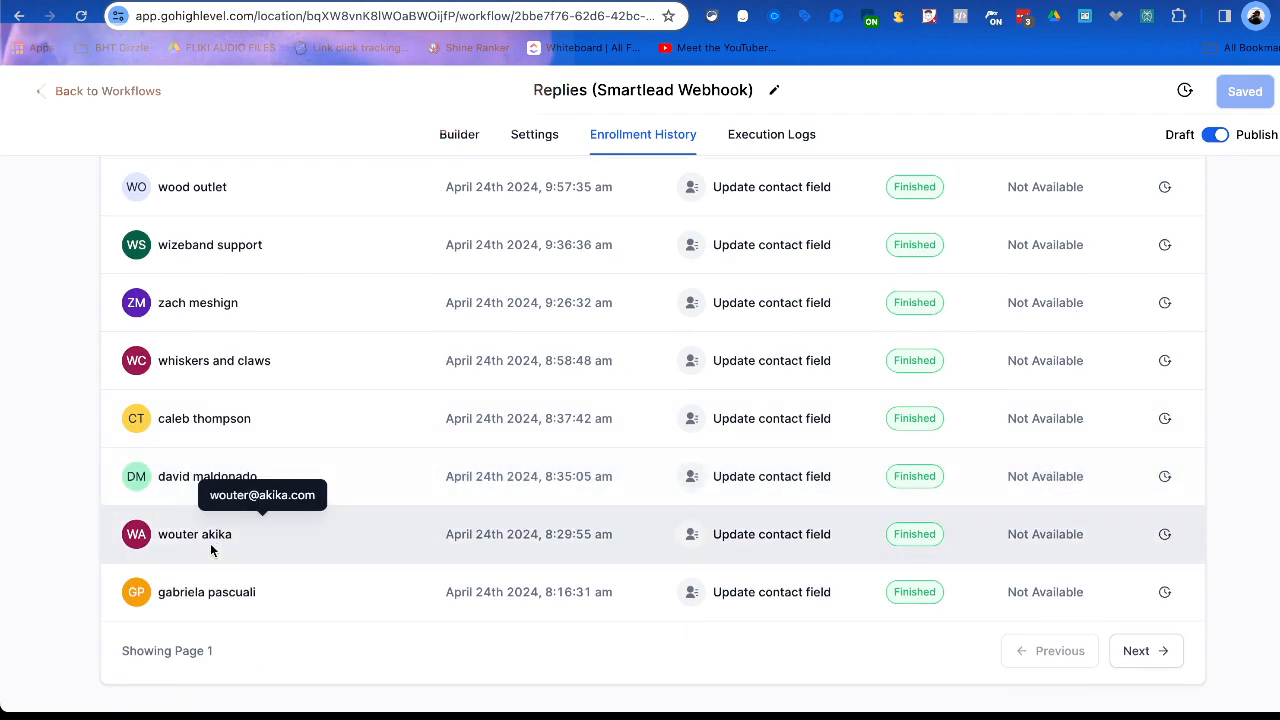
scroll(214, 530, "up", 5)
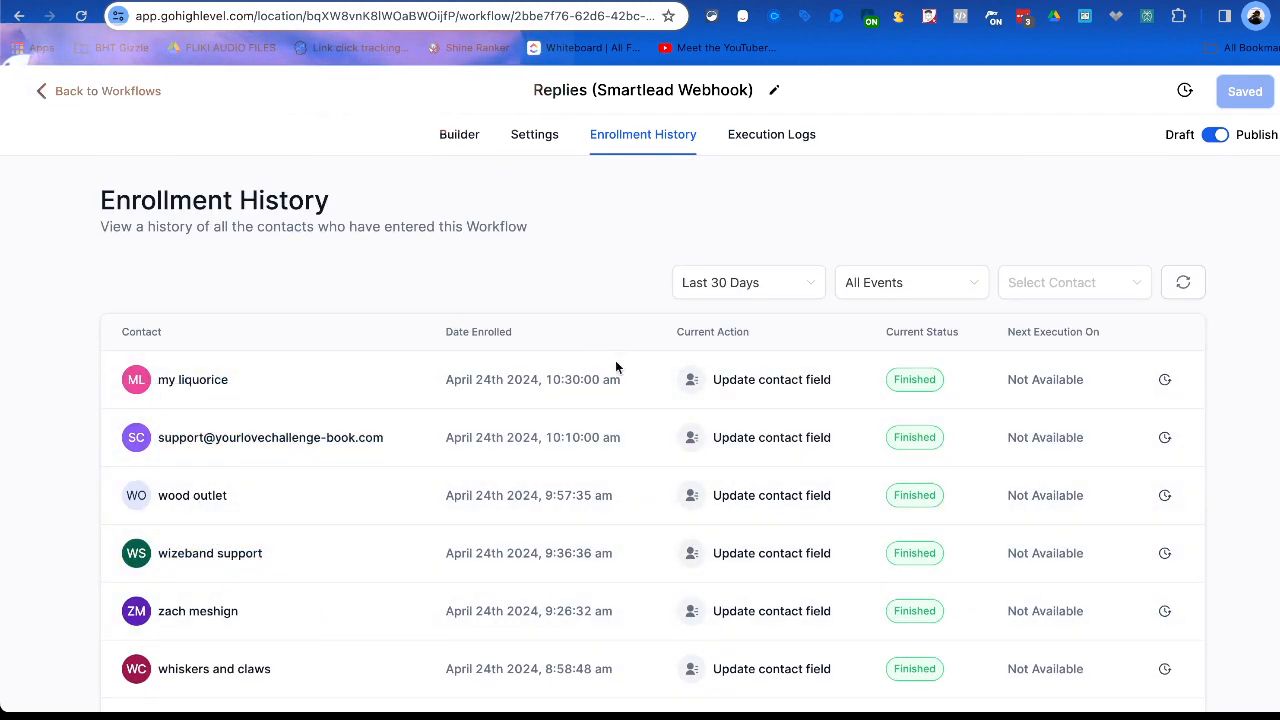
left_click(182, 390)
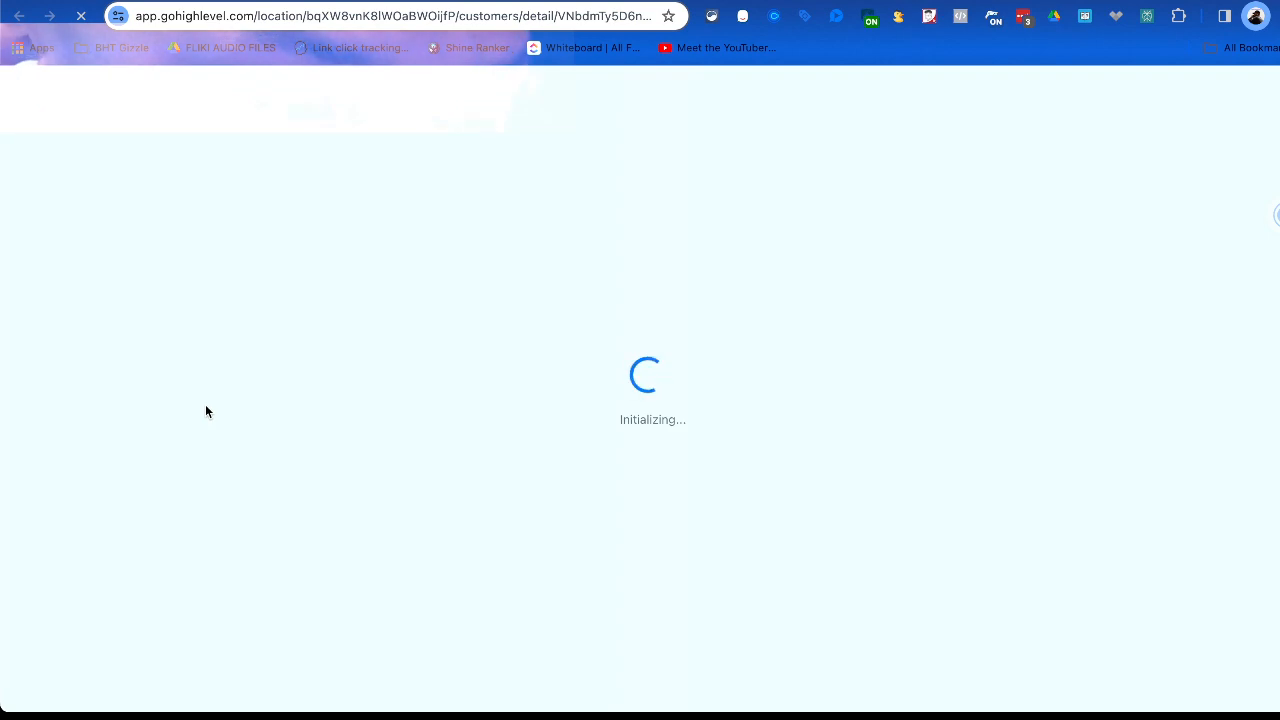
key("super+w")
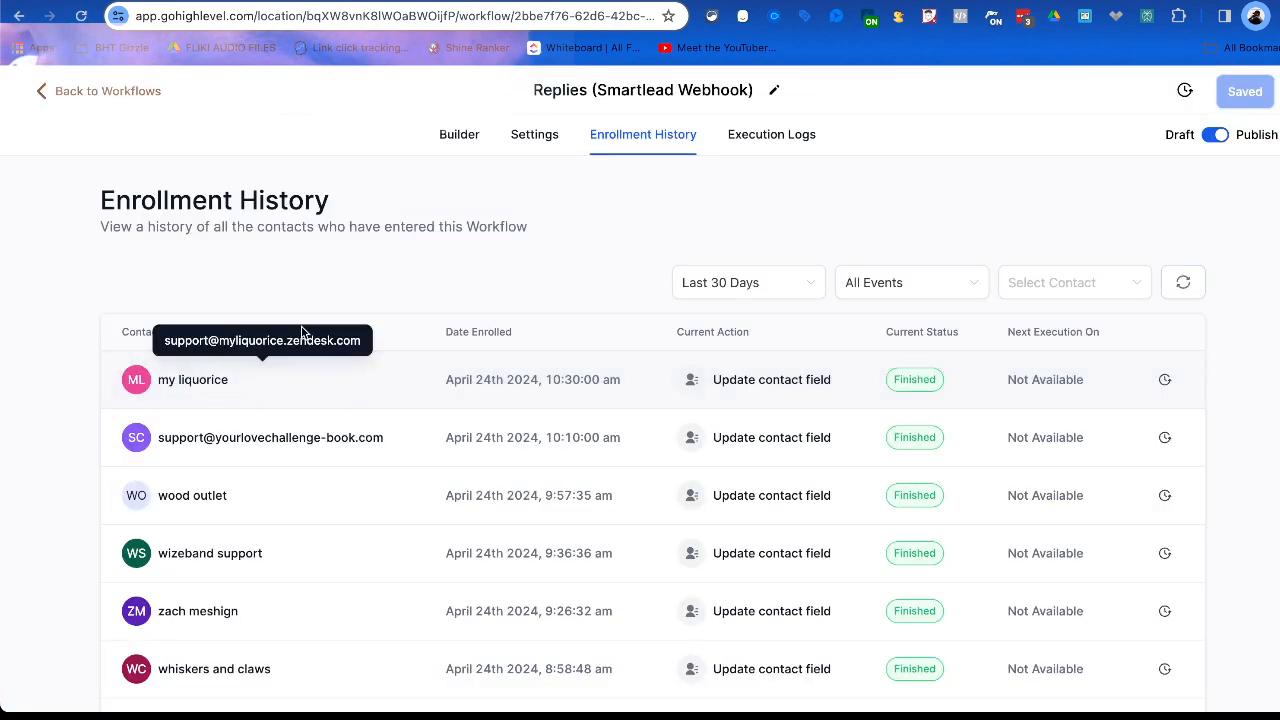
In the Replies workflow's builder, start adding an action after Update contact field in the Update email branch.
left_click(457, 134)
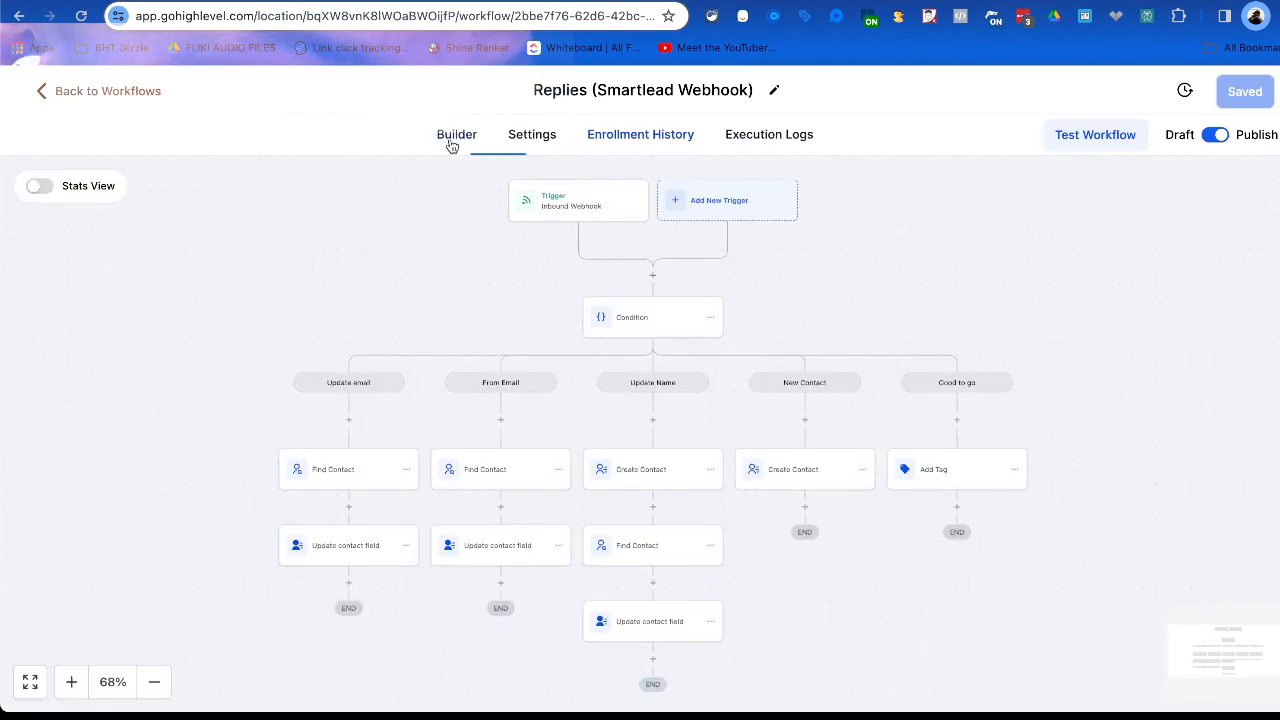
scroll(514, 443, "down", 2)
scroll(517, 465, "down", 3)
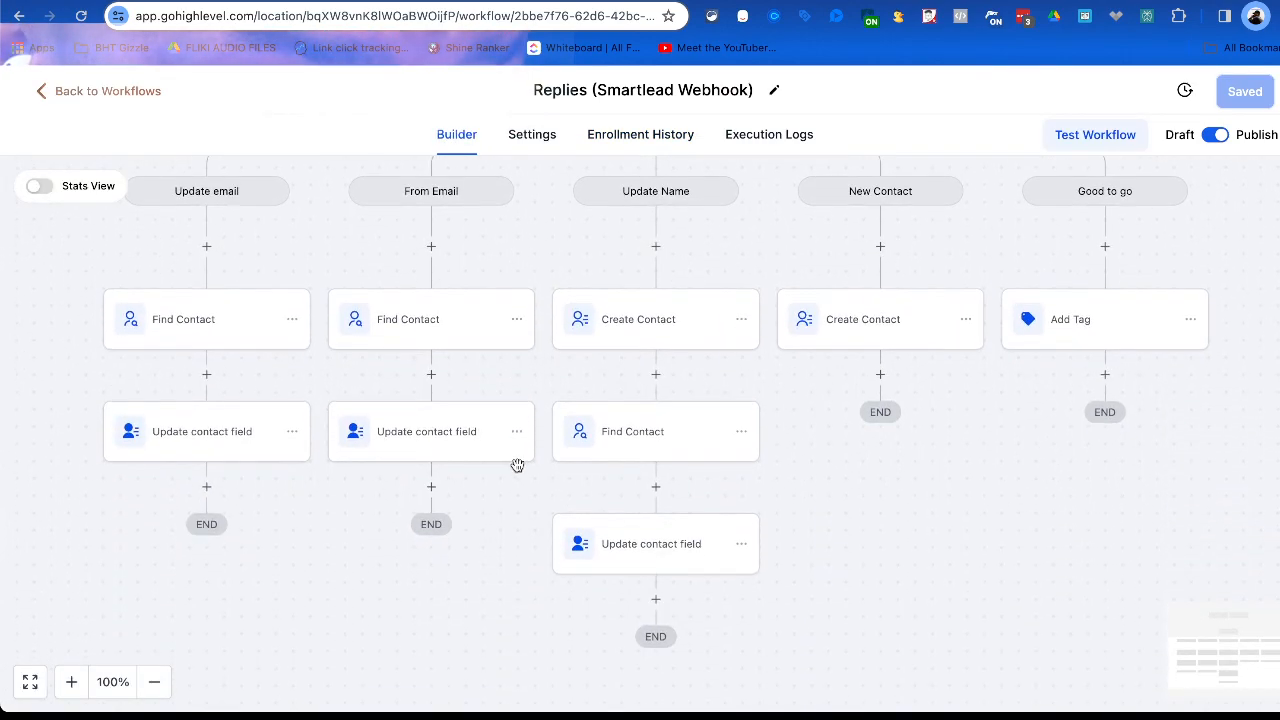
scroll(517, 465, "right", 1)
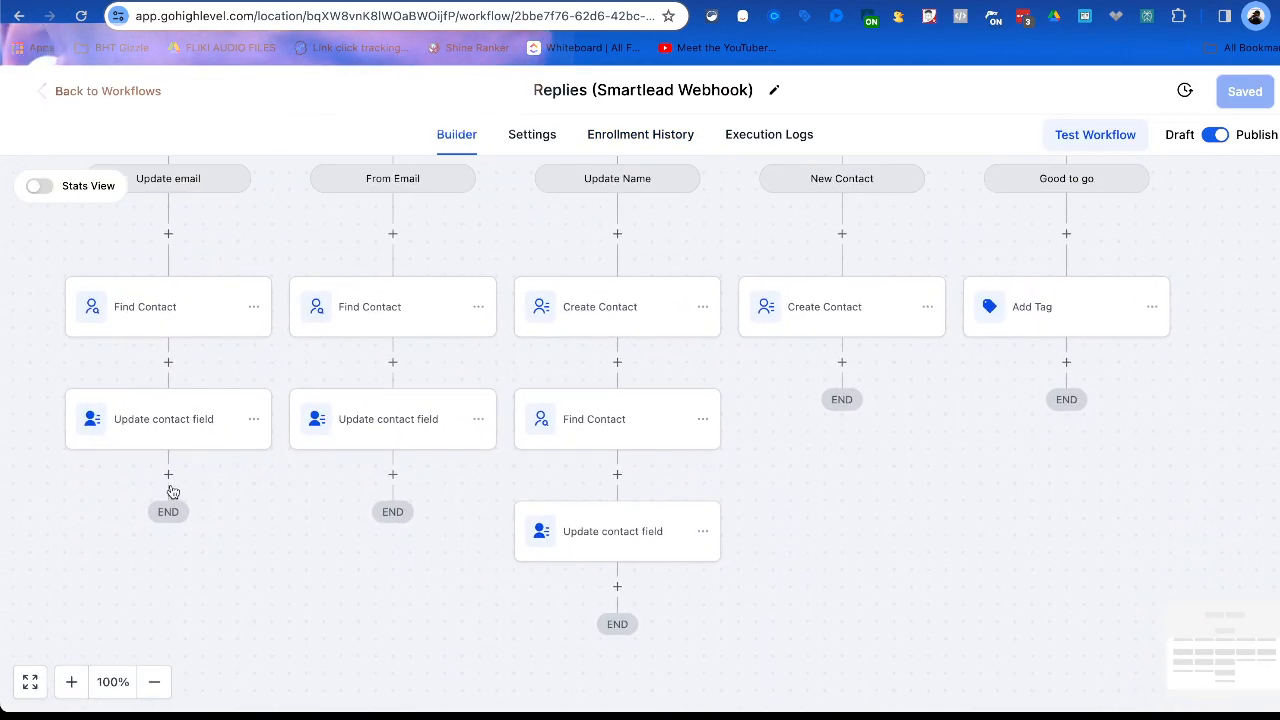
left_click(168, 474)
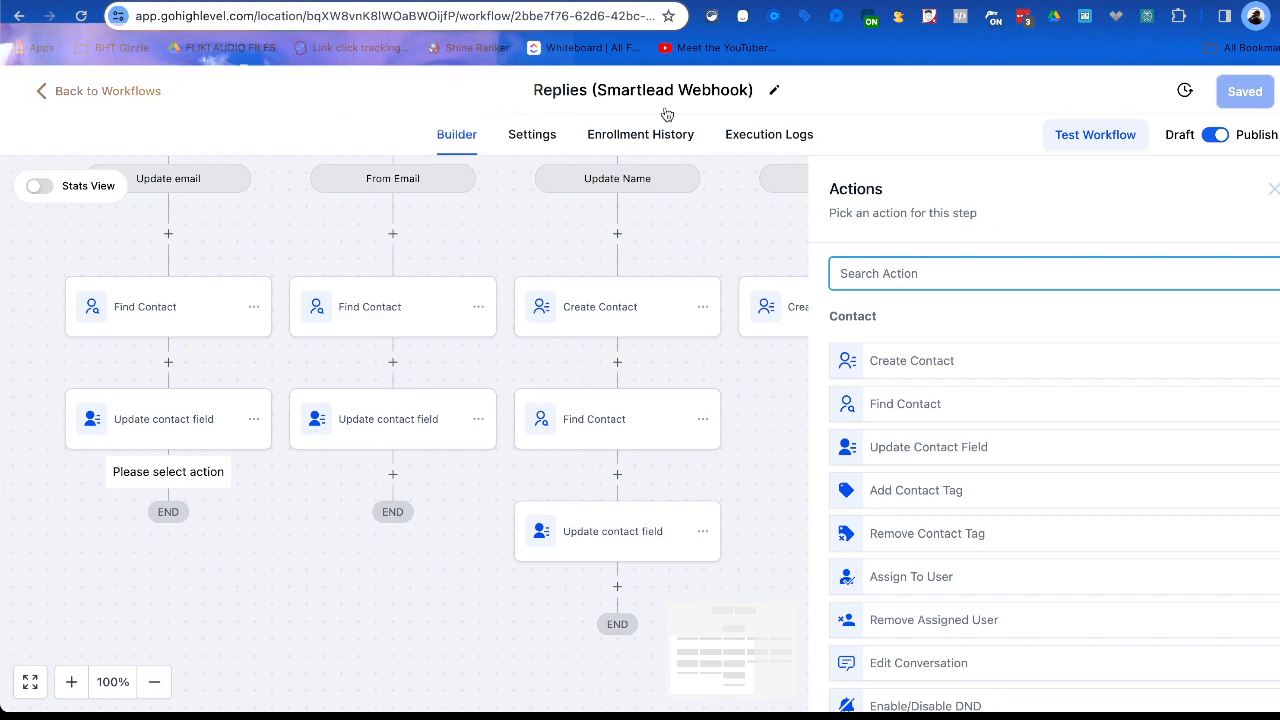
From the separately opened contact record, go to the Smartlead workflow folder and open the Cold Email Opener workflow.
left_click(662, 1)
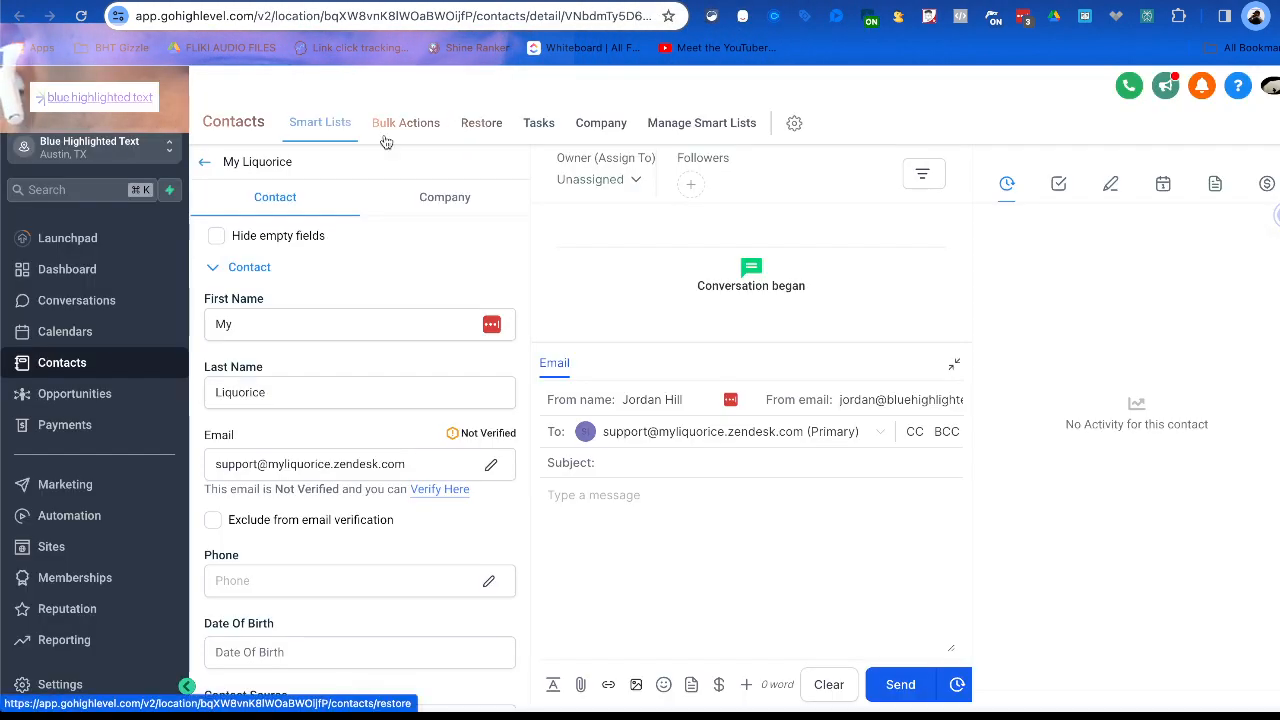
left_click(204, 161)
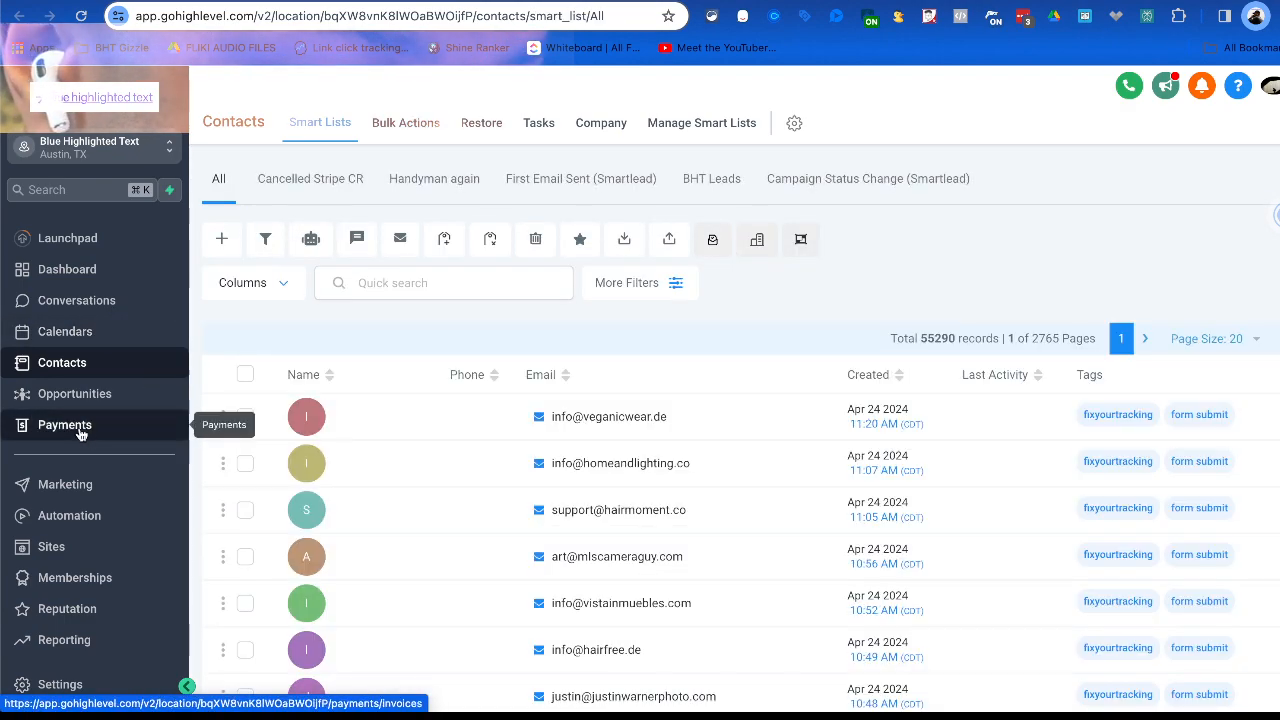
left_click(70, 515)
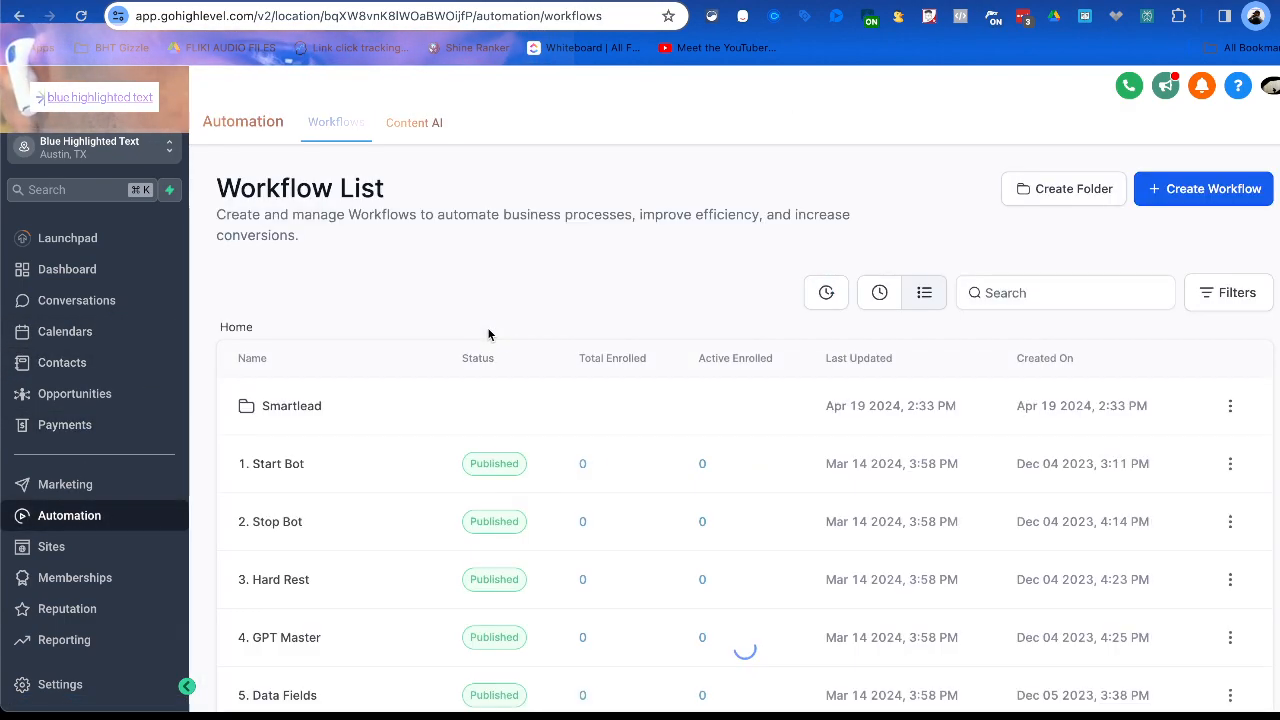
left_click(300, 405)
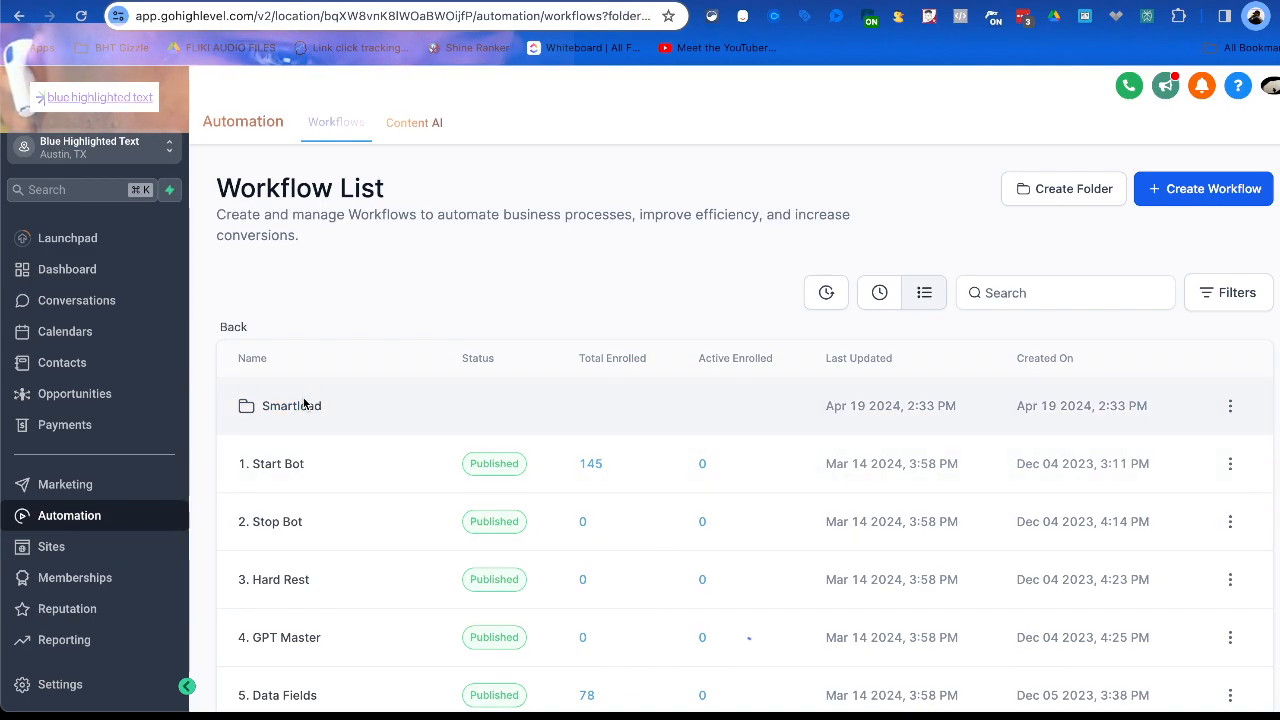
scroll(505, 452, "down", 3)
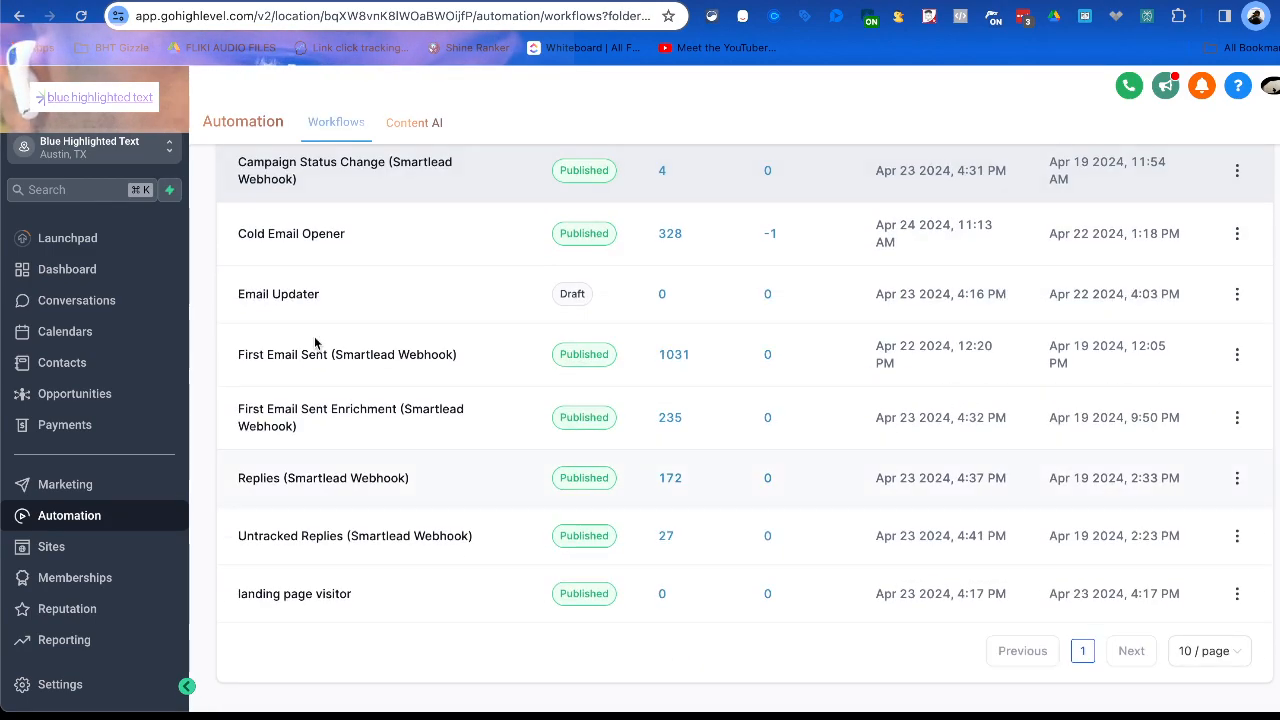
left_click(277, 236)
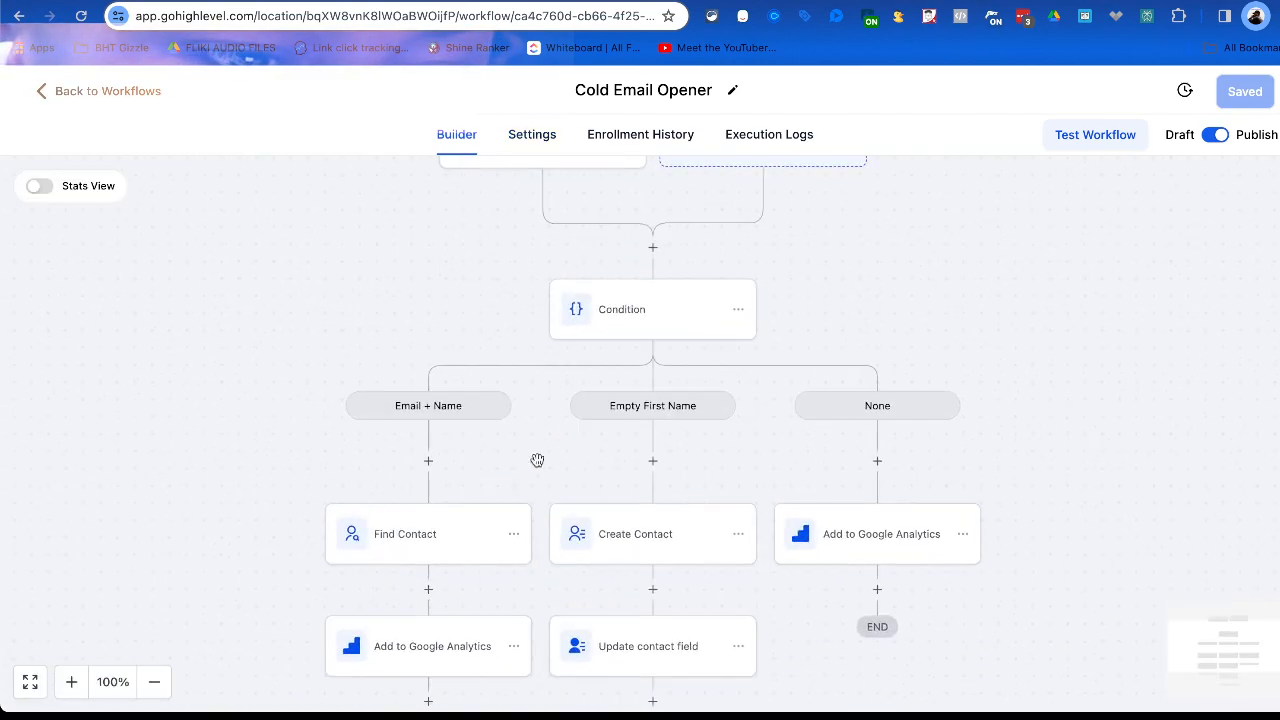
Open the Add to Google Analytics action in the Email + Name branch and select its measurement ID.
left_click(436, 643)
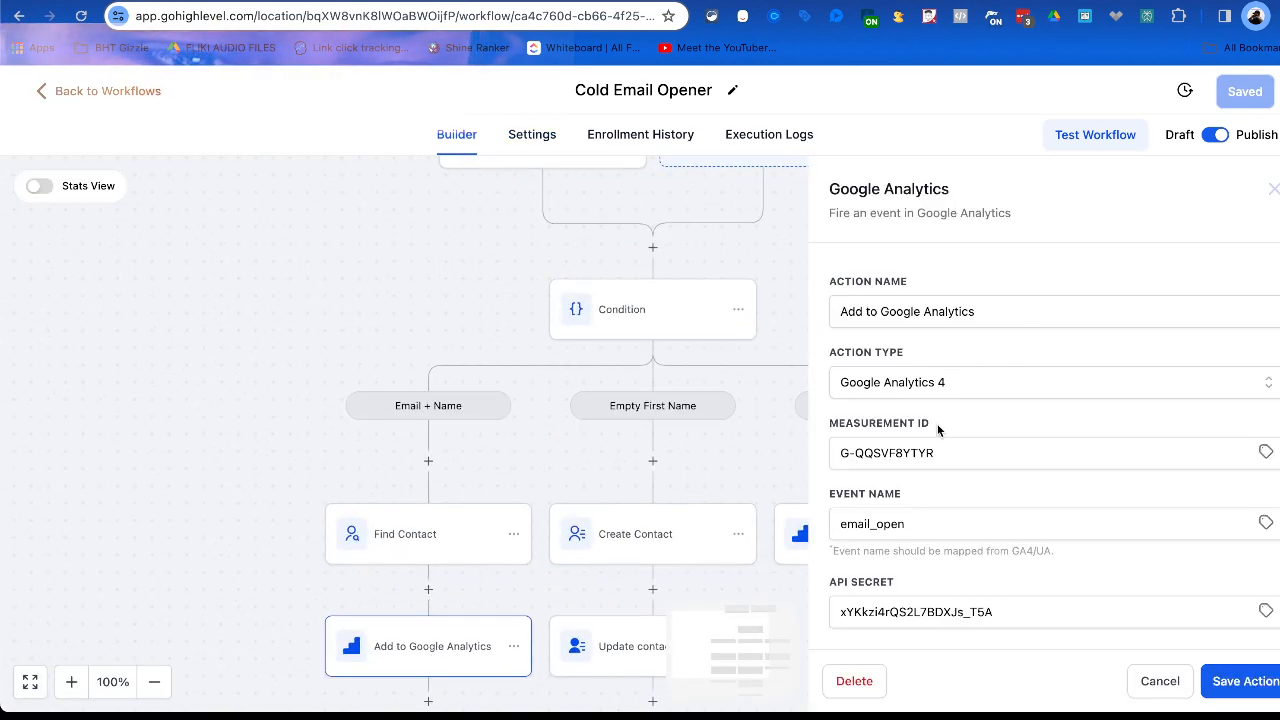
left_click(984, 390)
left_click(1071, 304)
triple_click(983, 443)
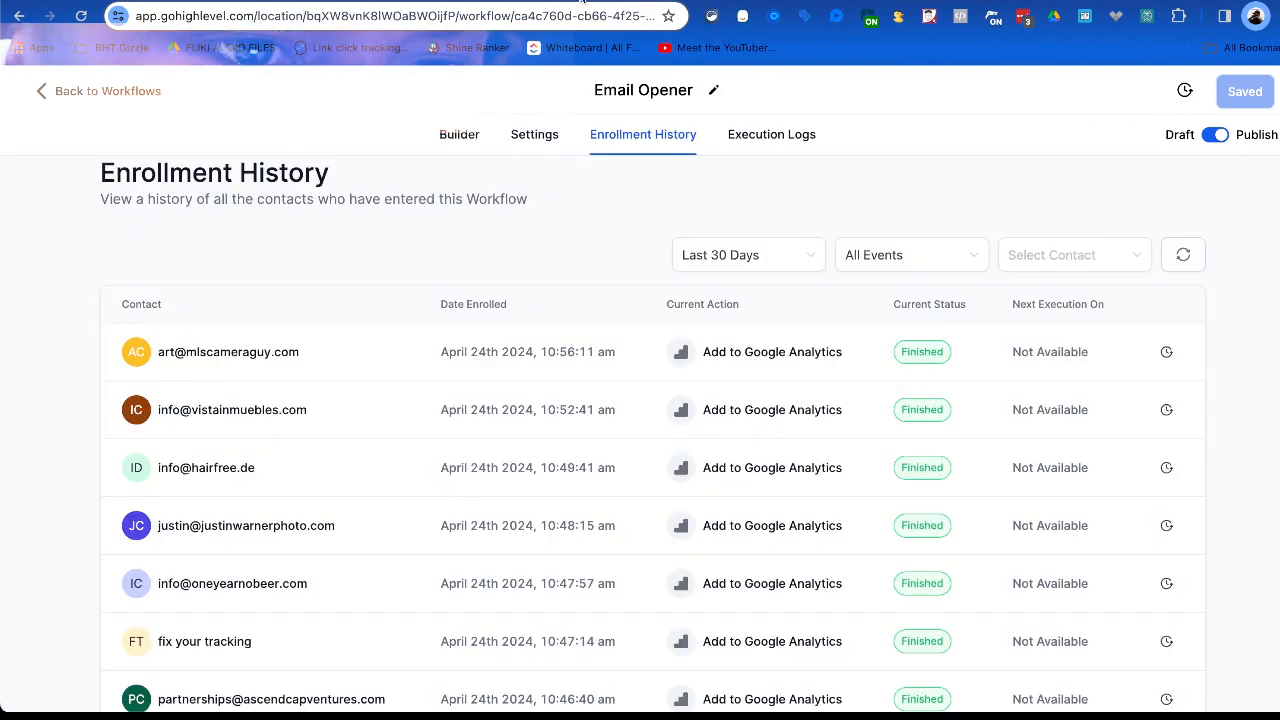
Return to the Replies workflow and choose Add to Google Analytics as the Update email branch's new action, with action type Google Analytics 4.
left_click(628, 2)
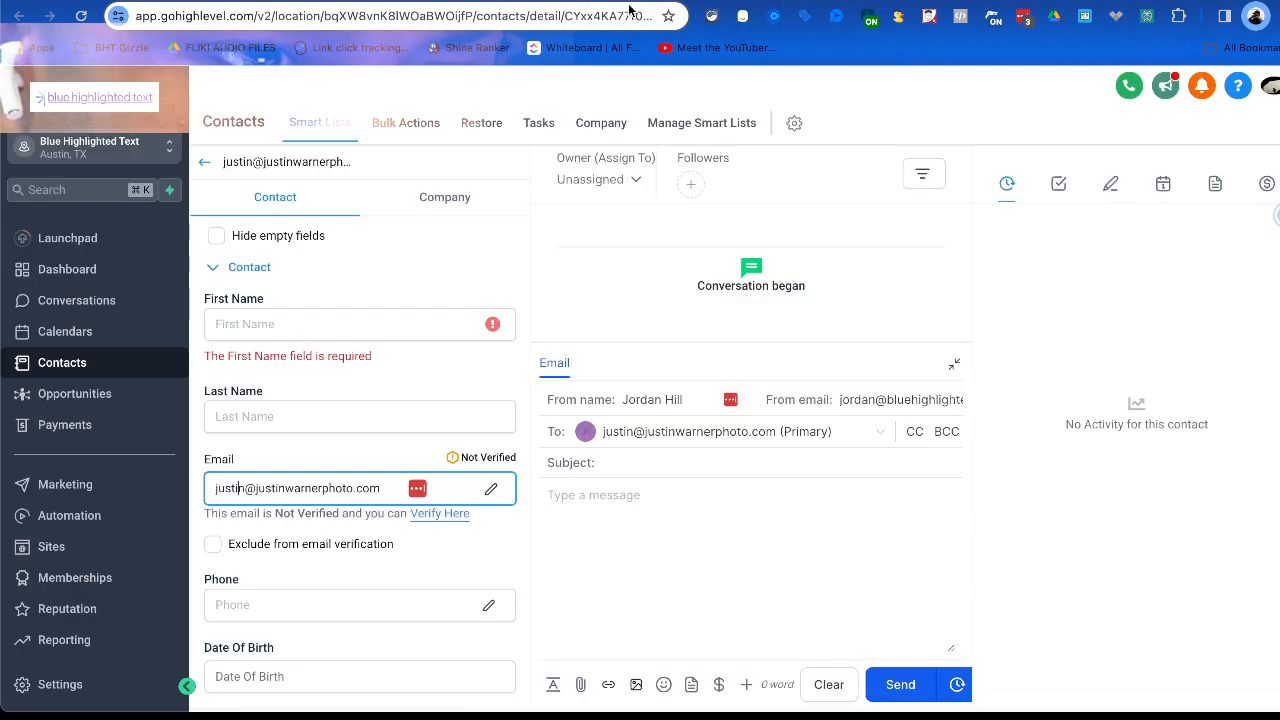
left_click(613, 2)
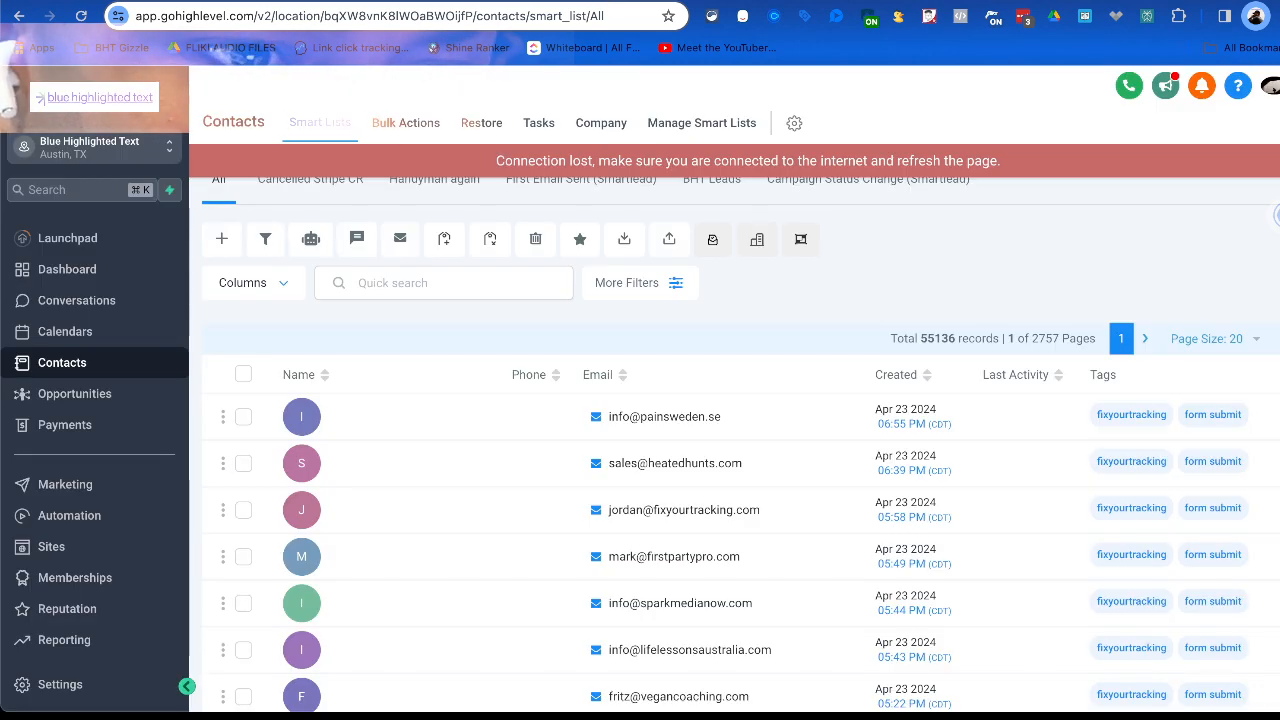
left_click(622, 2)
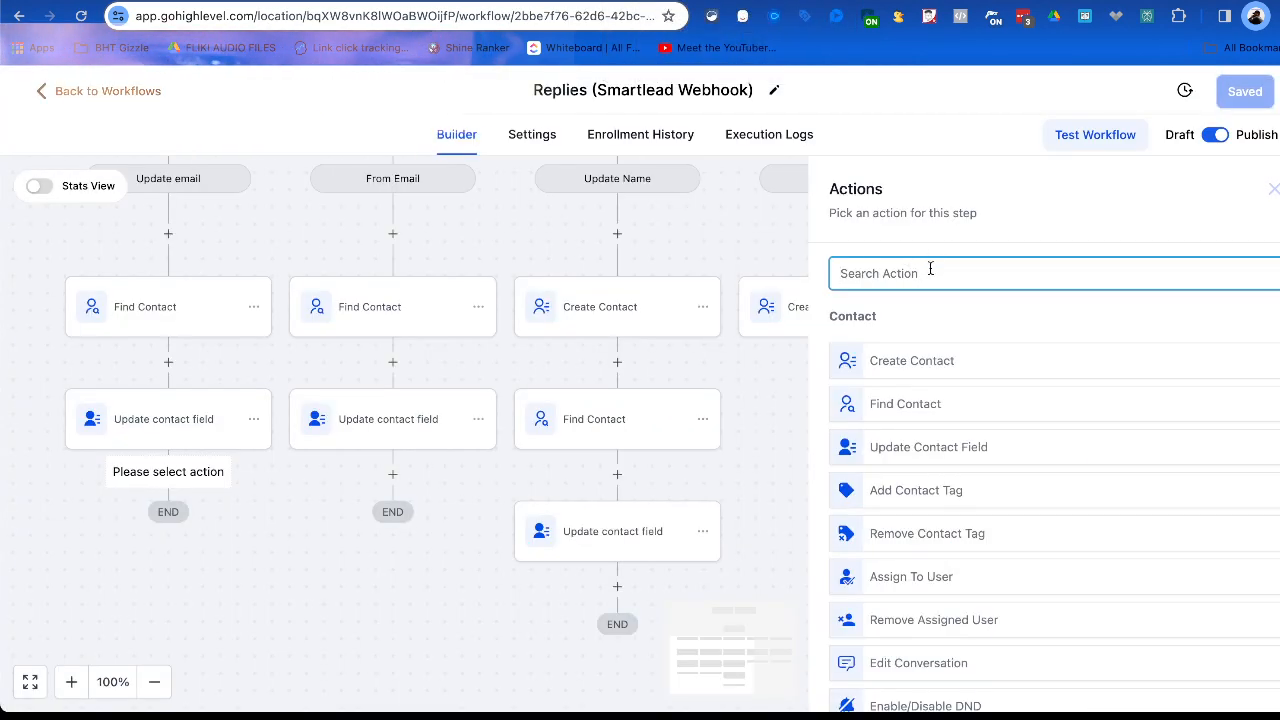
type("google")
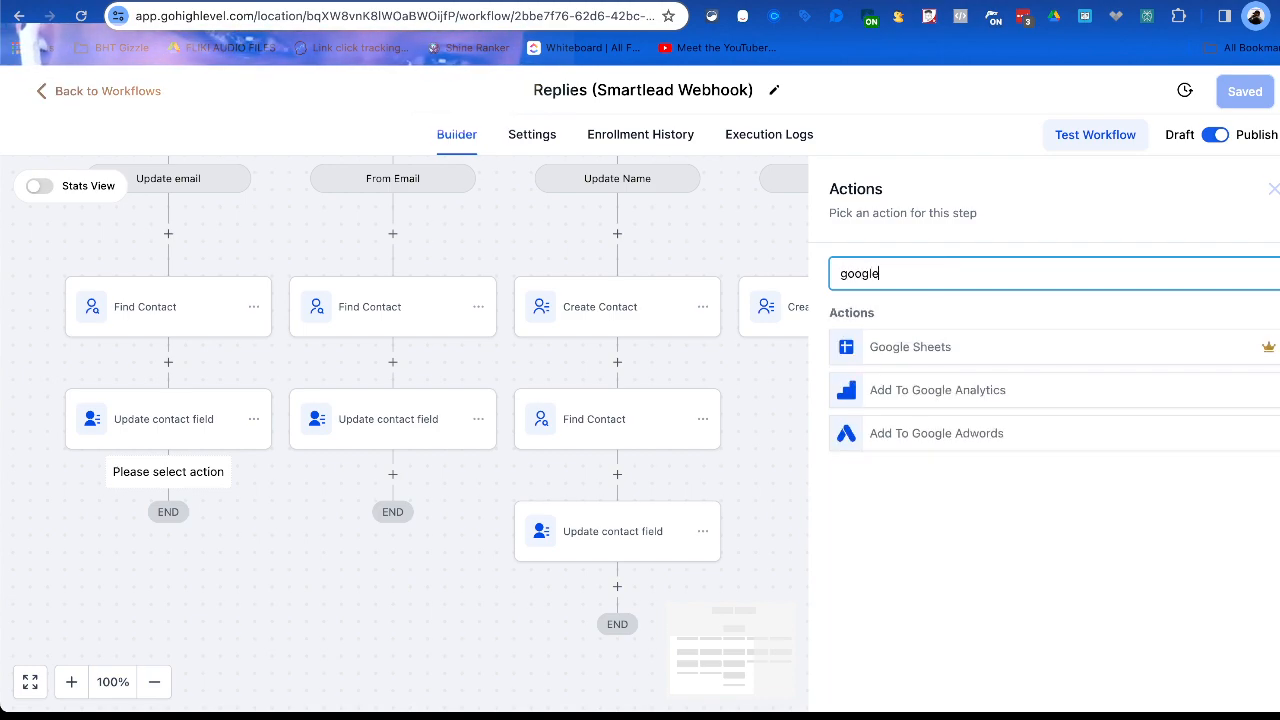
left_click(924, 392)
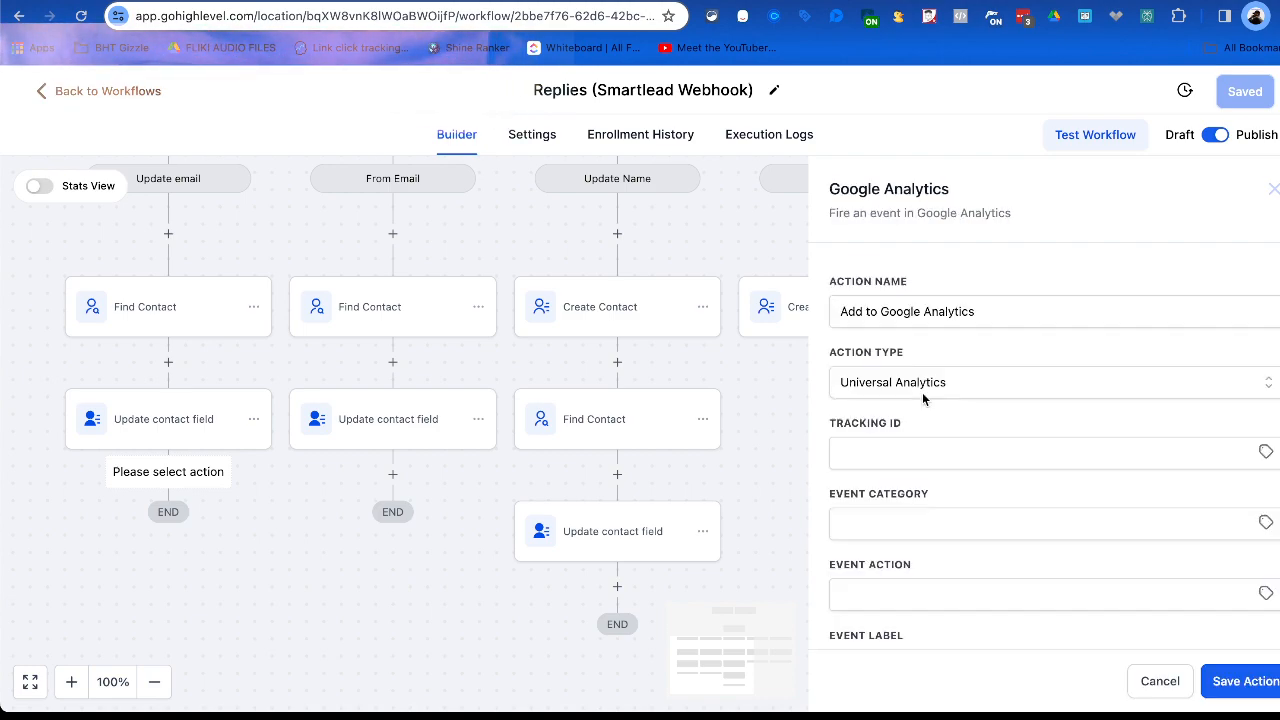
left_click(951, 382)
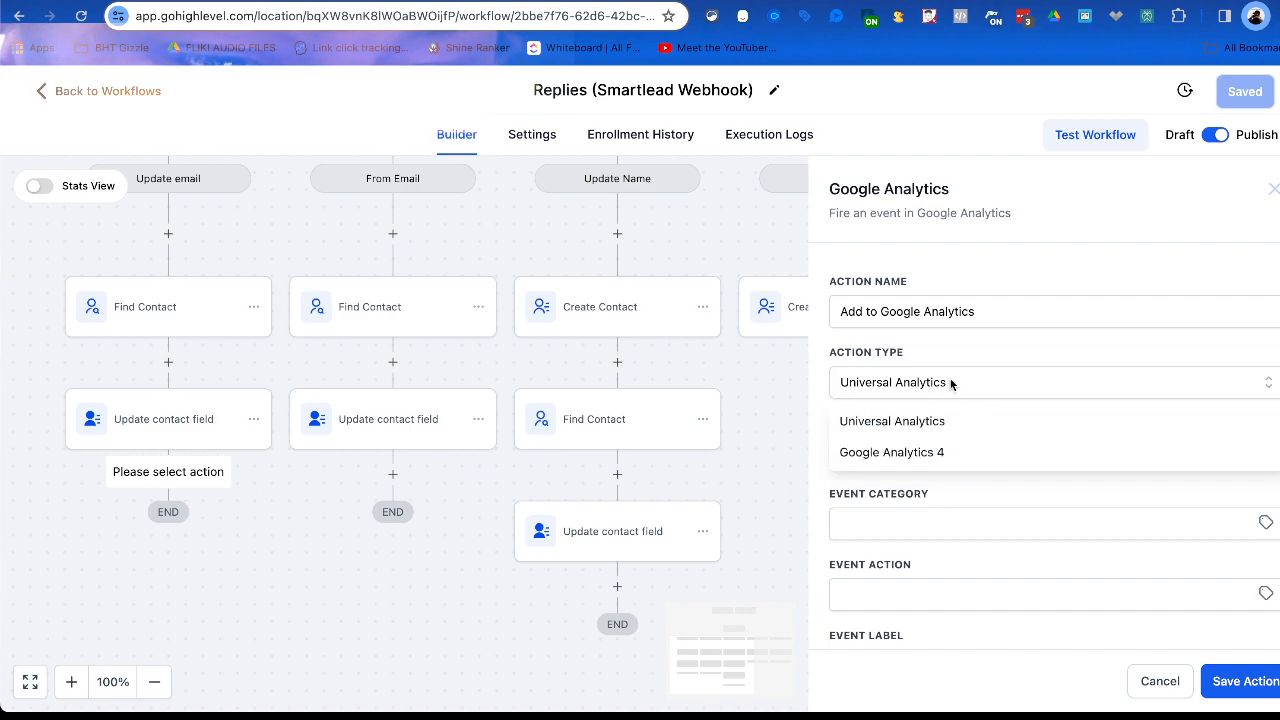
left_click(929, 451)
Paste the copied measurement ID into the Google Analytics action and set the event name to email_reply.
left_click(898, 456)
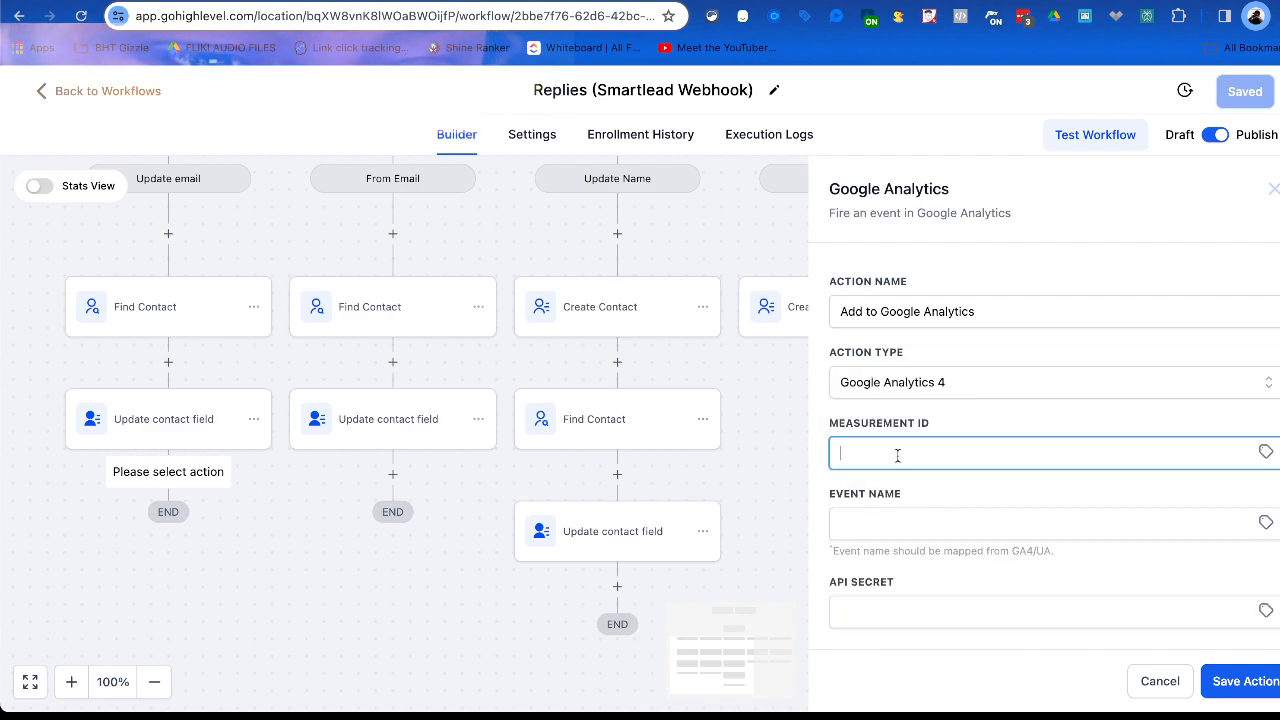
left_click(923, 524)
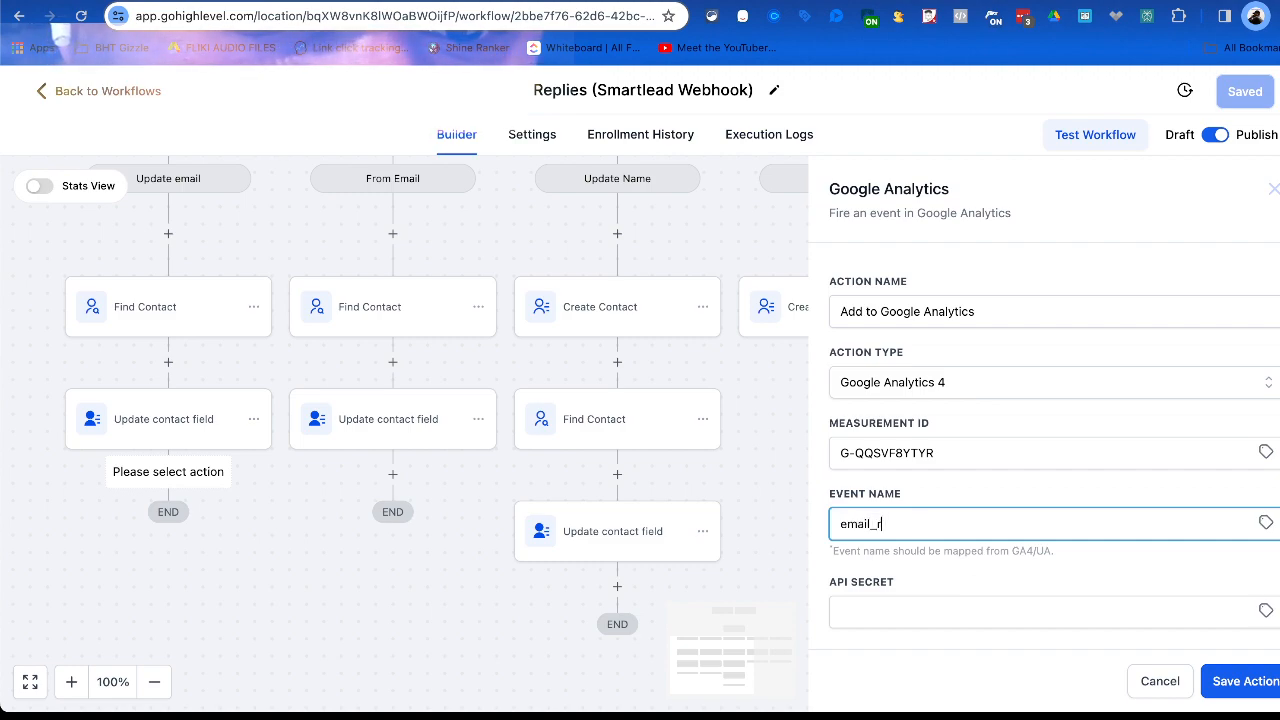
type("email_reply")
Copy the API secret from Cold Email Opener's Google Analytics action into the Replies workflow's new action and save that action.
left_click(908, 612)
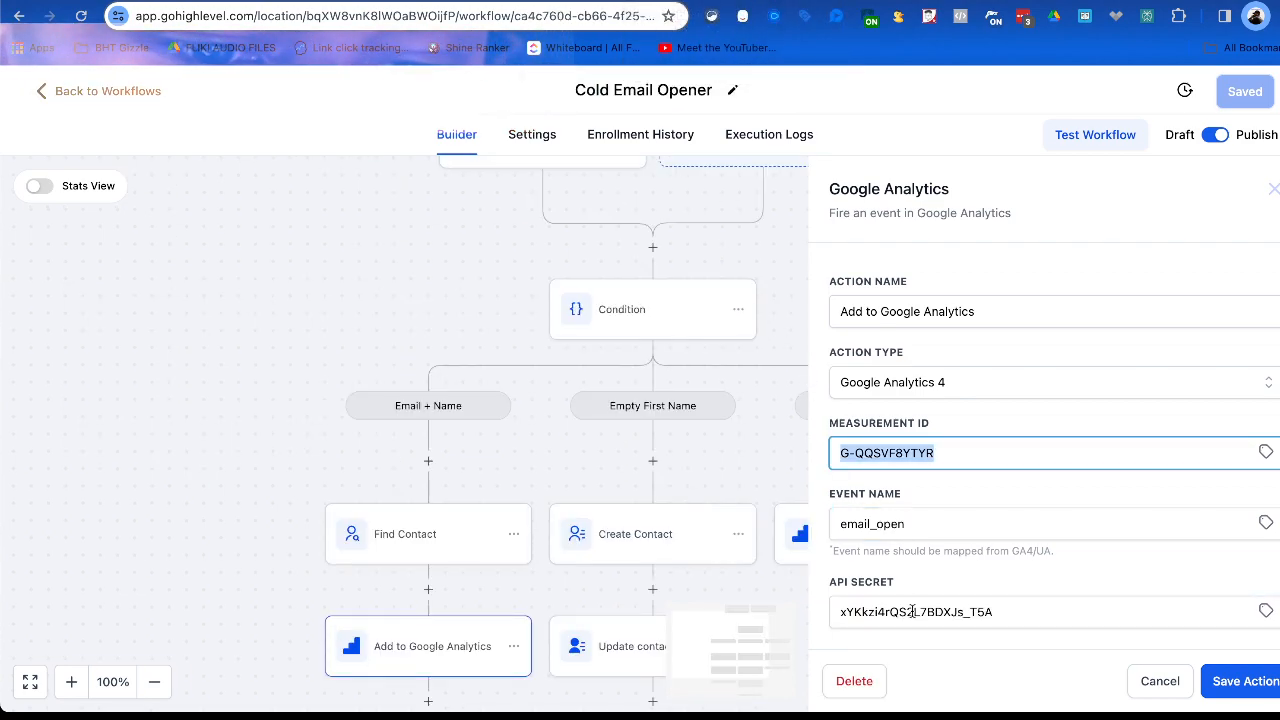
double_click(912, 612)
key("super+c")
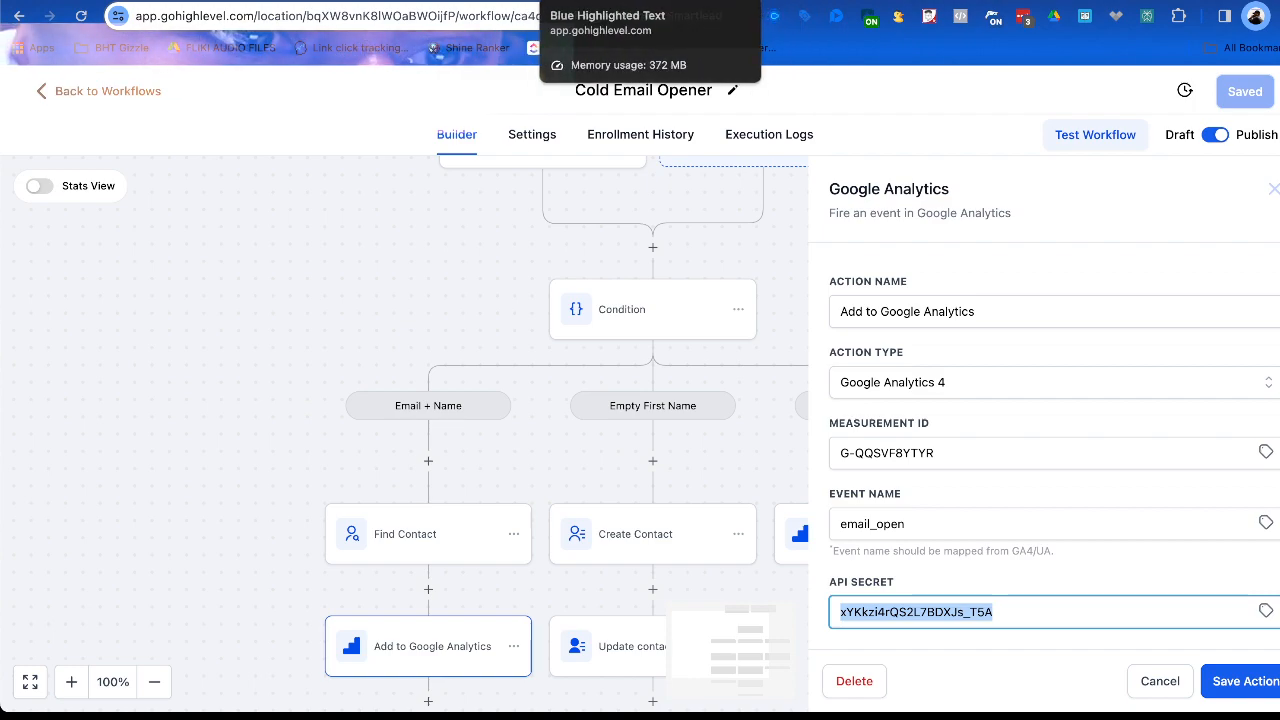
left_click(578, 1)
left_click(590, 1)
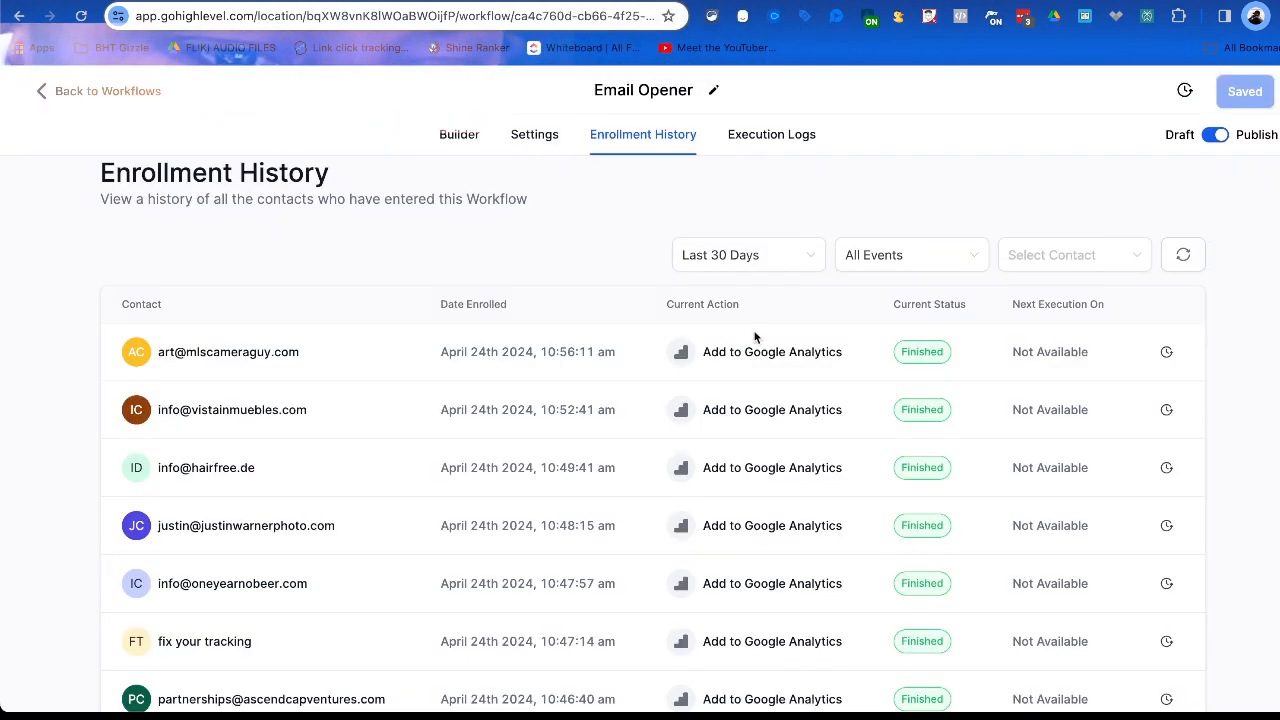
left_click(610, 1)
left_click(640, 1)
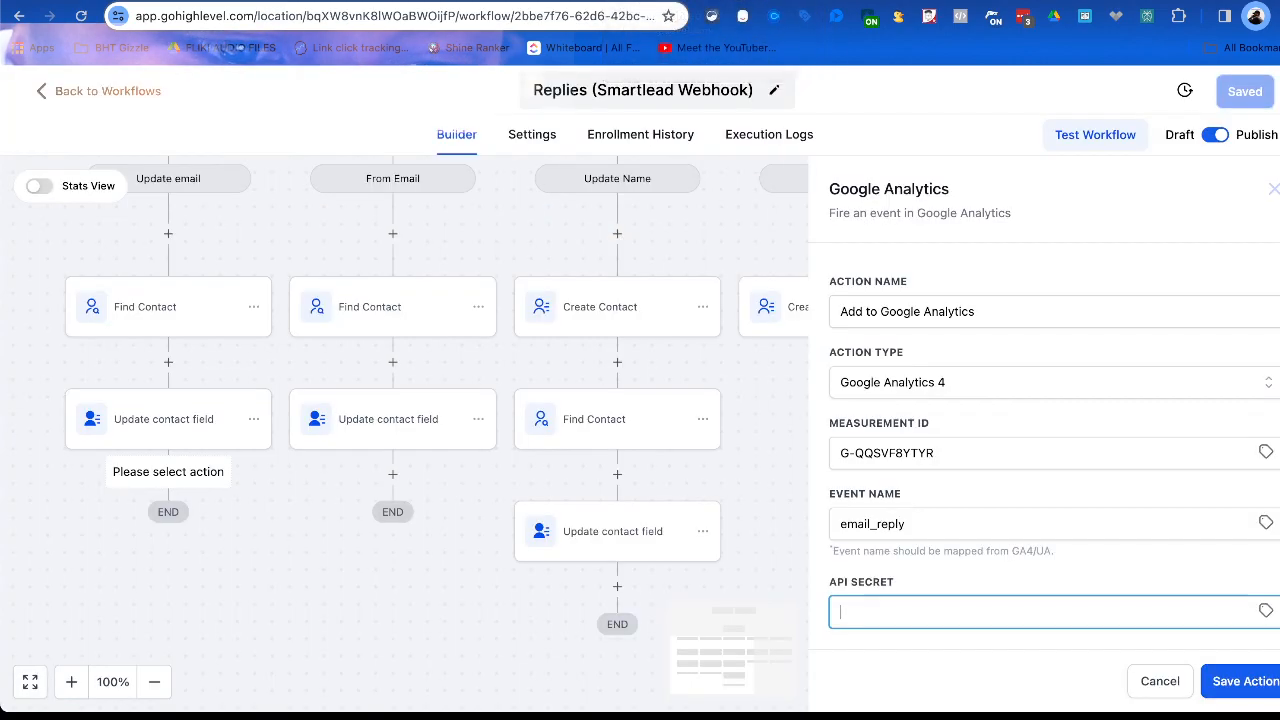
key("super+v")
scroll(1029, 455, "down", 2)
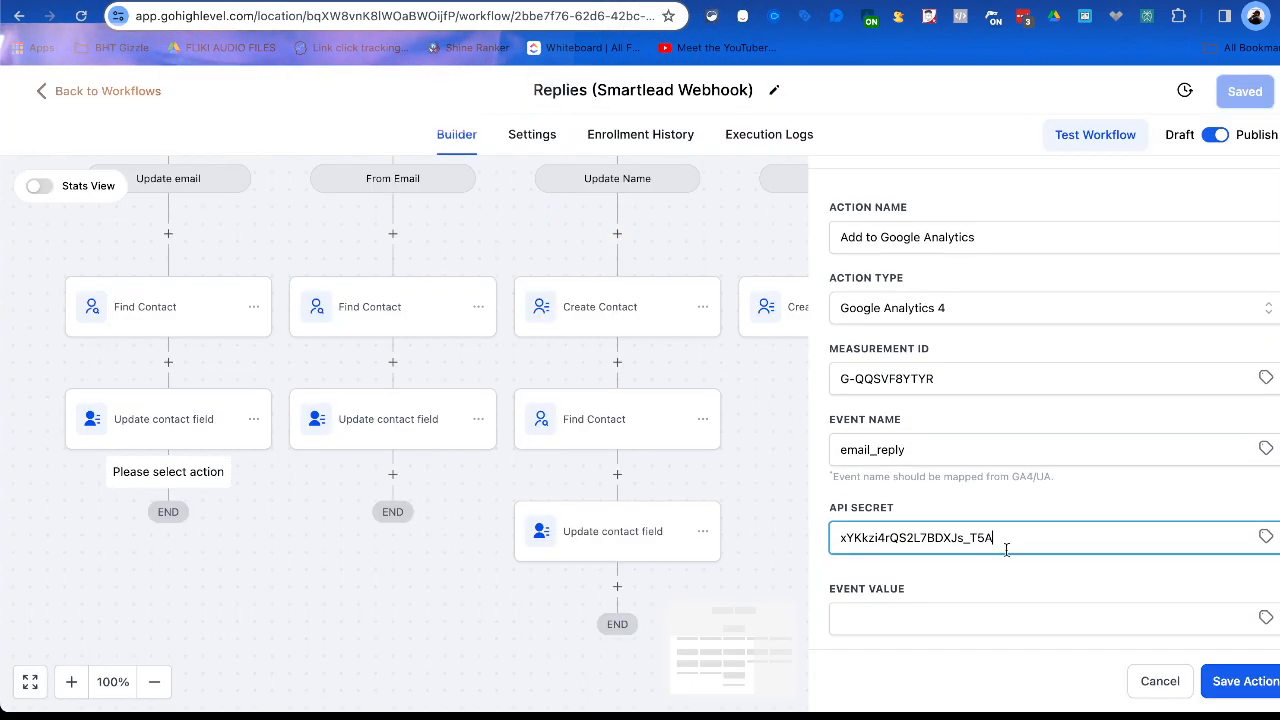
left_click(922, 617)
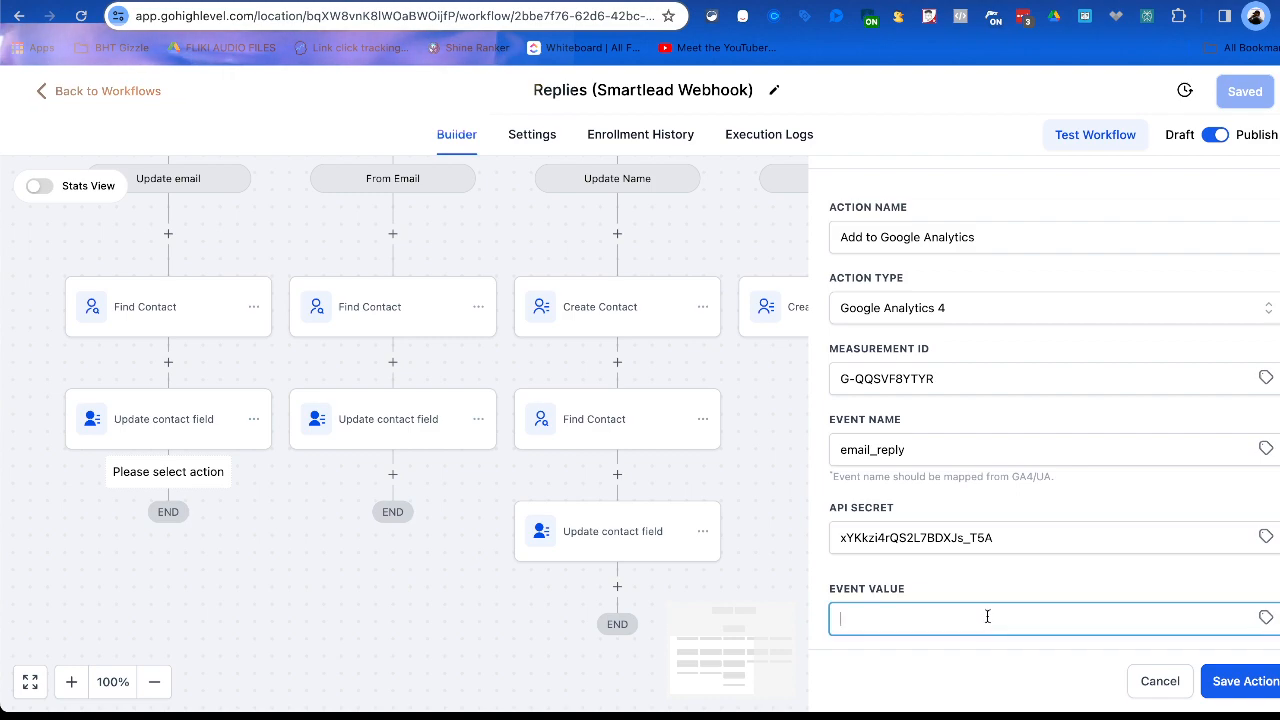
left_click(1245, 681)
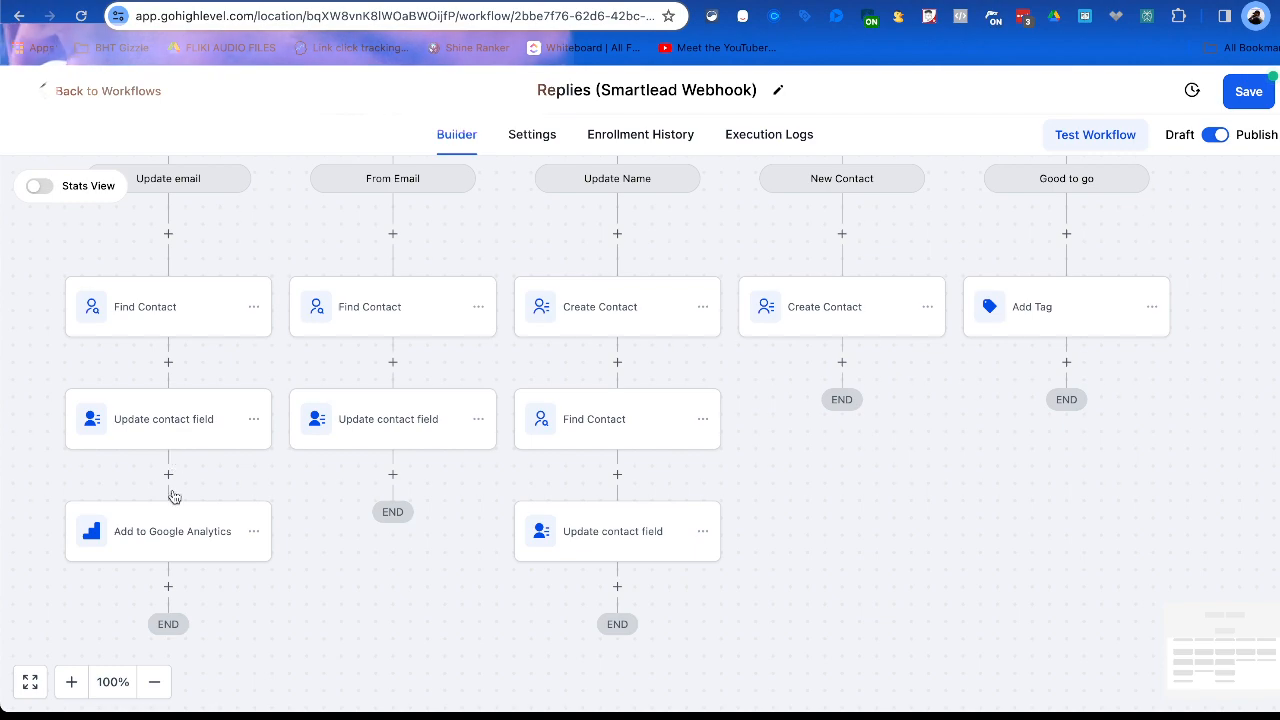
Copy the Add to Google Analytics action to the end of the From Email and Update Name branches.
left_click(255, 532)
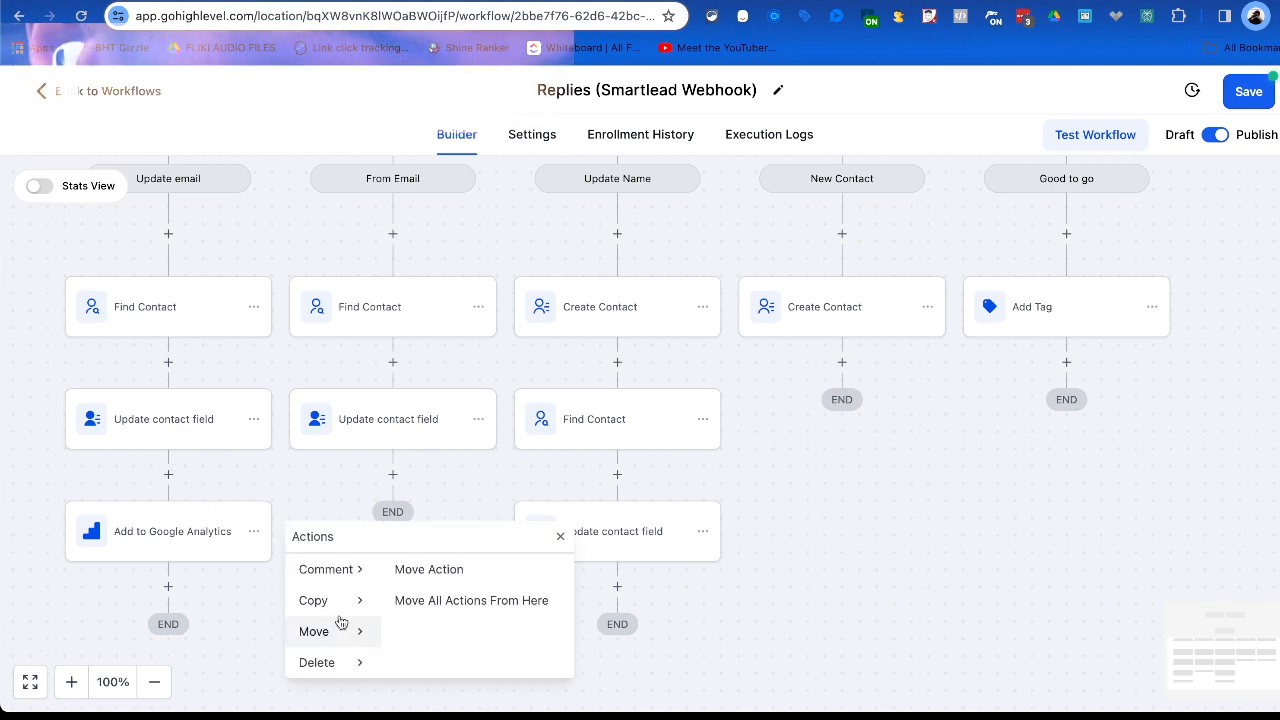
mouse_move(340, 608)
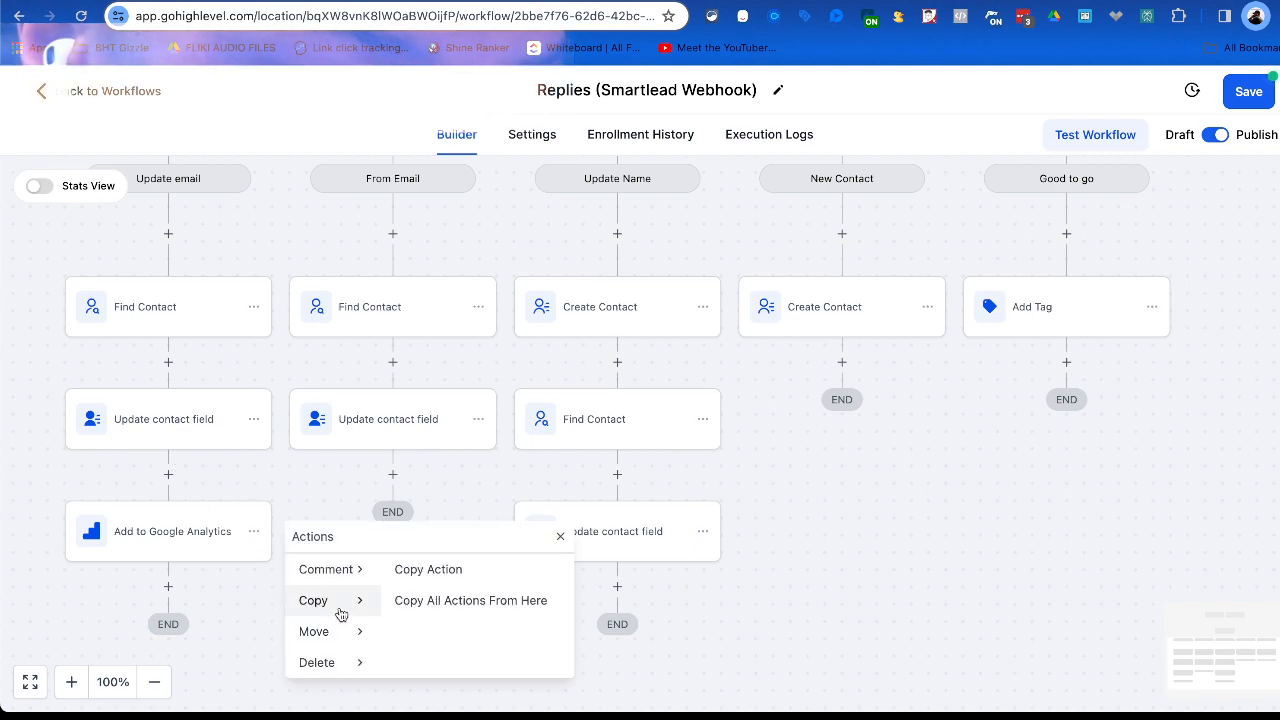
left_click(424, 569)
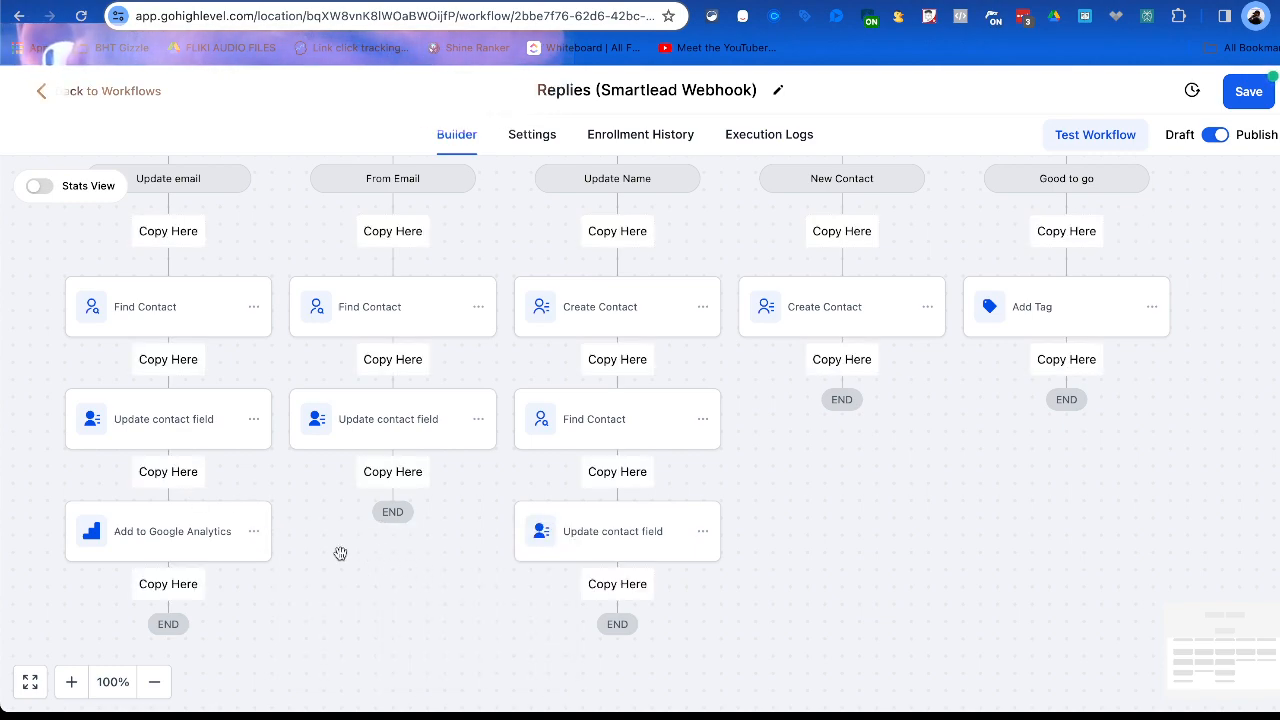
left_click(392, 472)
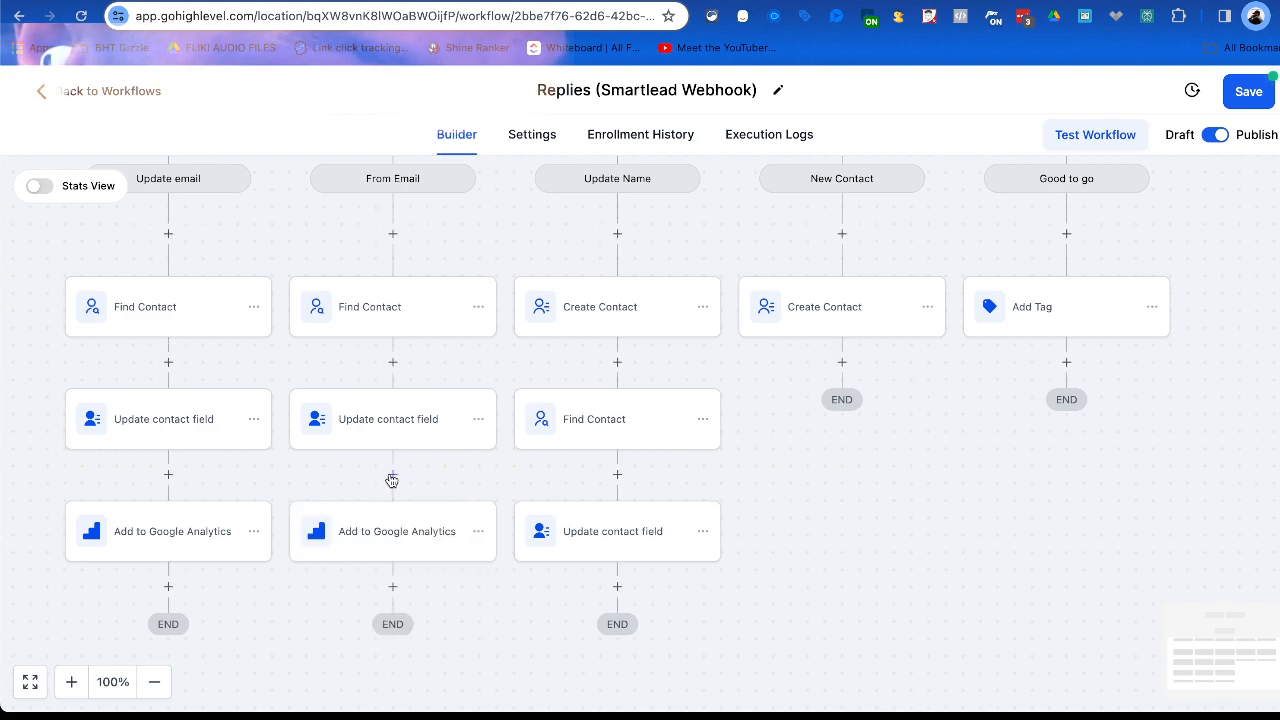
left_click(478, 531)
mouse_move(540, 601)
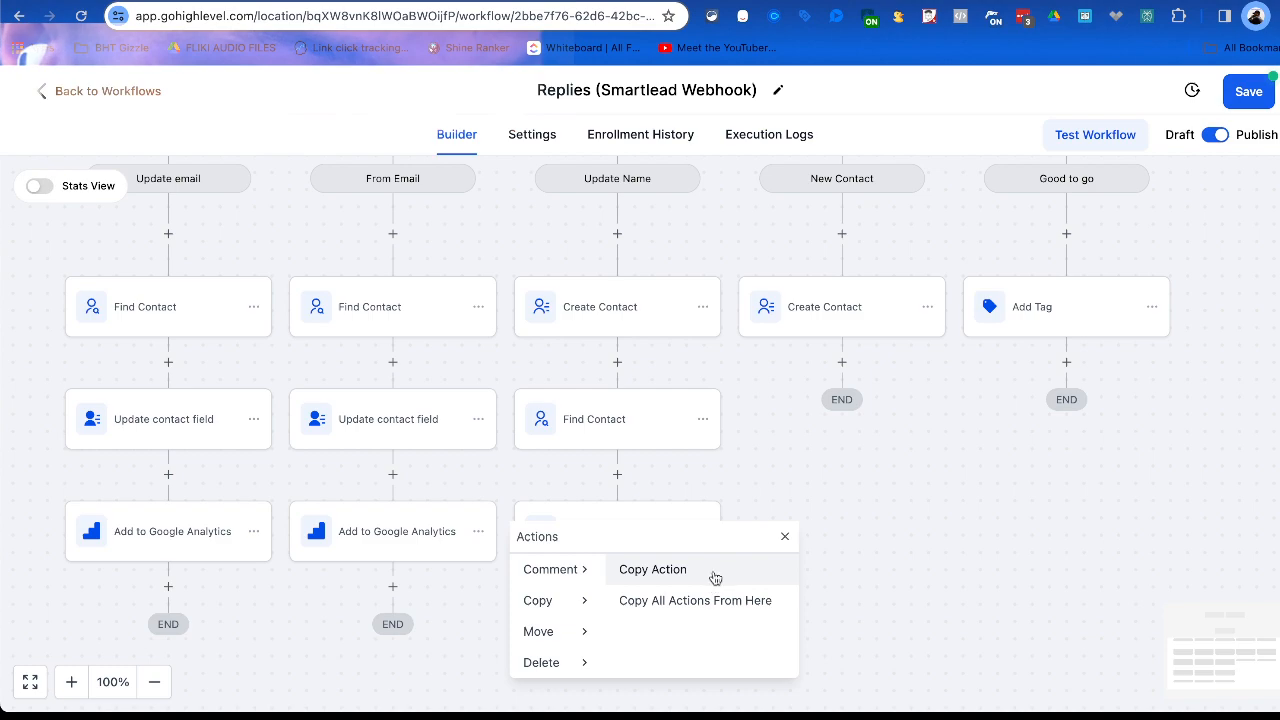
left_click(650, 567)
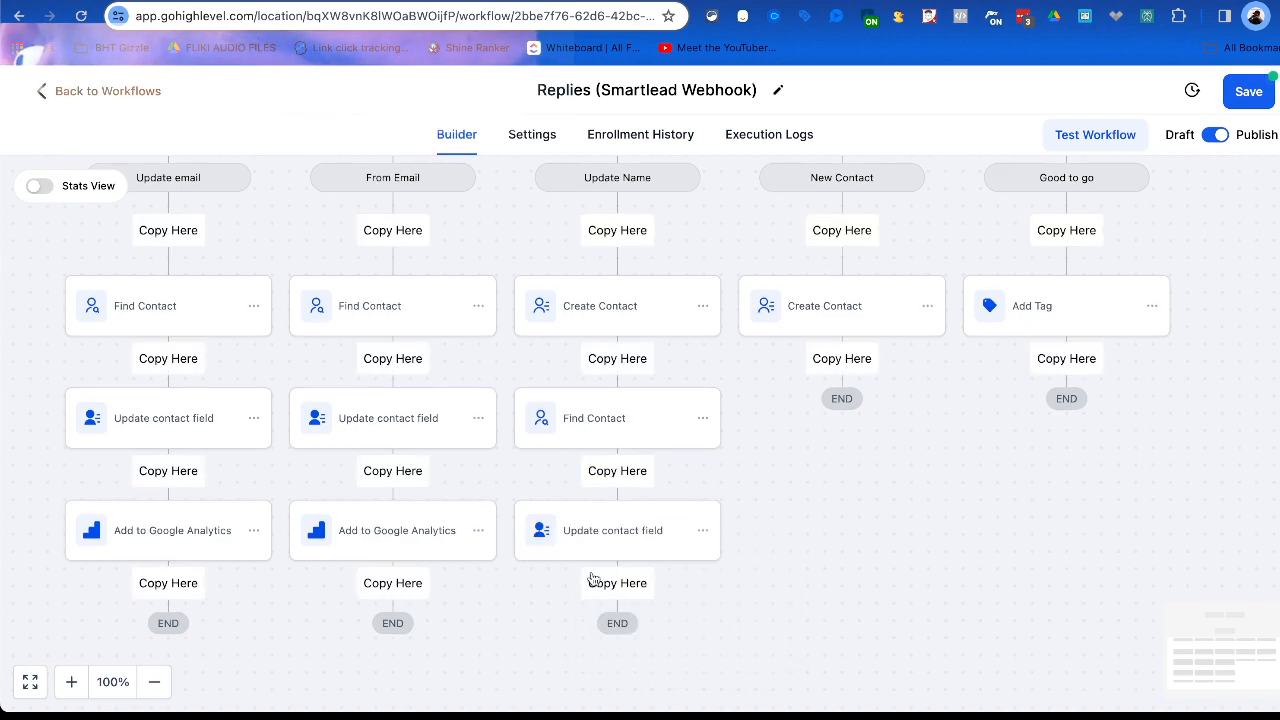
left_click(612, 586)
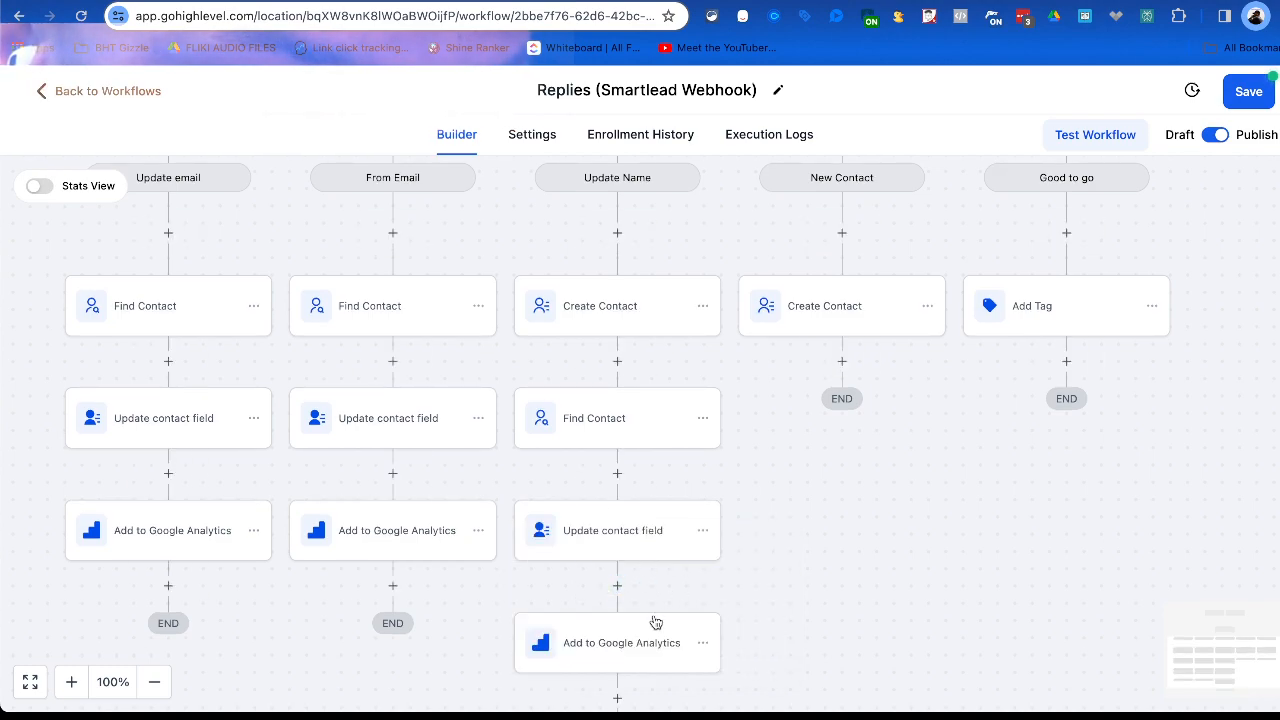
Copy the Add to Google Analytics action below Create Contact in the New Contact branch and below Add Tag in the Good to go branch.
left_click(704, 642)
scroll(770, 668, "down", 1)
mouse_move(826, 642)
left_click(880, 608)
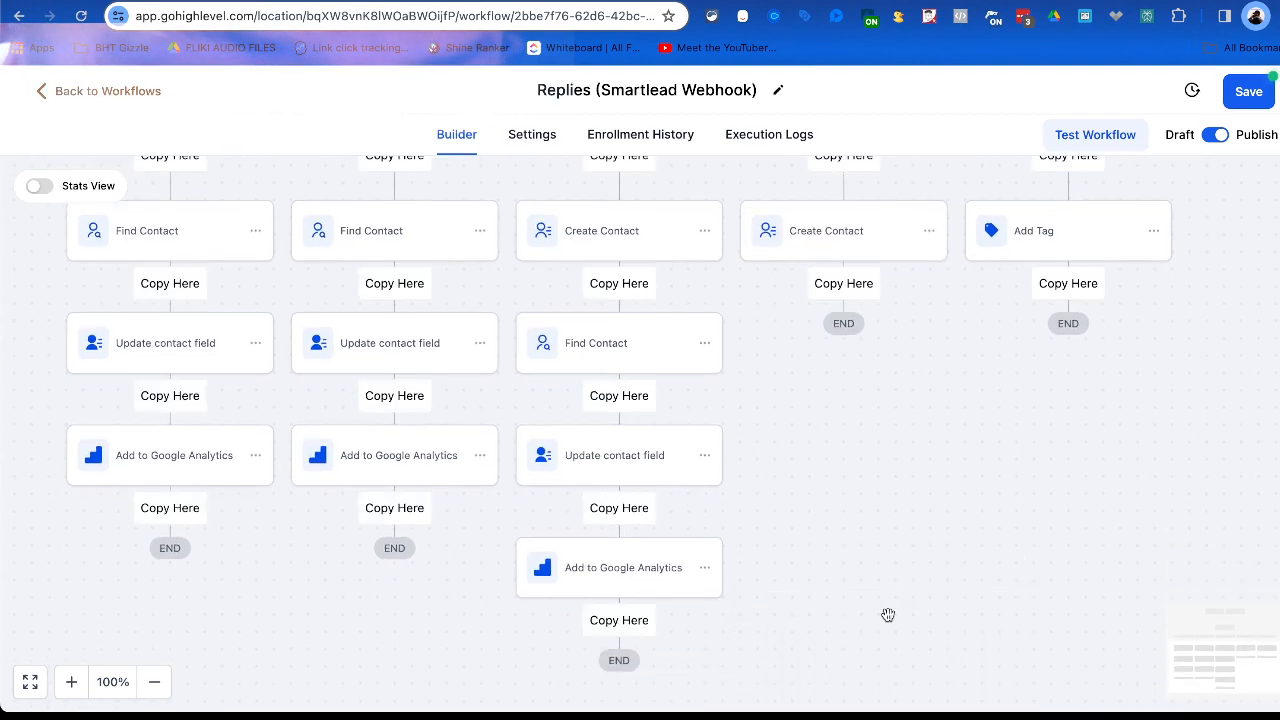
left_click(841, 283)
left_click(930, 344)
mouse_move(1050, 414)
left_click(1096, 386)
left_click(1072, 285)
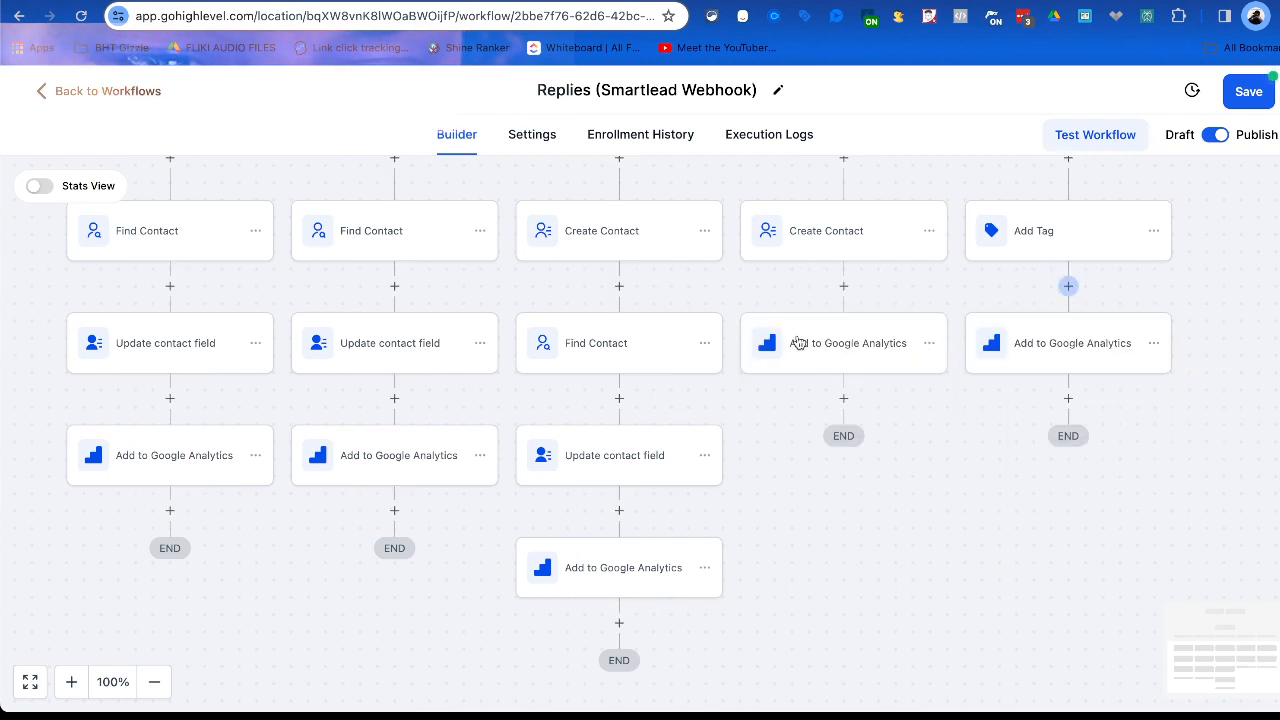
Look over the Replies workflow from its Inbound Webhook trigger to its branches and save it.
scroll(543, 400, "up", 5)
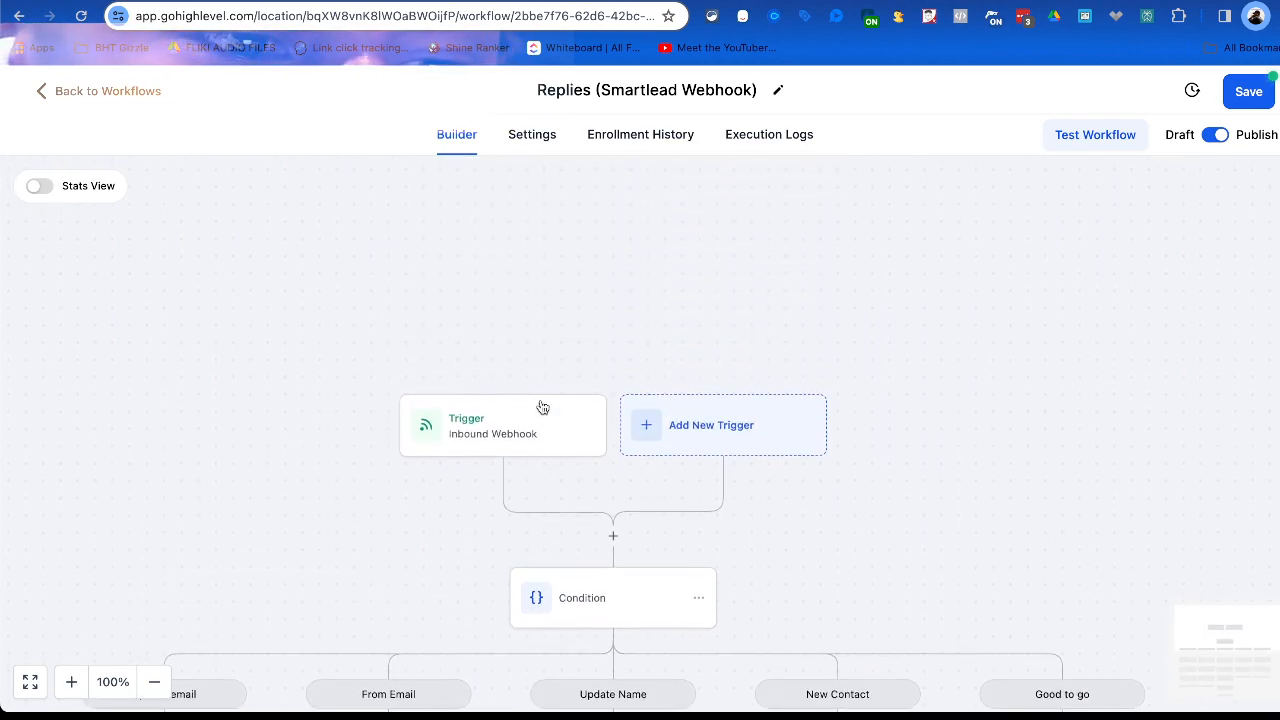
scroll(543, 407, "down", 5)
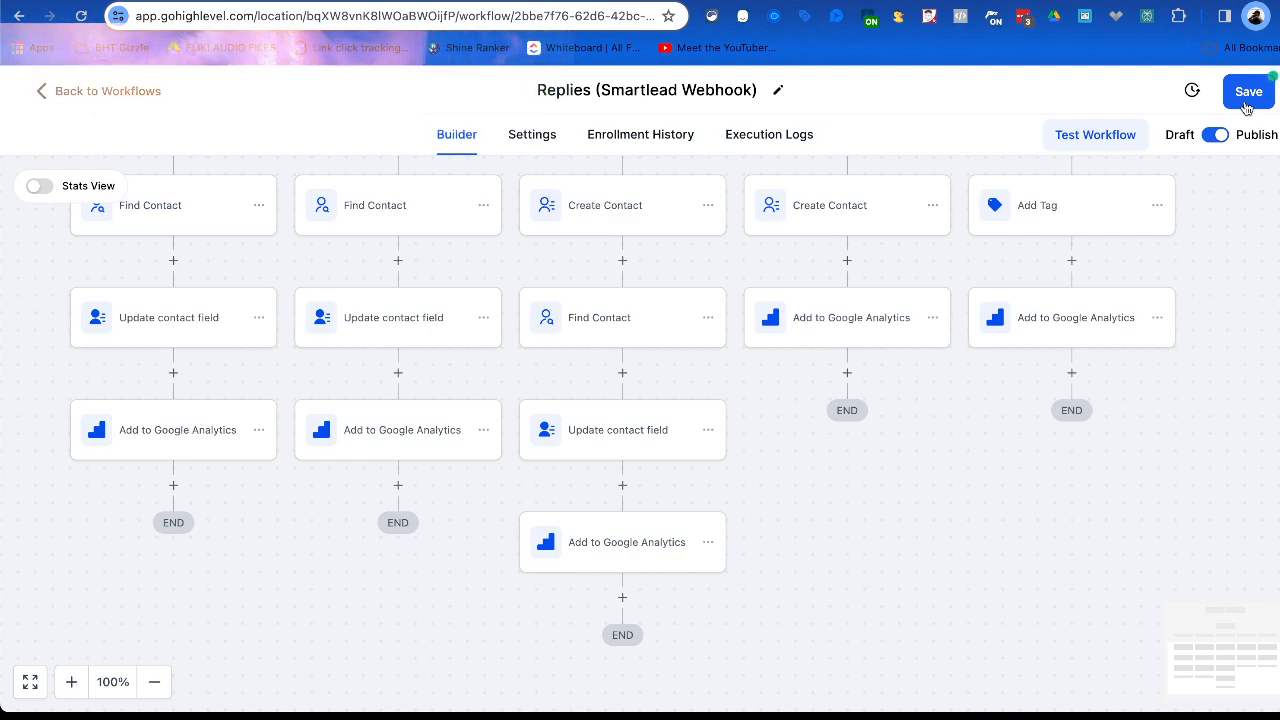
left_click(1247, 100)
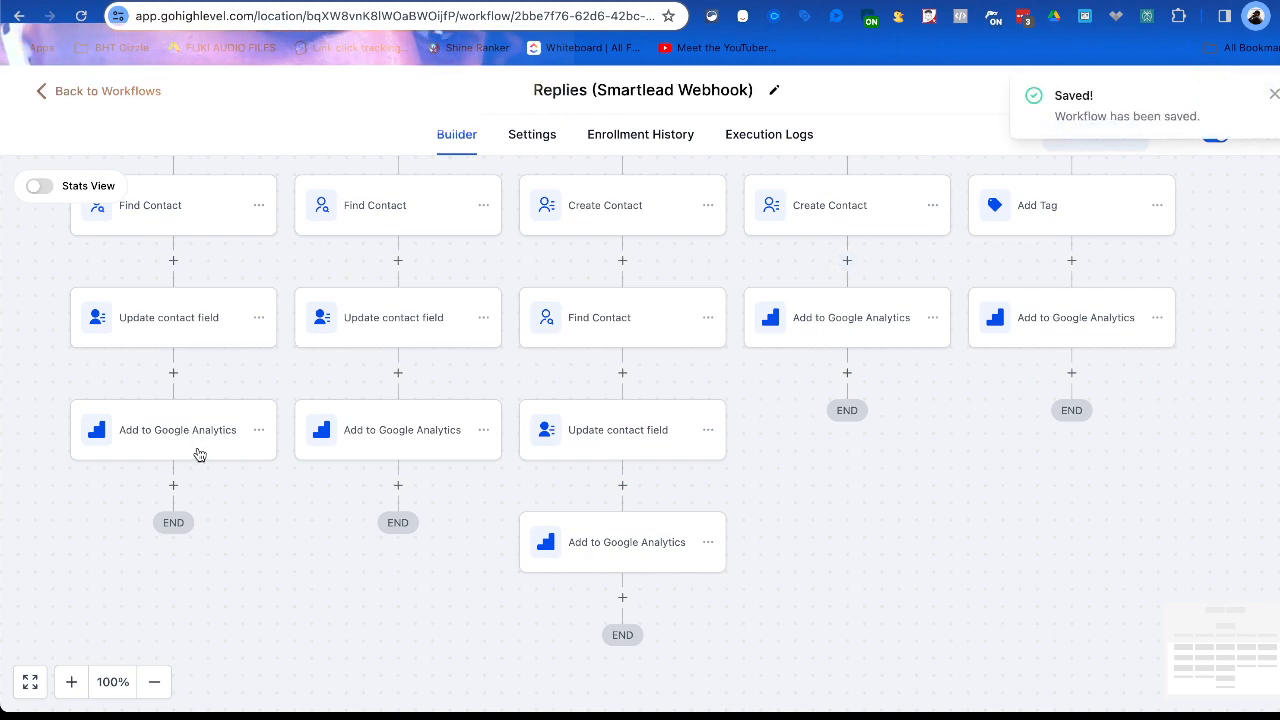
Examine the conversion choices of an Add to Google Adwords action at the end of the Update email branch, then close it without saving.
left_click(174, 487)
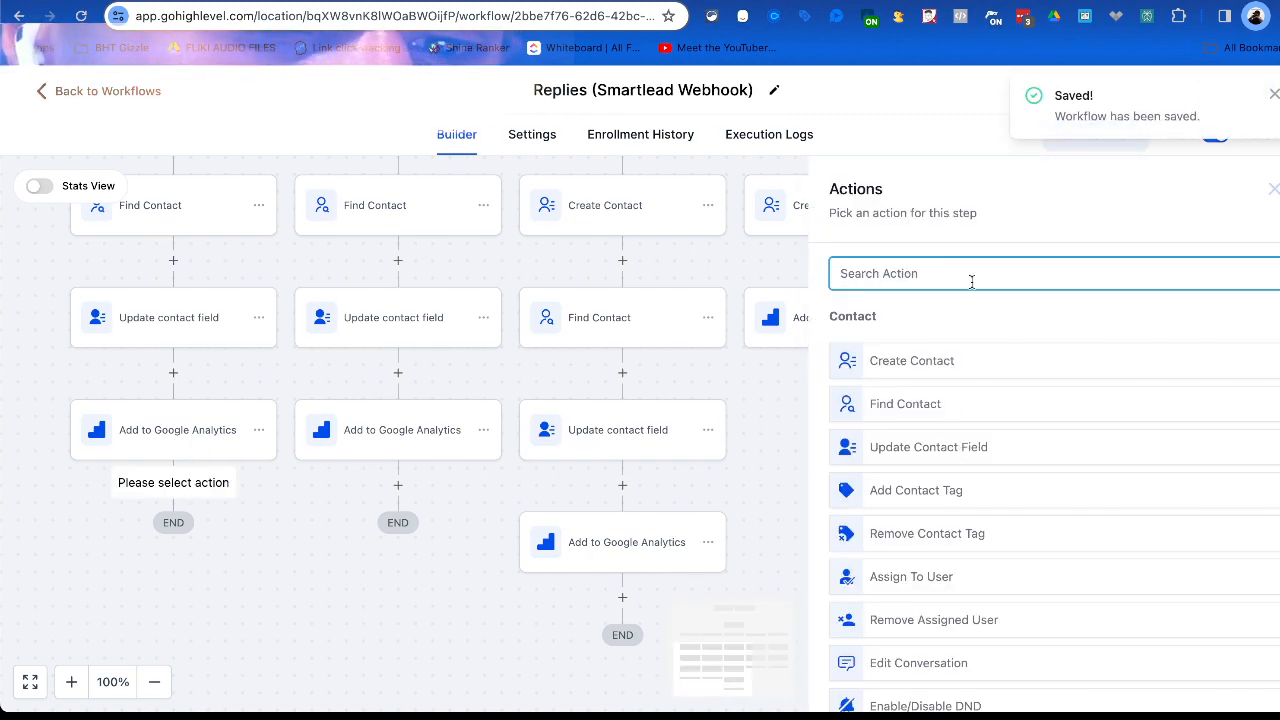
type("google")
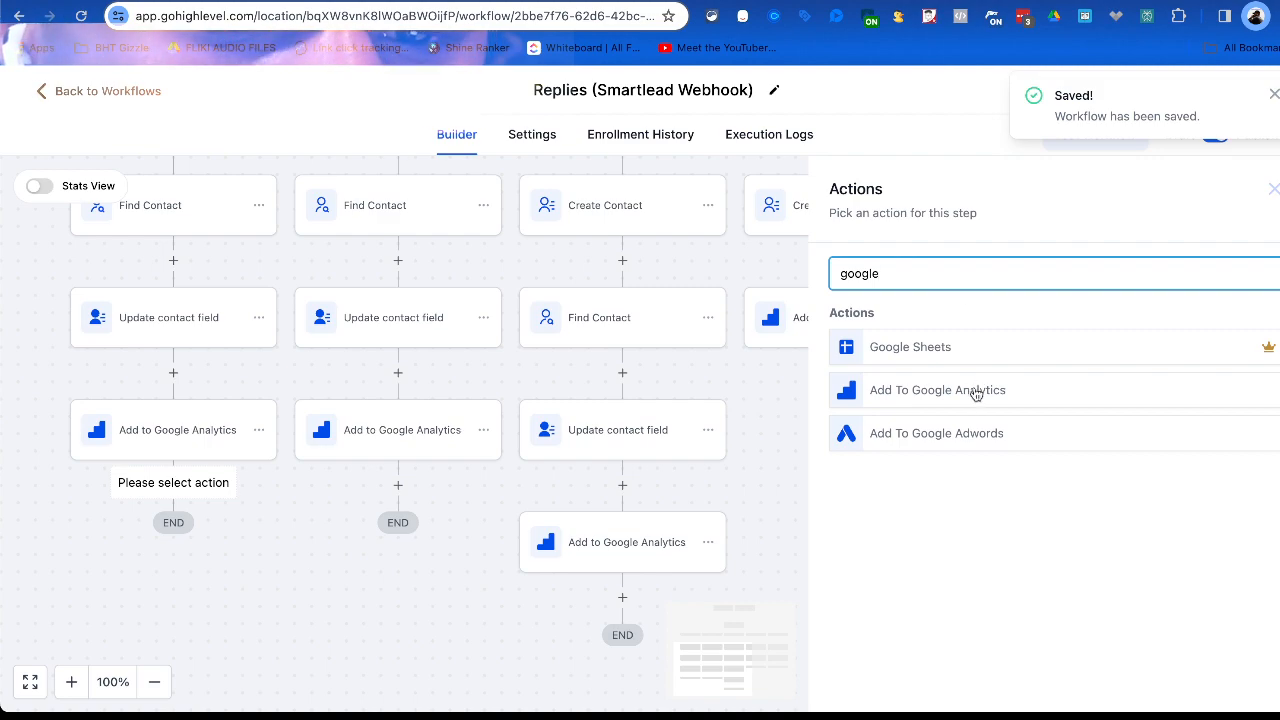
left_click(966, 434)
left_click(911, 391)
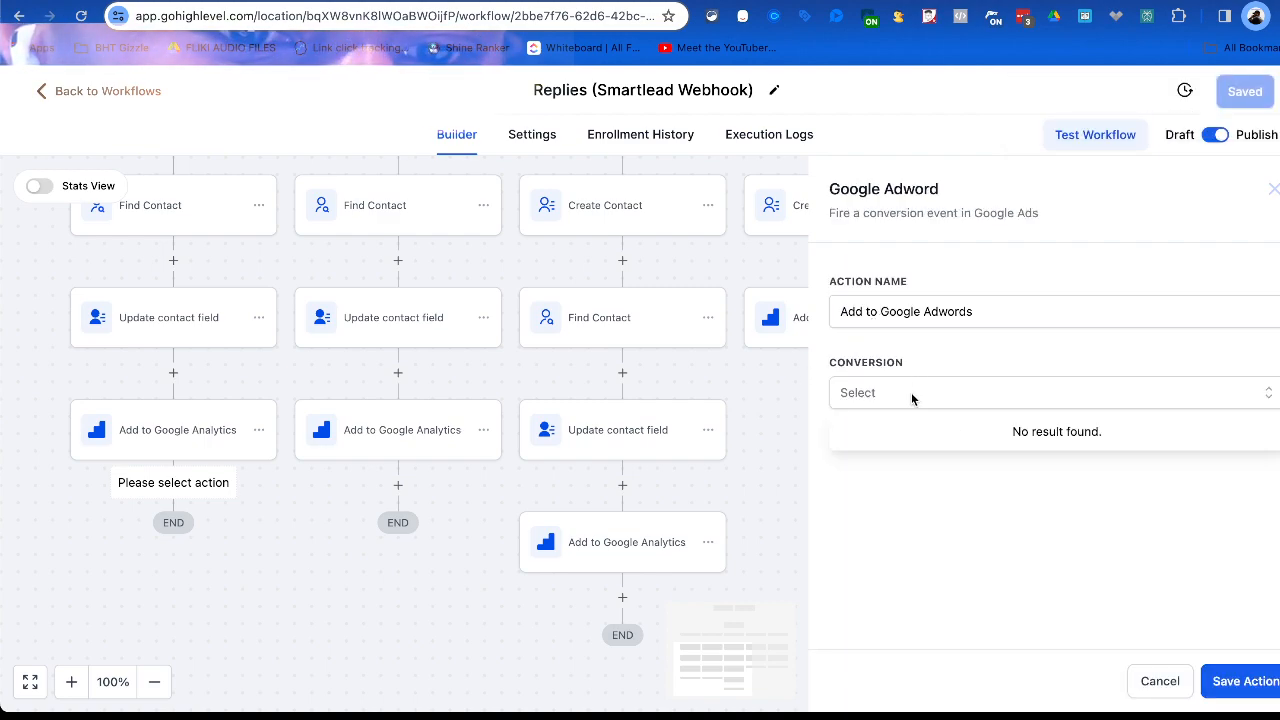
left_click(911, 392)
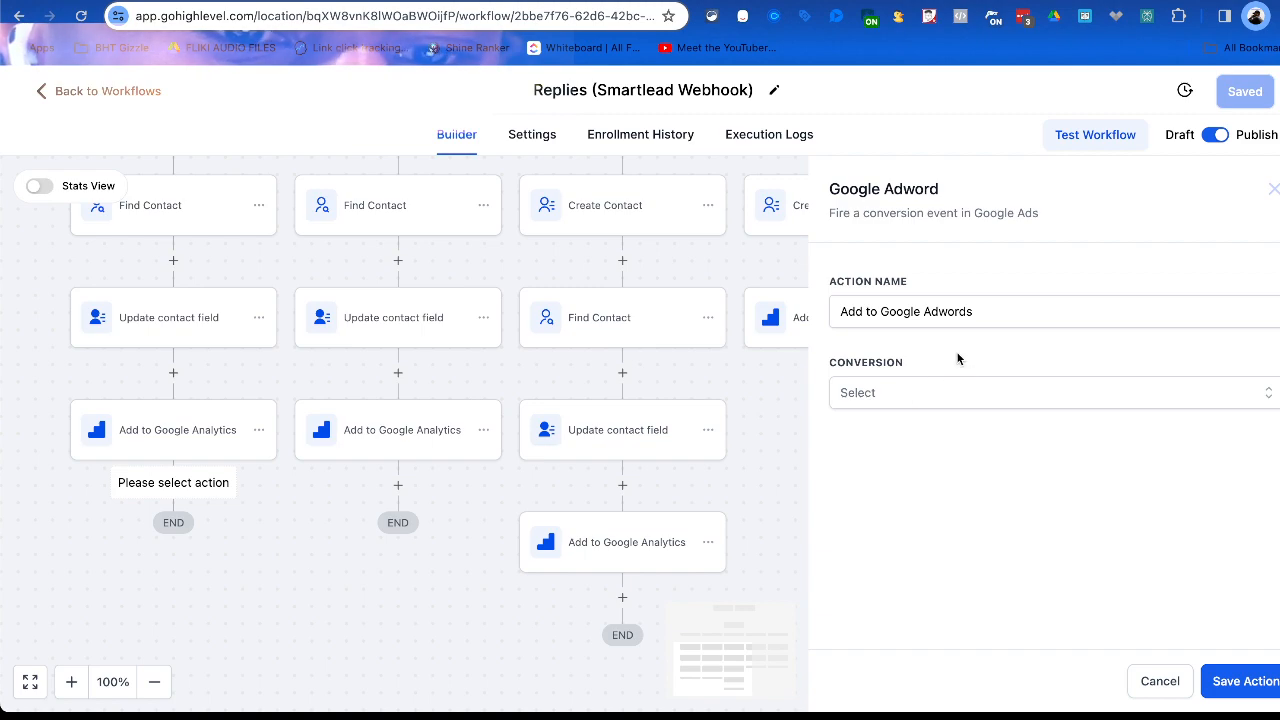
triple_click(1071, 308)
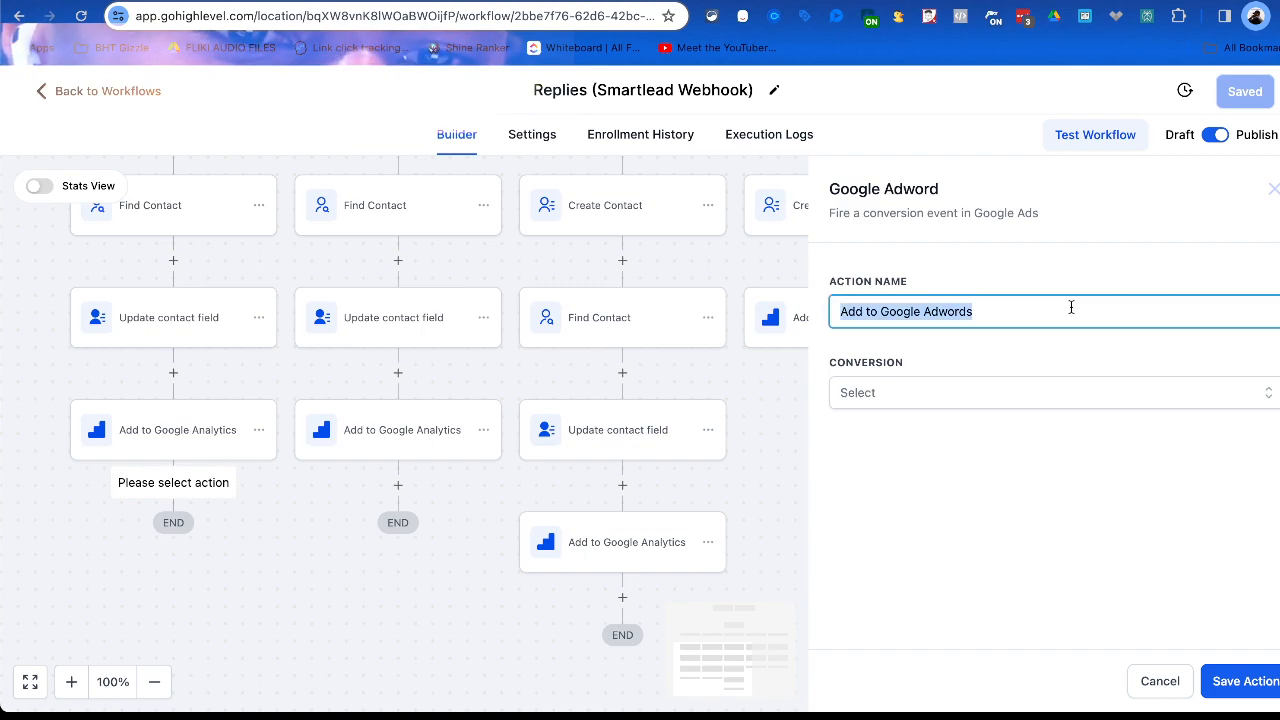
left_click(1017, 392)
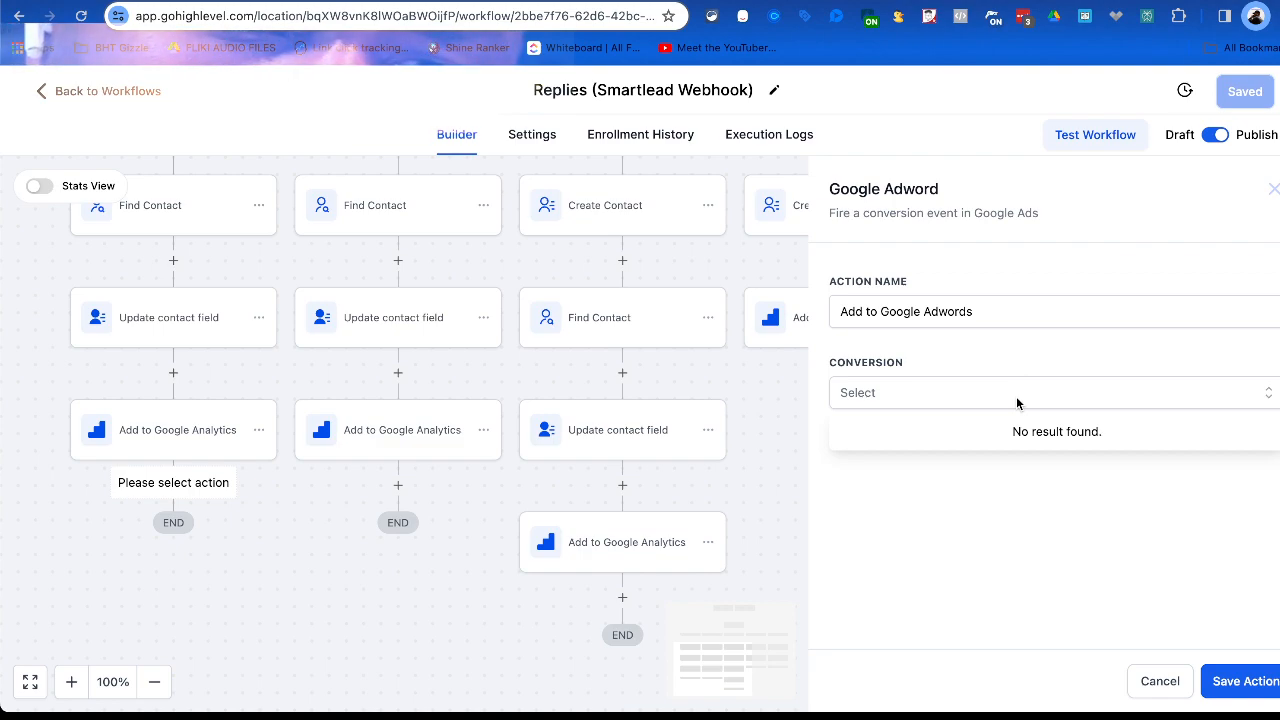
left_click(1271, 192)
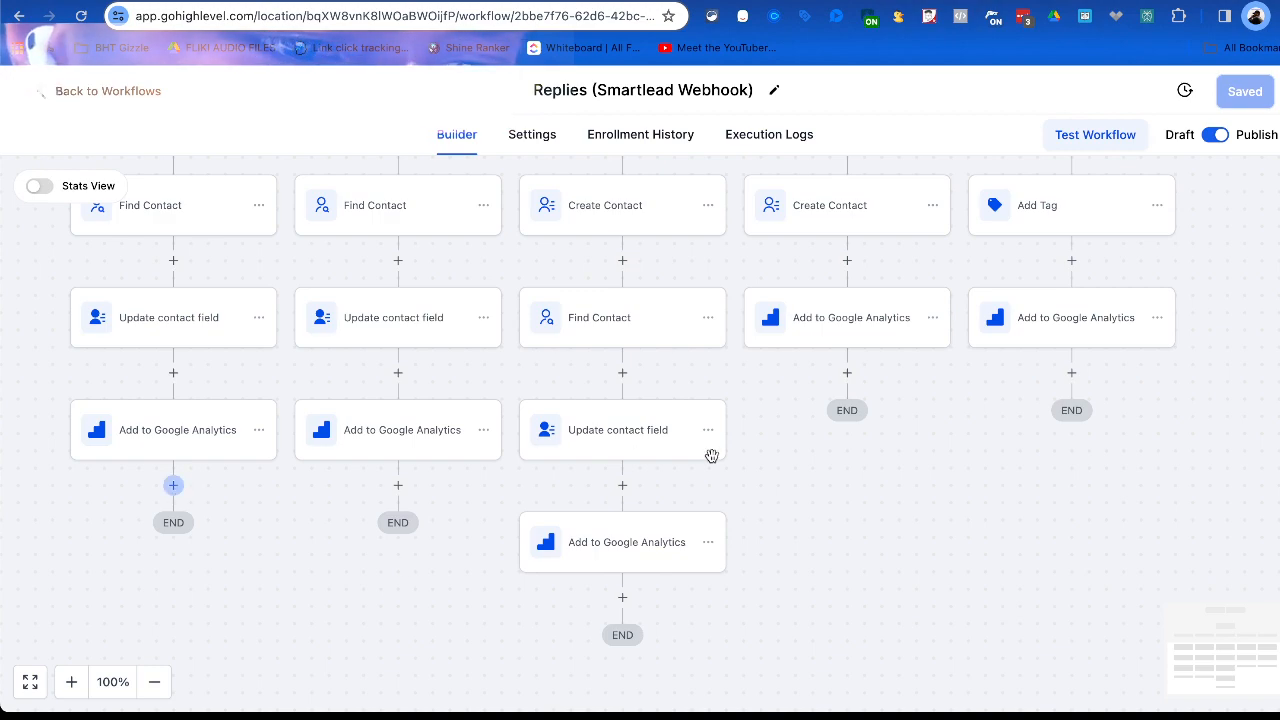
Start a Google Sheets action after Add to Google Analytics at the end of the Update email branch.
type("google")
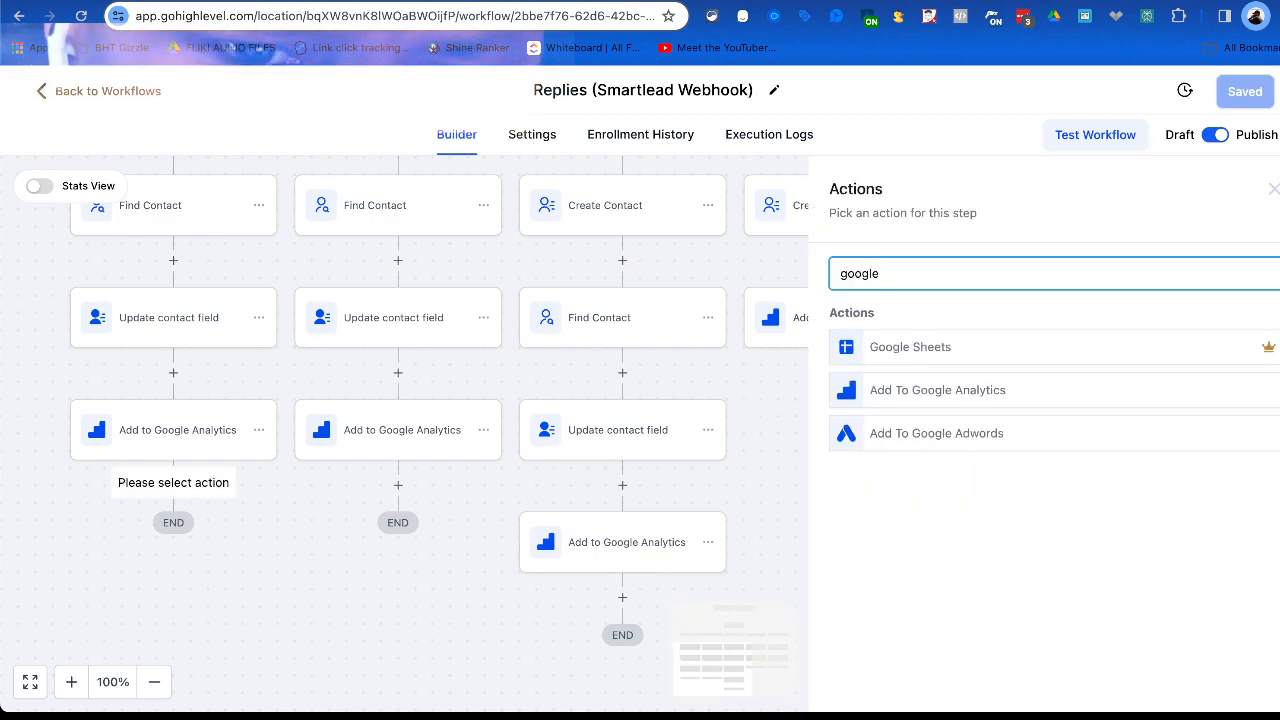
left_click(936, 360)
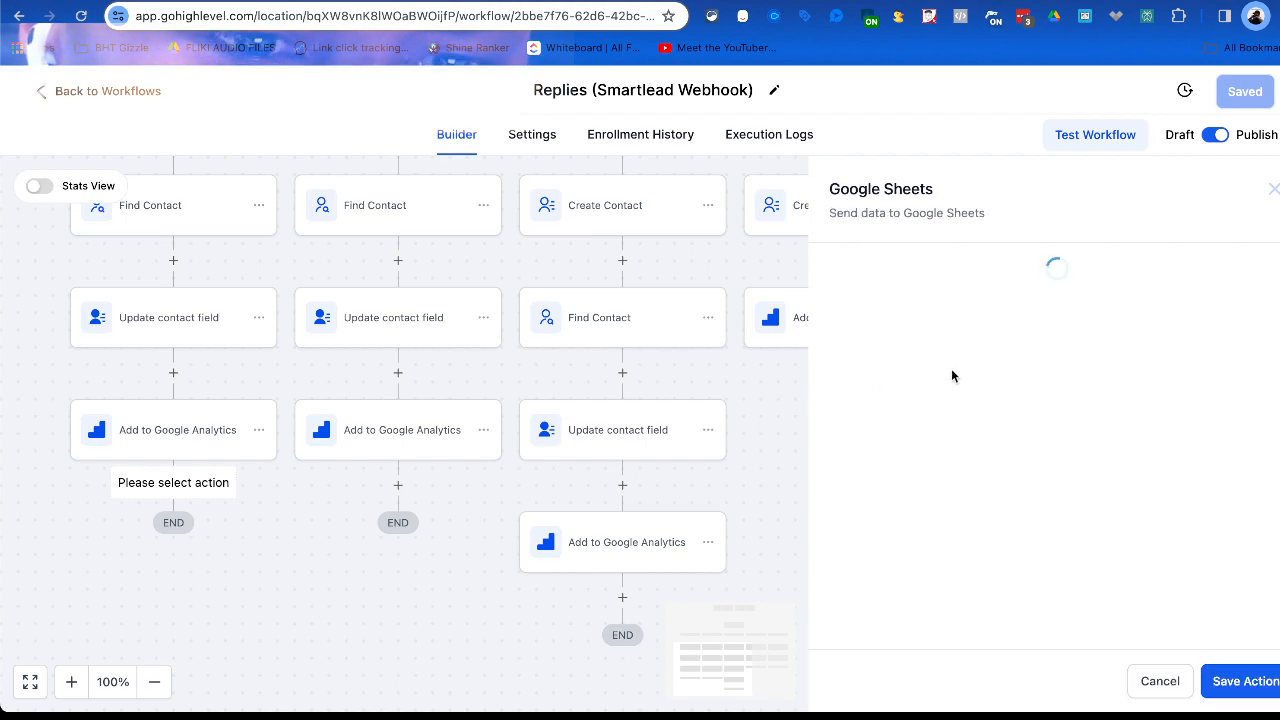
triple_click(1003, 318)
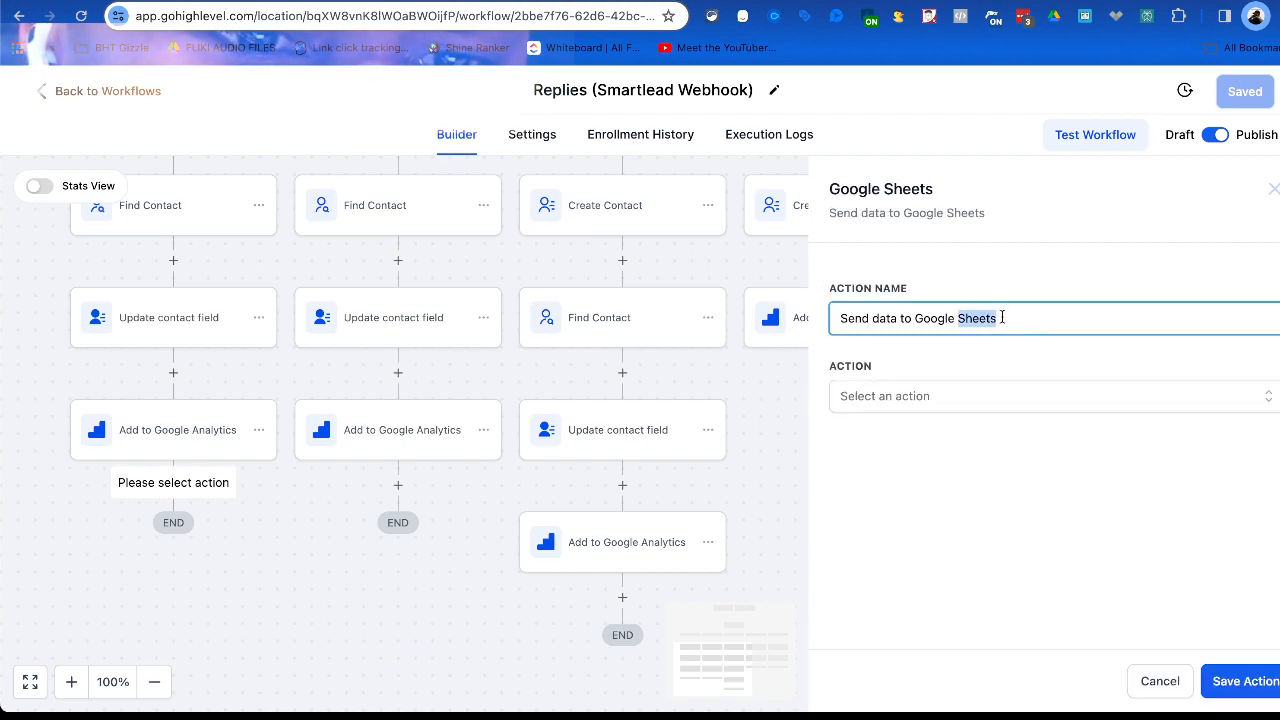
Examine the spreadsheet operations offered for the Google Sheets action, from creating rows to deleting rows using lookup.
left_click(995, 397)
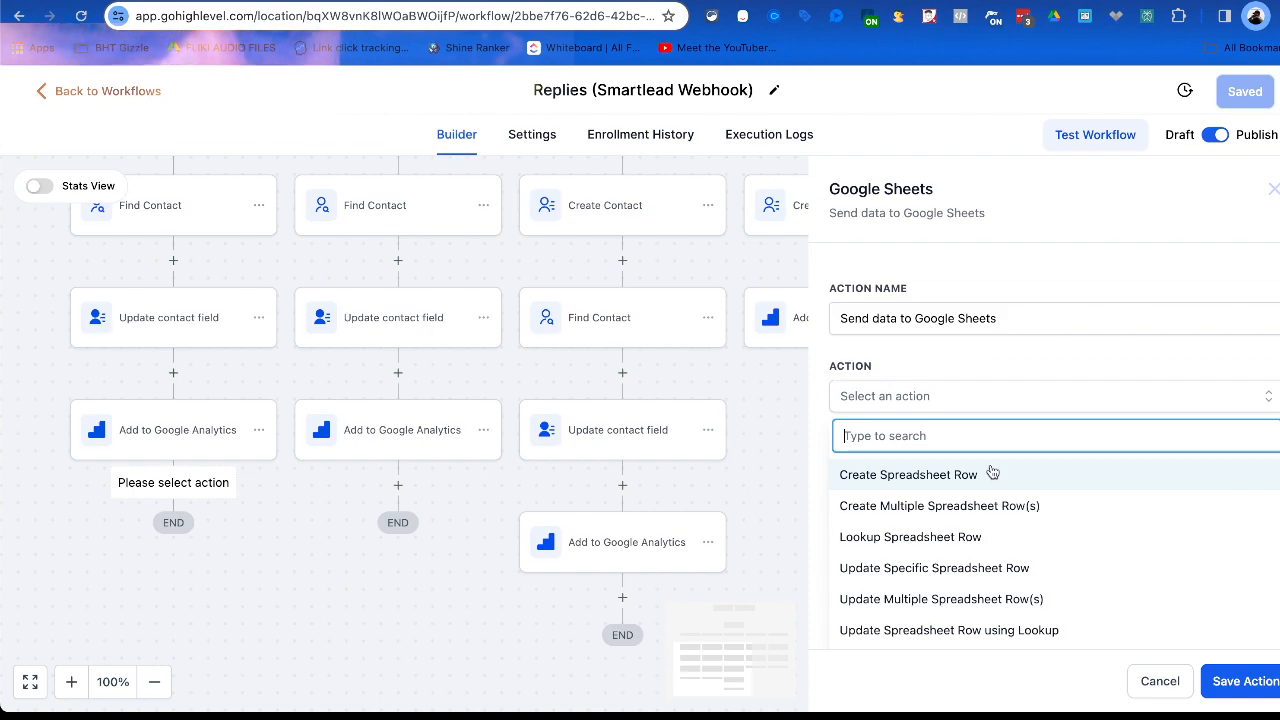
scroll(971, 531, "down", 3)
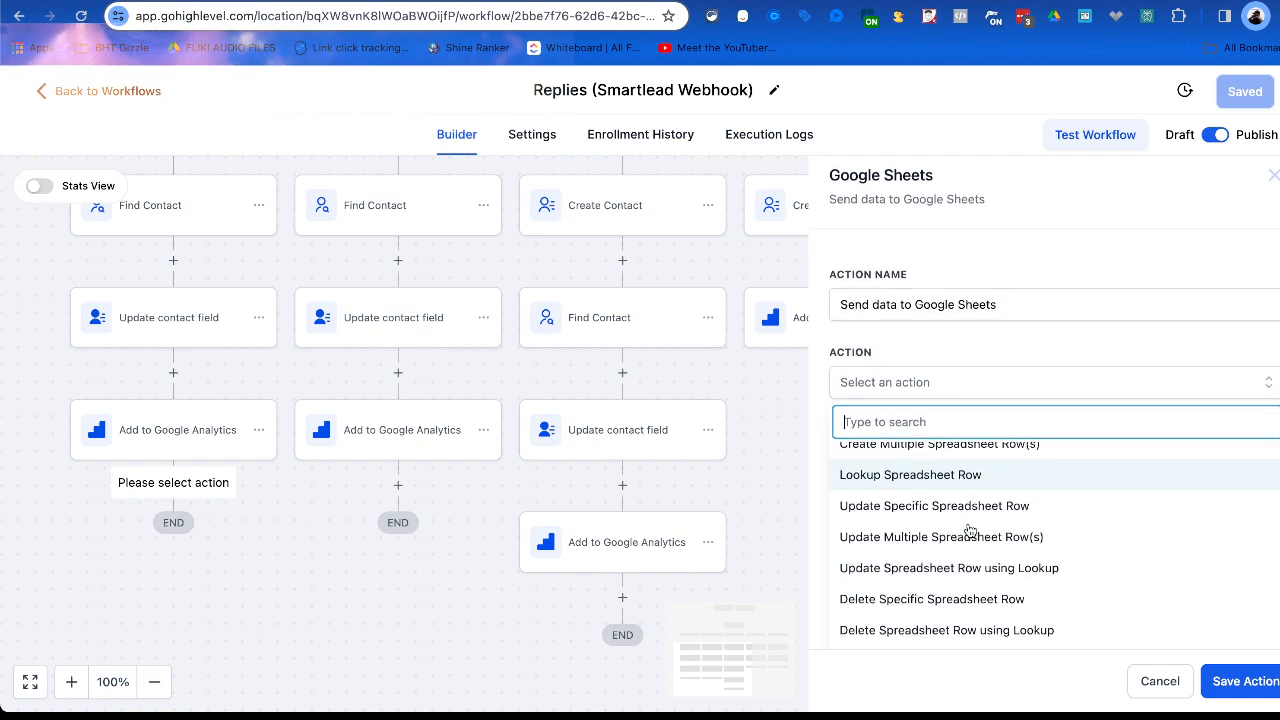
scroll(971, 530, "up", 2)
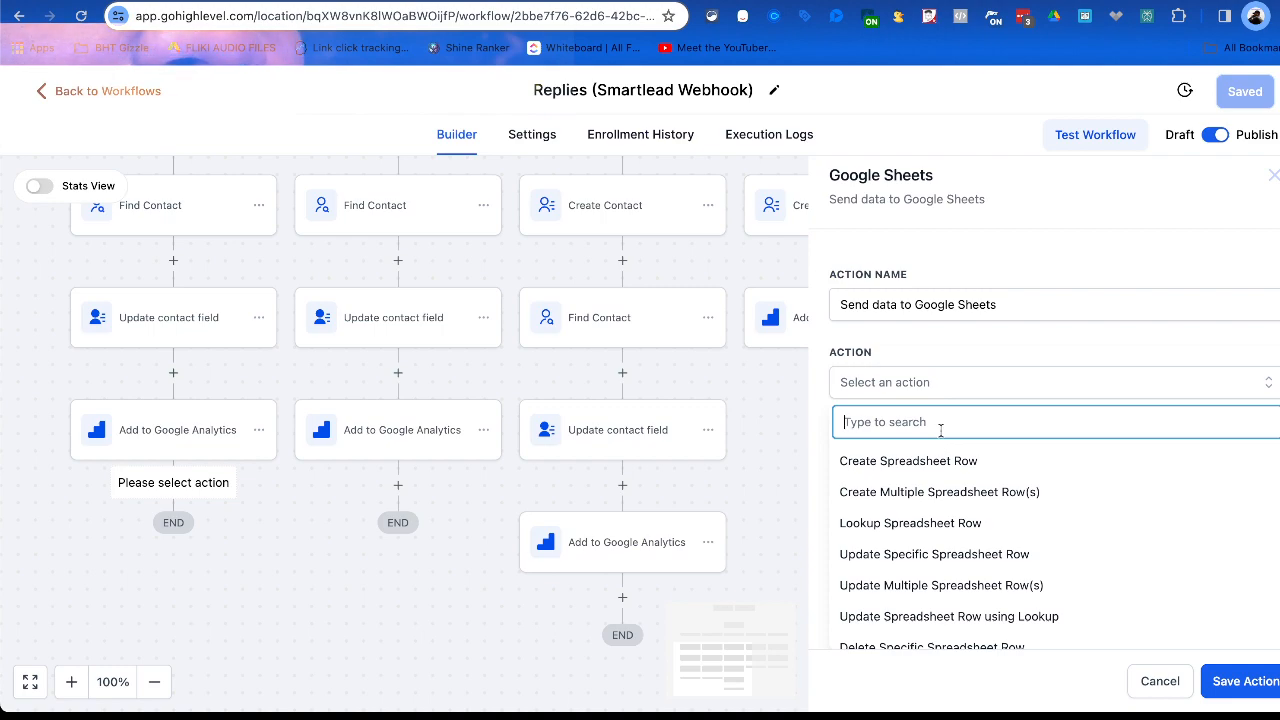
scroll(920, 520, "down", 1)
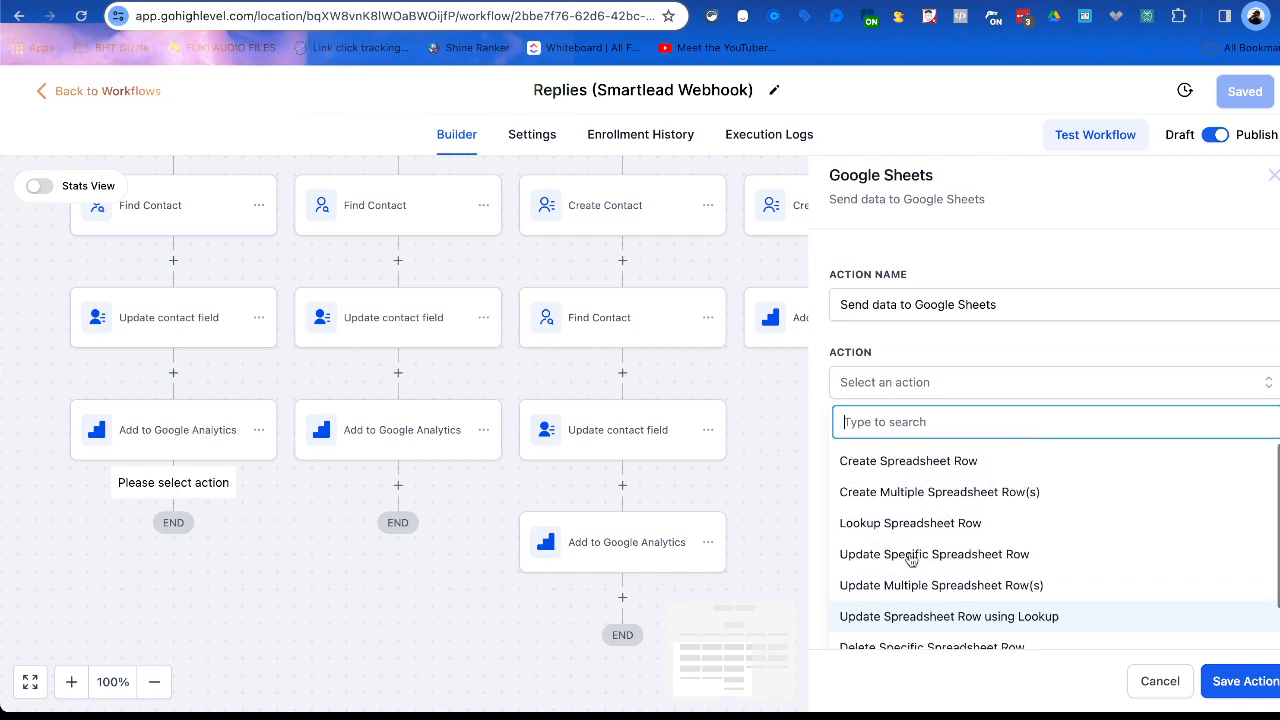
scroll(910, 566, "up", 1)
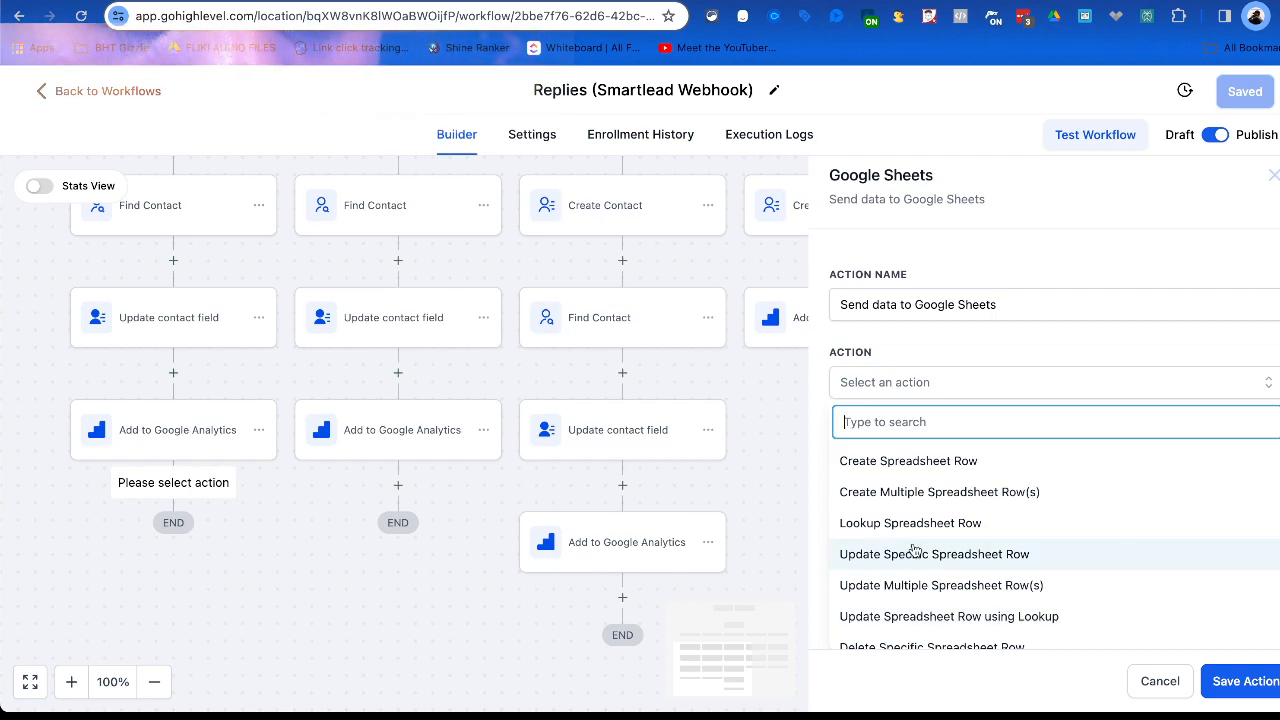
scroll(928, 537, "down", 1)
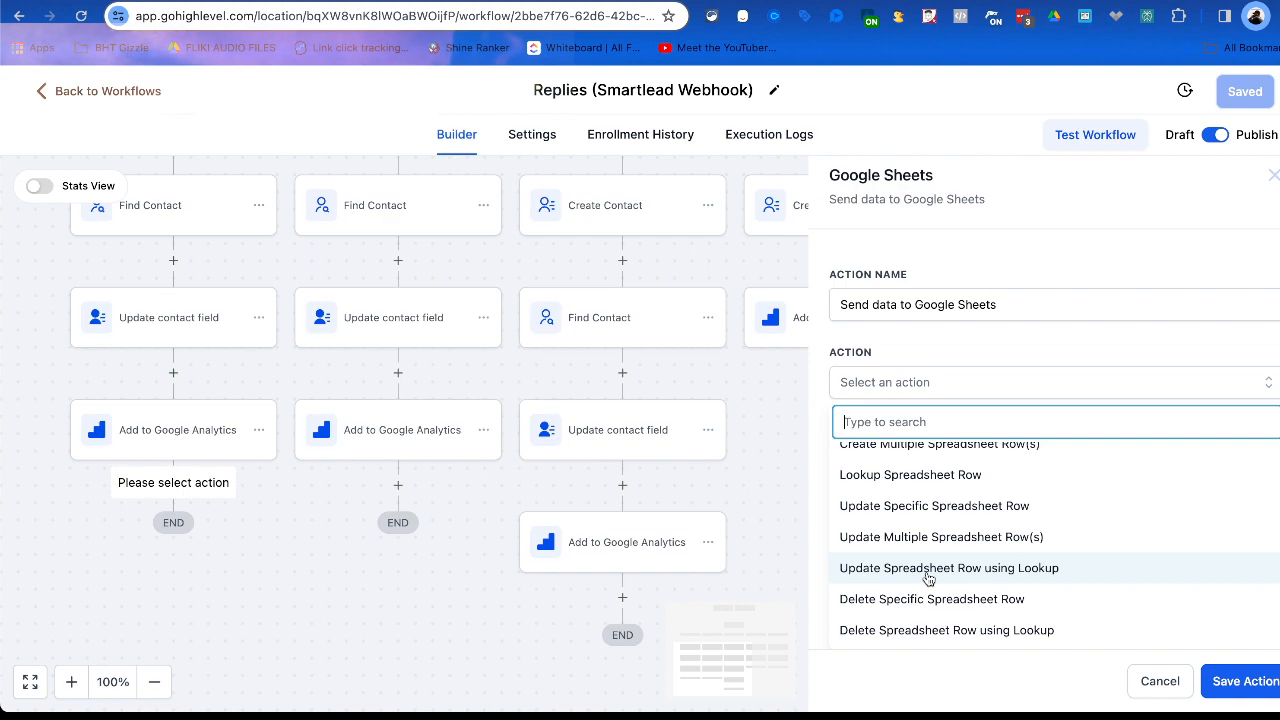
scroll(928, 578, "up", 1)
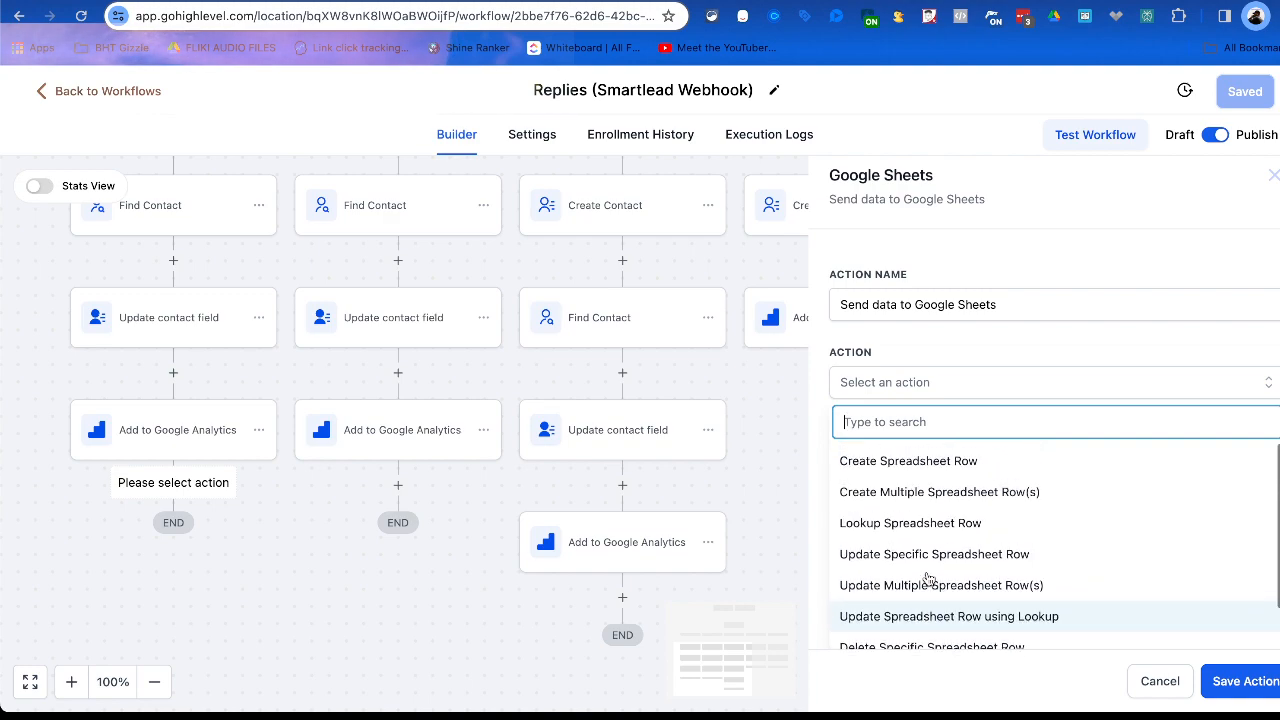
scroll(928, 578, "down", 1)
Choose Update Spreadsheet Row using Lookup as the operation and search its lookup steps for "daf", then clear the search.
left_click(927, 575)
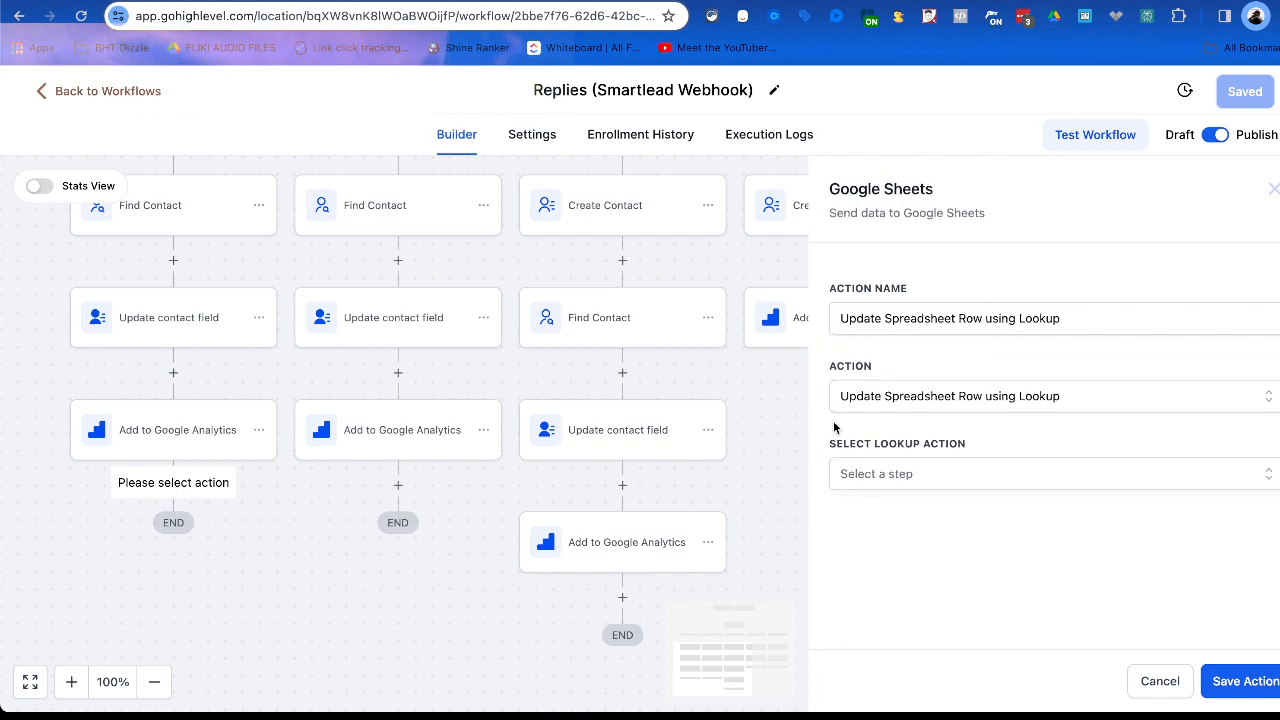
left_click(894, 474)
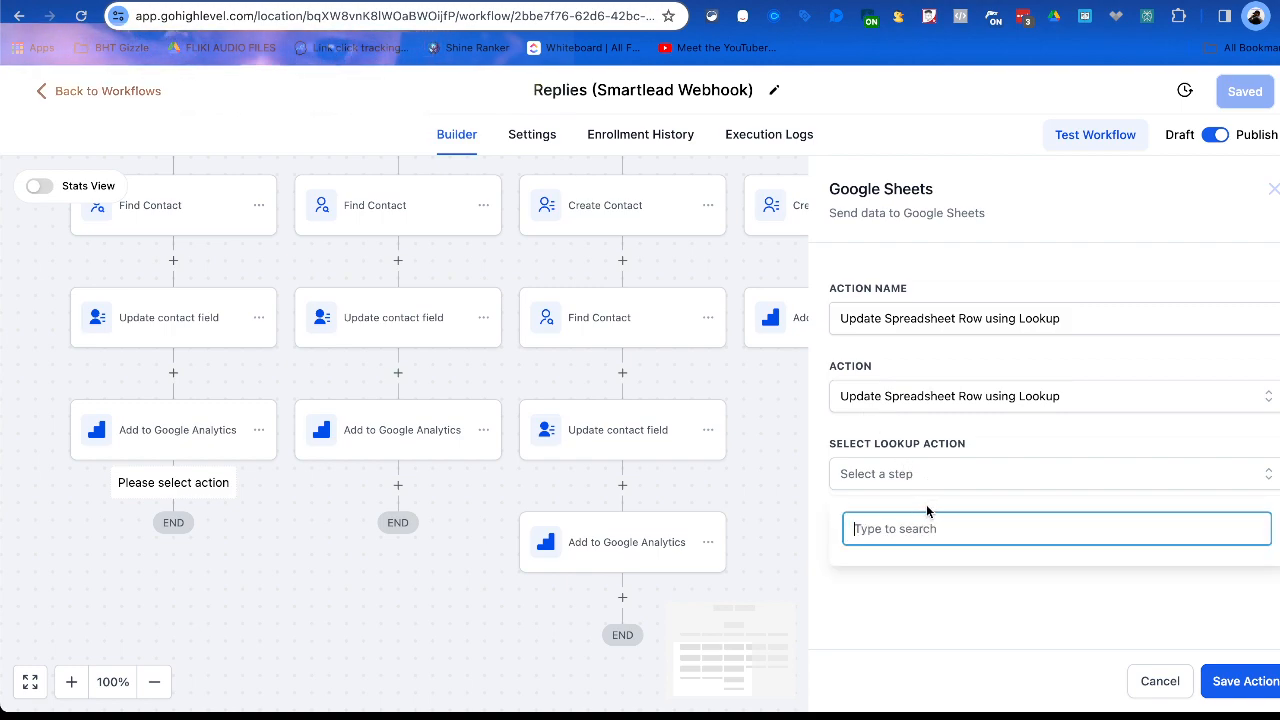
left_click(924, 479)
left_click(922, 474)
left_click(922, 474)
left_click(922, 474)
type("daf")
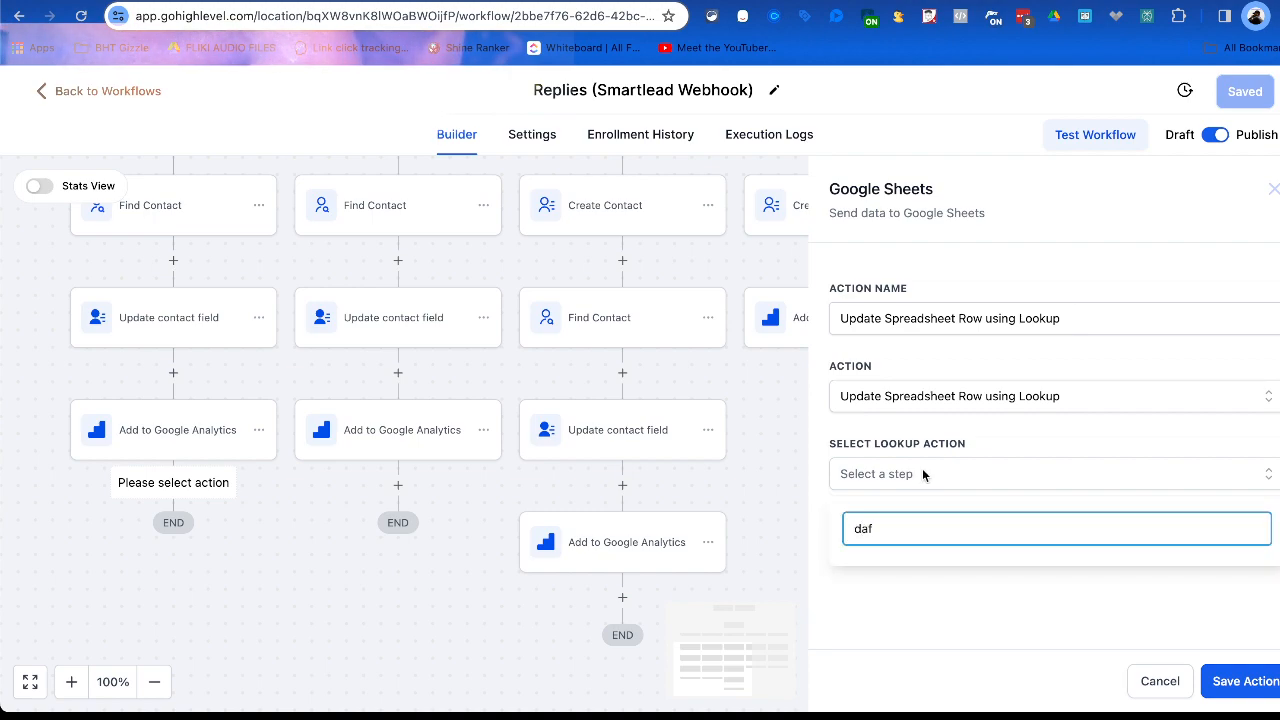
key("BackSpace")
key("BackSpace")
key("BackSpace")
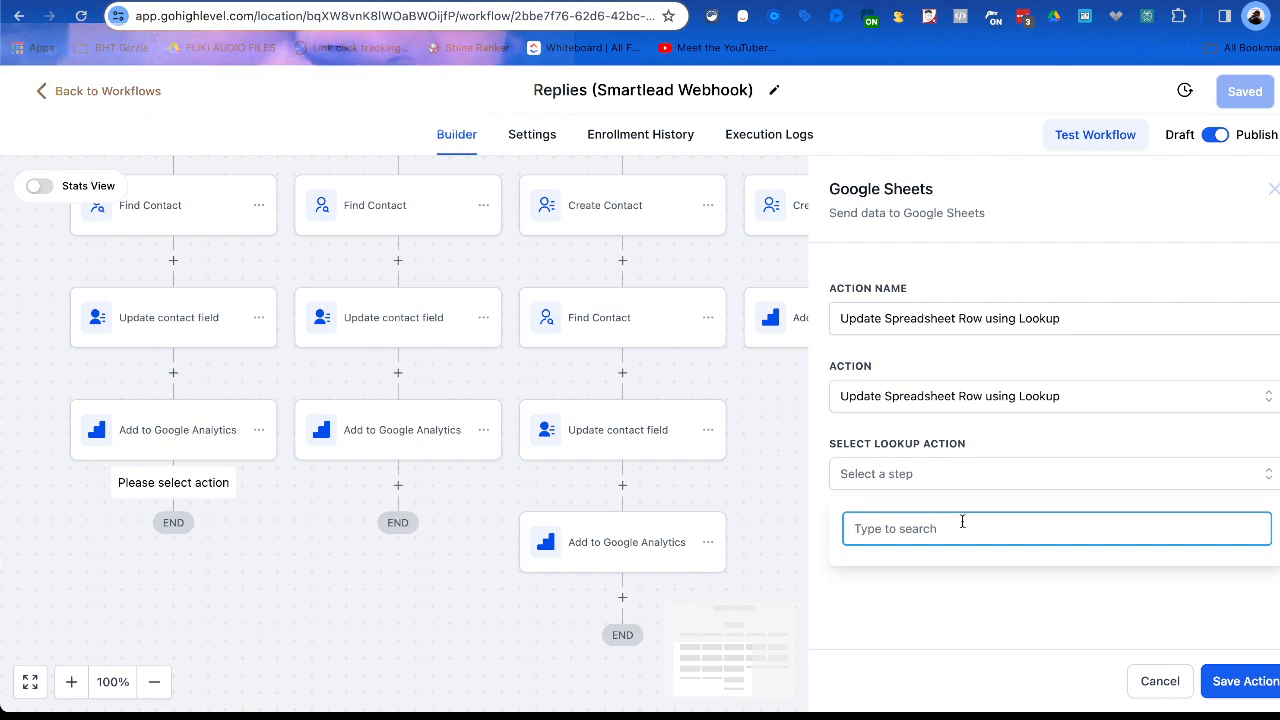
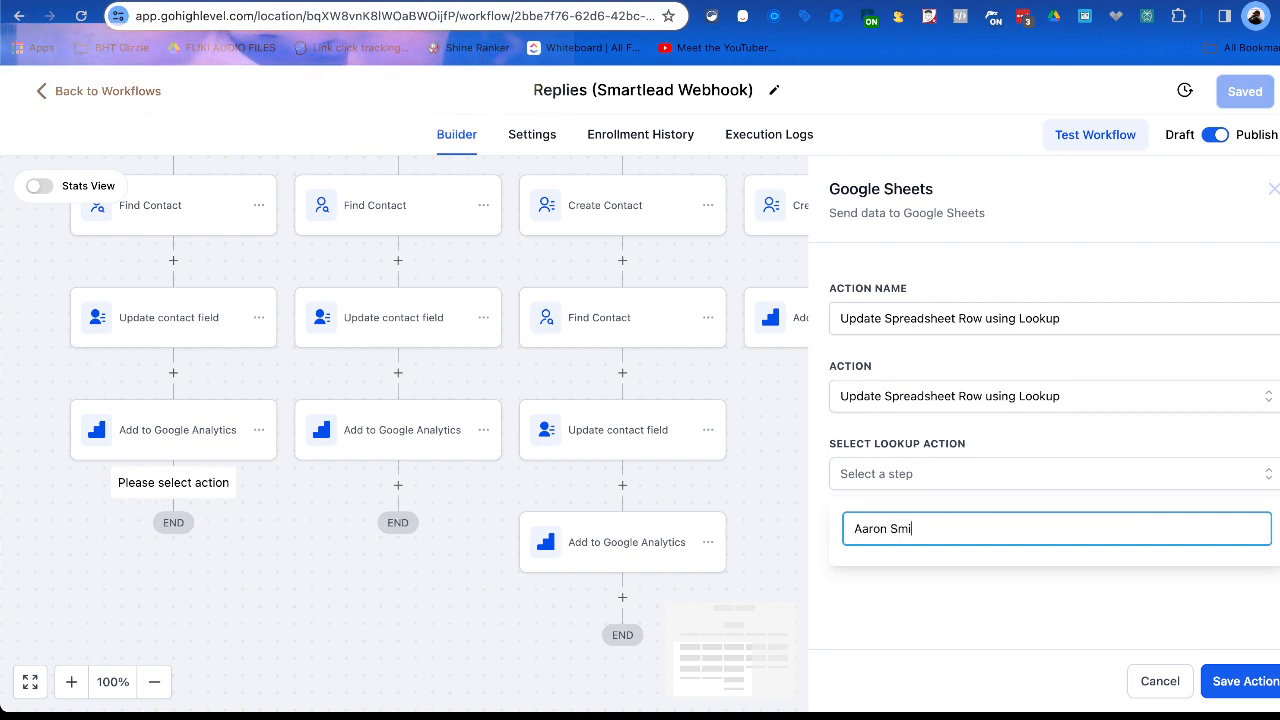
Search the lookup steps for a person's full name and try to save the Google Sheets action.
left_click(1002, 596)
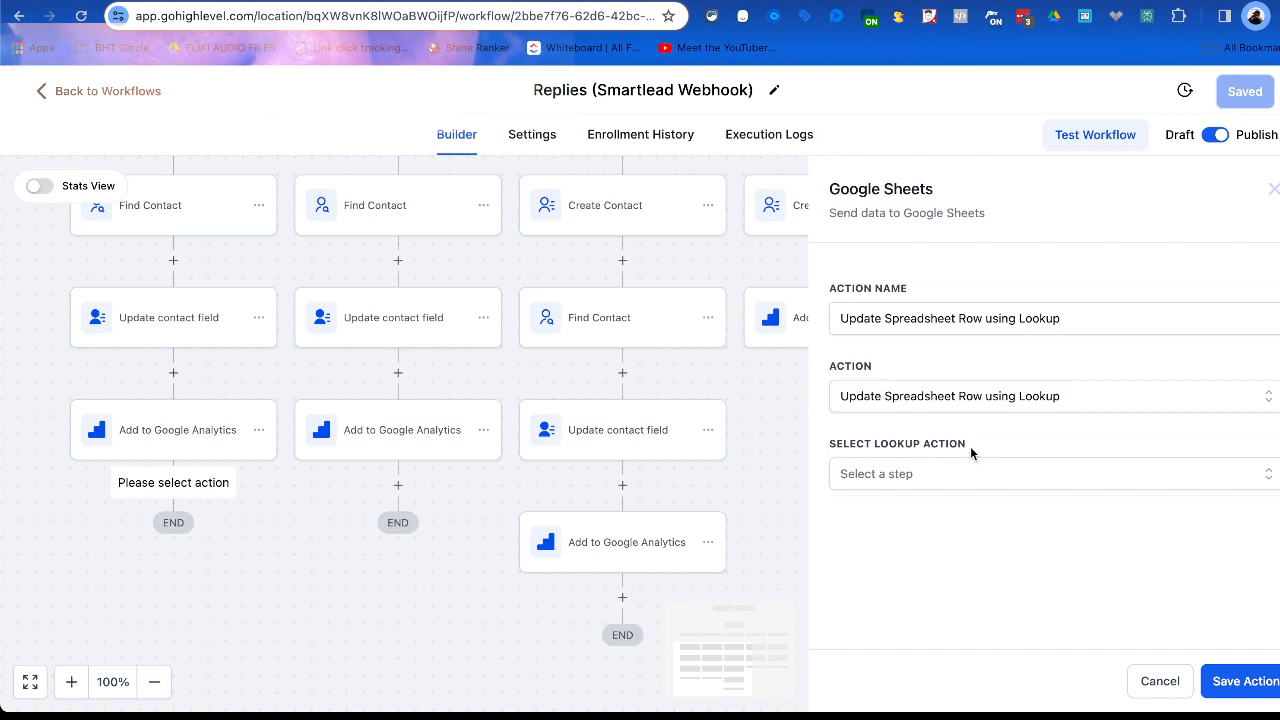
left_click(962, 480)
left_click(1225, 680)
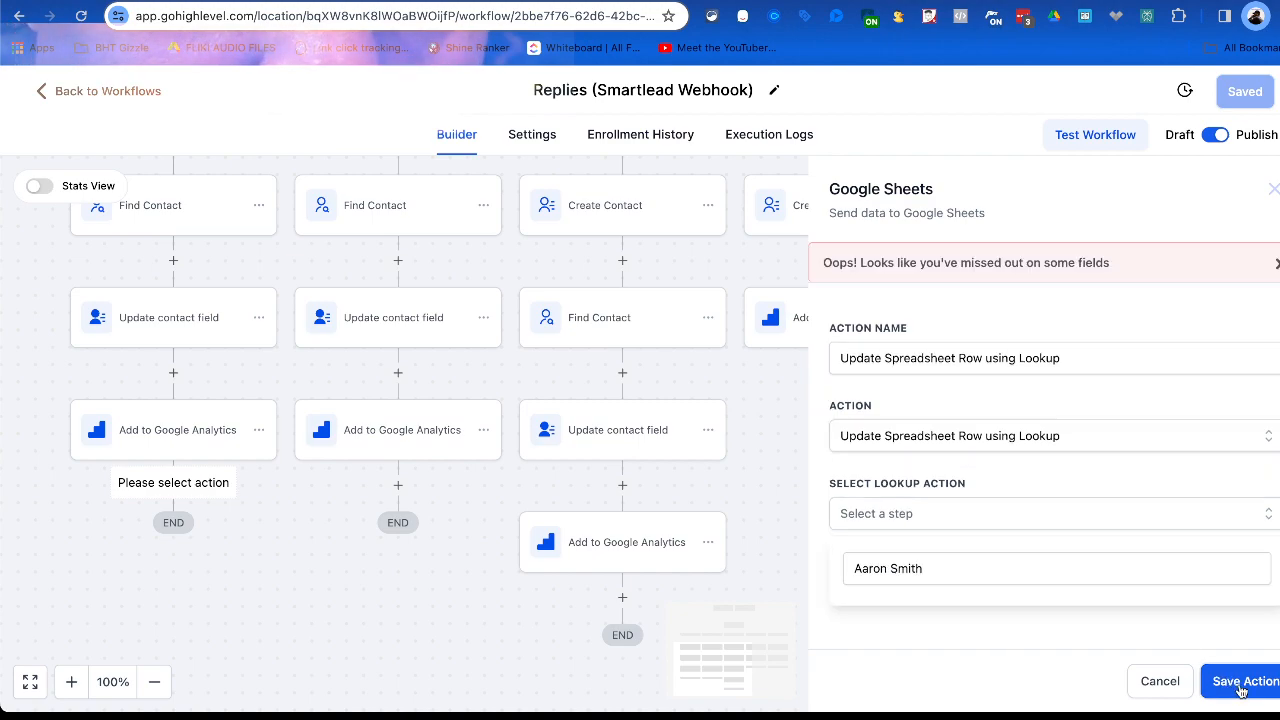
Switch the Google Sheets operation to Create Spreadsheet Row and choose the connected Google account.
left_click(1032, 526)
left_click(1032, 526)
left_click(1032, 526)
left_click(1032, 526)
left_click(1094, 508)
left_click(1094, 508)
left_click(1118, 438)
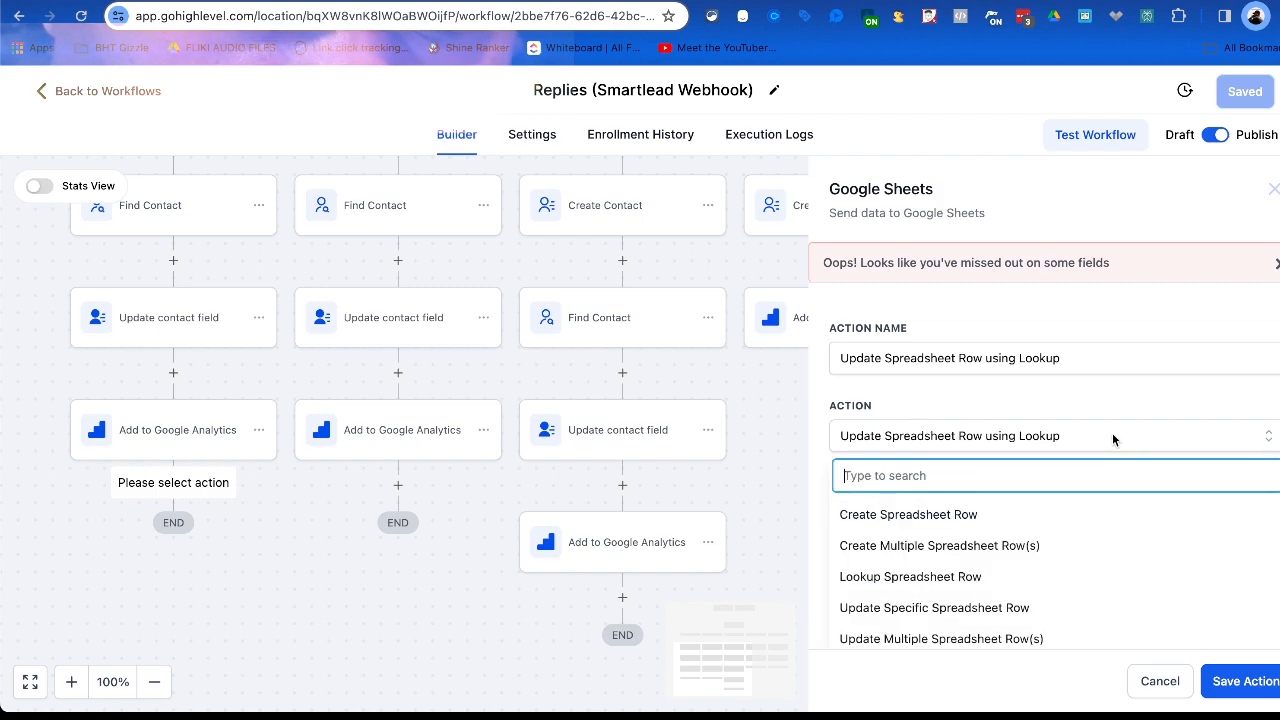
left_click(1029, 514)
left_click(1026, 516)
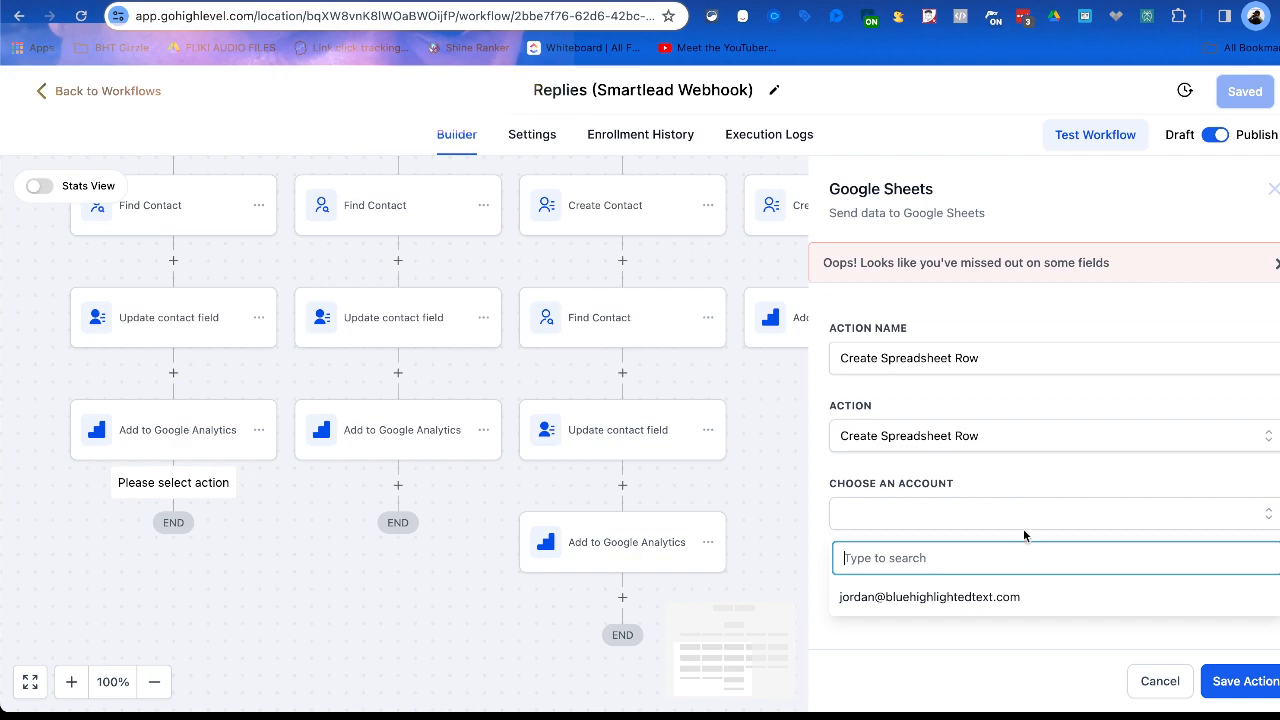
left_click(1008, 597)
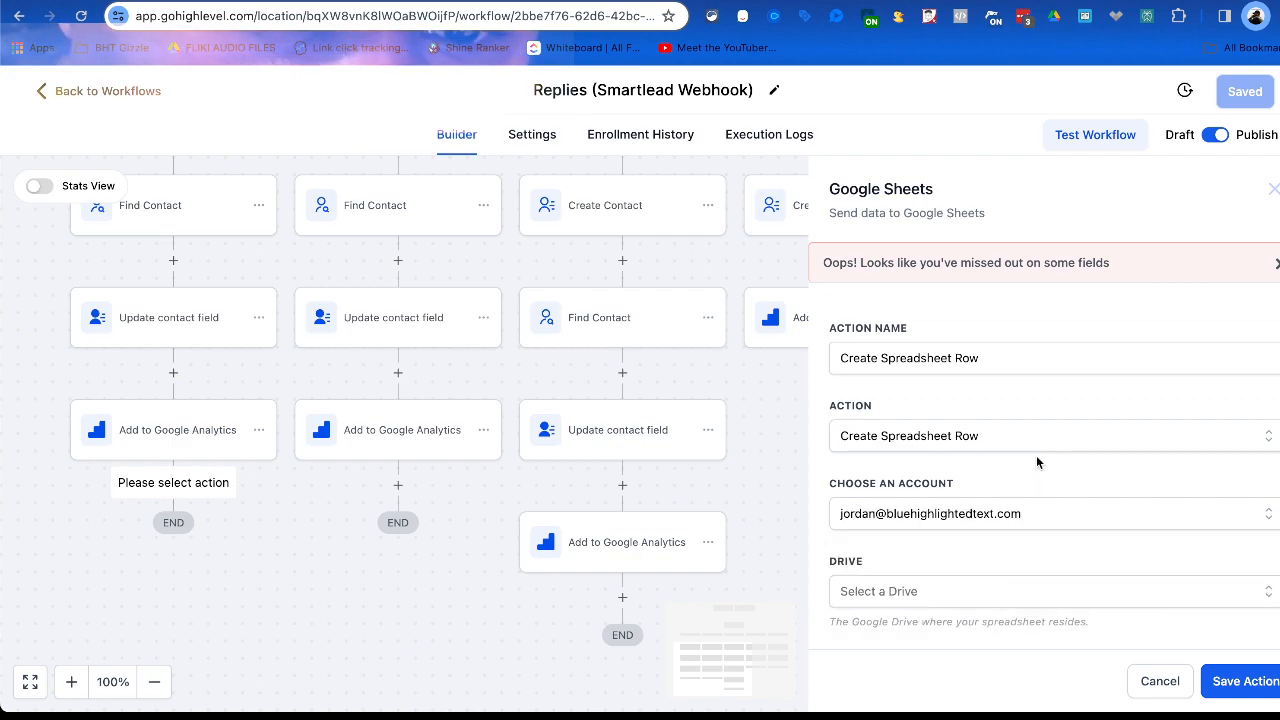
Look through the Google Drives available as the spreadsheet's location.
left_click(1005, 591)
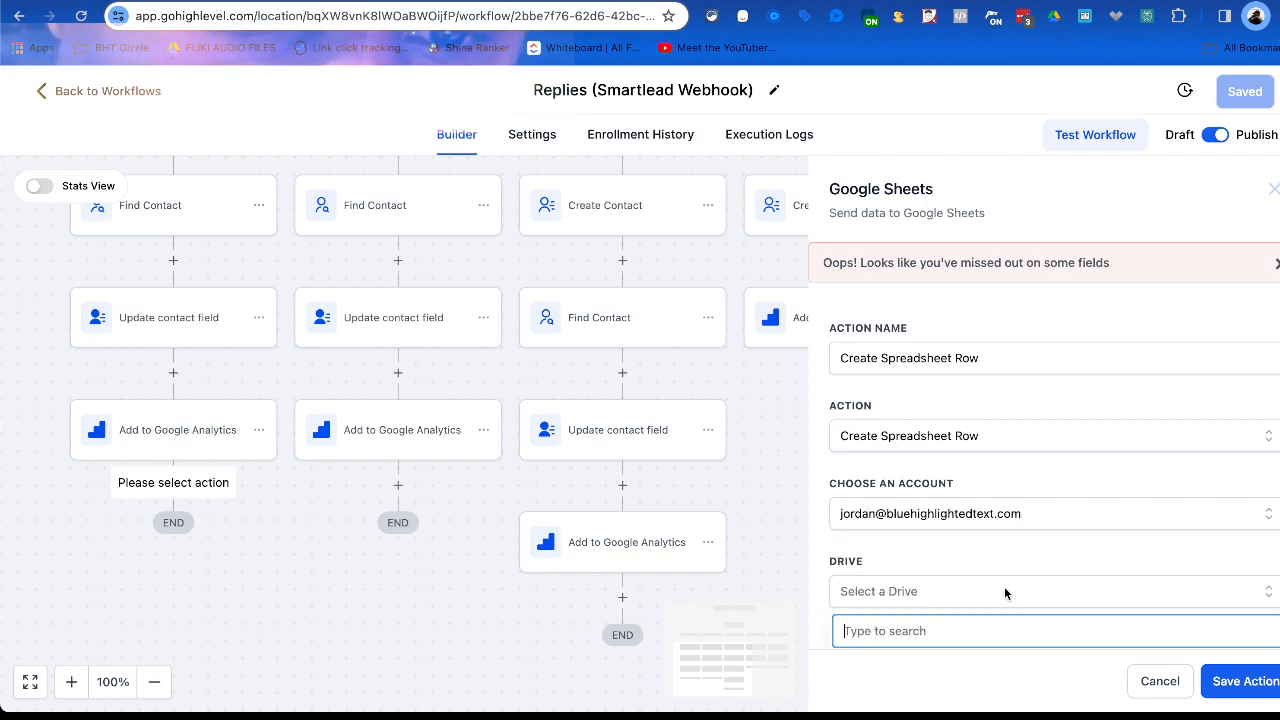
scroll(981, 623, "down", 3)
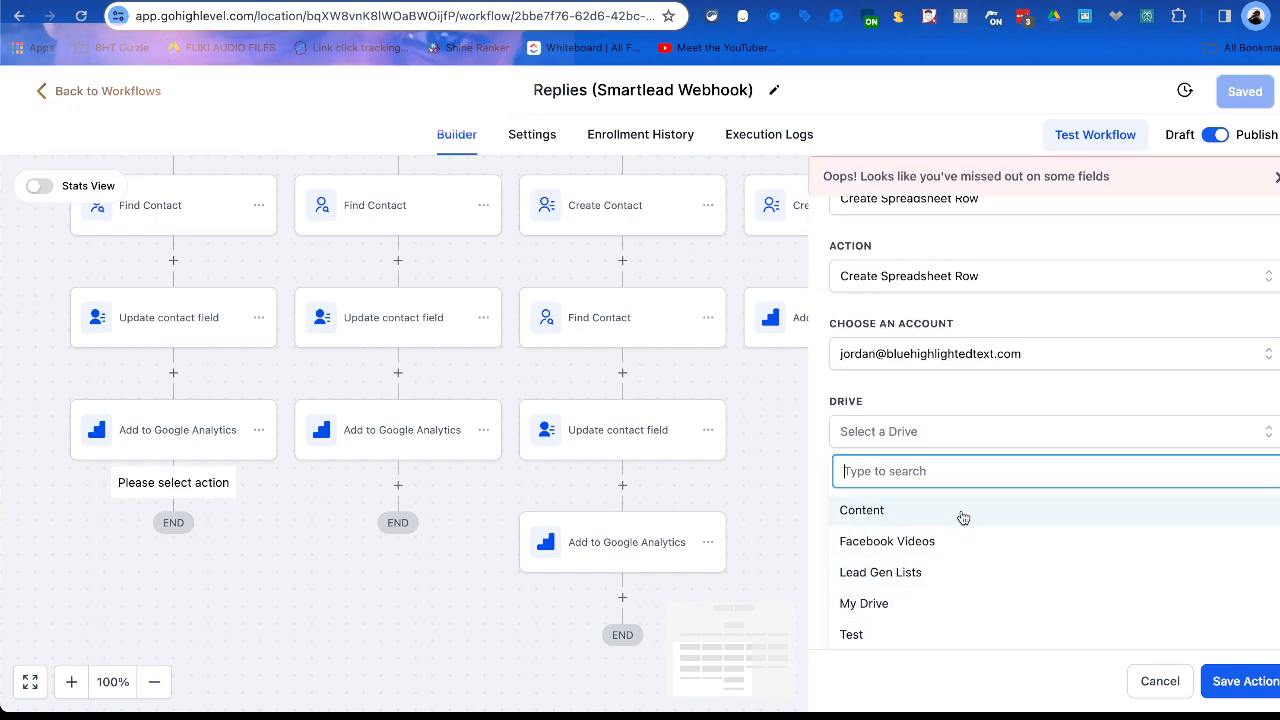
scroll(963, 517, "down", 1)
scroll(963, 517, "up", 1)
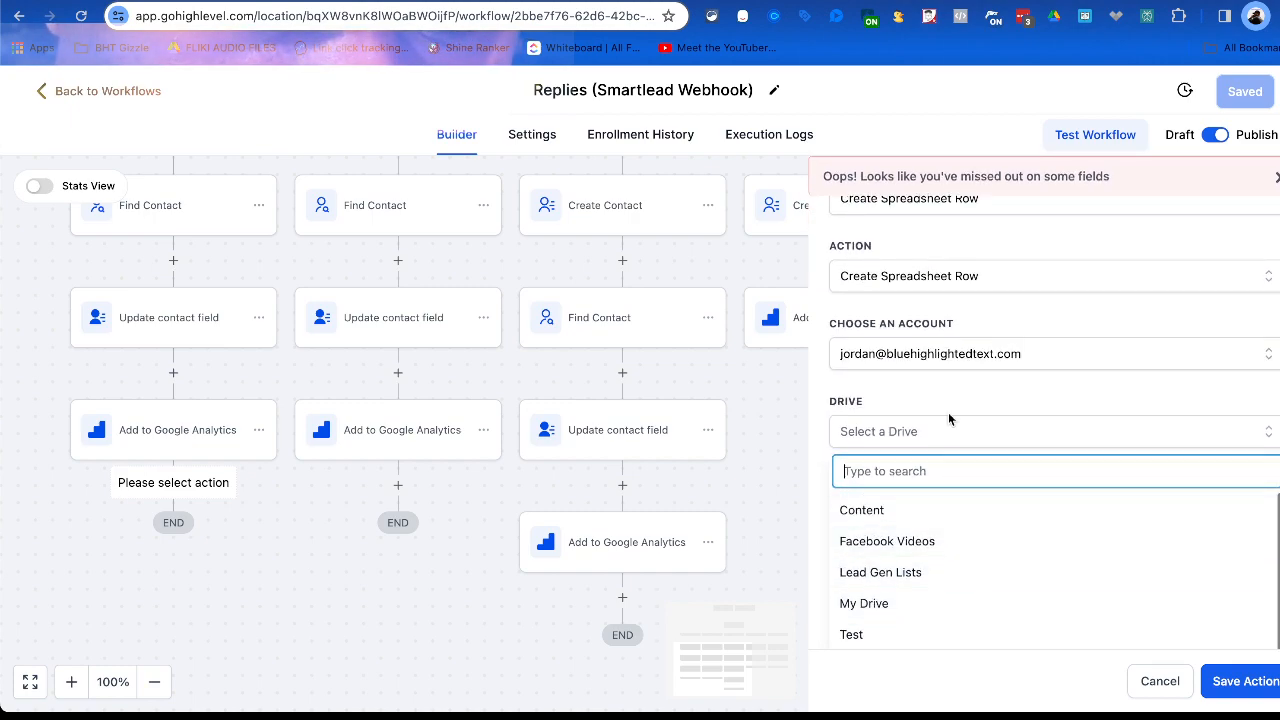
scroll(950, 418, "up", 3)
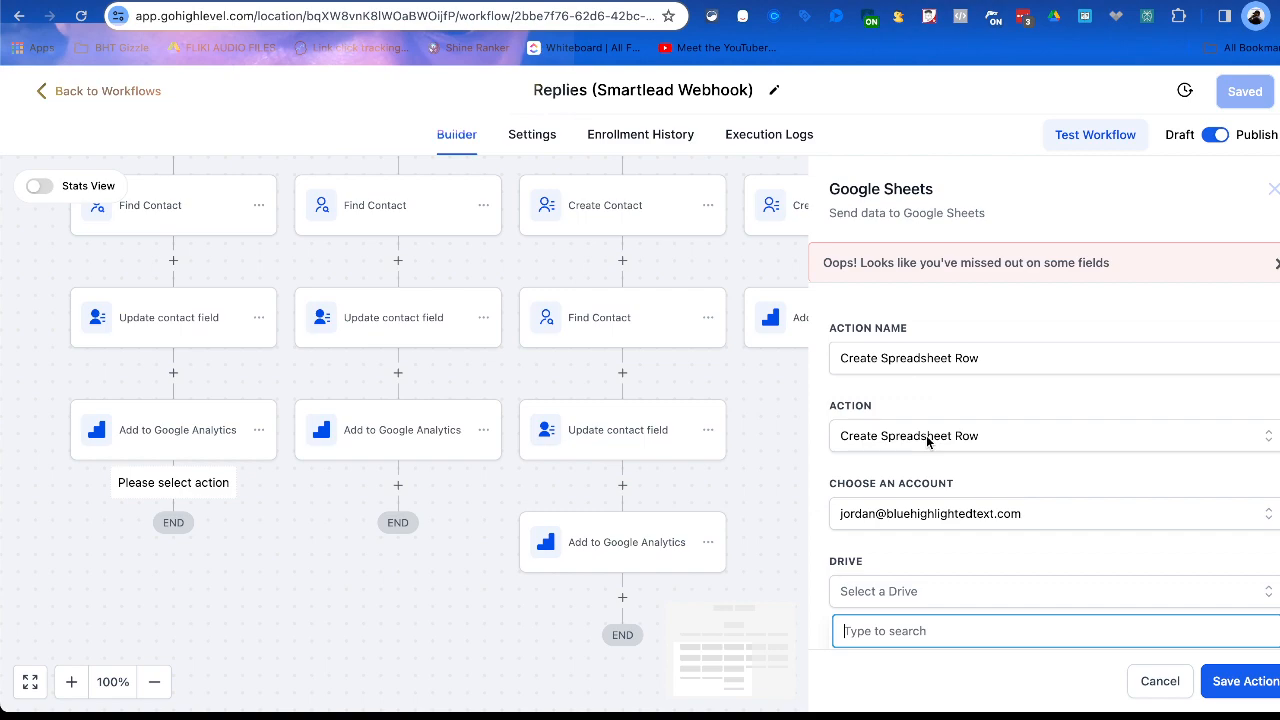
scroll(940, 417, "down", 3)
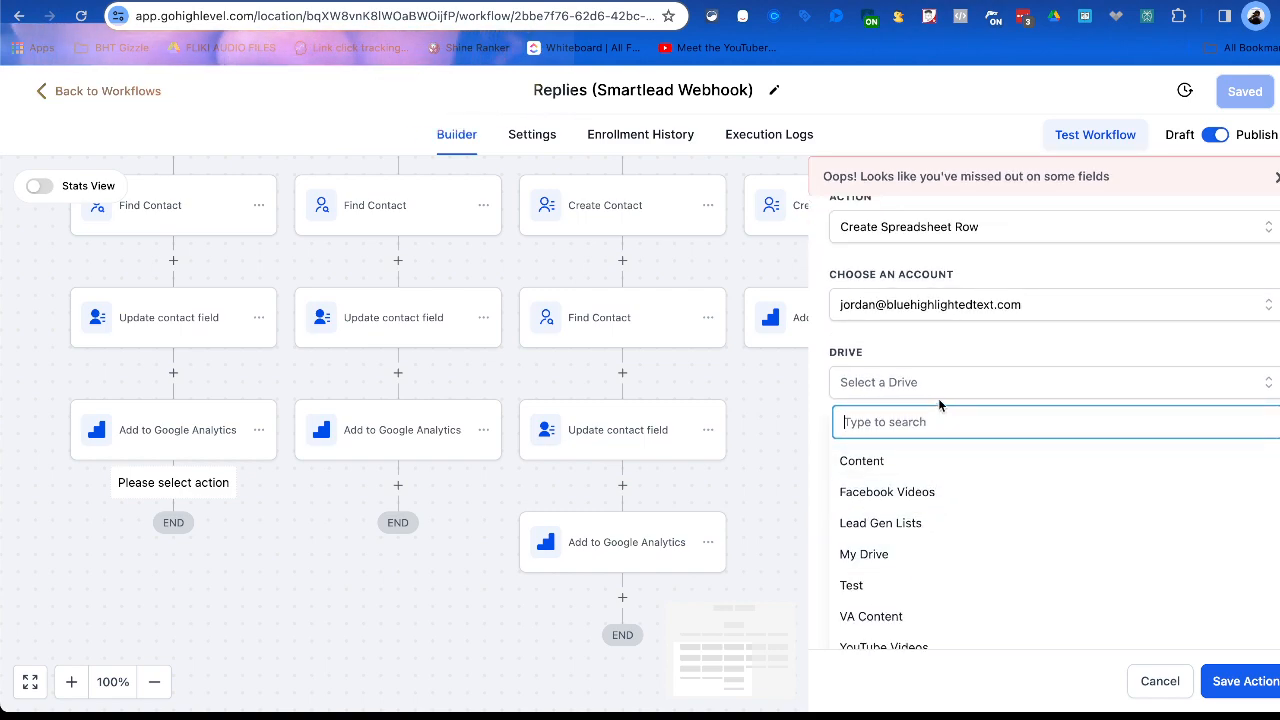
scroll(940, 381, "up", 3)
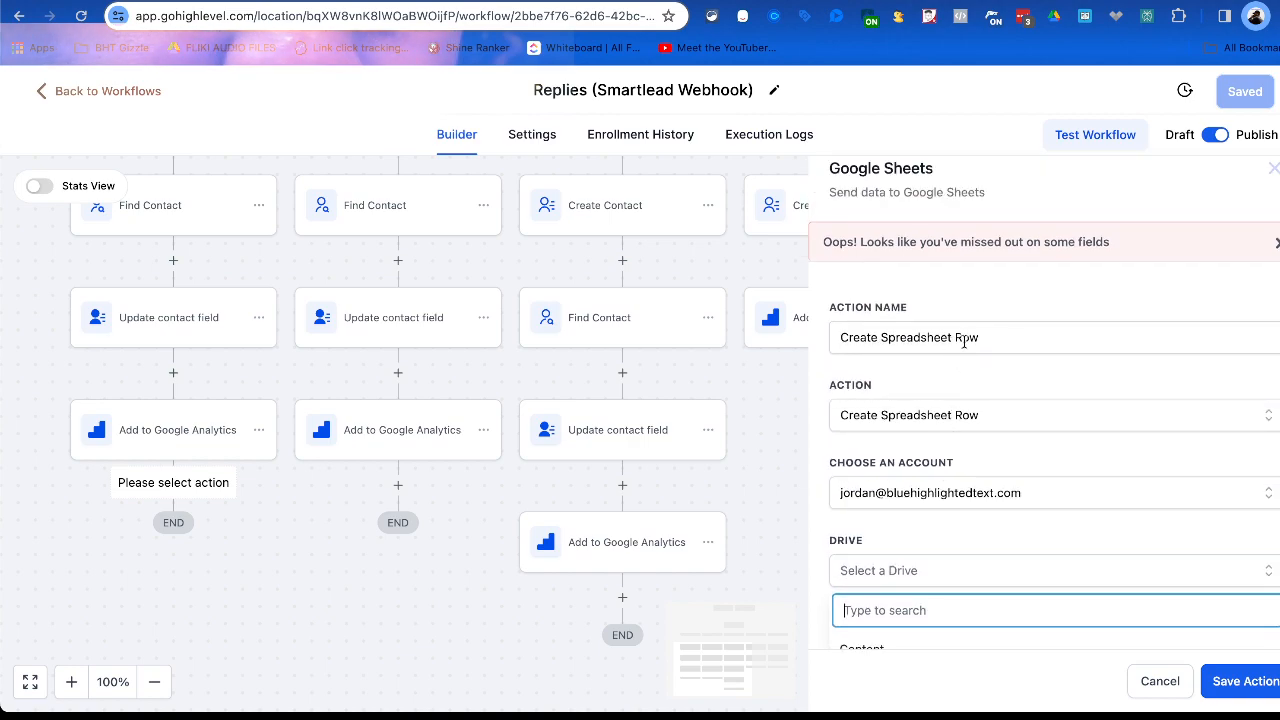
Change the Google Sheets operation to Lookup Spreadsheet Row and open its drive choices.
left_click(1000, 415)
scroll(975, 490, "down", 1)
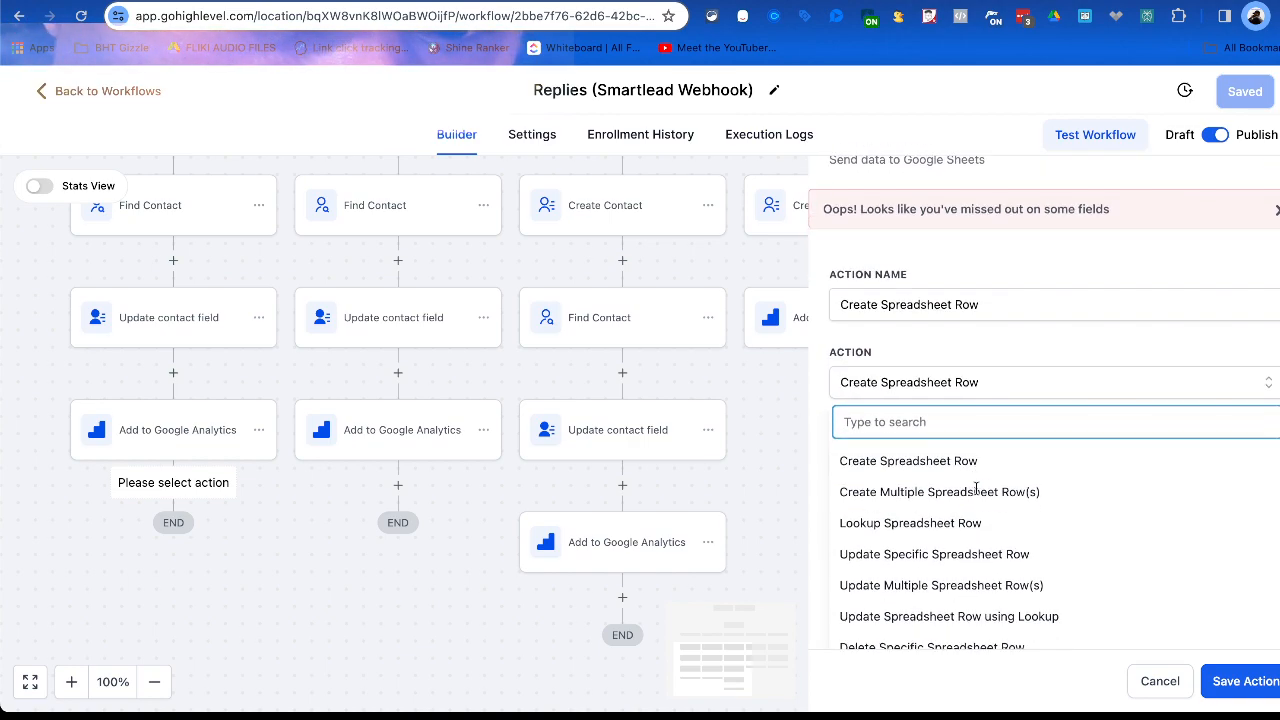
left_click(936, 533)
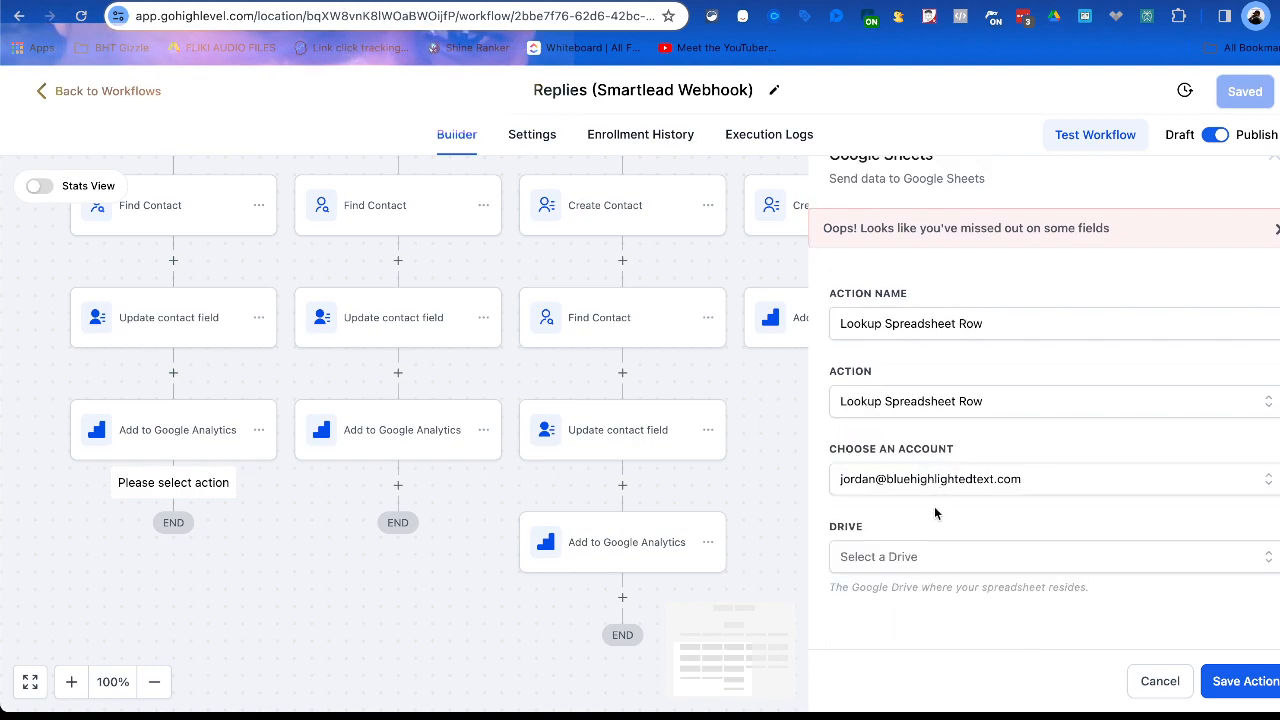
left_click(914, 560)
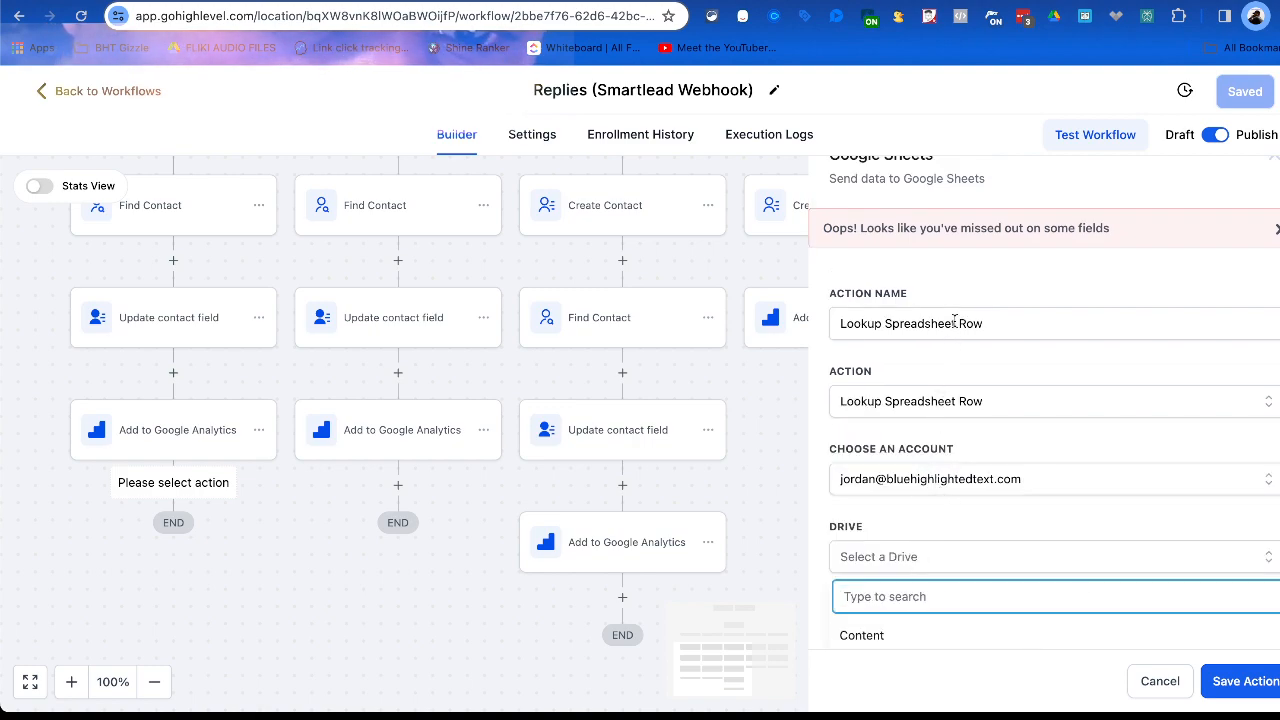
Switch the operation to Update Spreadsheet Row using Lookup and check its lookup step choices.
left_click(968, 395)
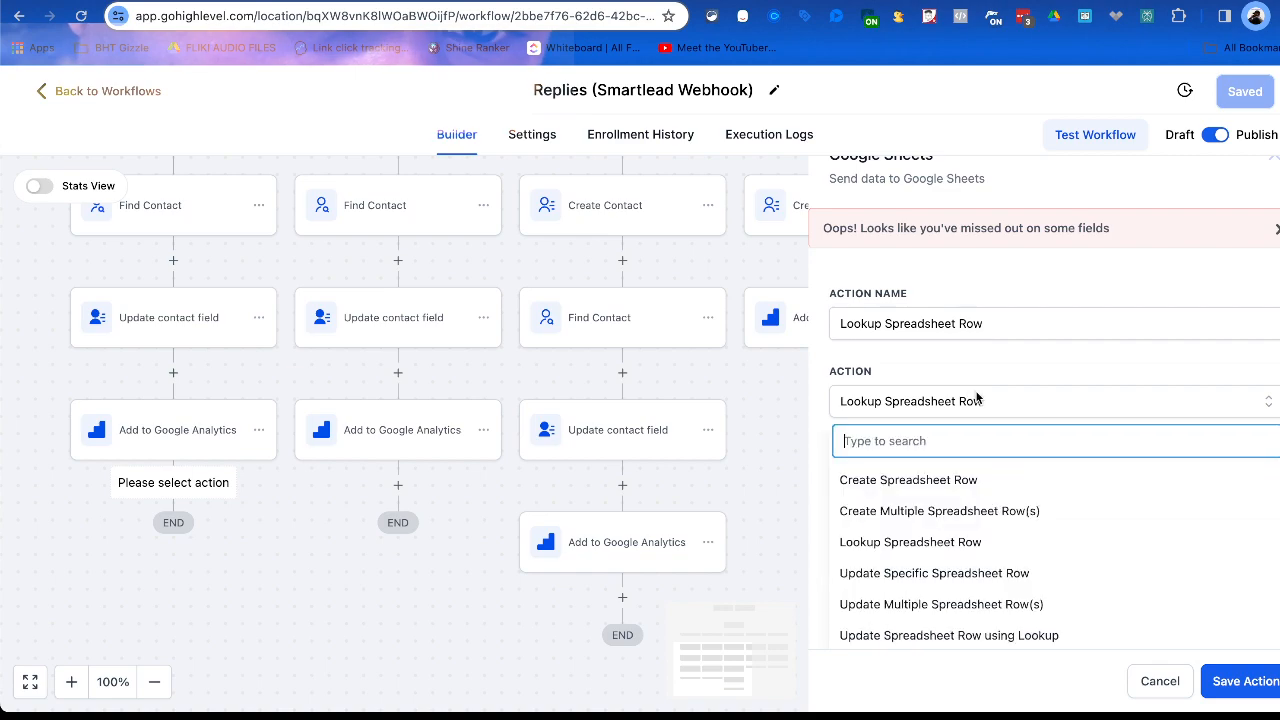
scroll(960, 528, "down", 3)
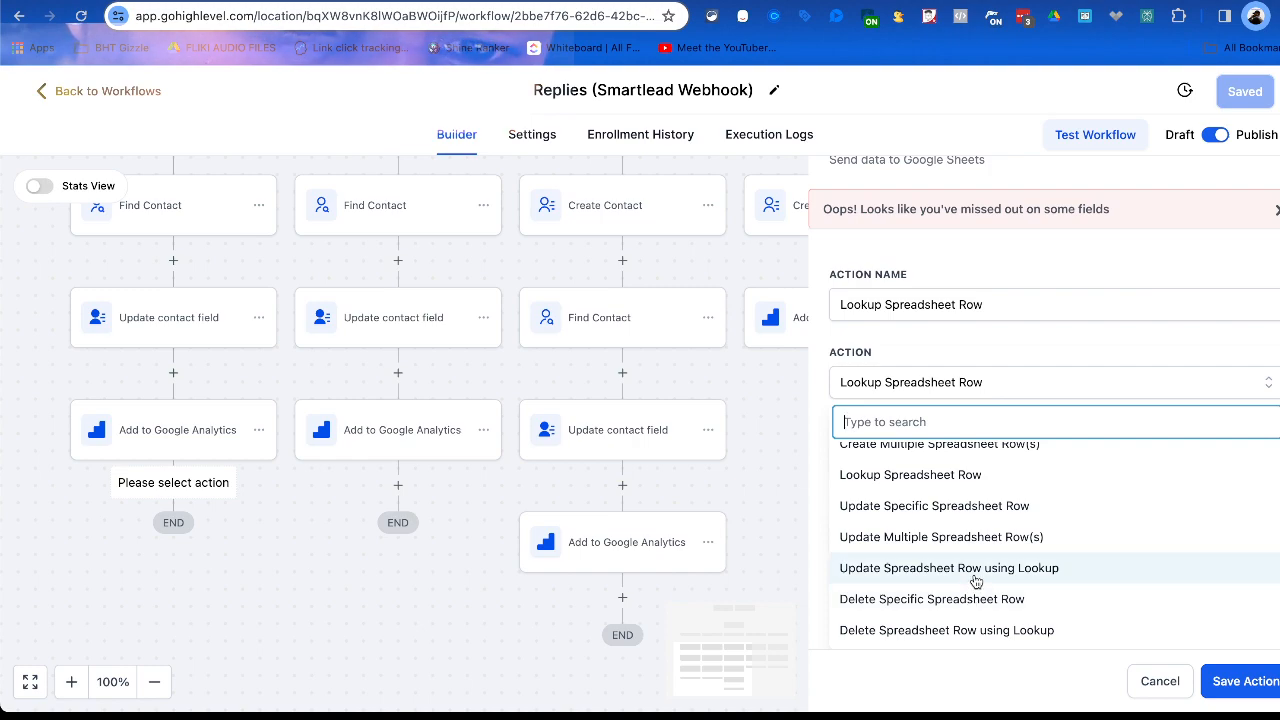
left_click(975, 568)
left_click(965, 513)
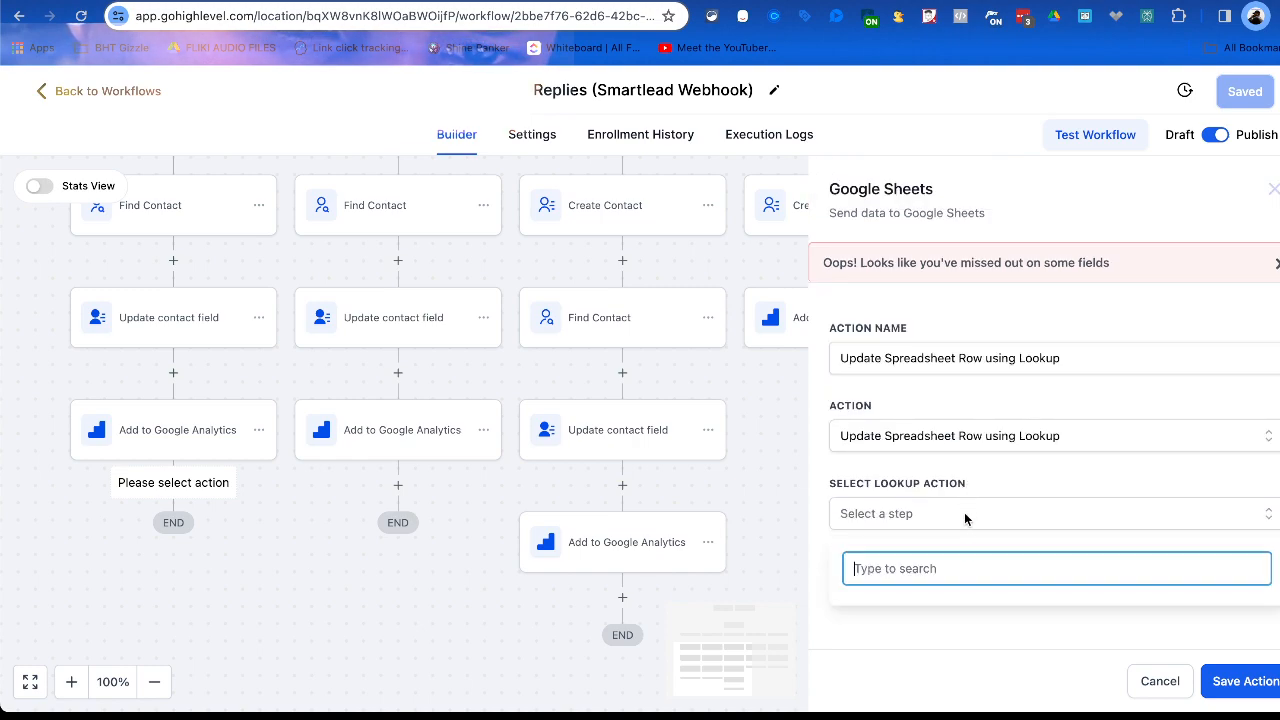
left_click(980, 528)
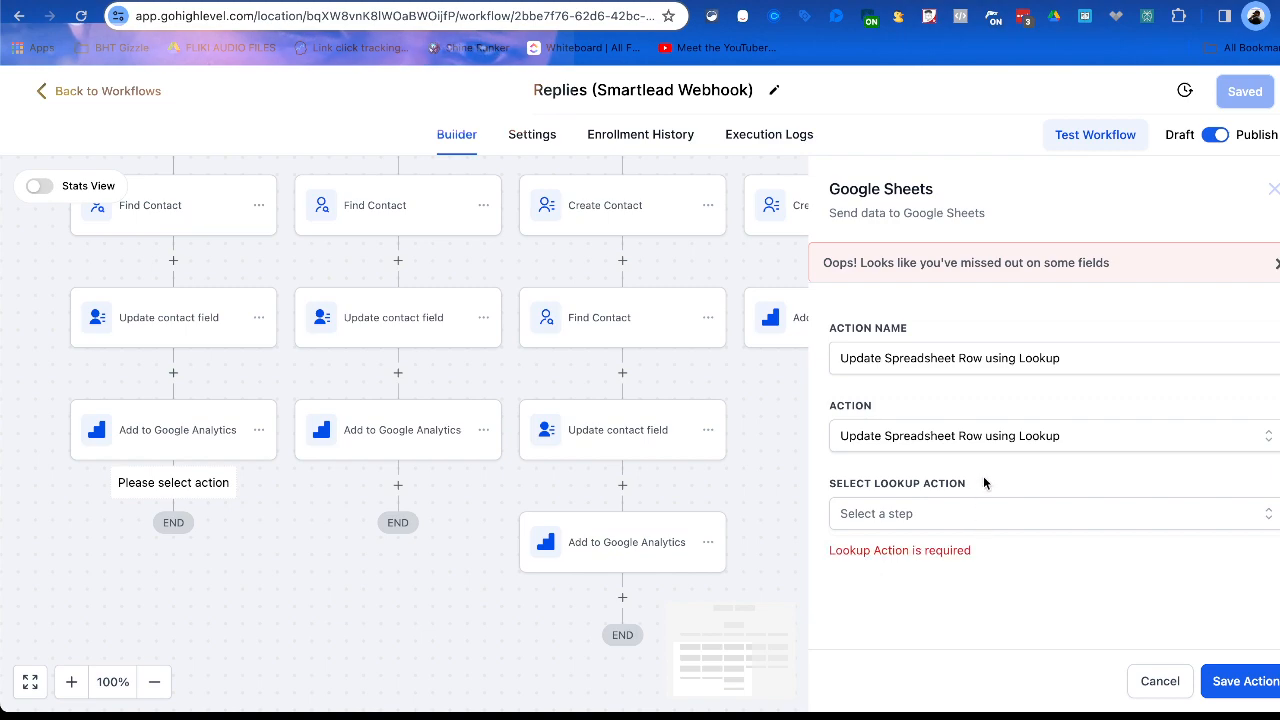
Switch the Google Sheets operation to Lookup Spreadsheet Row and choose Lead Gen Lists as the drive.
left_click(987, 437)
left_click(935, 561)
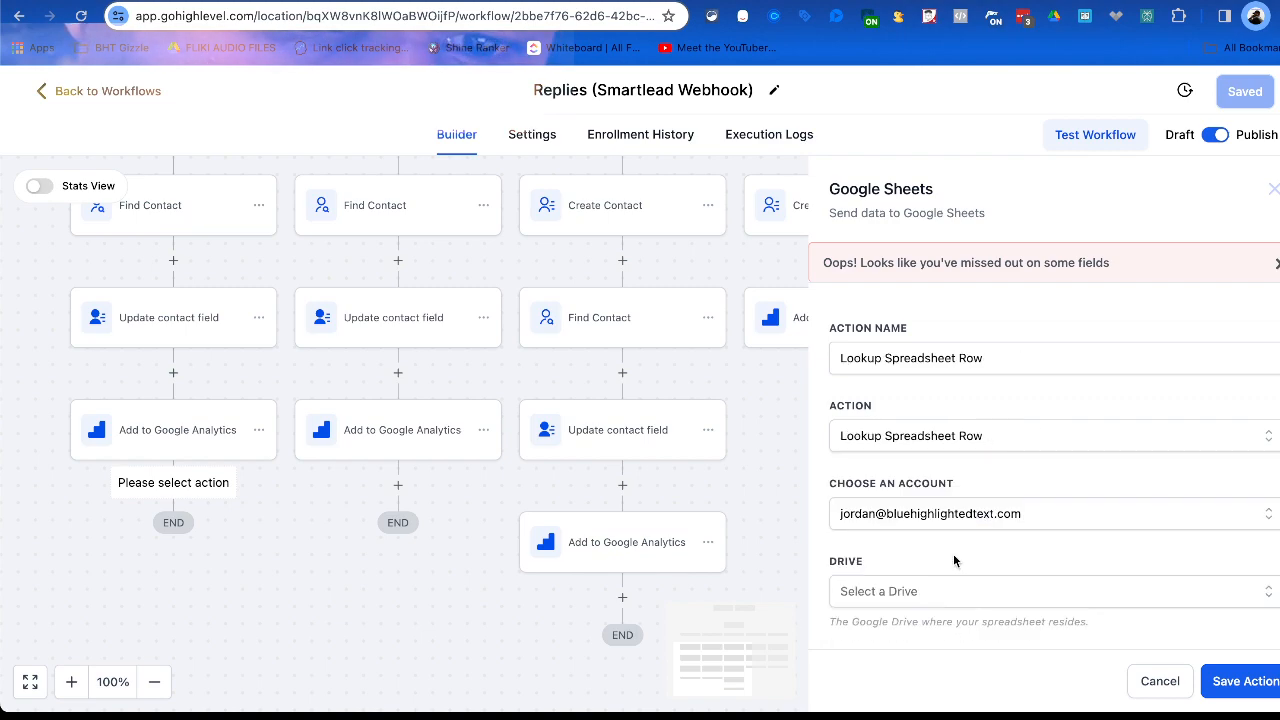
left_click(958, 588)
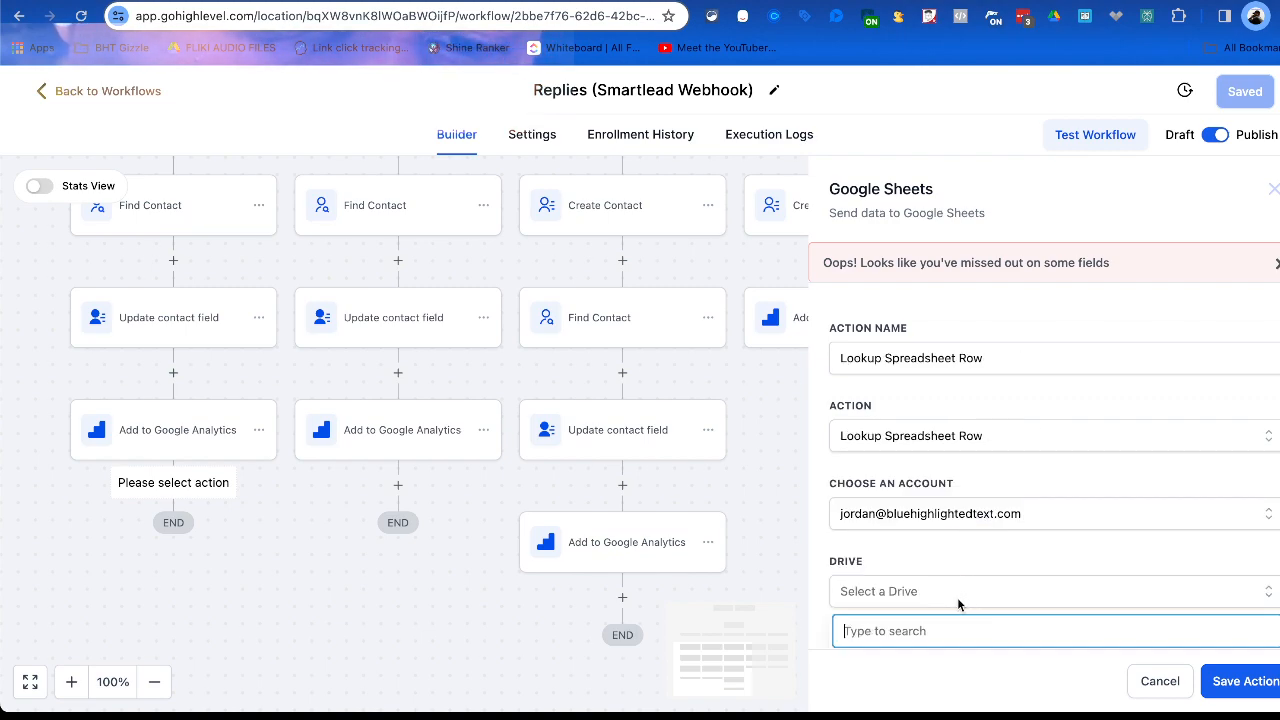
scroll(931, 493, "down", 1)
scroll(931, 493, "up", 1)
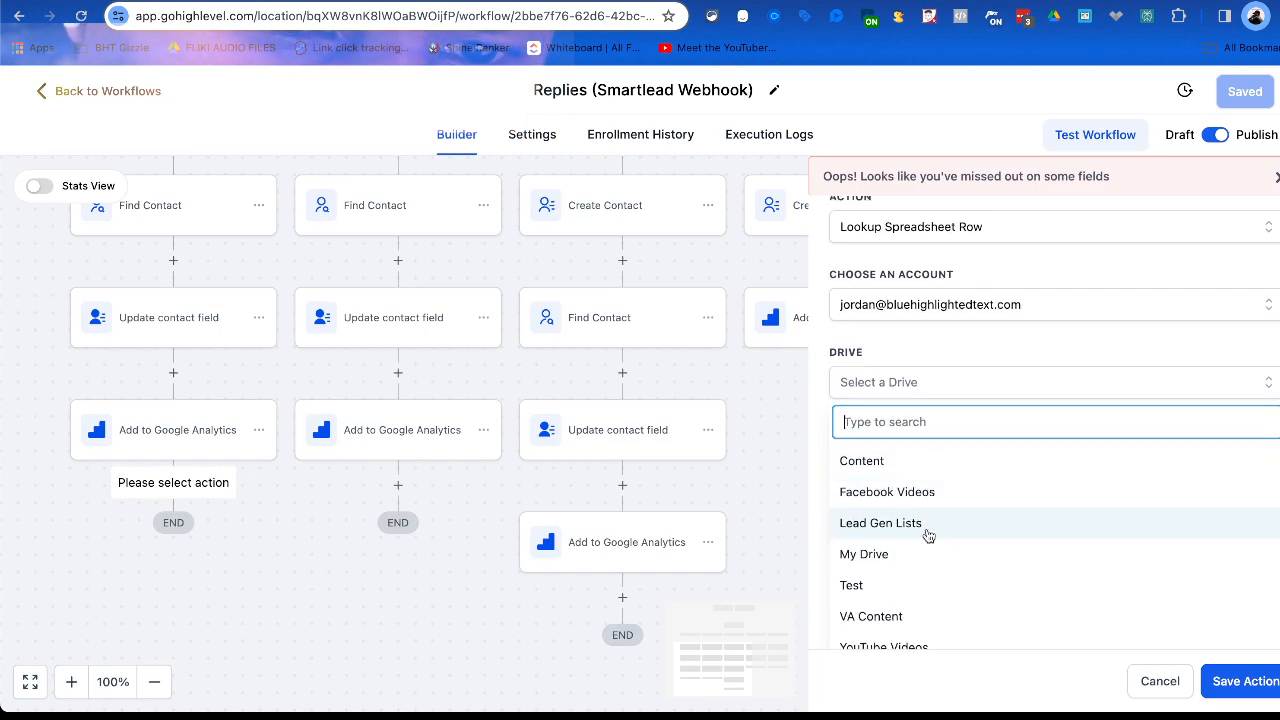
left_click(928, 534)
Browse the drive's spreadsheets and choose Jordan leads as the one to look up.
left_click(938, 590)
scroll(952, 540, "down", 2)
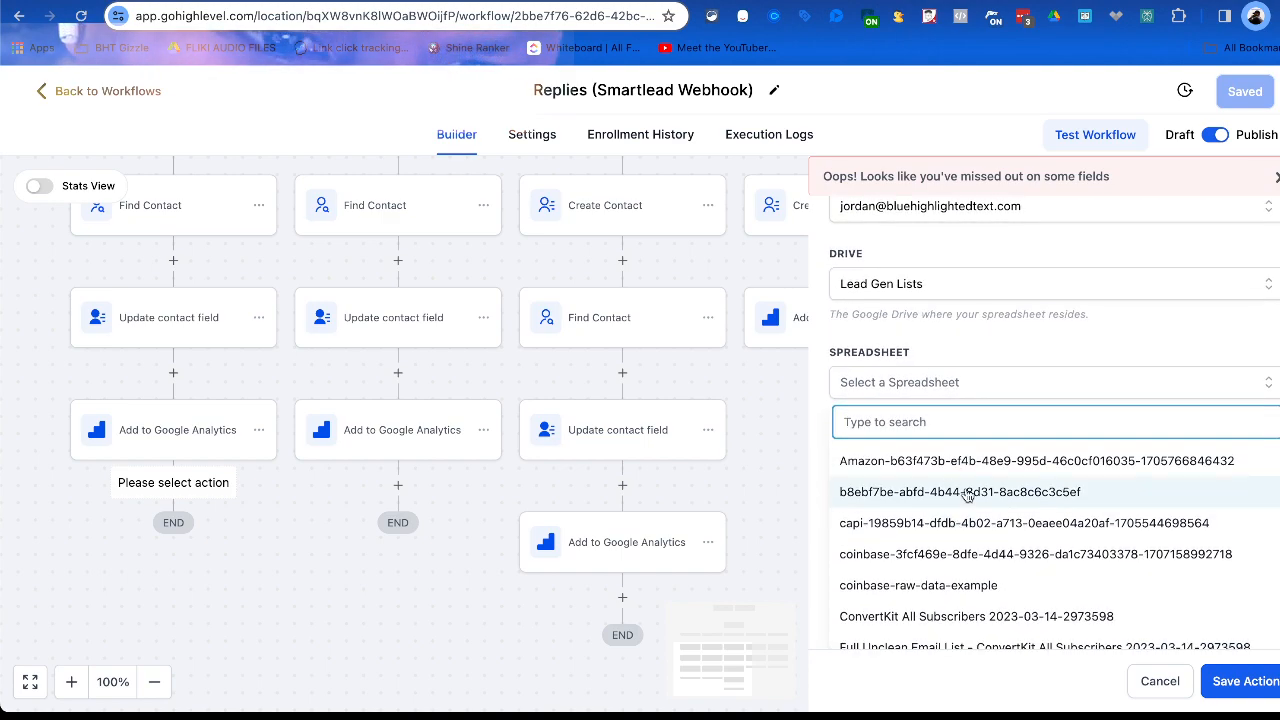
scroll(968, 492, "down", 2)
scroll(967, 543, "down", 2)
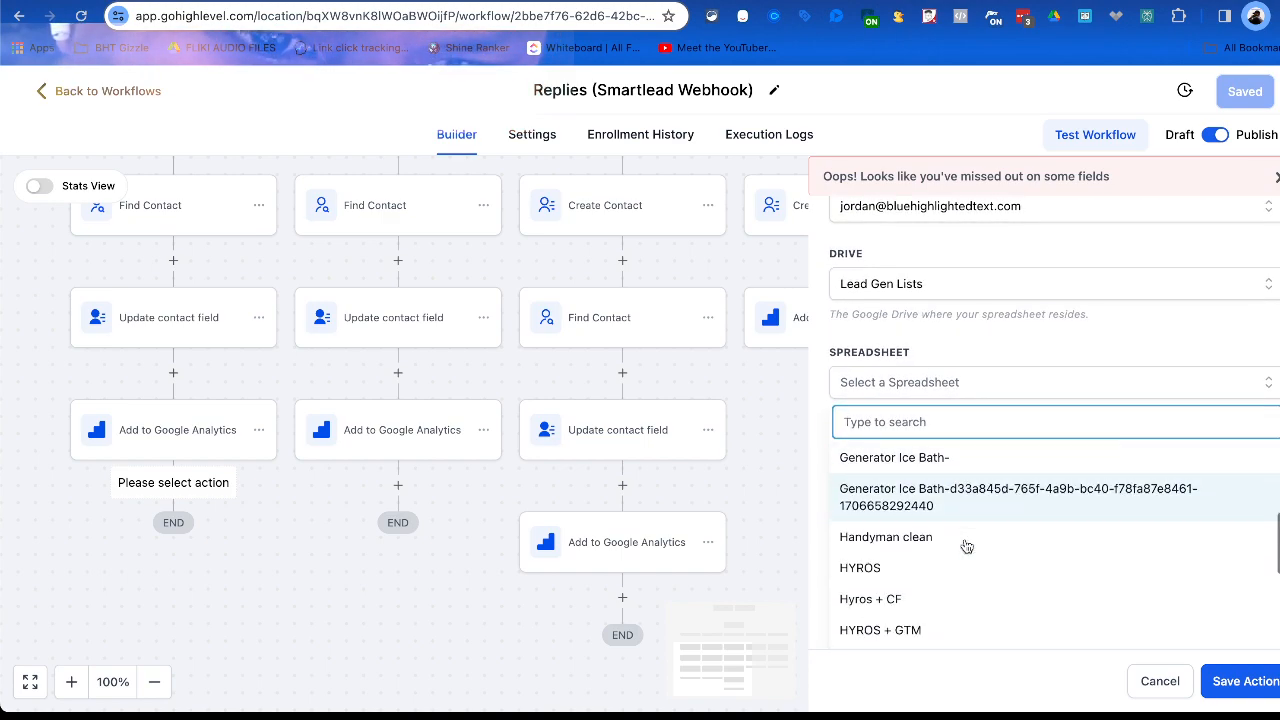
scroll(967, 546, "up", 3)
scroll(967, 555, "down", 2)
scroll(967, 557, "down", 5)
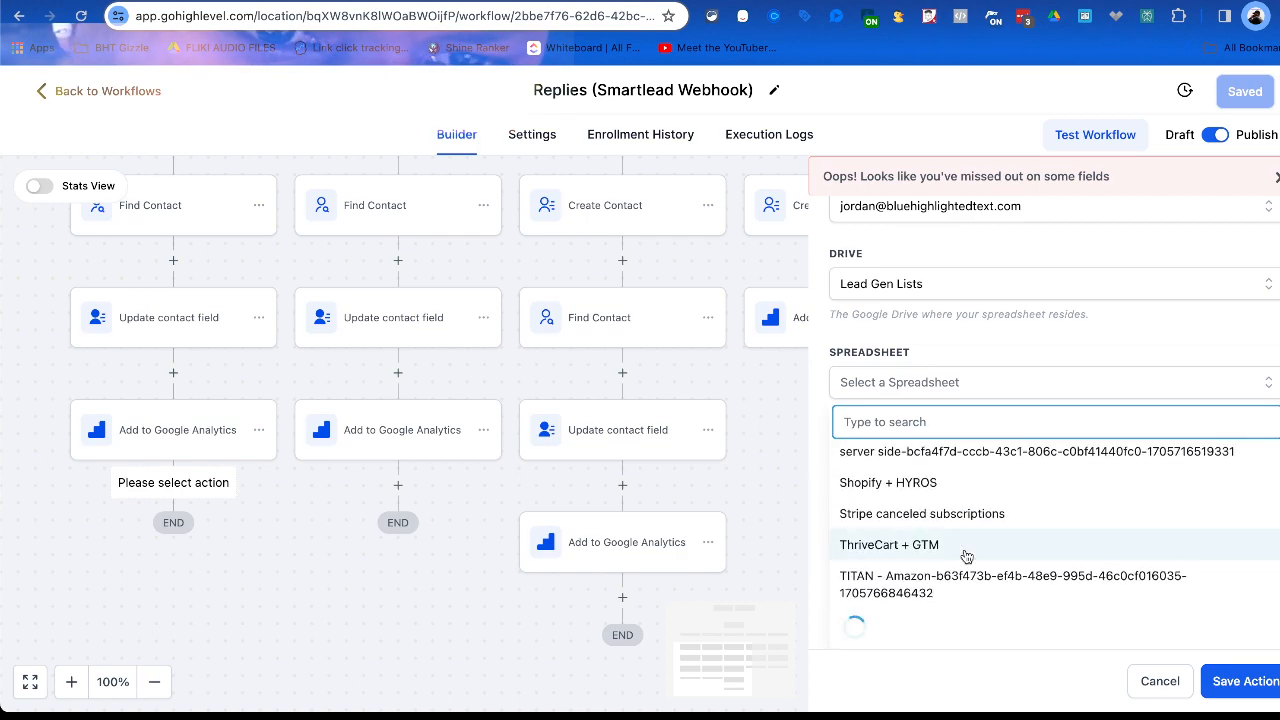
scroll(966, 565, "down", 3)
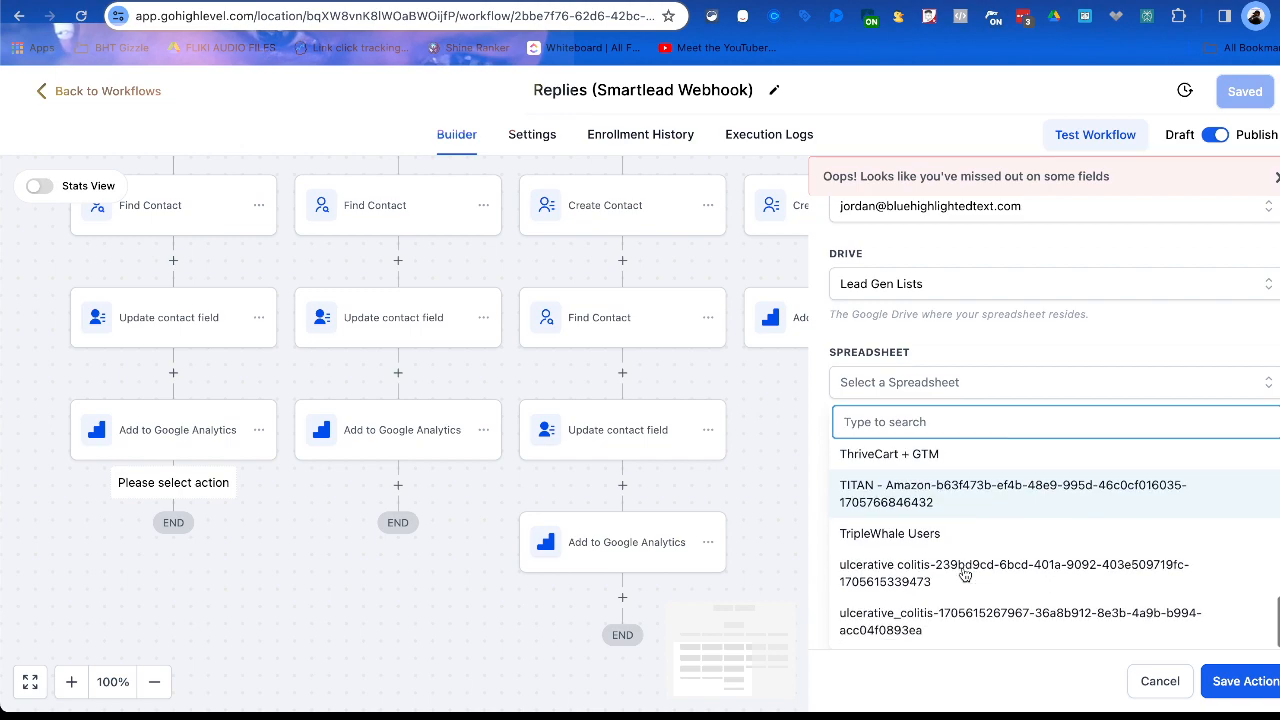
scroll(955, 550, "up", 5)
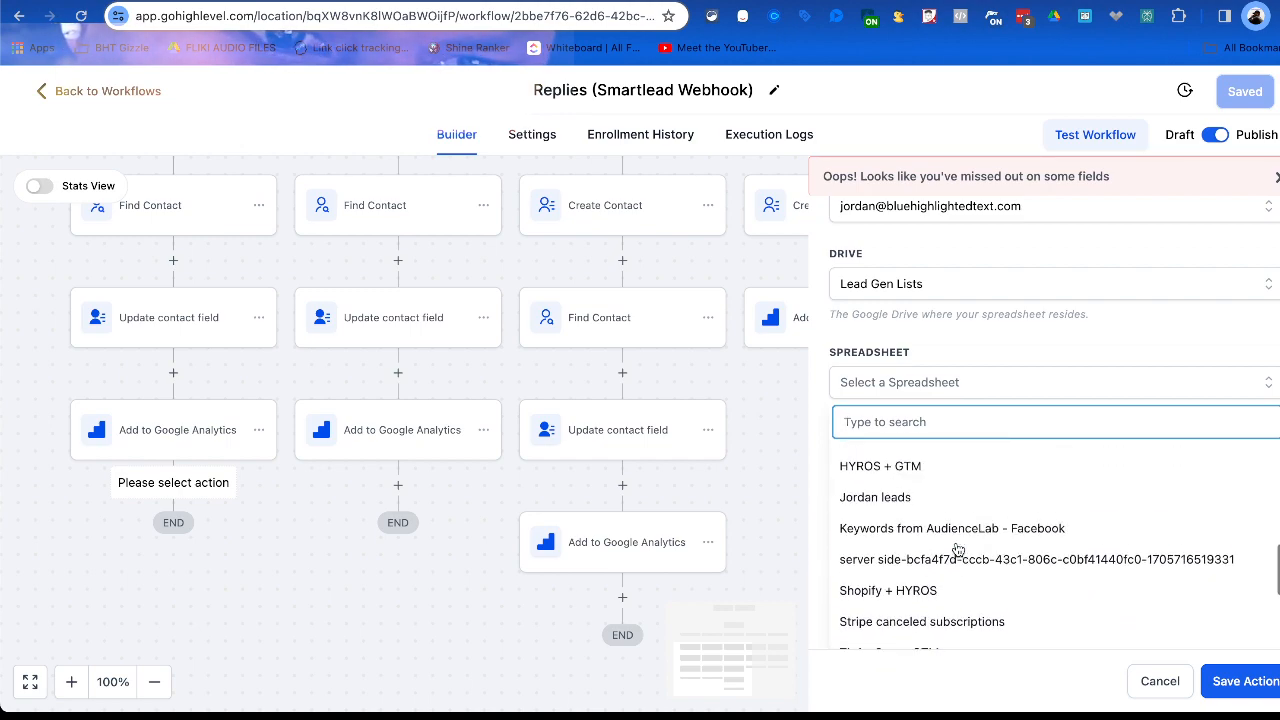
left_click(957, 543)
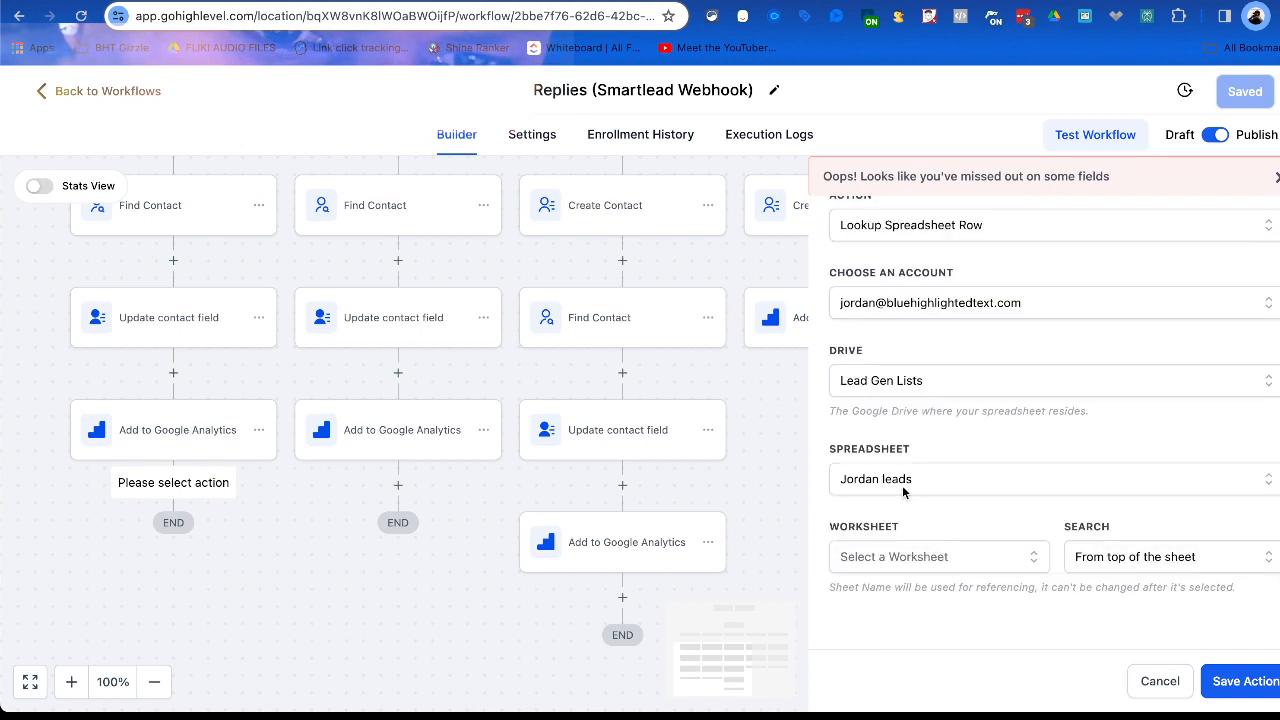
Choose the Jordan leads worksheet and set the search to run from the bottom of the sheet.
left_click(960, 562)
left_click(935, 635)
left_click(1148, 563)
scroll(1148, 563, "down", 2)
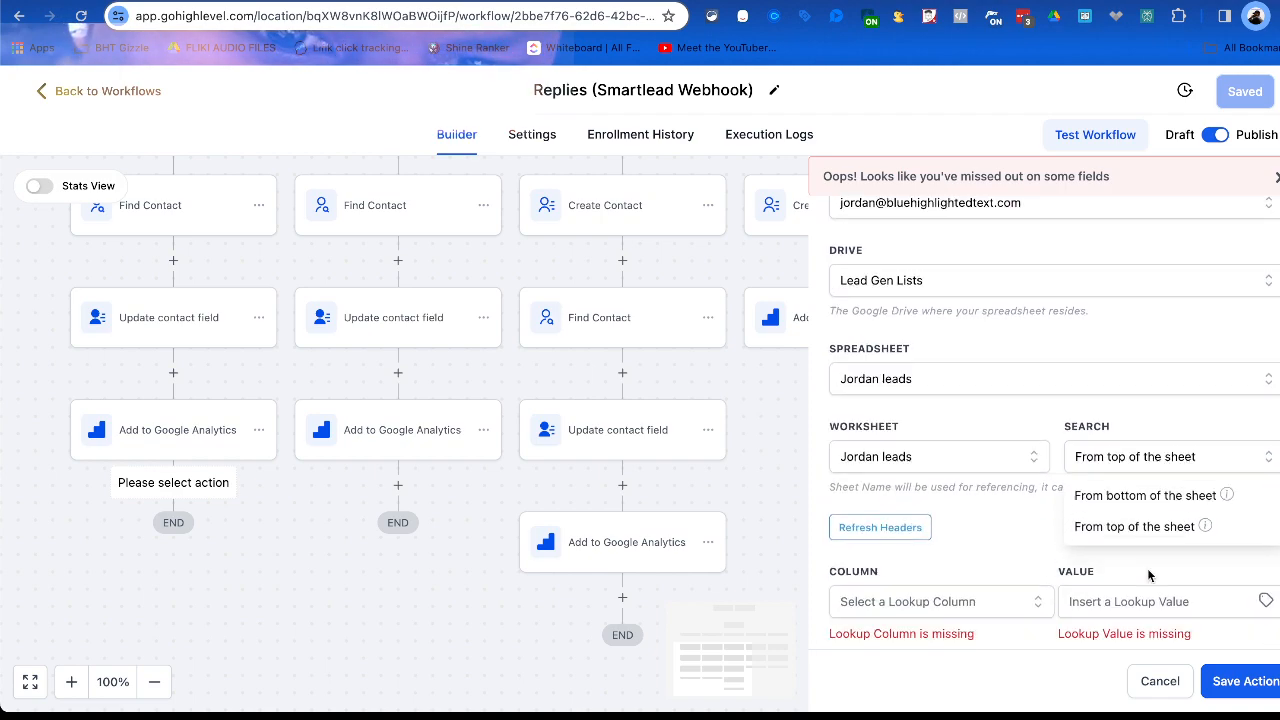
left_click(1144, 449)
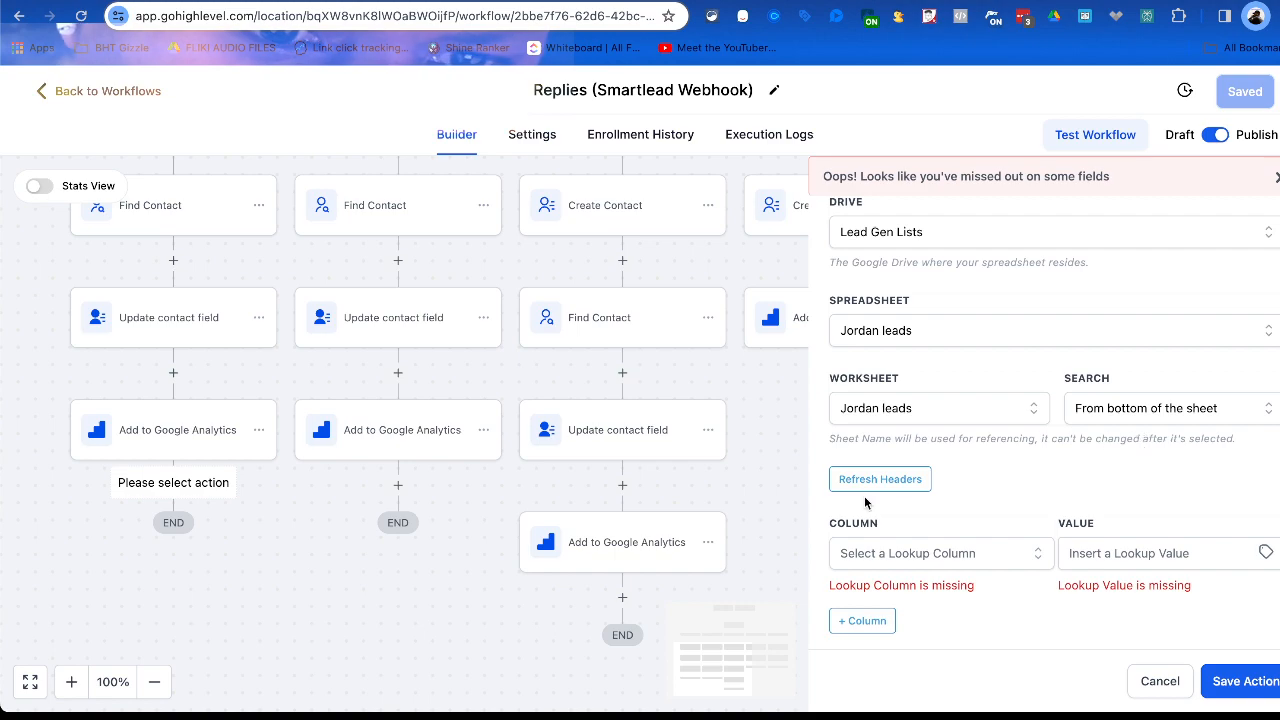
Choose column A, the one holding e-mail addresses, as the lookup column.
scroll(865, 500, "down", 2)
left_click(916, 428)
scroll(910, 520, "down", 2)
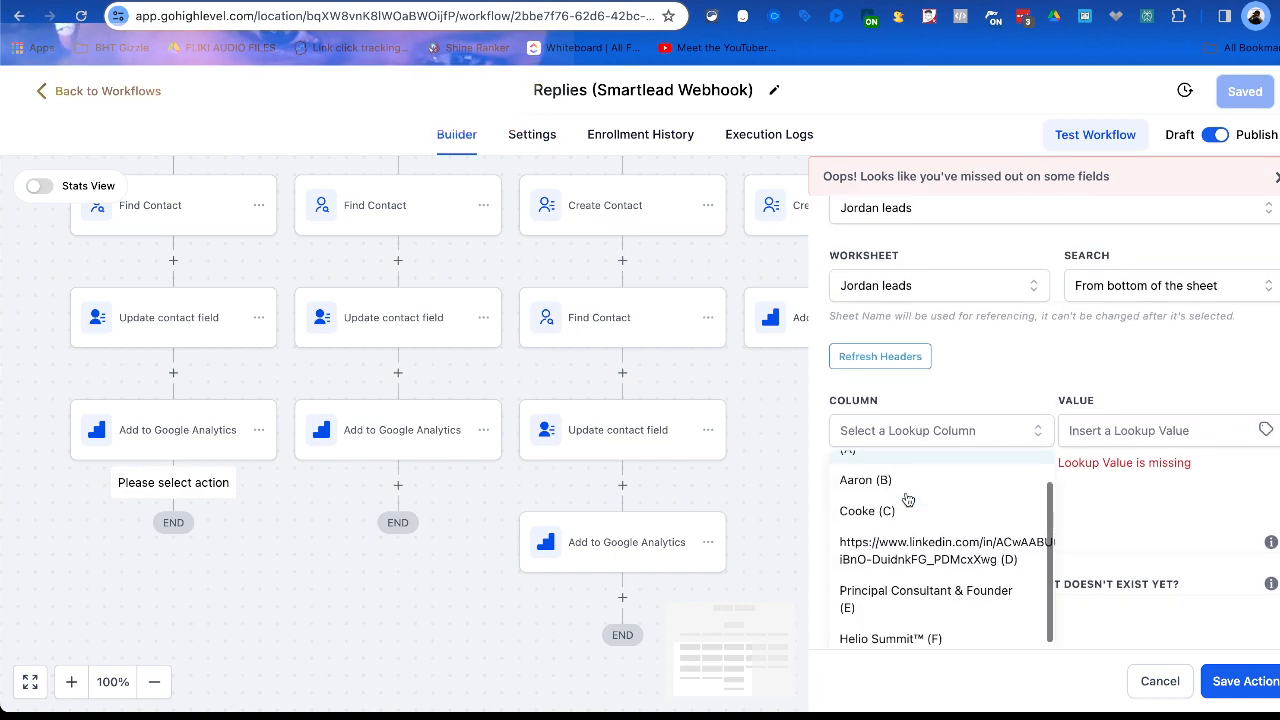
scroll(905, 541, "up", 2)
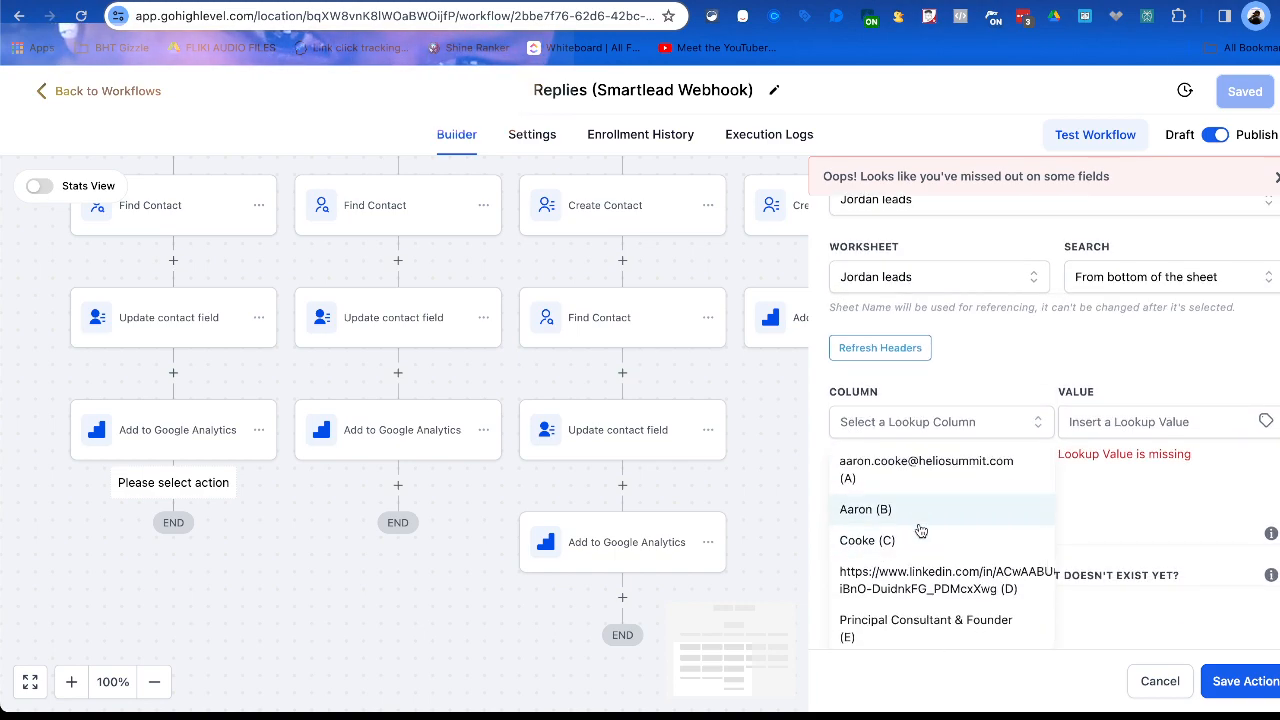
left_click(916, 480)
Set the lookup value to the To_email custom value from the Inbound Webhook Trigger.
left_click(1203, 427)
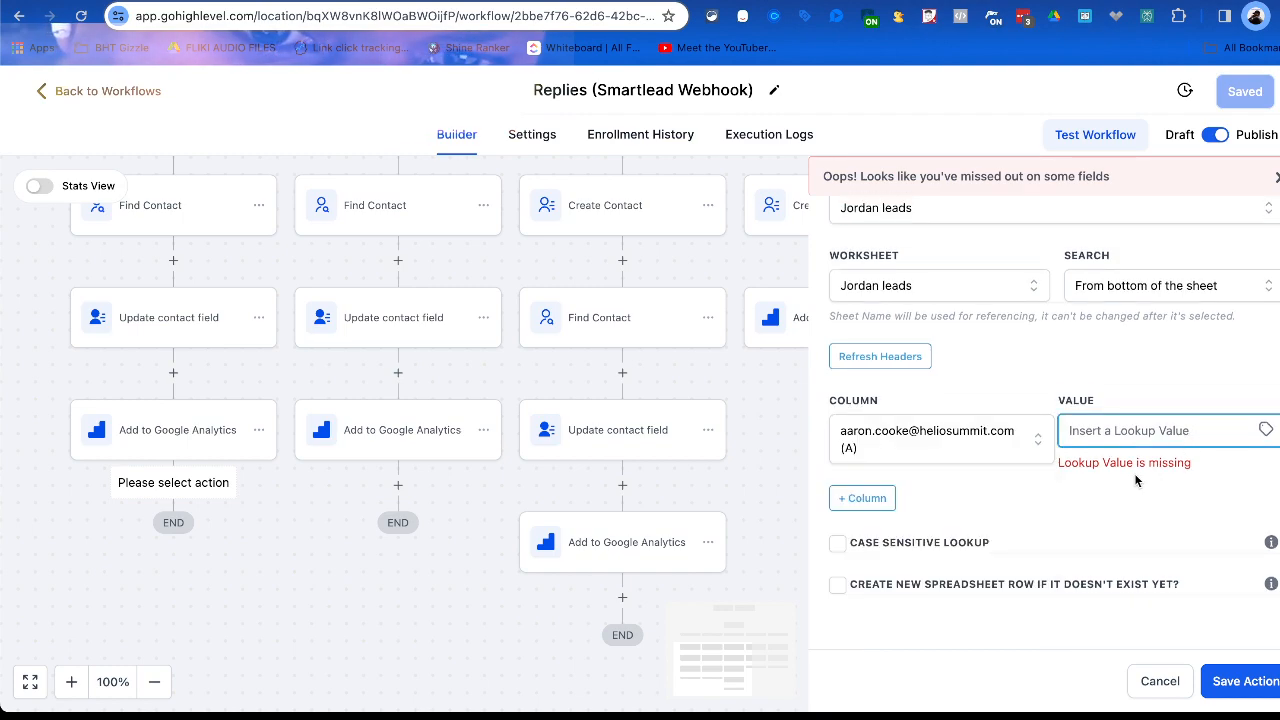
left_click(1264, 432)
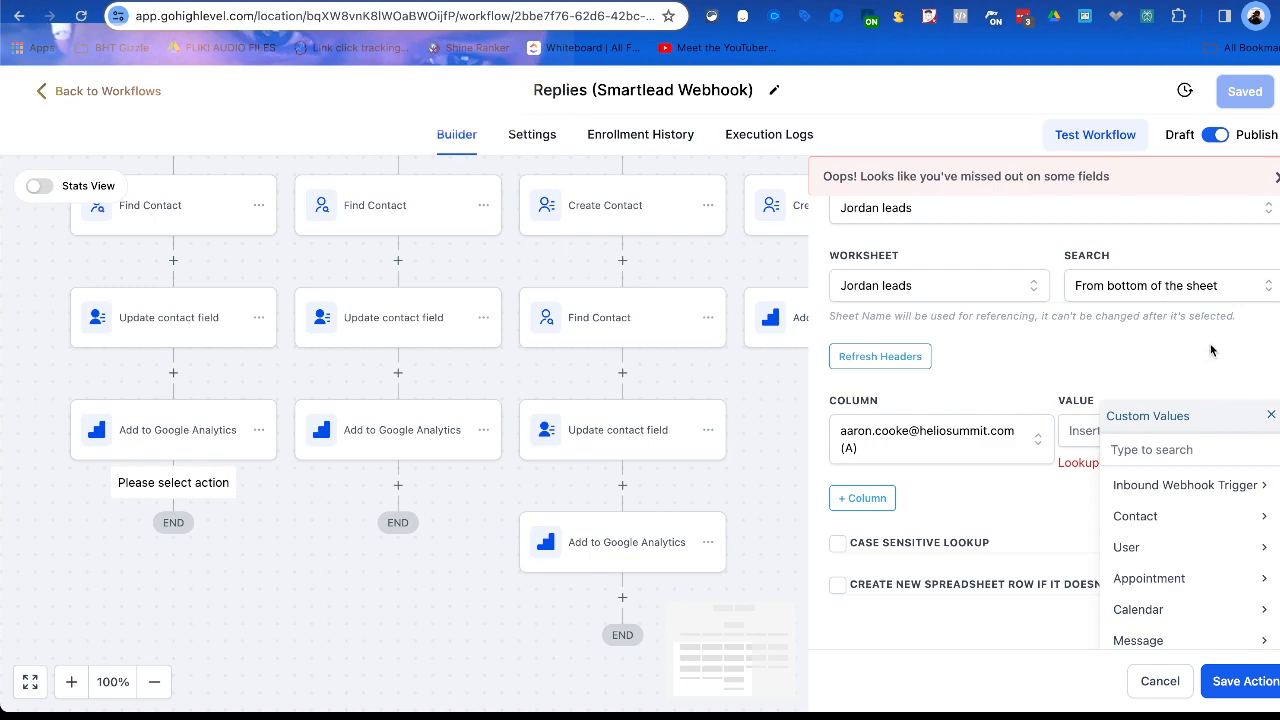
scroll(1194, 310, "down", 1)
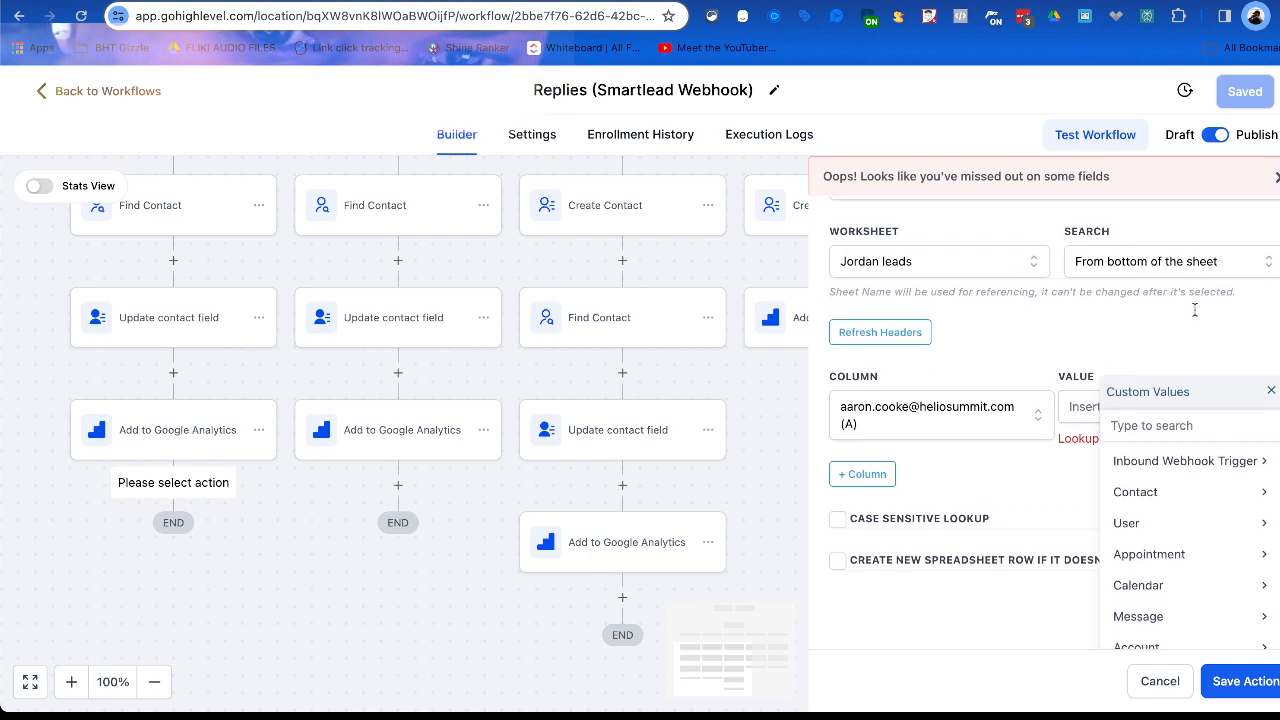
left_click(1211, 492)
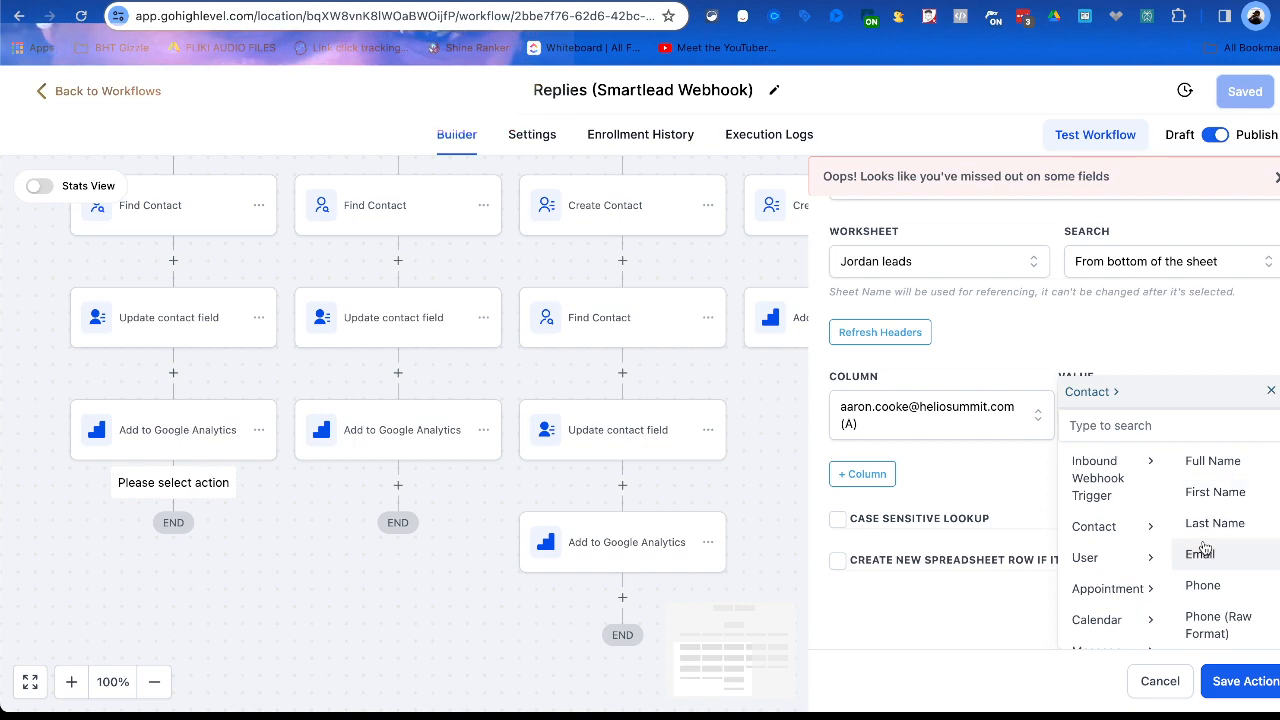
scroll(1212, 515, "down", 1)
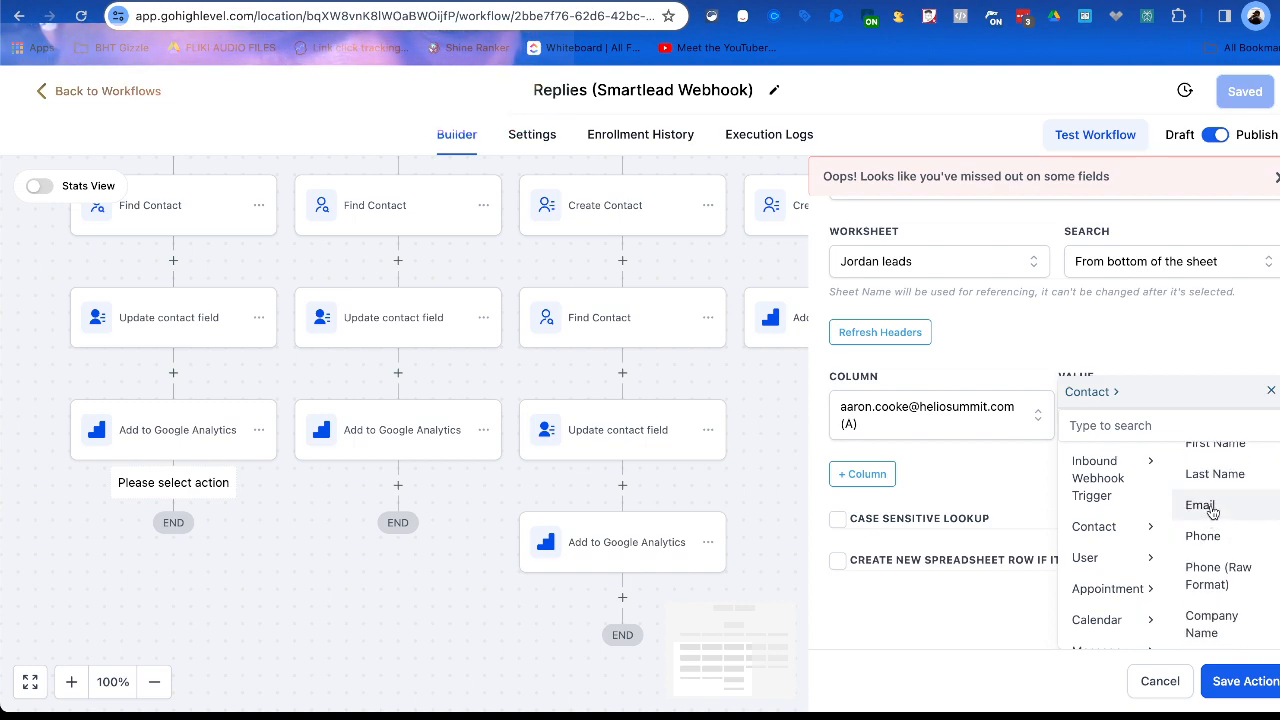
scroll(1205, 505, "up", 1)
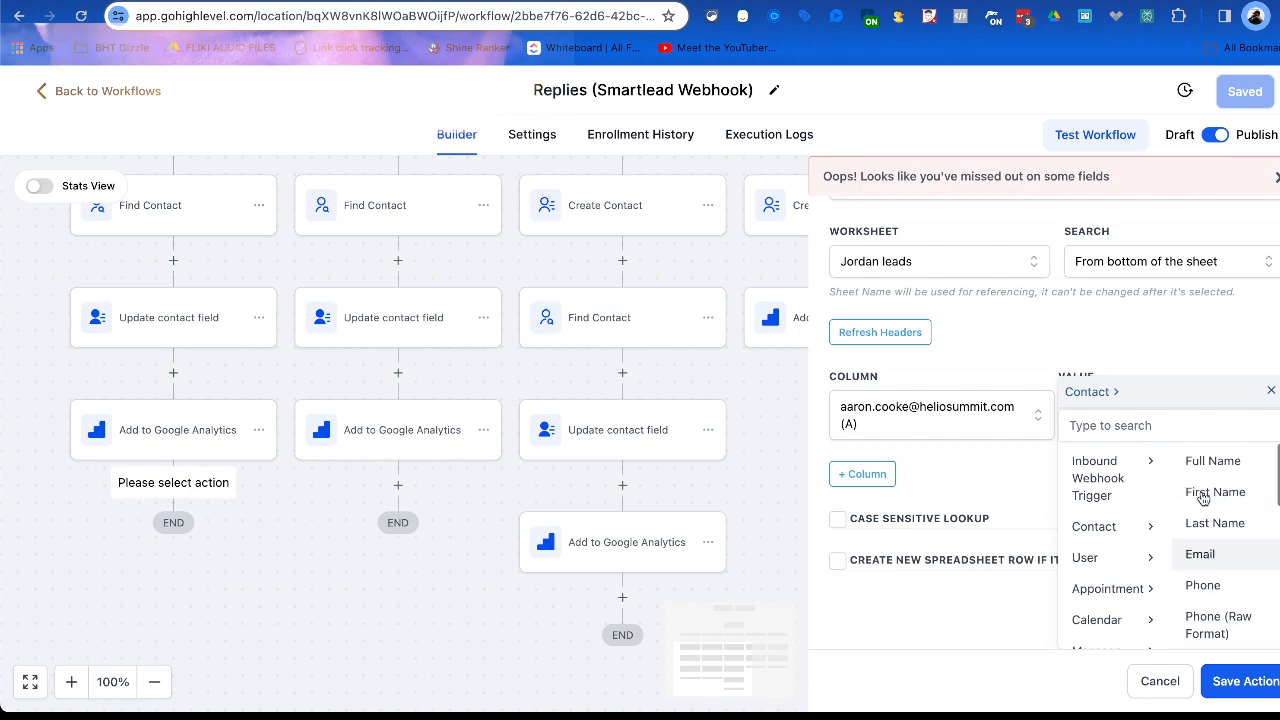
left_click(1150, 478)
scroll(1190, 536, "down", 2)
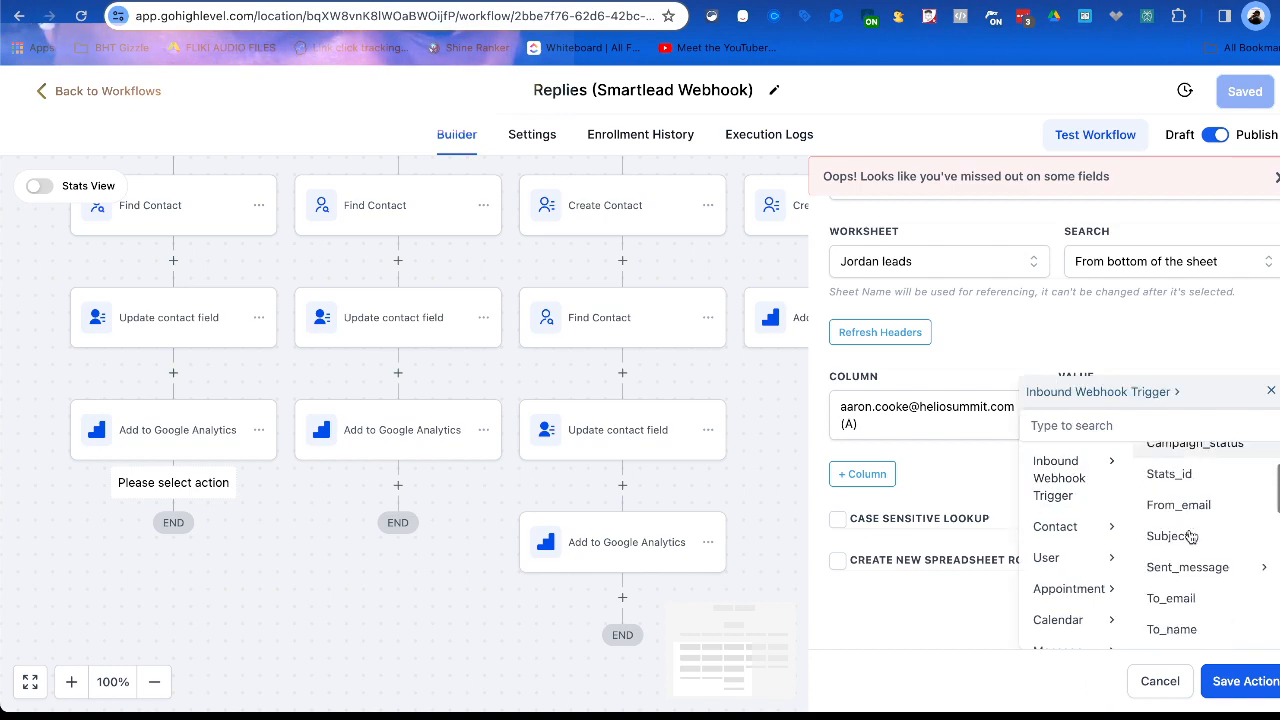
left_click(1172, 598)
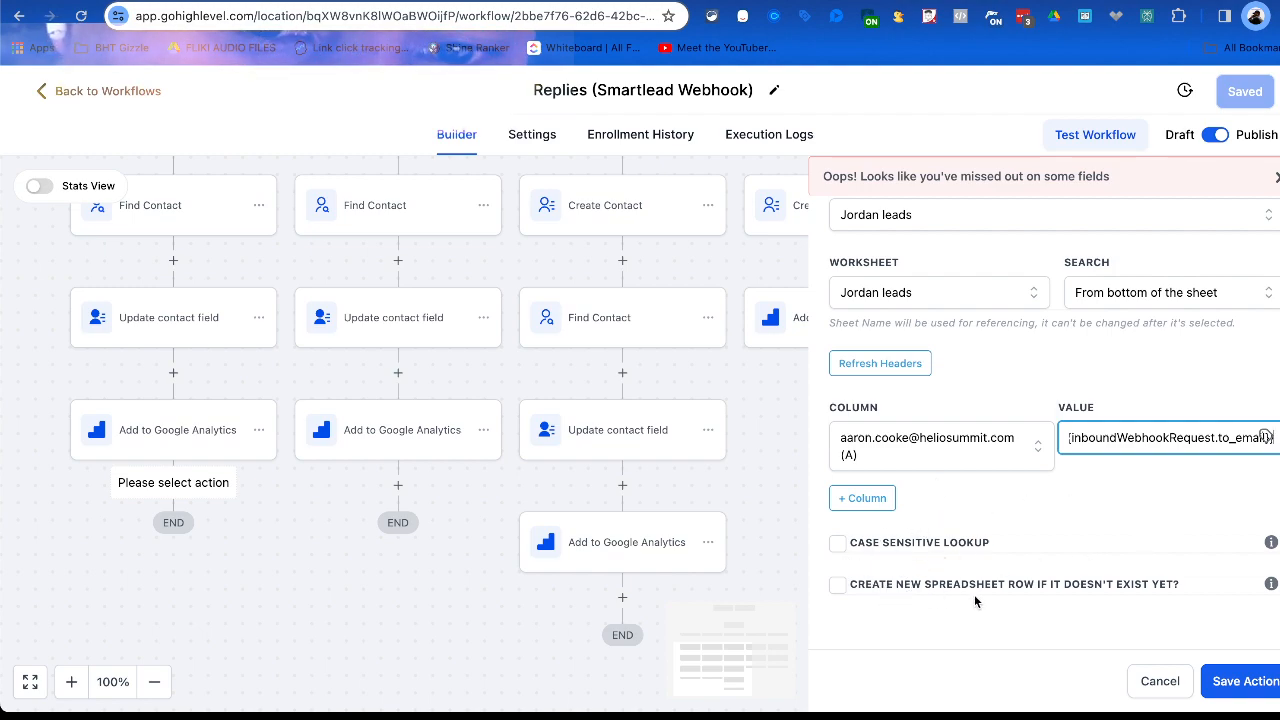
Enable creating a new spreadsheet row if it doesn't exist yet, with column A as the starting column.
left_click(840, 585)
left_click(921, 562)
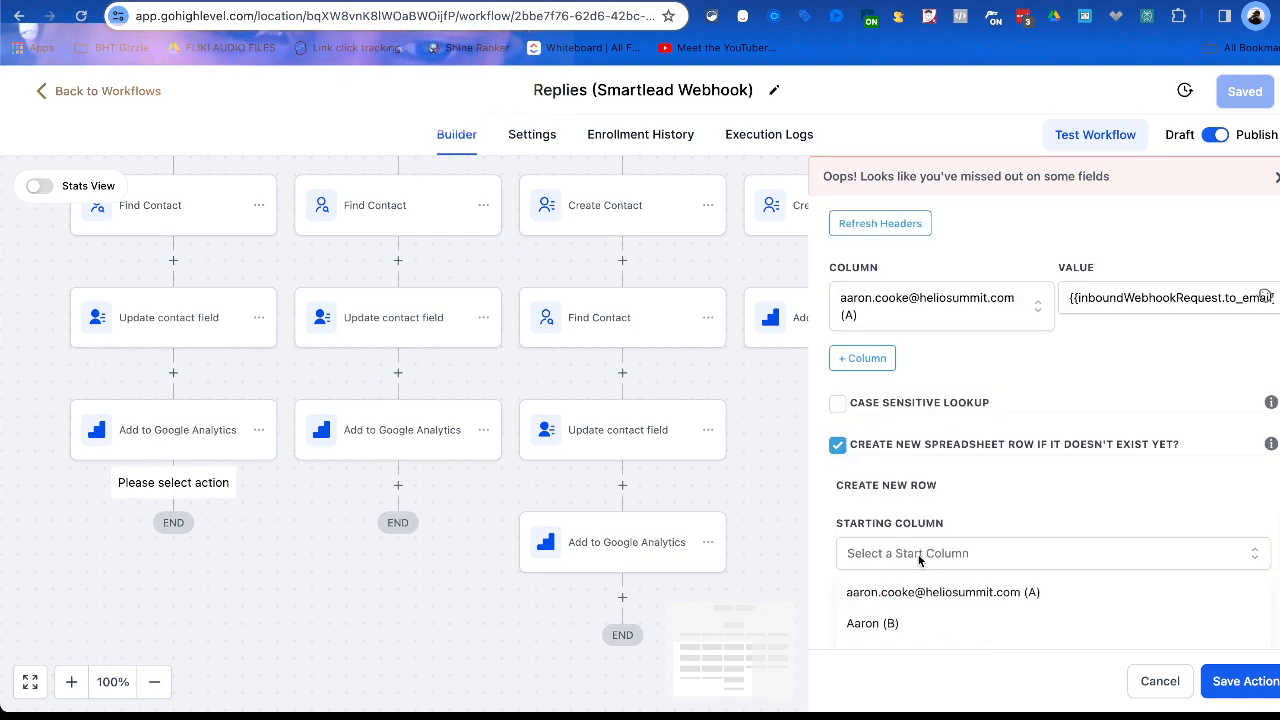
scroll(921, 565, "down", 3)
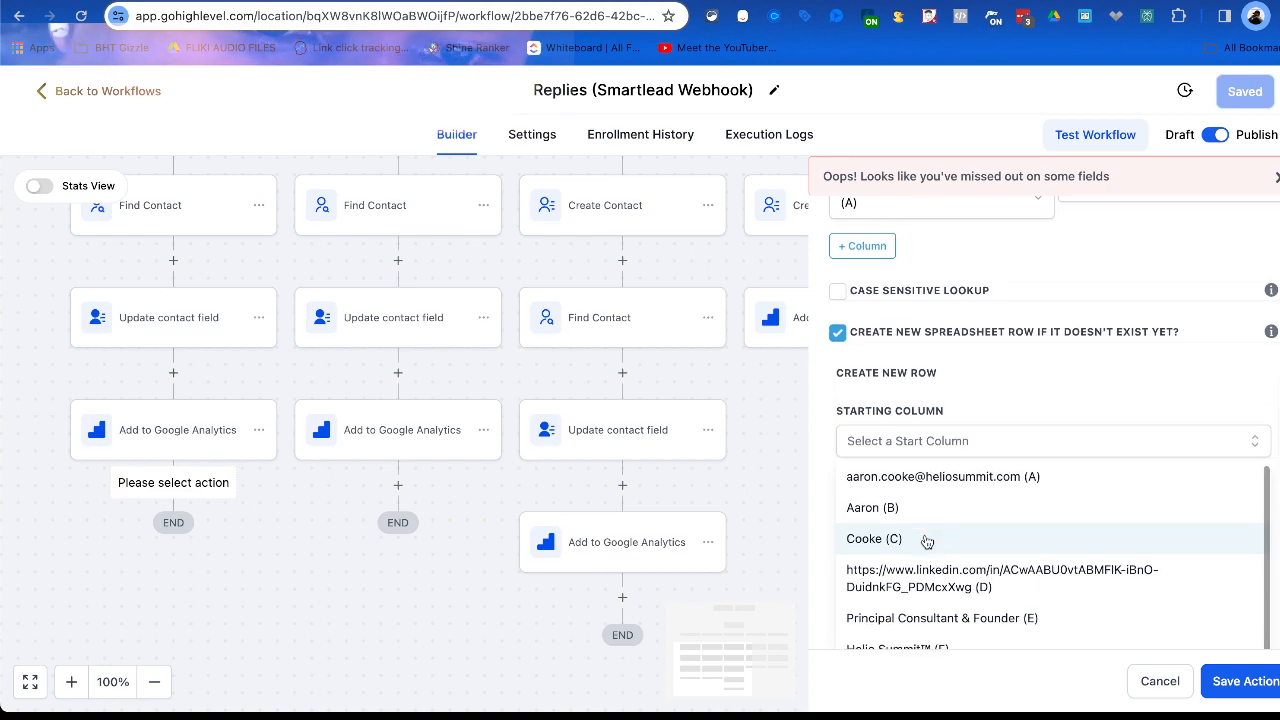
scroll(923, 540, "down", 1)
left_click(918, 474)
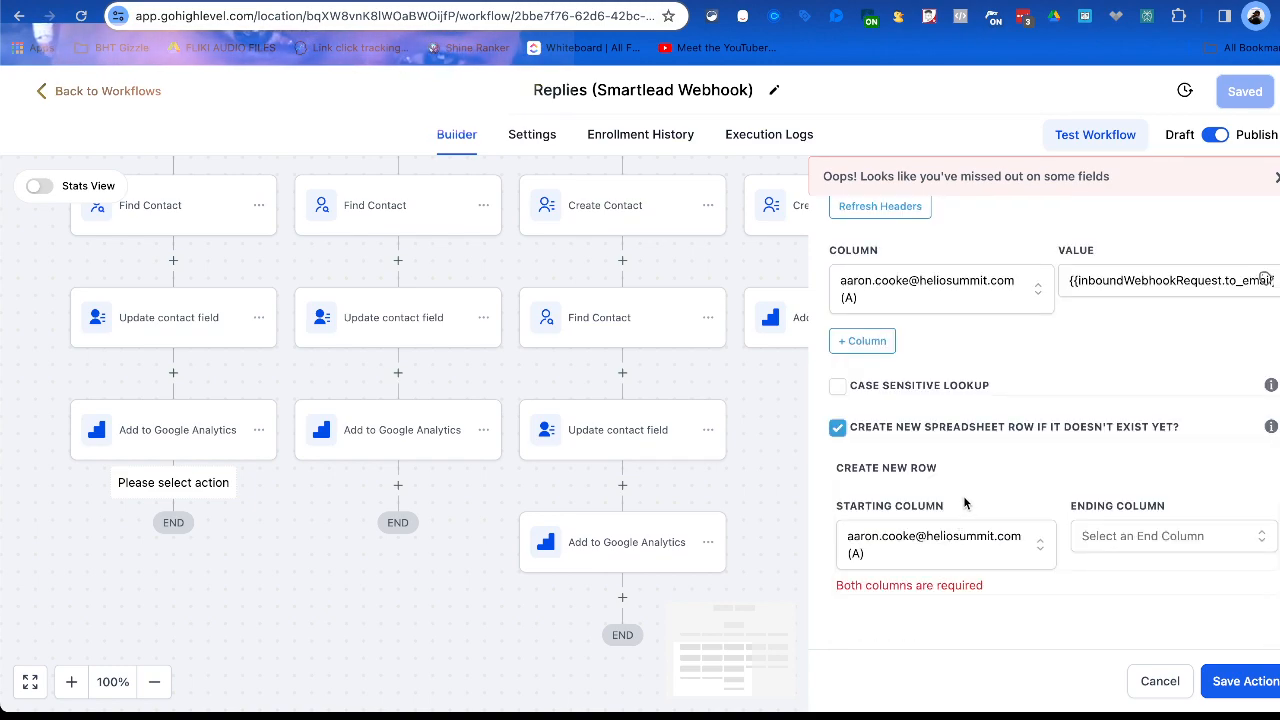
Set the new row's ending column to column A.
scroll(981, 474, "up", 2)
scroll(992, 487, "down", 2)
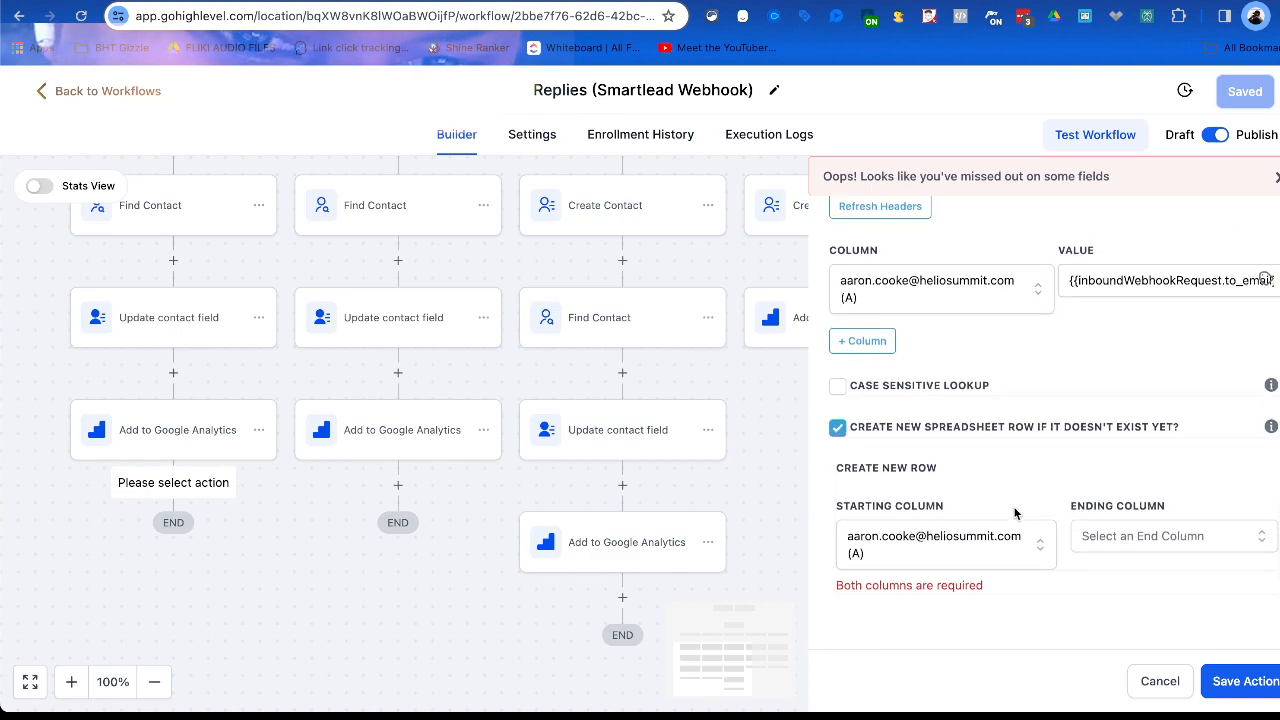
left_click(1130, 540)
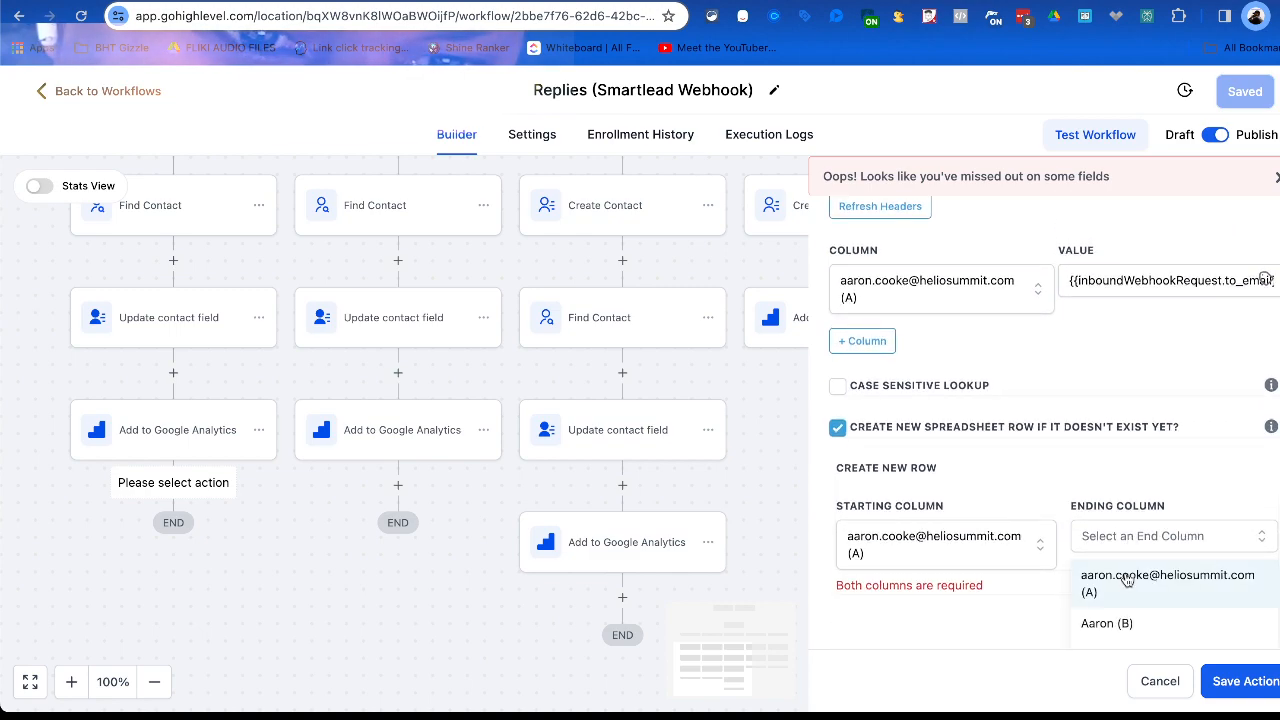
left_click(1127, 580)
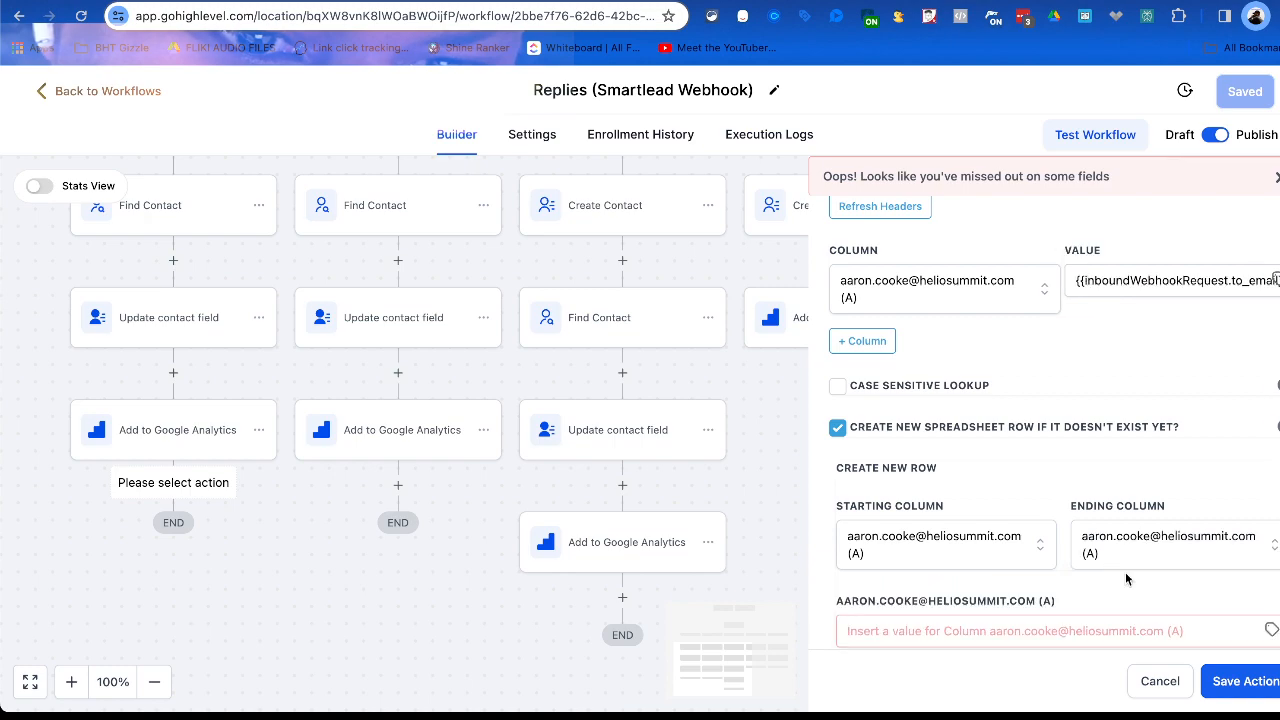
Fill the new row's column A with the Inbound Webhook Trigger's To_email value and save the lookup action.
scroll(1120, 572, "down", 1)
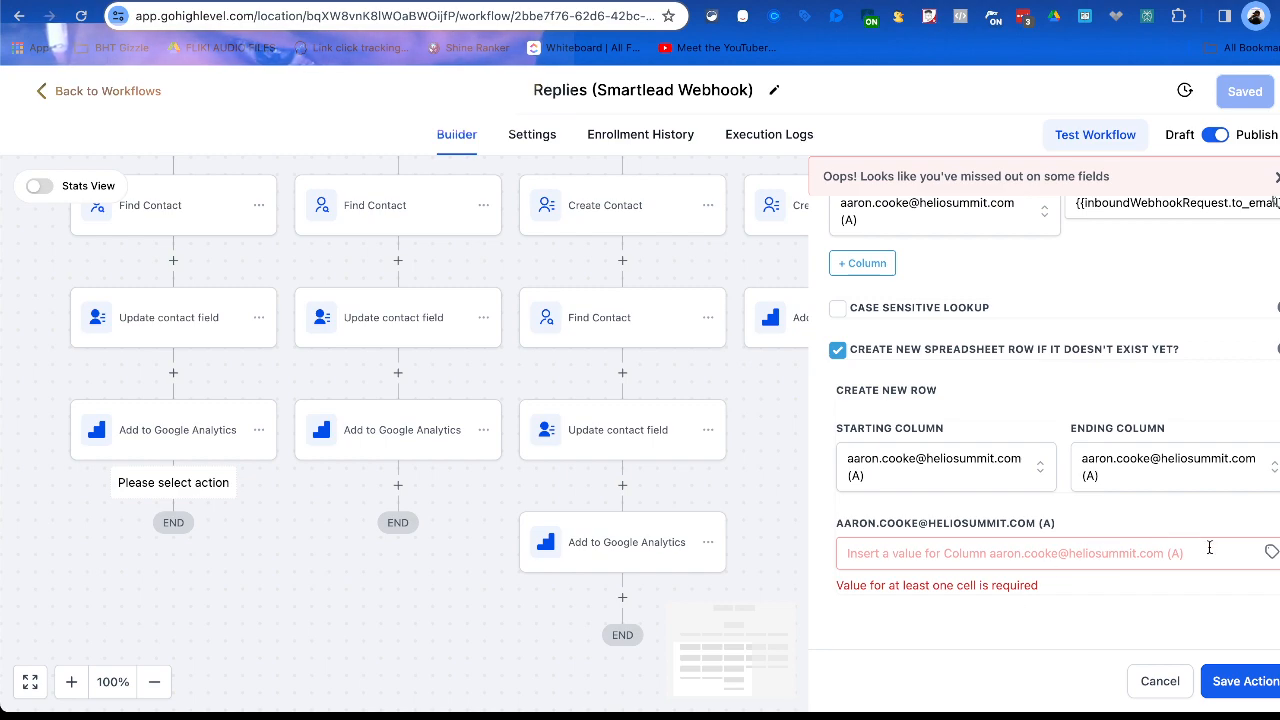
left_click(1271, 552)
left_click(1195, 604)
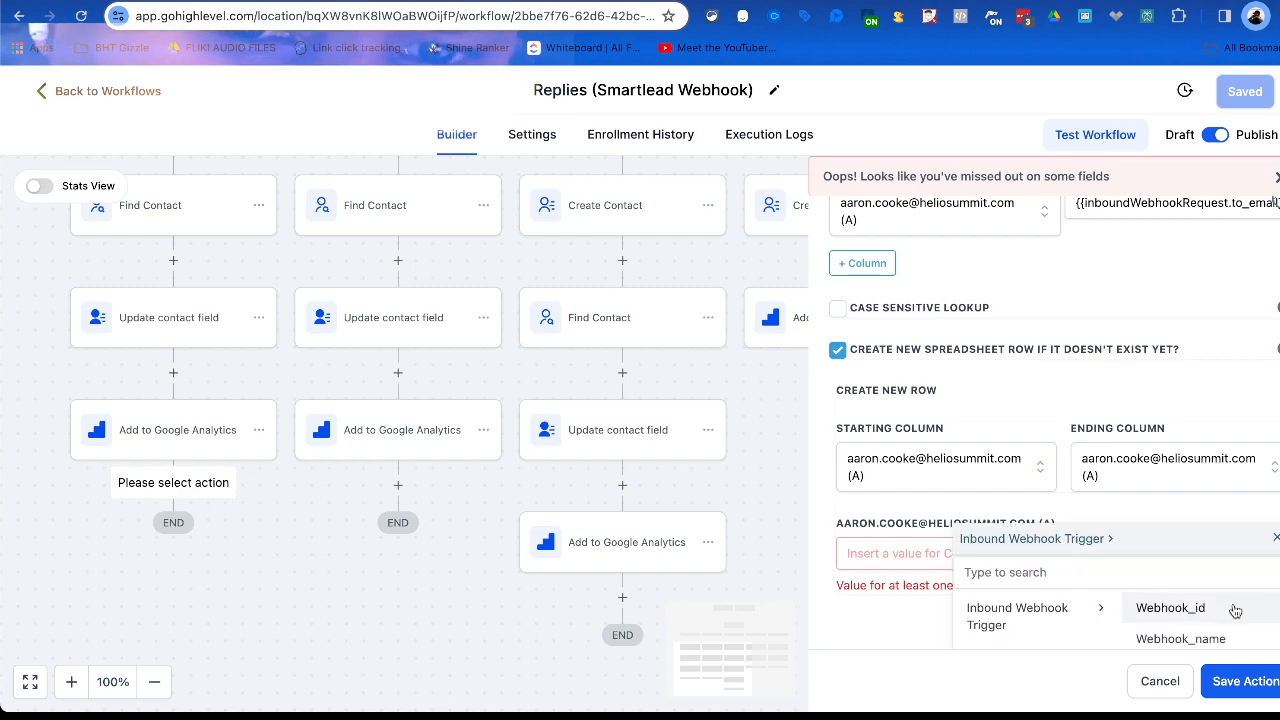
scroll(1196, 590, "down", 2)
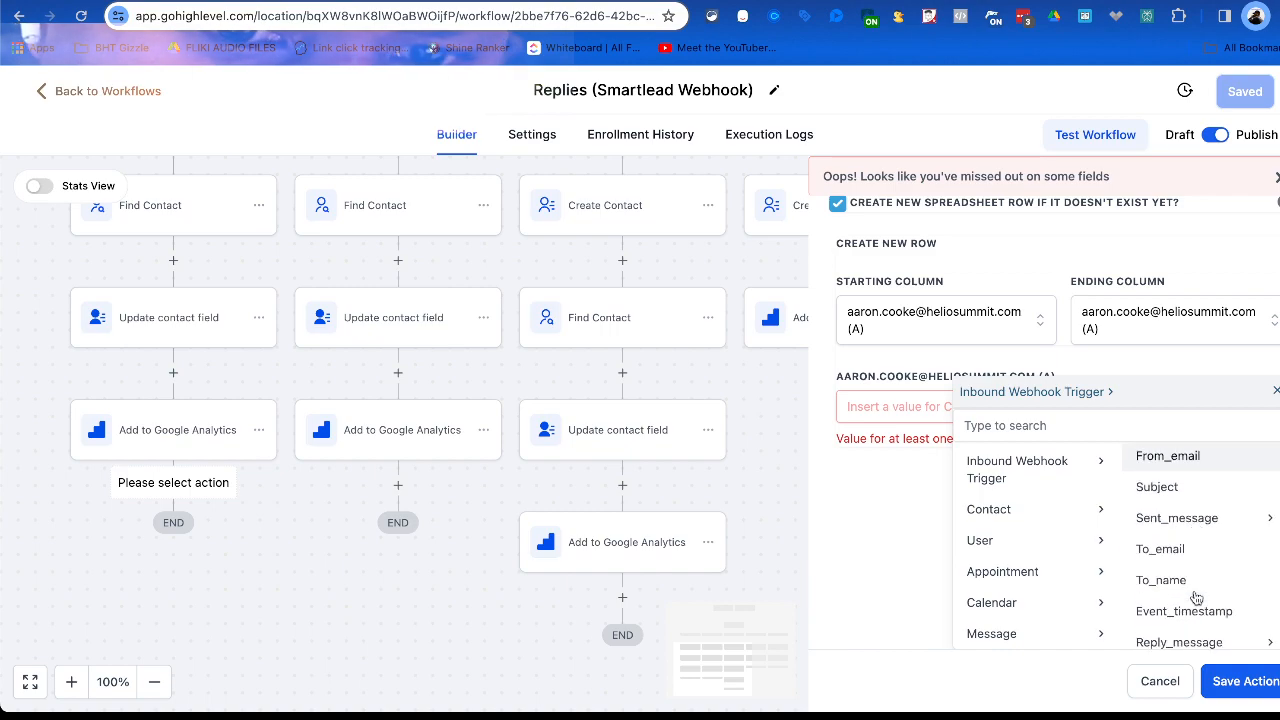
left_click(1202, 558)
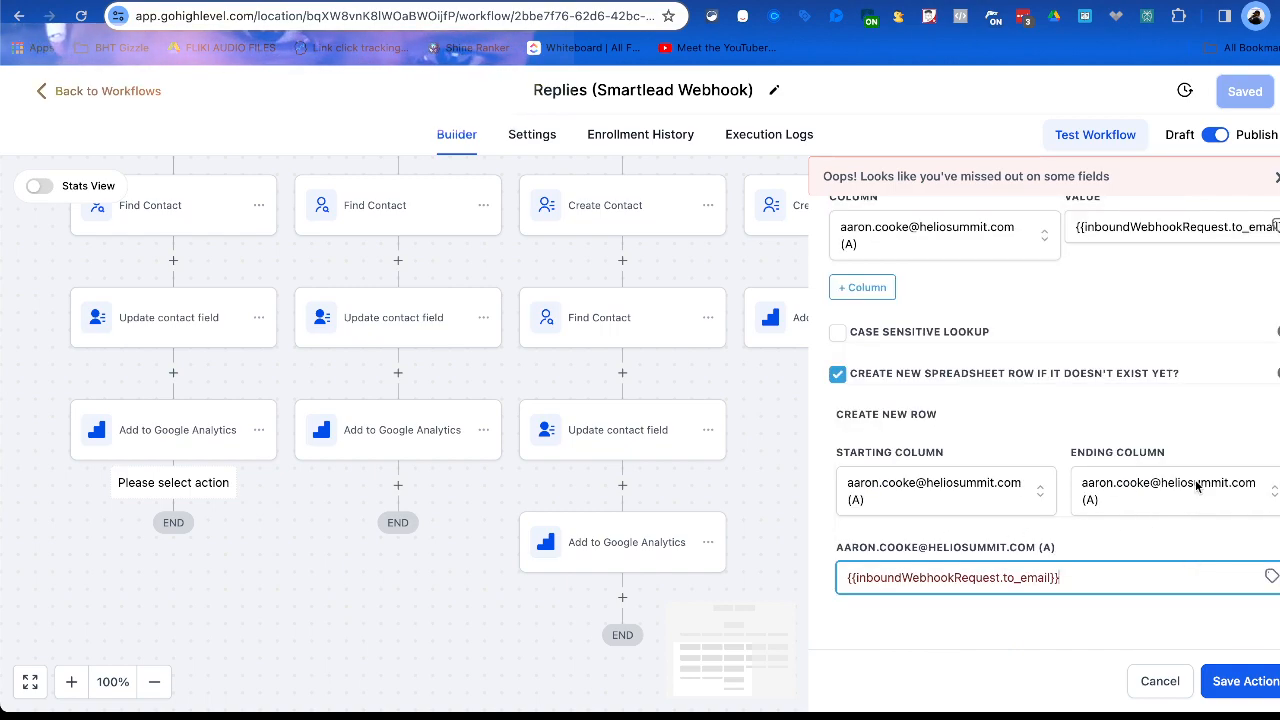
scroll(1200, 502, "up", 4)
scroll(1200, 502, "up", 3)
scroll(1200, 502, "down", 8)
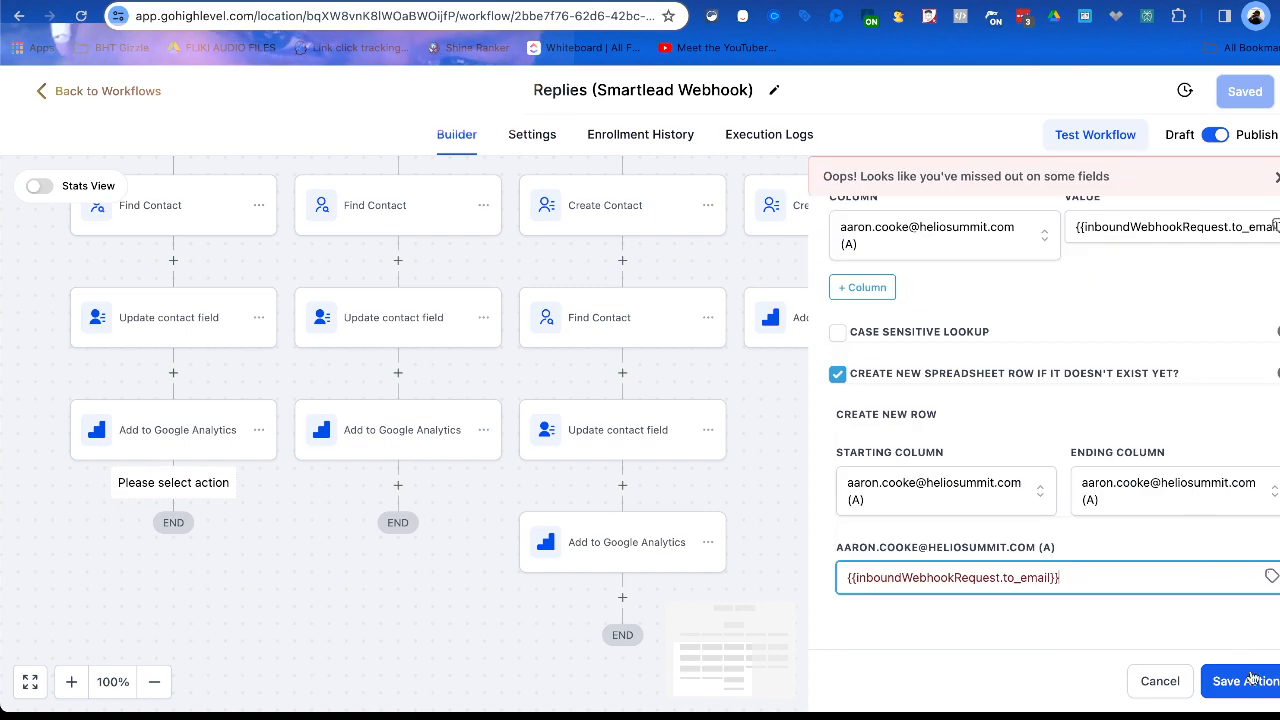
left_click(1245, 681)
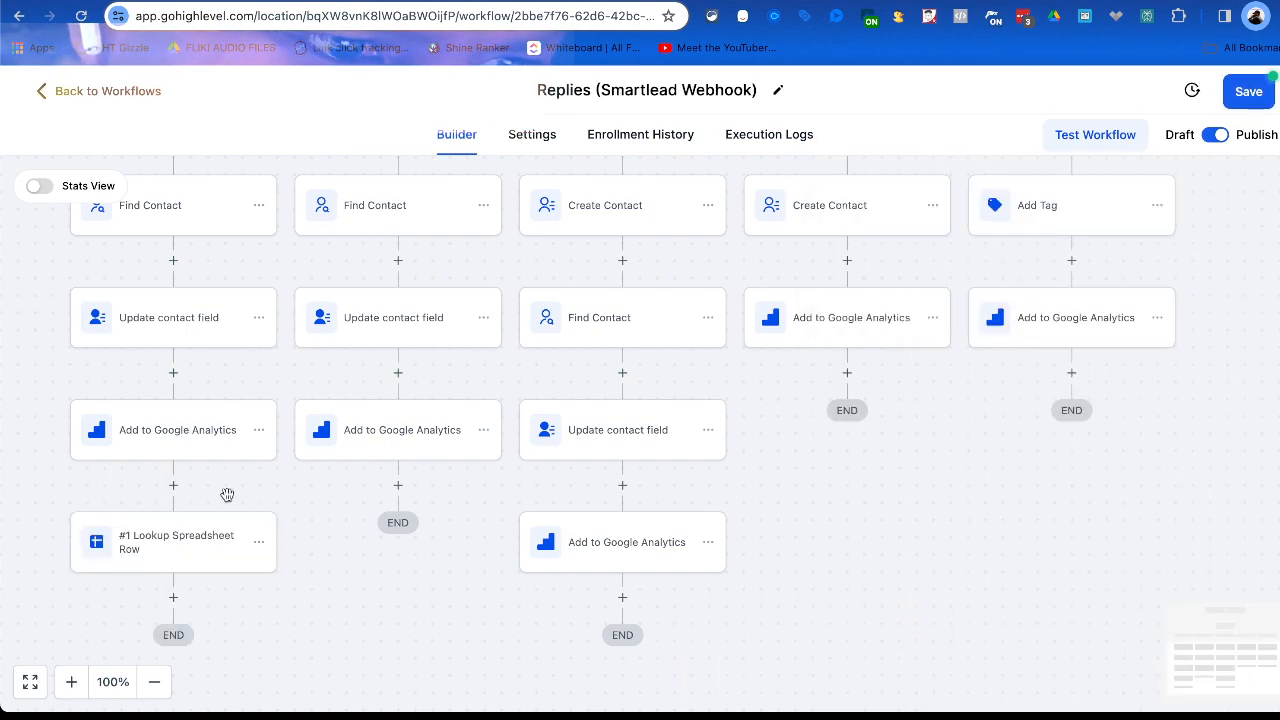
Add a Google Sheets action below the lookup step and set it to Update Spreadsheet Row using Lookup.
left_click(173, 597)
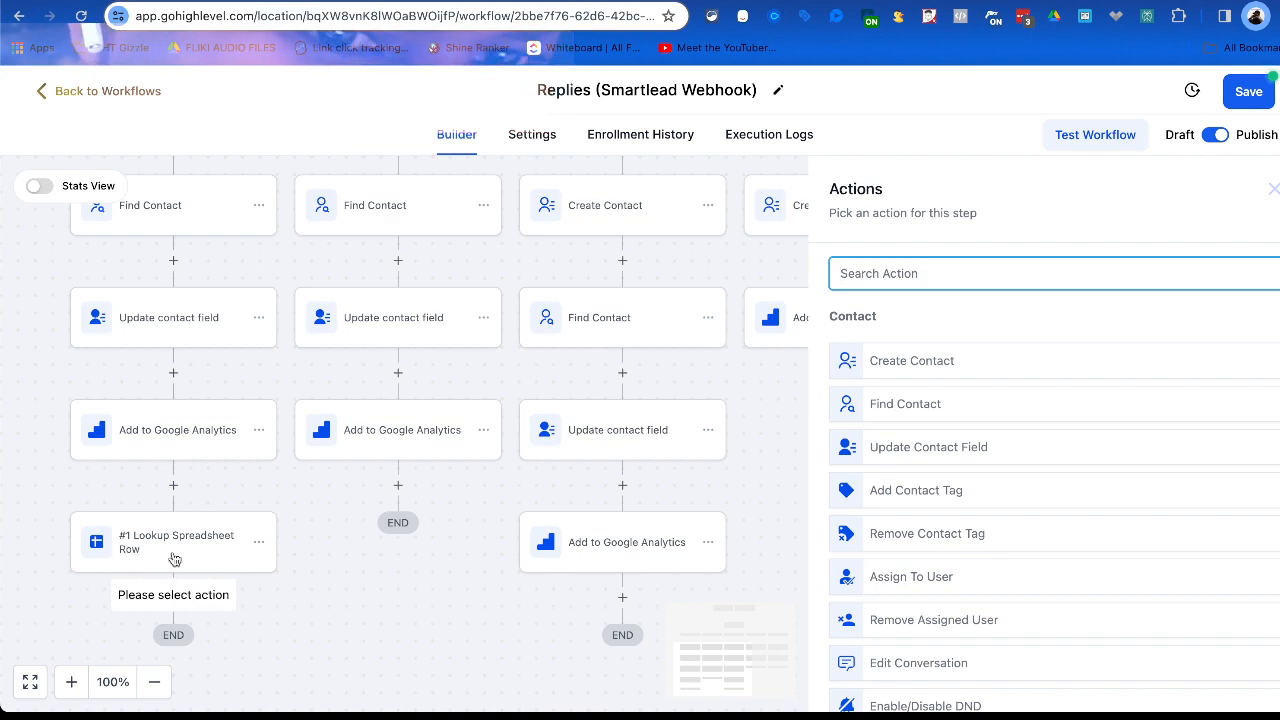
type("google")
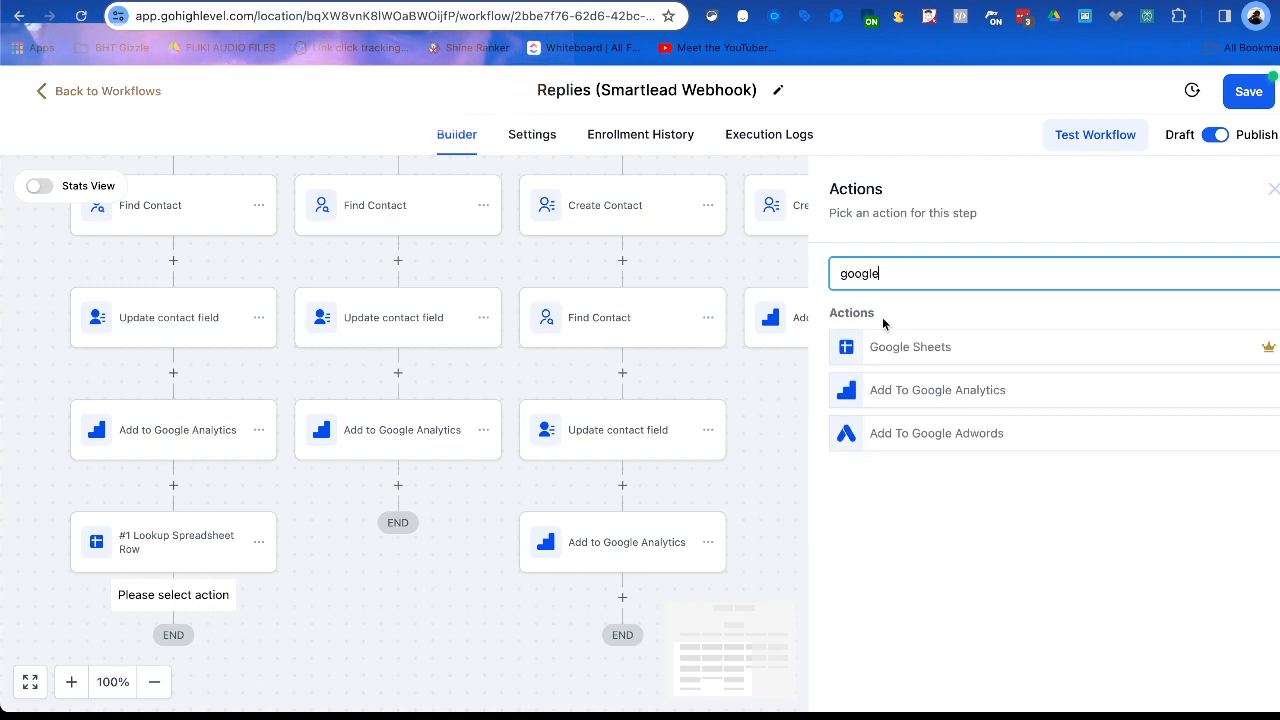
left_click(925, 347)
left_click(898, 398)
scroll(907, 540, "down", 1)
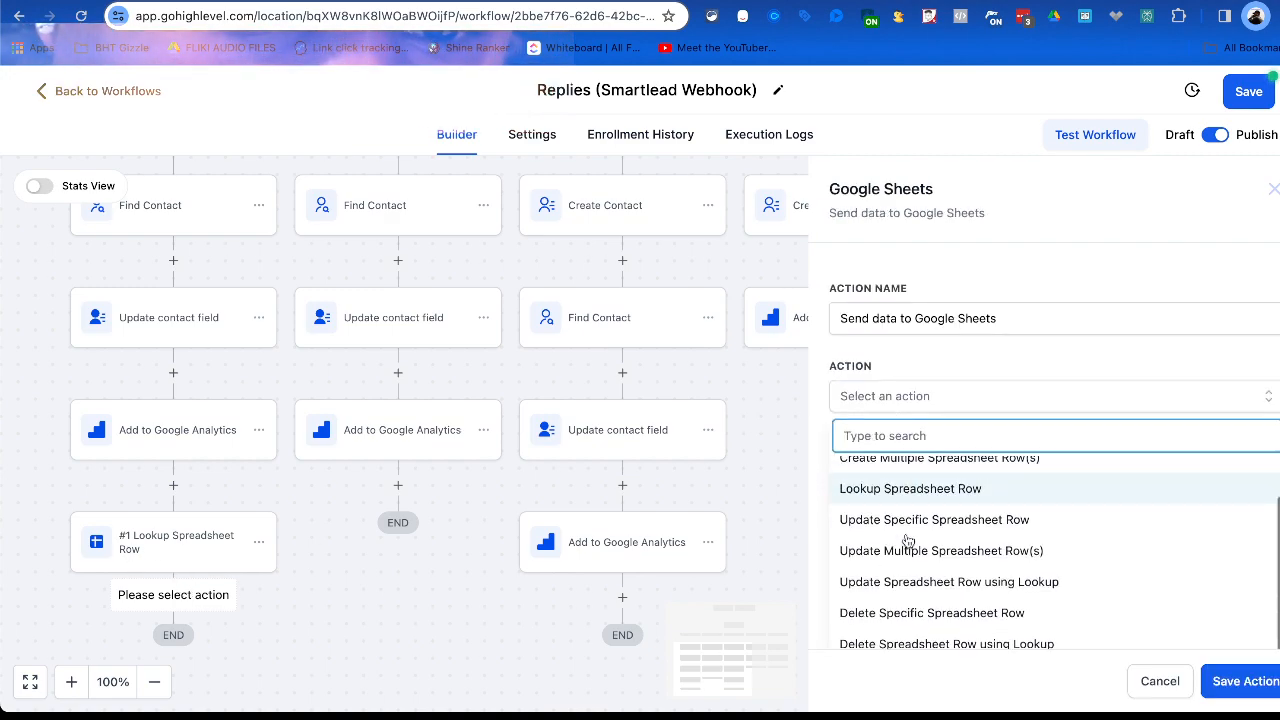
scroll(906, 585, "down", 1)
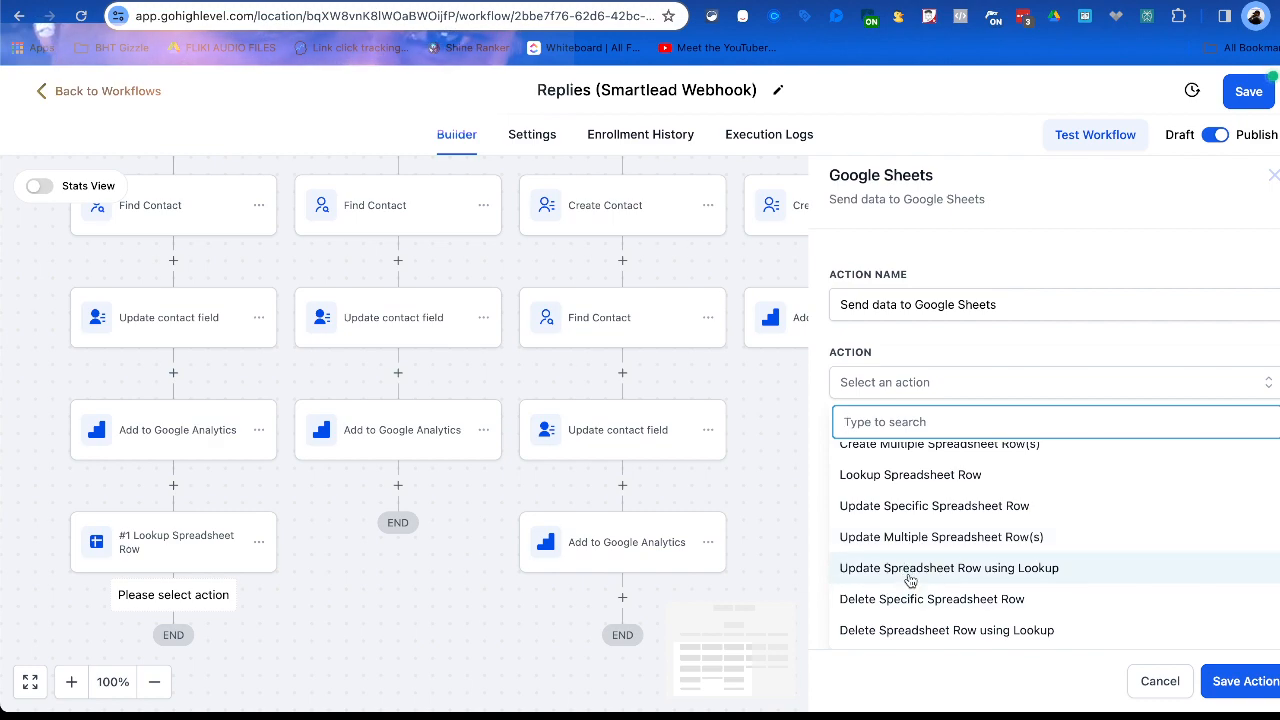
left_click(909, 576)
Select #1 Lookup Spreadsheet Row as the lookup action for the spreadsheet row update.
left_click(906, 476)
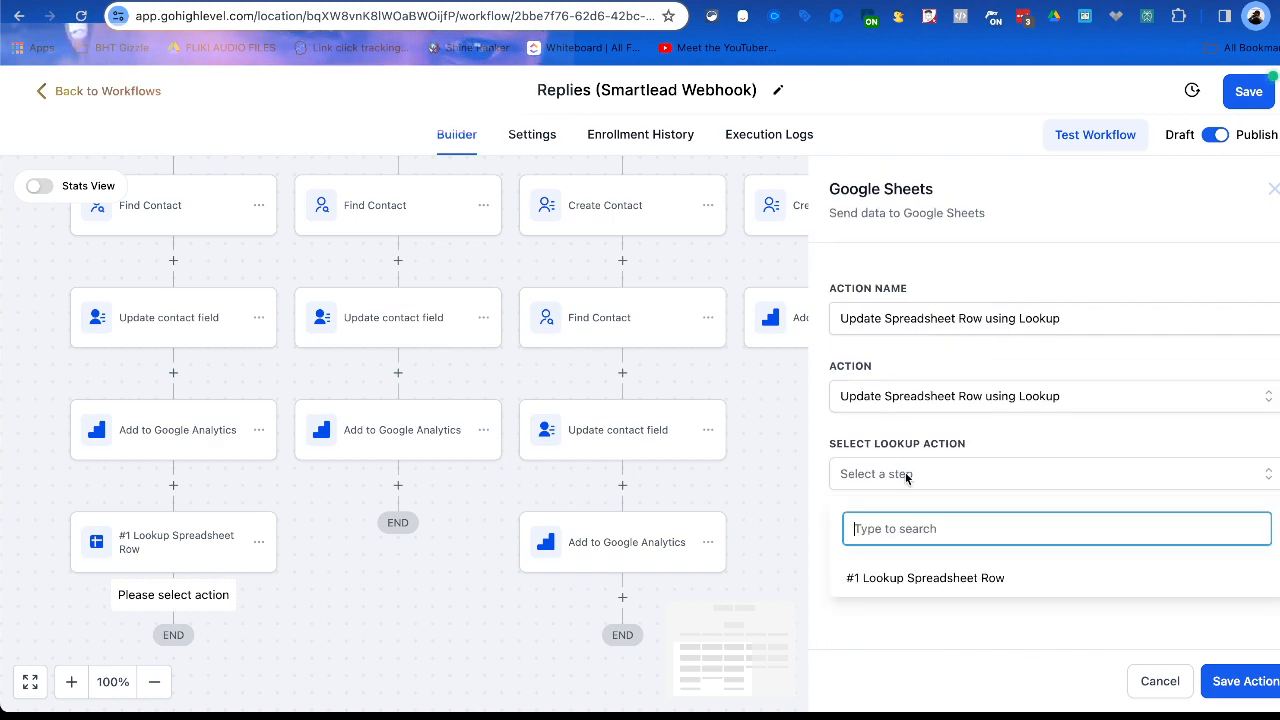
left_click(908, 584)
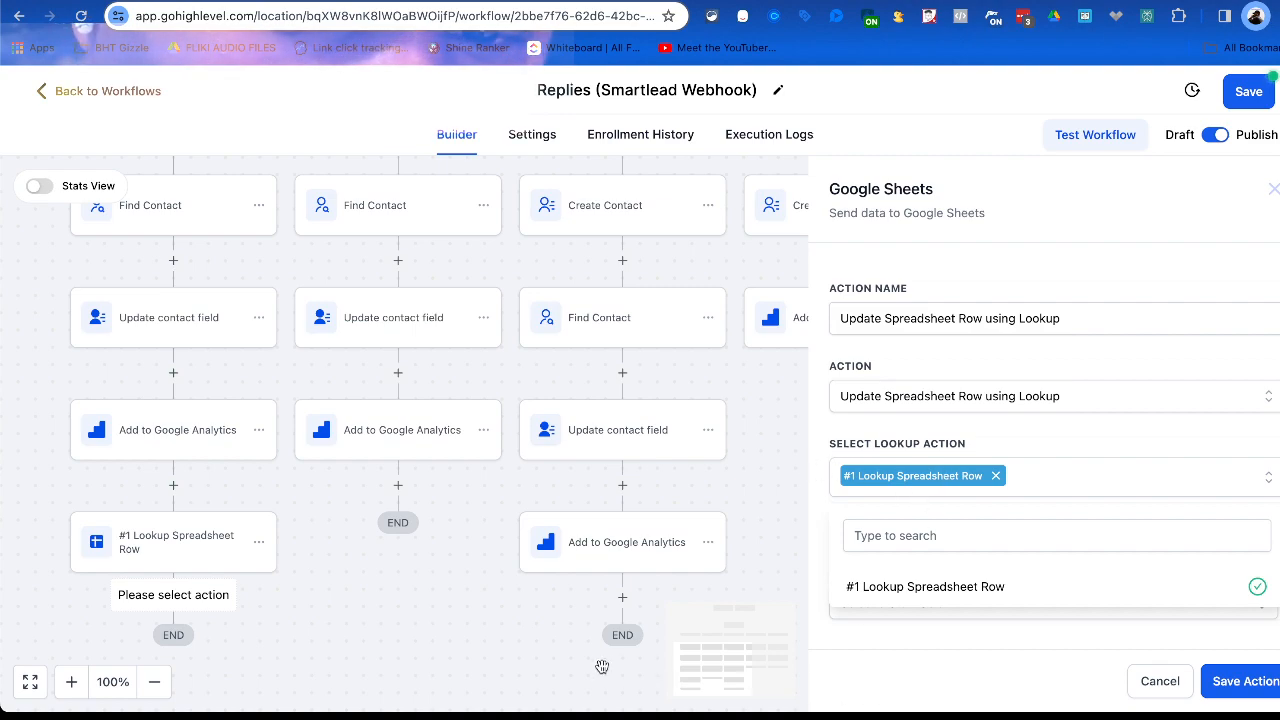
left_click(1128, 660)
scroll(1087, 606, "down", 1)
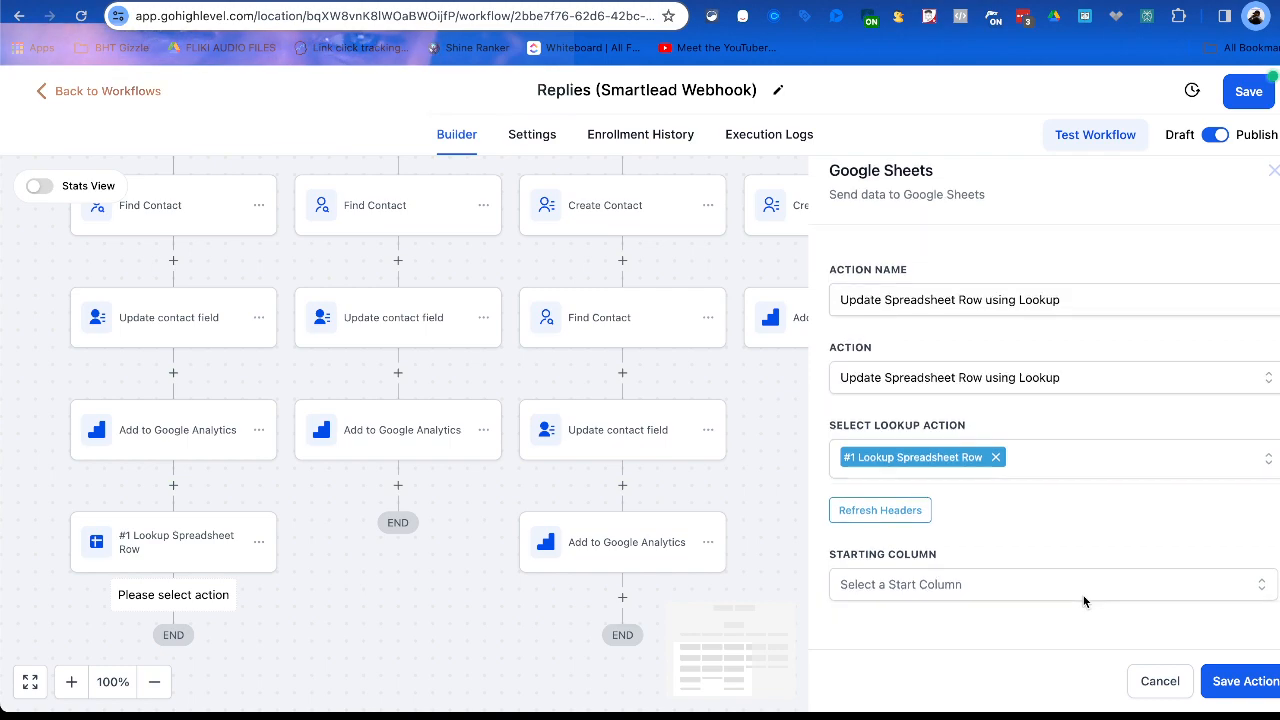
Set both the starting and ending columns of the row update to column A.
left_click(999, 575)
left_click(990, 623)
scroll(1110, 560, "down", 1)
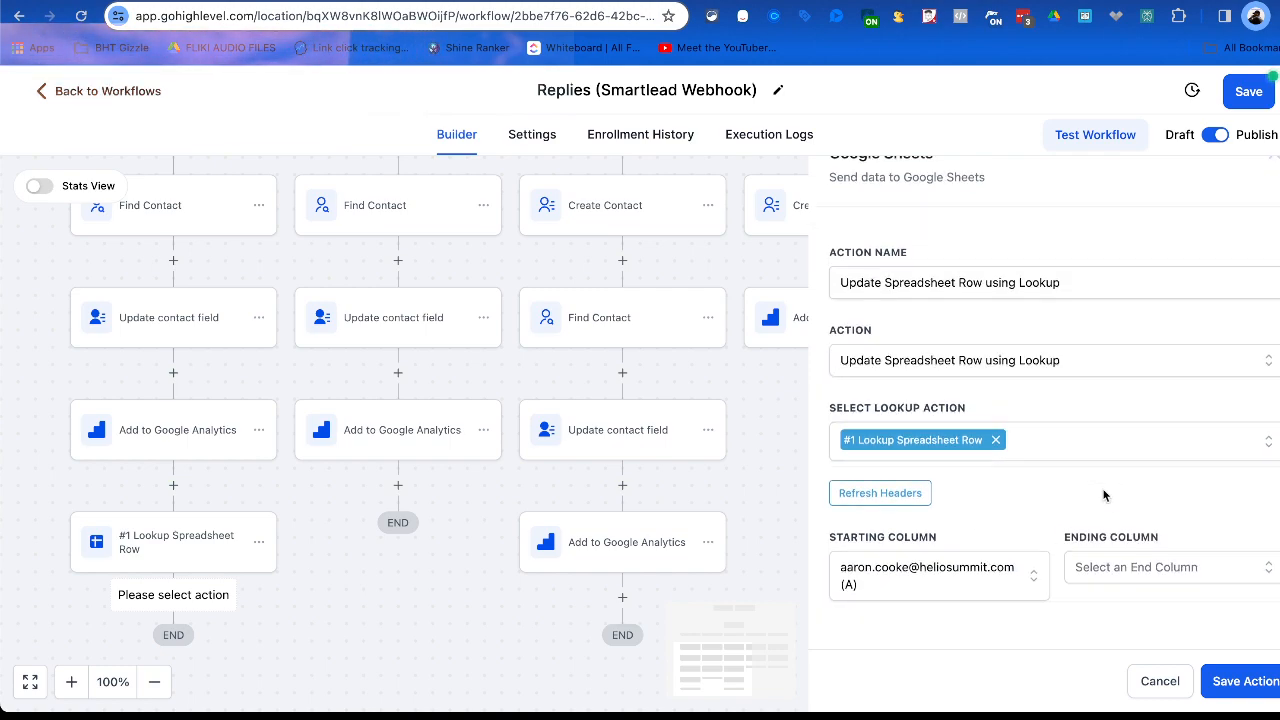
left_click(1121, 568)
left_click(1121, 618)
scroll(1120, 625, "down", 2)
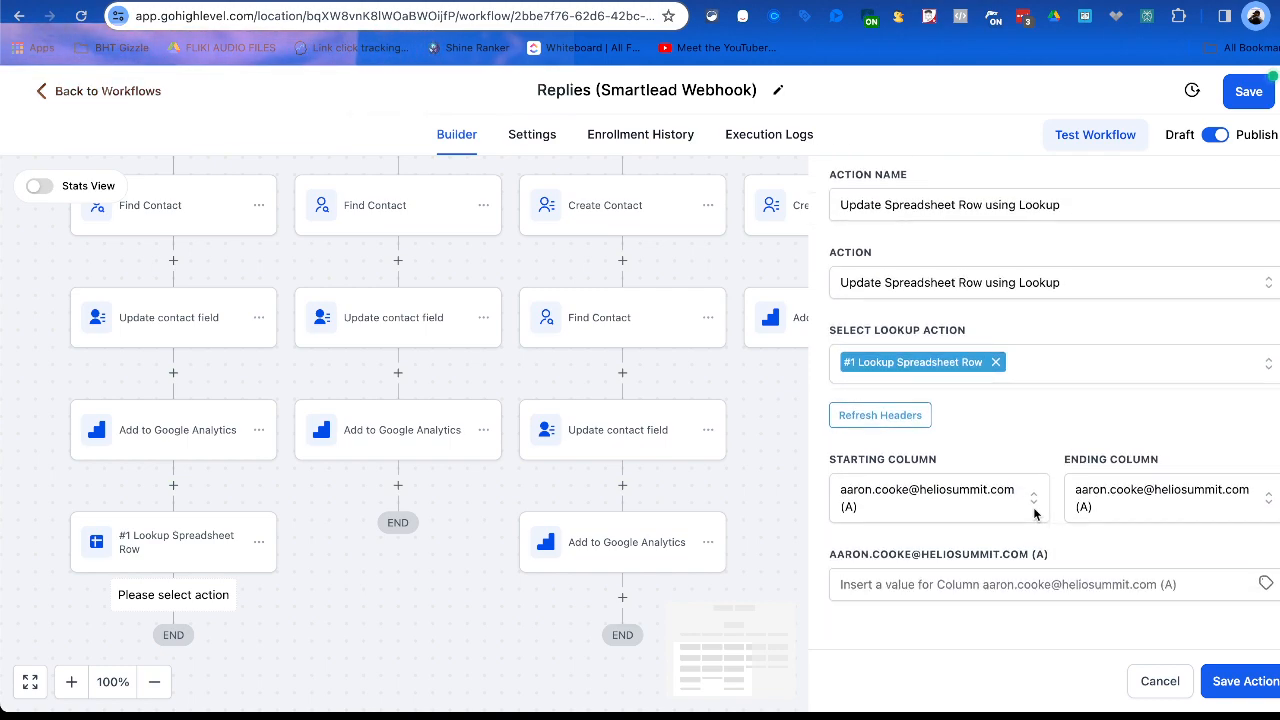
Fill the updated row's column A with the Inbound Webhook Trigger's To_email custom value.
left_click(949, 582)
left_click(1266, 583)
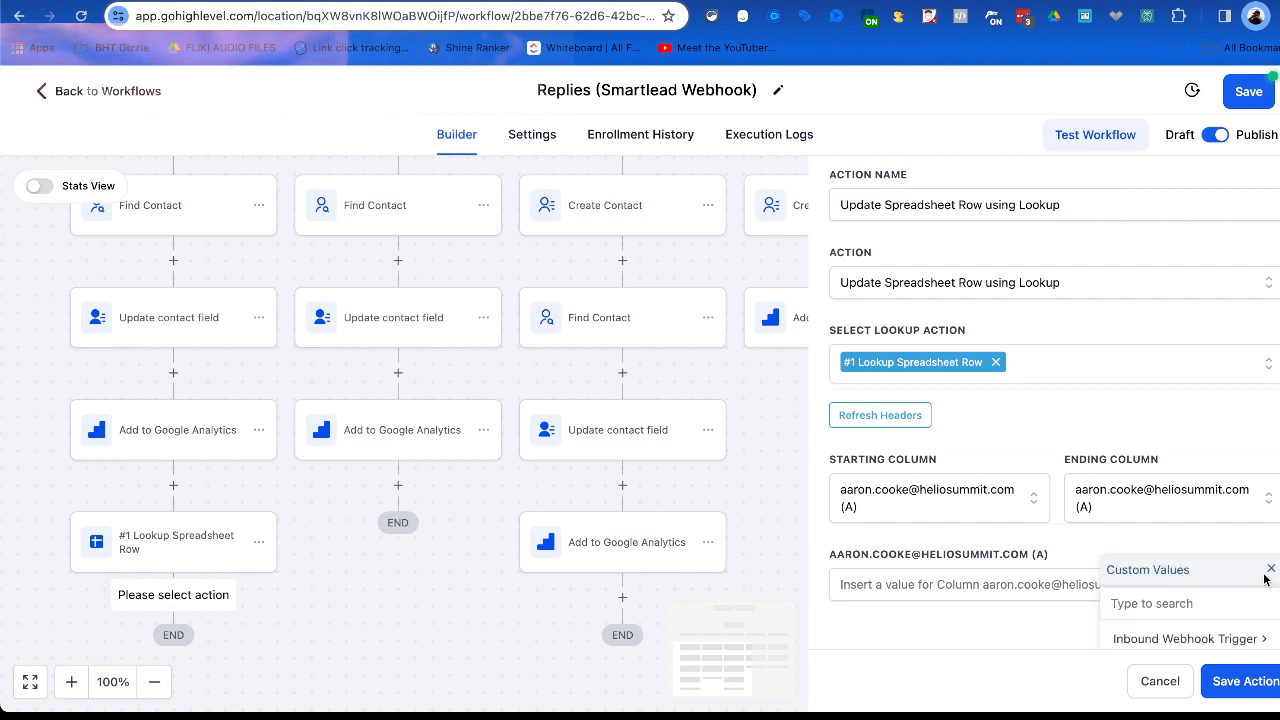
left_click(1215, 638)
scroll(1170, 592, "down", 5)
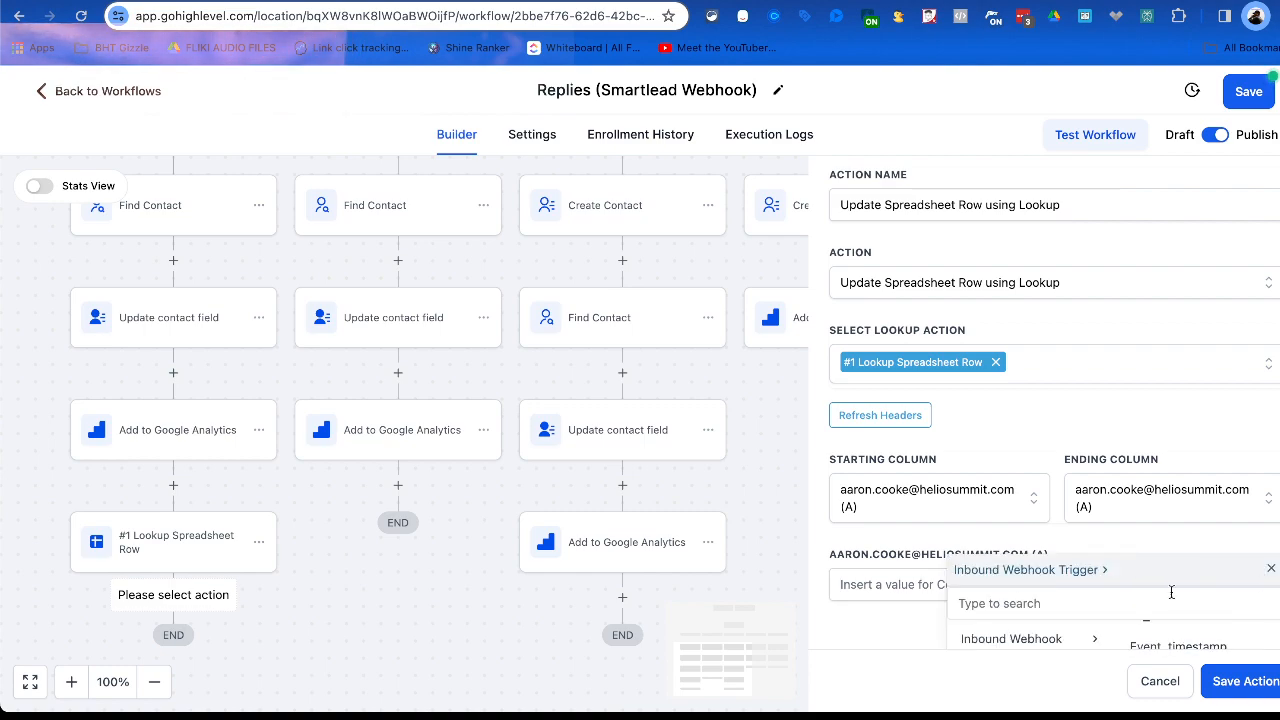
scroll(1168, 585, "up", 10)
scroll(1173, 532, "down", 5)
scroll(1180, 540, "down", 2)
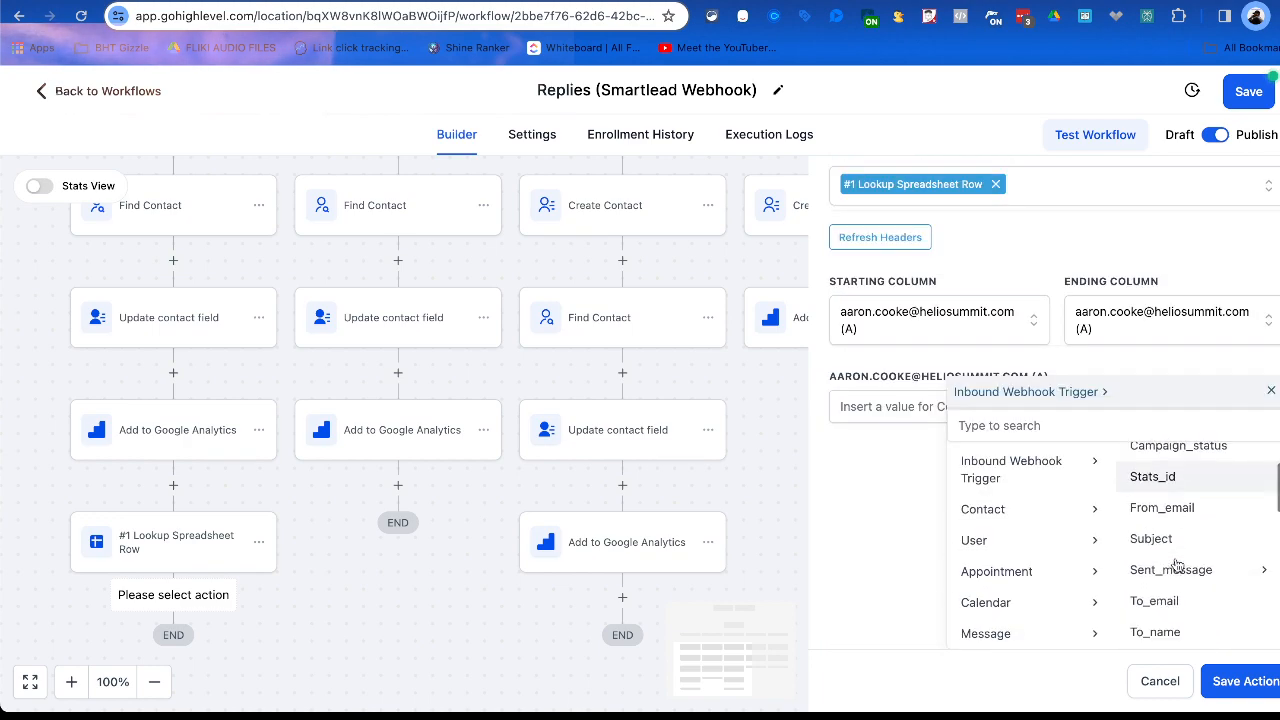
left_click(1165, 600)
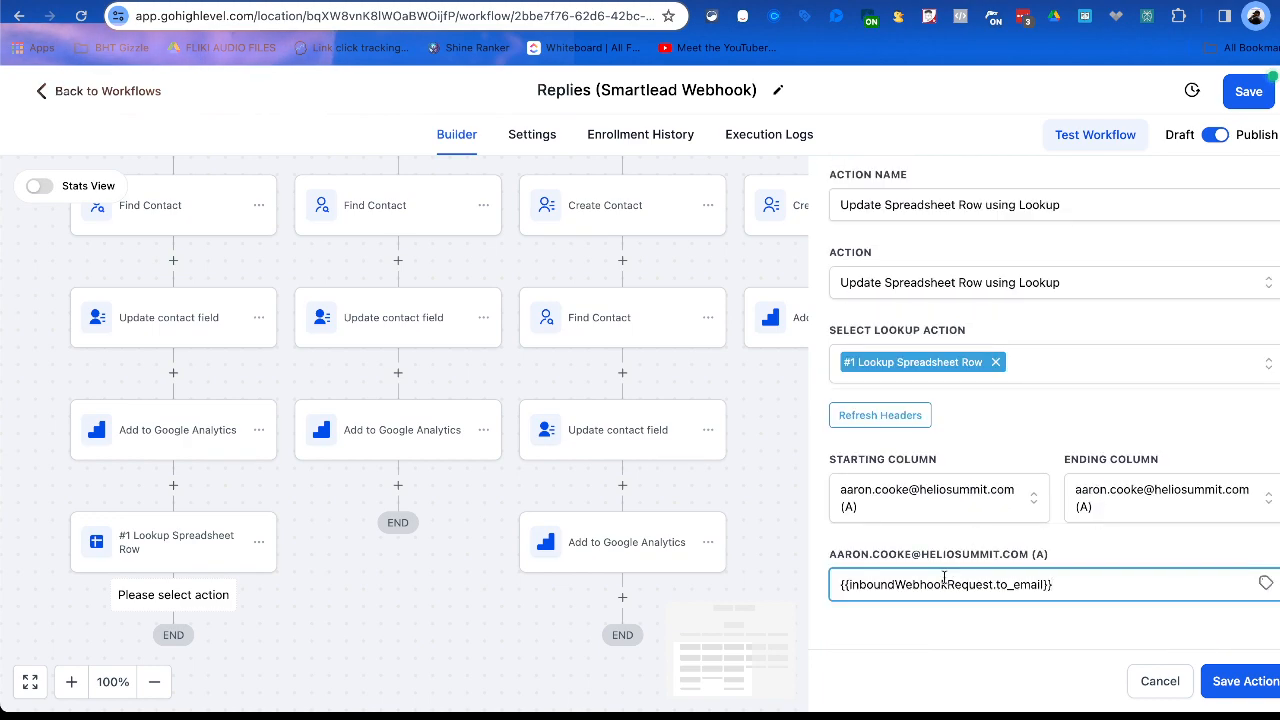
Save the Update Spreadsheet Row using Lookup action in the Update email branch.
scroll(369, 540, "down", 5)
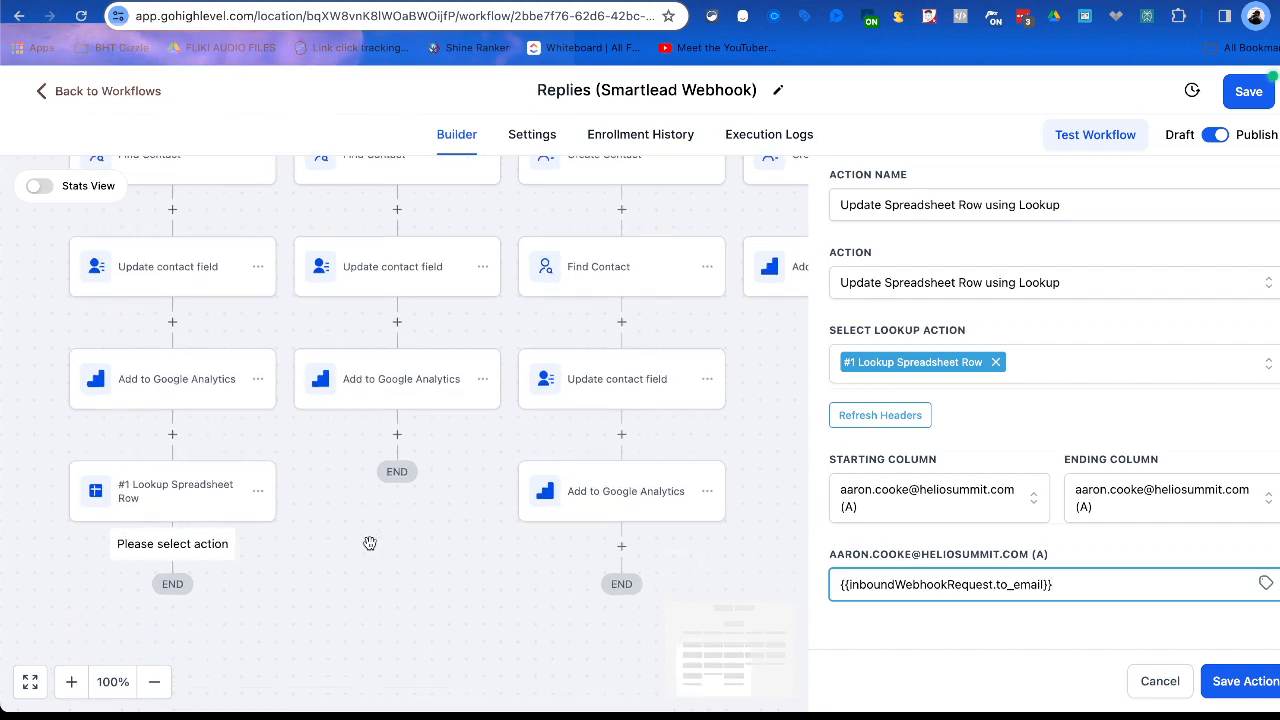
scroll(260, 412, "up", 6)
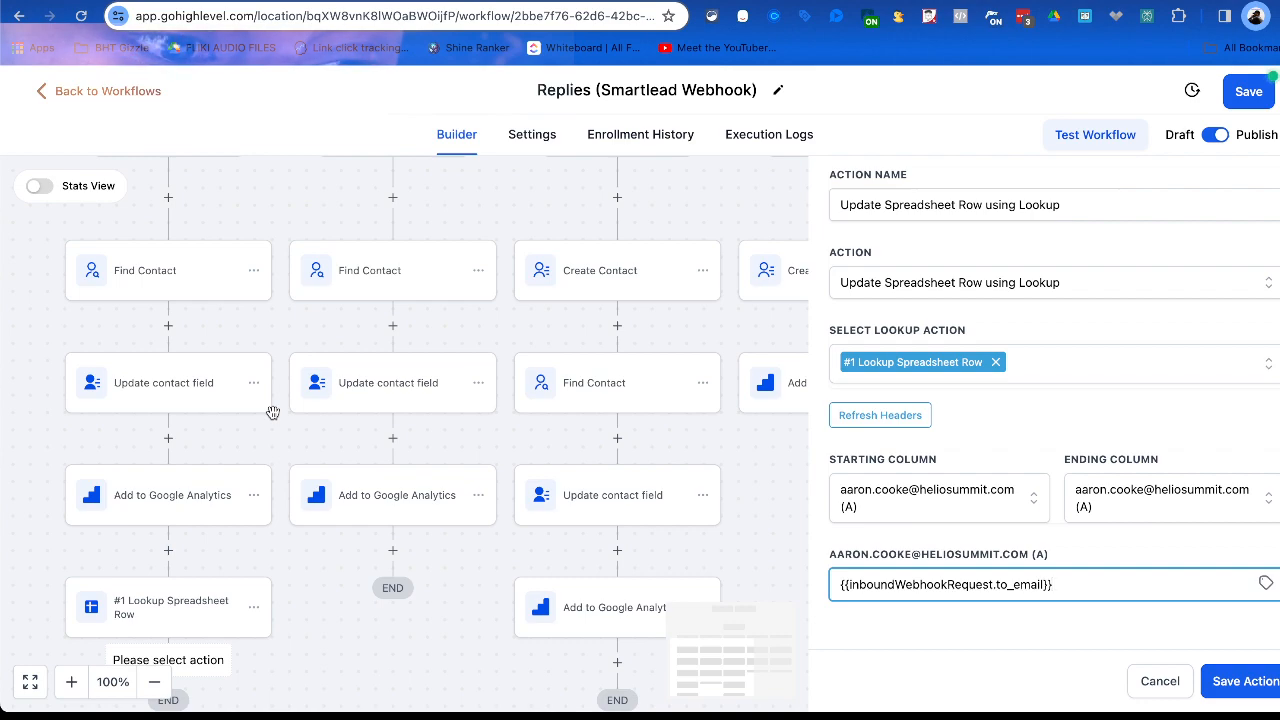
key("super+Tab")
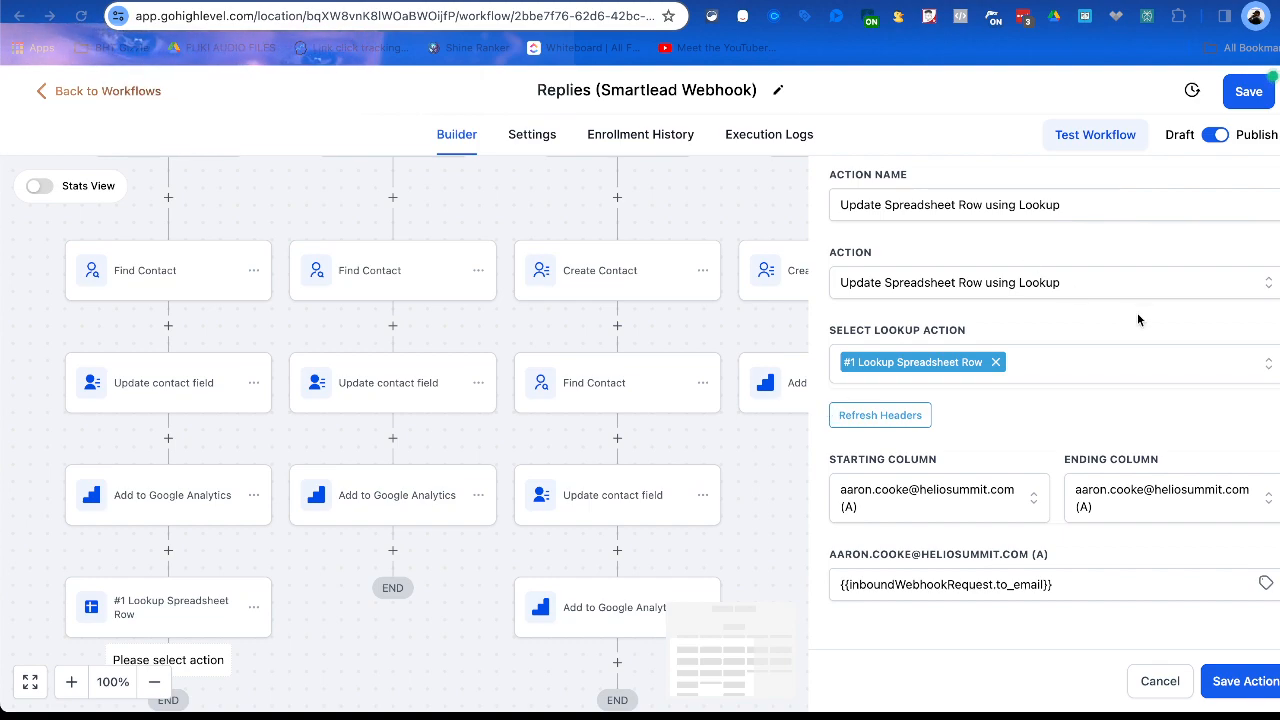
key("super+Tab")
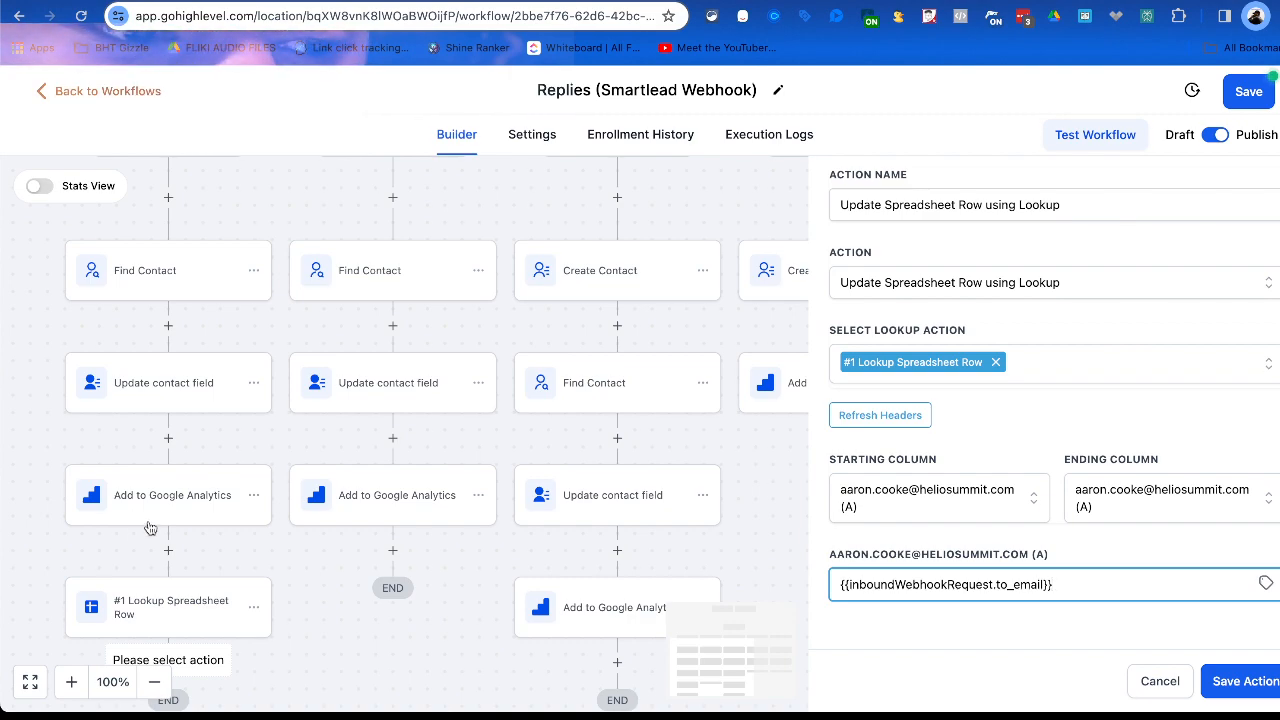
left_click(1262, 688)
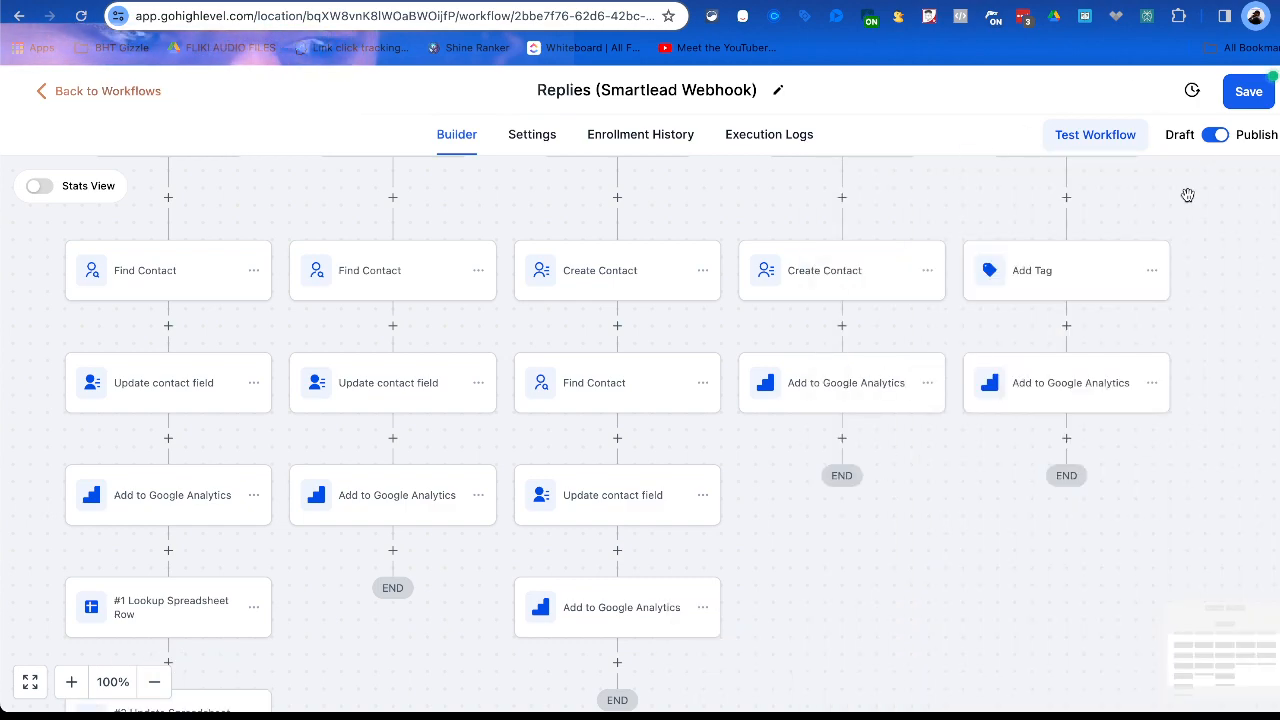
Turn on Stats View and examine the trigger, condition and action steps across the workflow's branches.
scroll(277, 440, "down", 3)
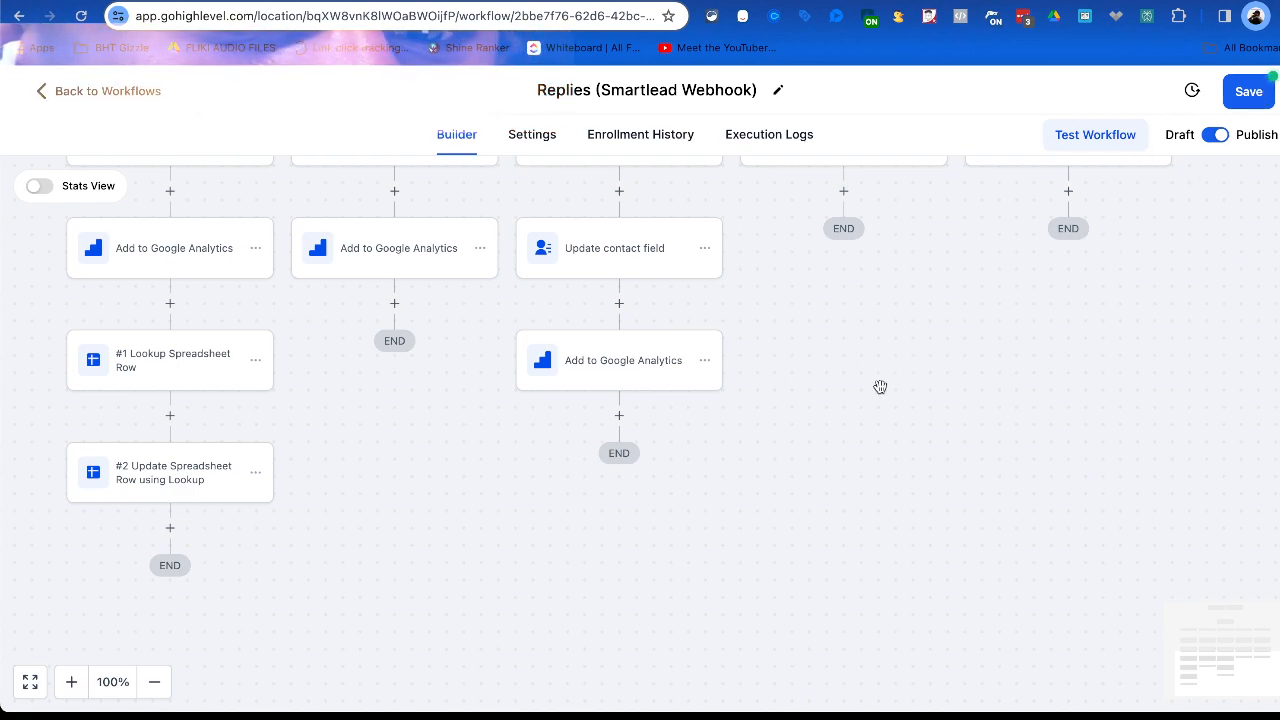
scroll(808, 374, "up", 10)
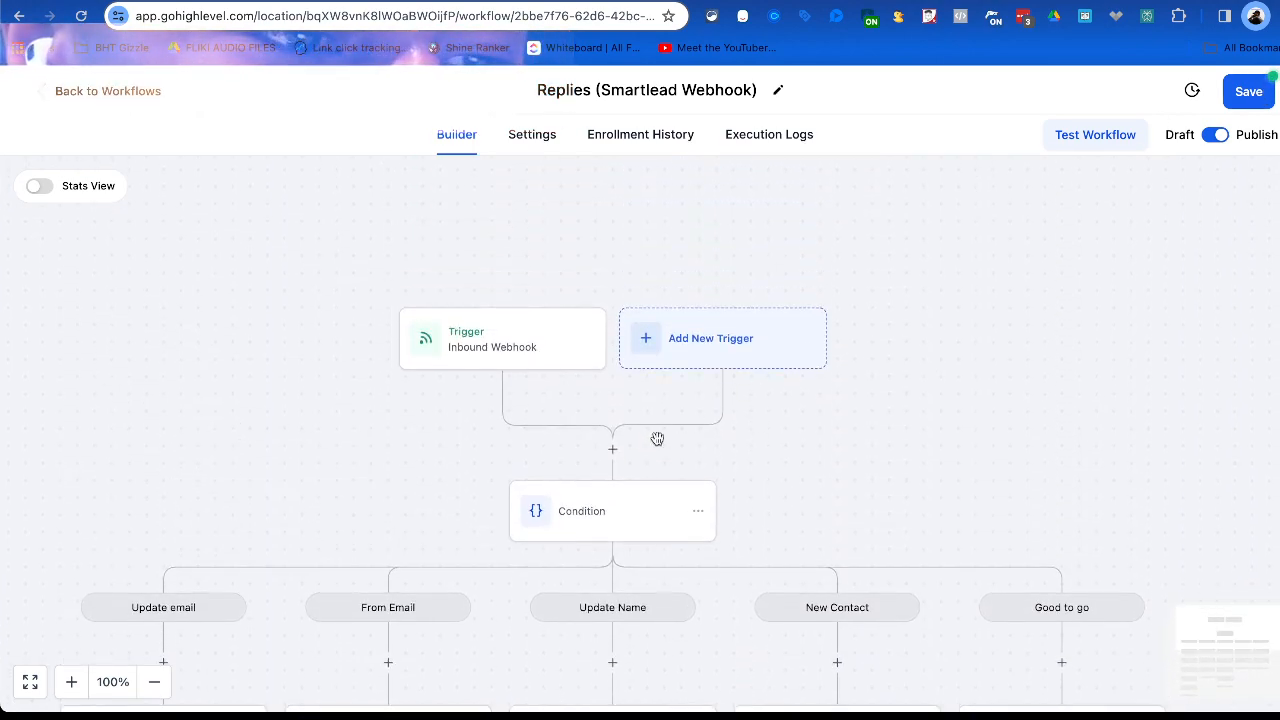
left_click(45, 188)
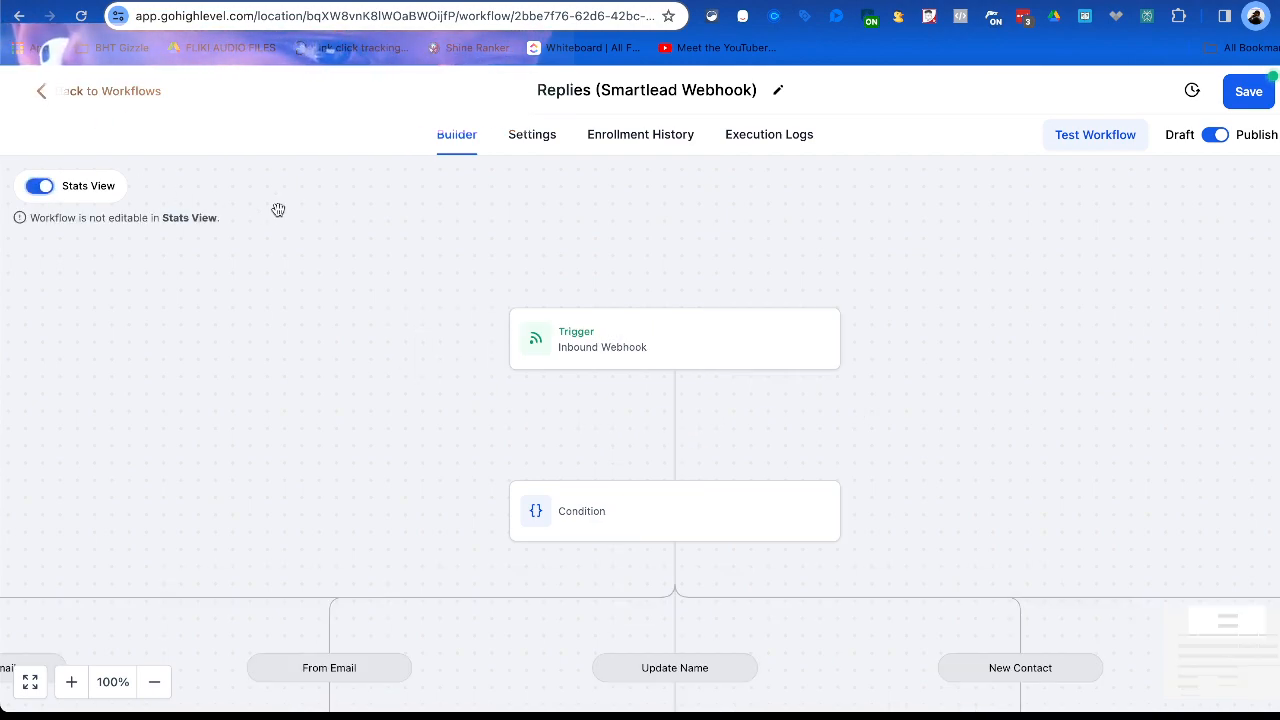
scroll(506, 336, "down", 5)
scroll(505, 334, "left", 3)
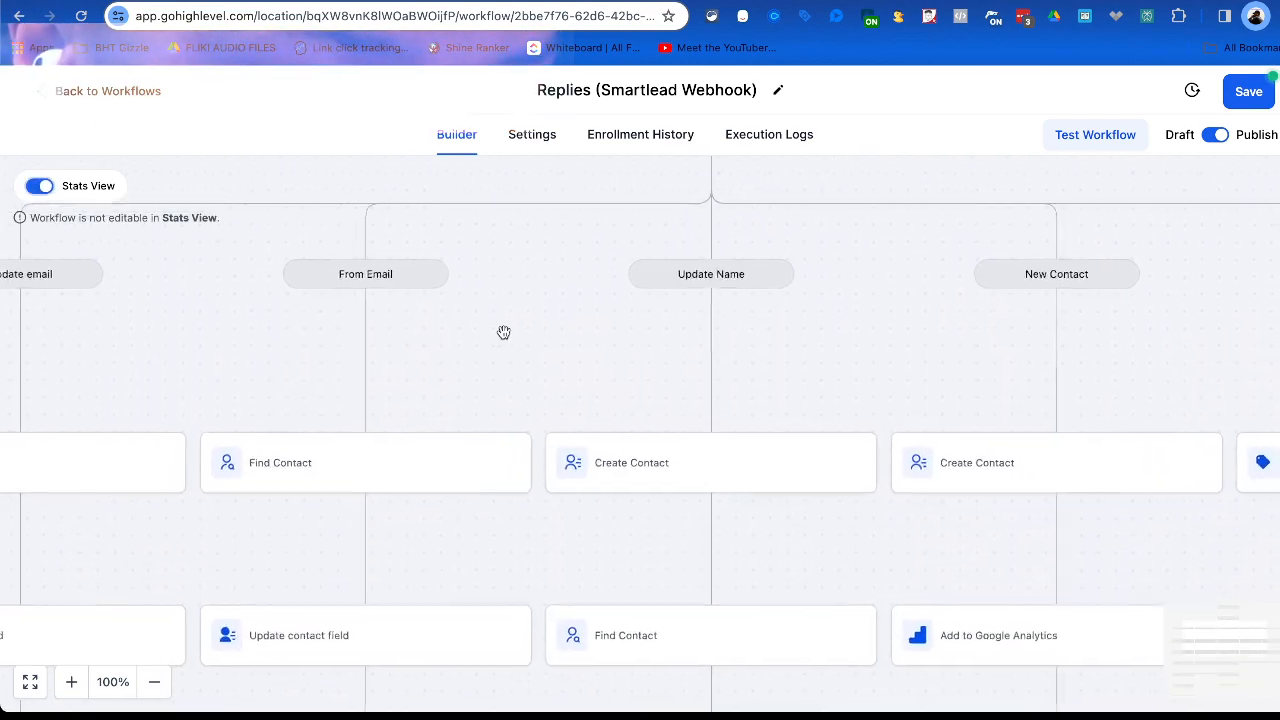
scroll(503, 332, "down", 9)
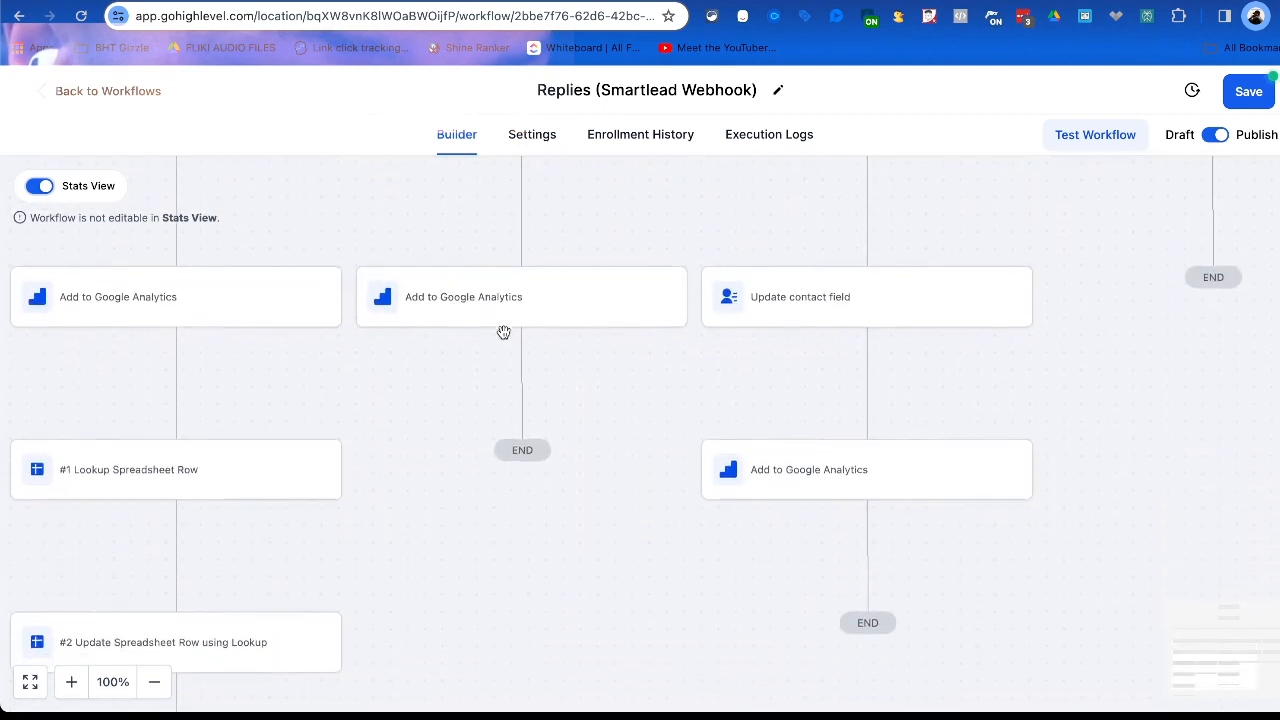
scroll(503, 332, "down", 2)
scroll(503, 332, "right", 4)
scroll(503, 332, "up", 5)
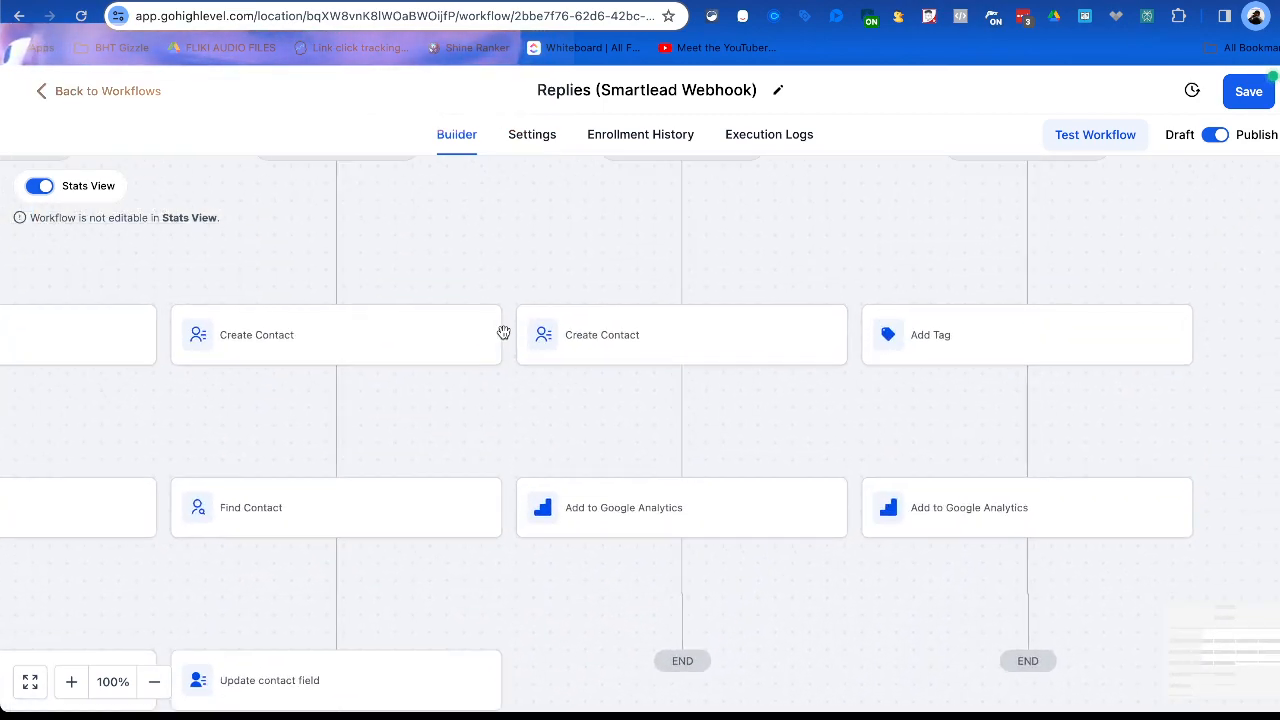
scroll(503, 332, "up", 3)
scroll(503, 332, "left", 3)
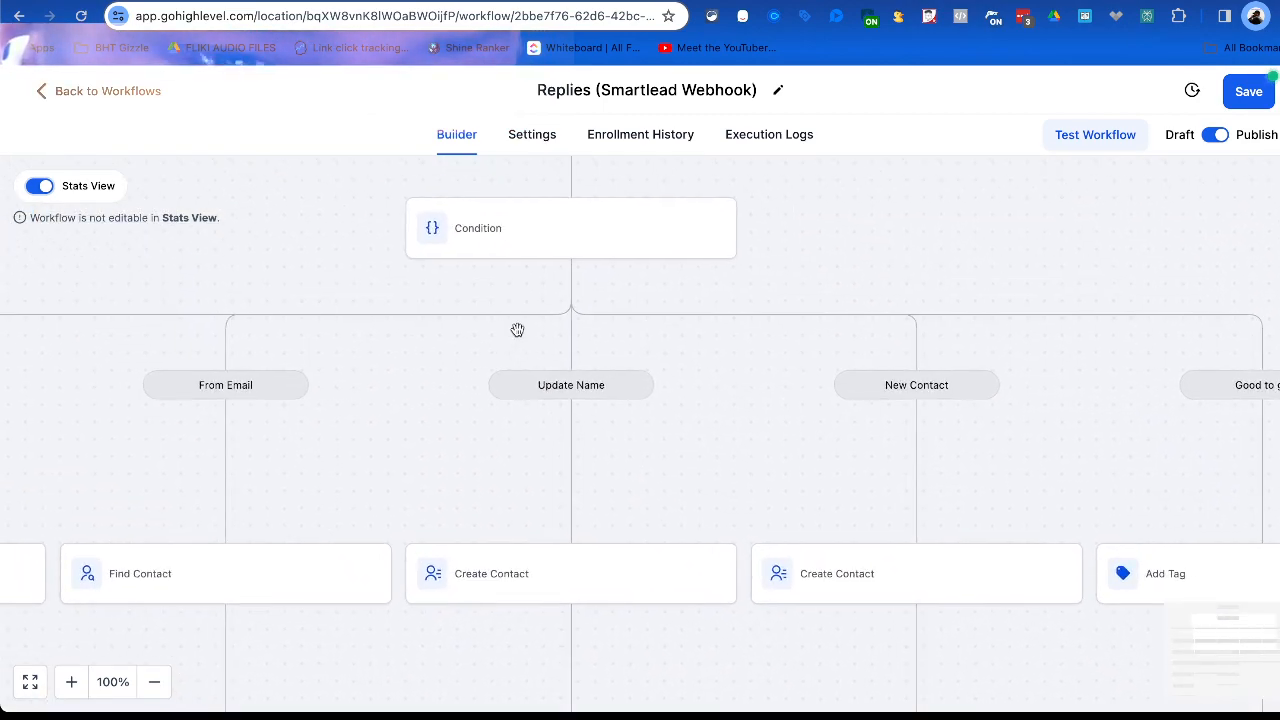
Turn off Stats View and save the Replies (Smartlead Webhook) workflow.
left_click(34, 192)
left_click(1245, 91)
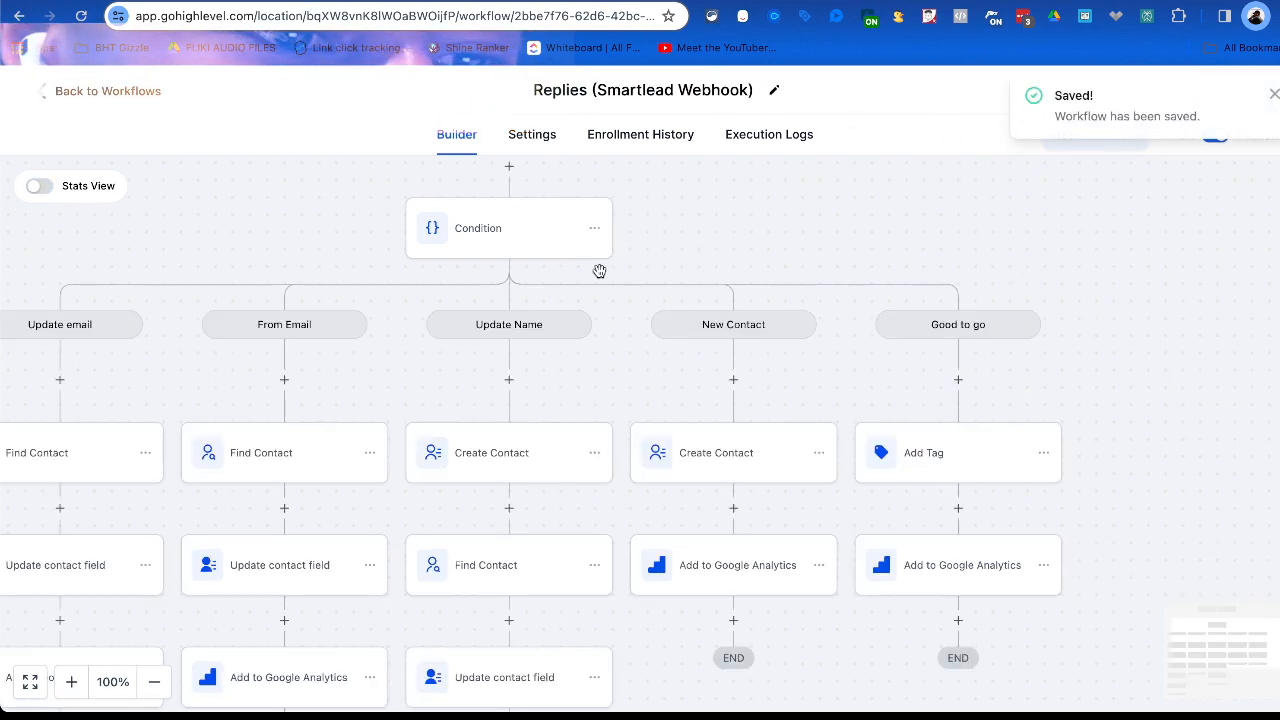